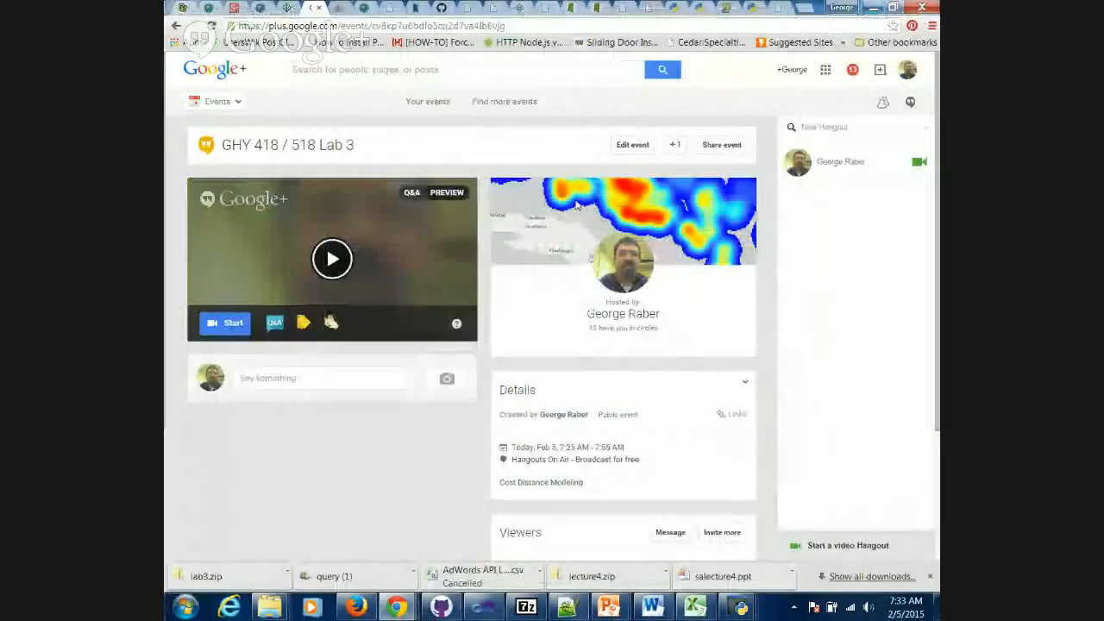
Minimize the open browser, file explorer and week4org.doc windows.
click(872, 9)
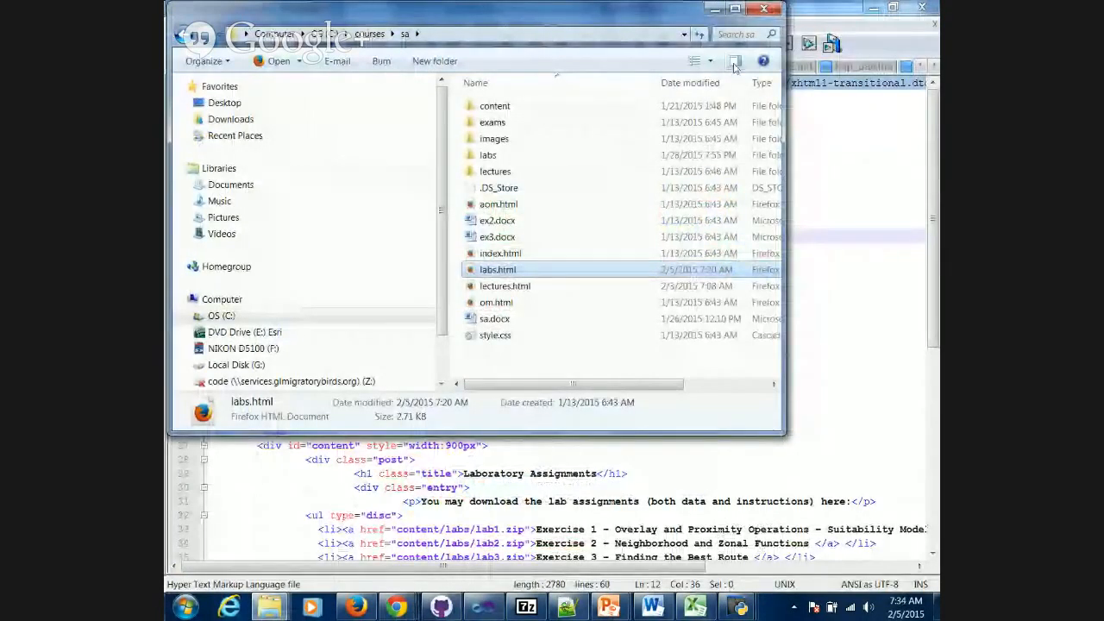
click(715, 8)
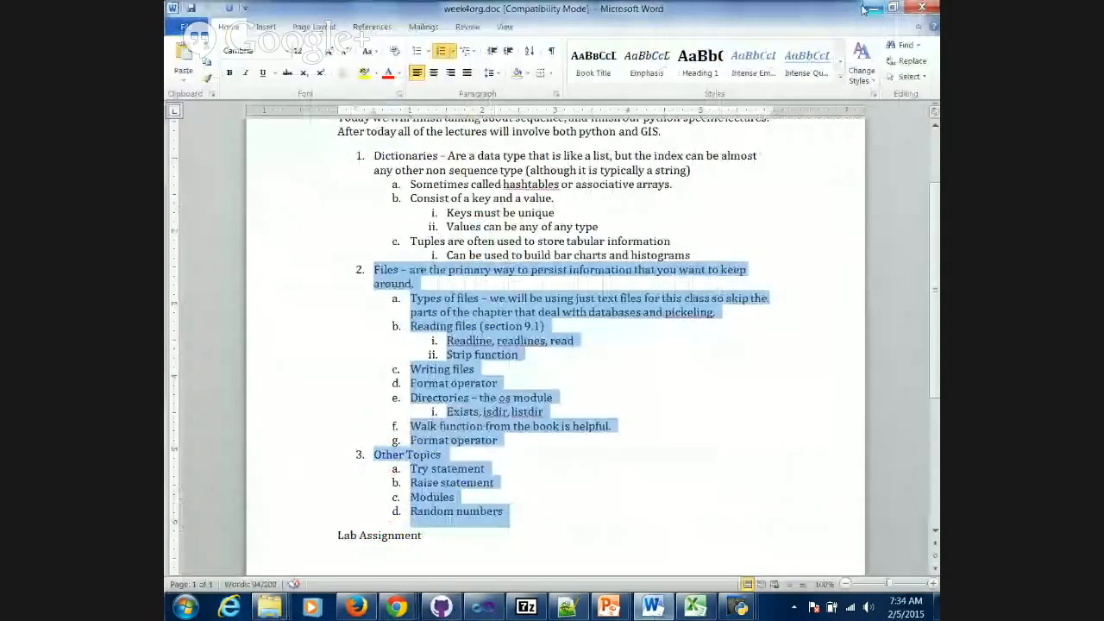
click(873, 7)
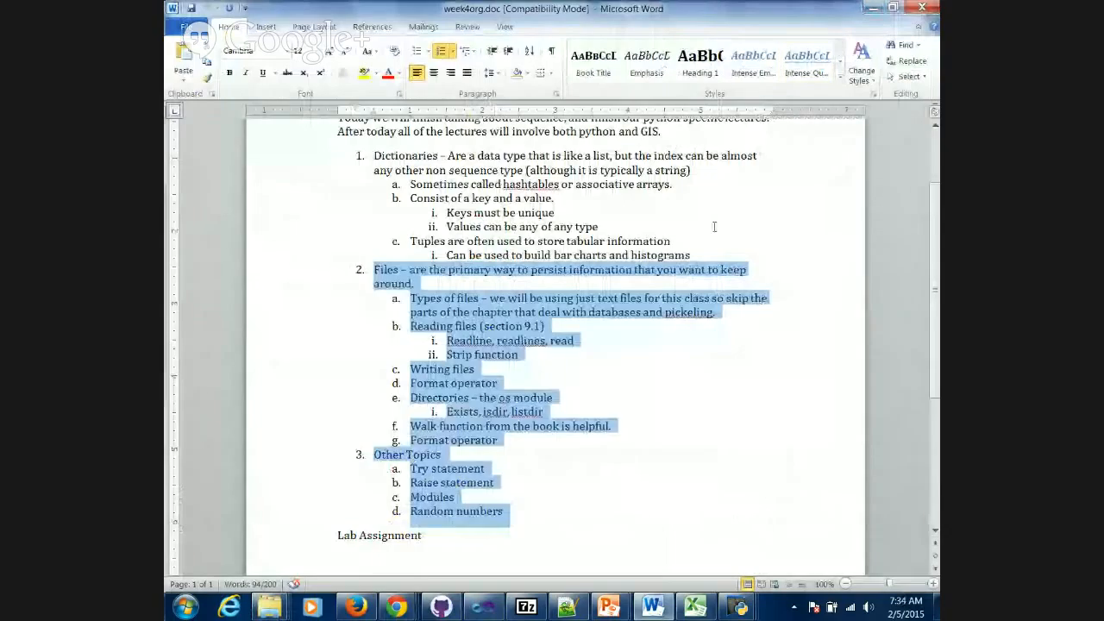
click(873, 8)
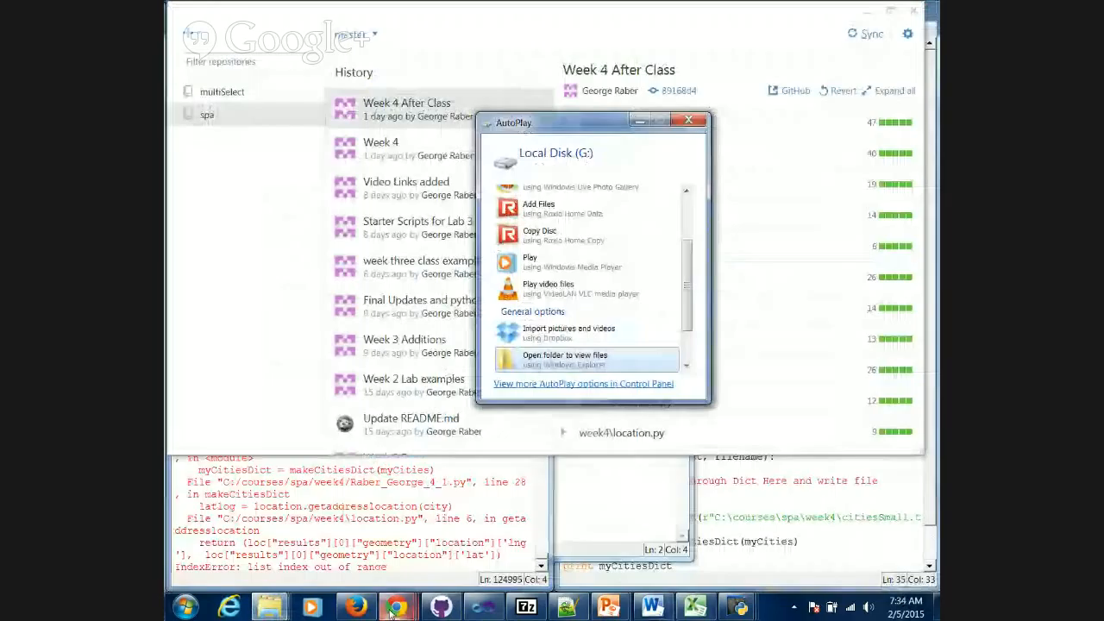
Switch back to Chrome and bring up the tab with the geocoding JSON results.
mouse_move(396, 608)
click(250, 526)
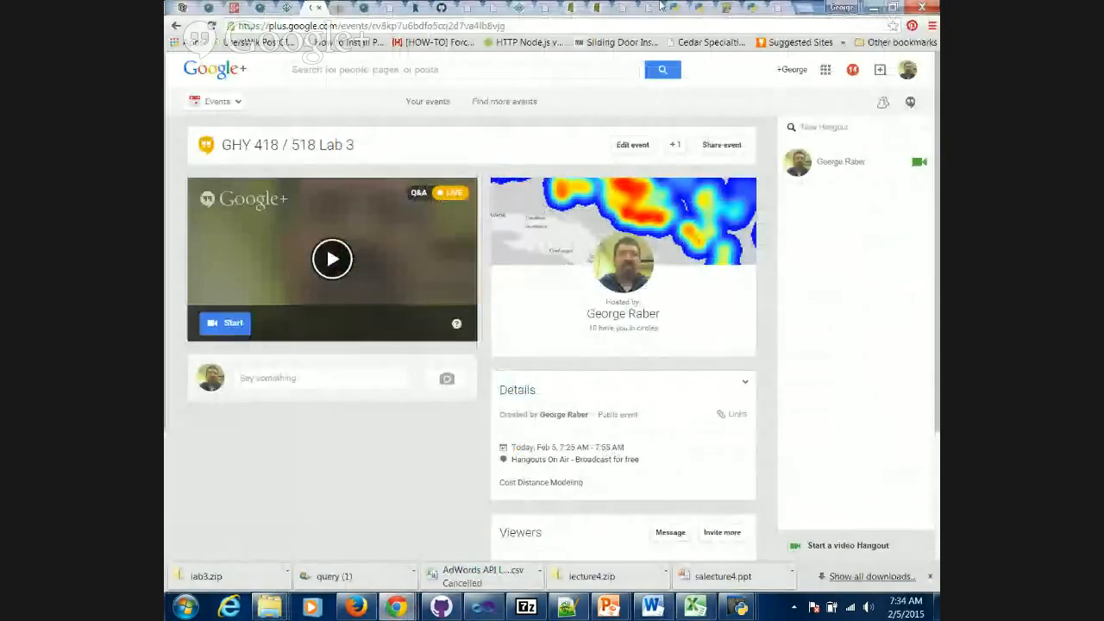
click(778, 9)
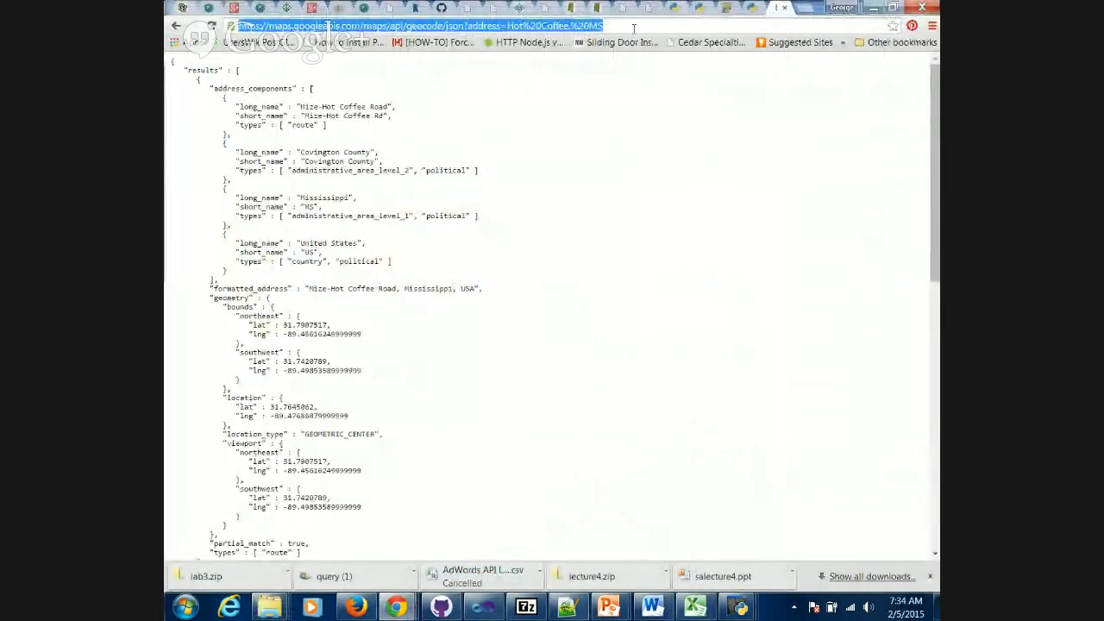
text(www)
key(BackSpace)
key(BackSpace)
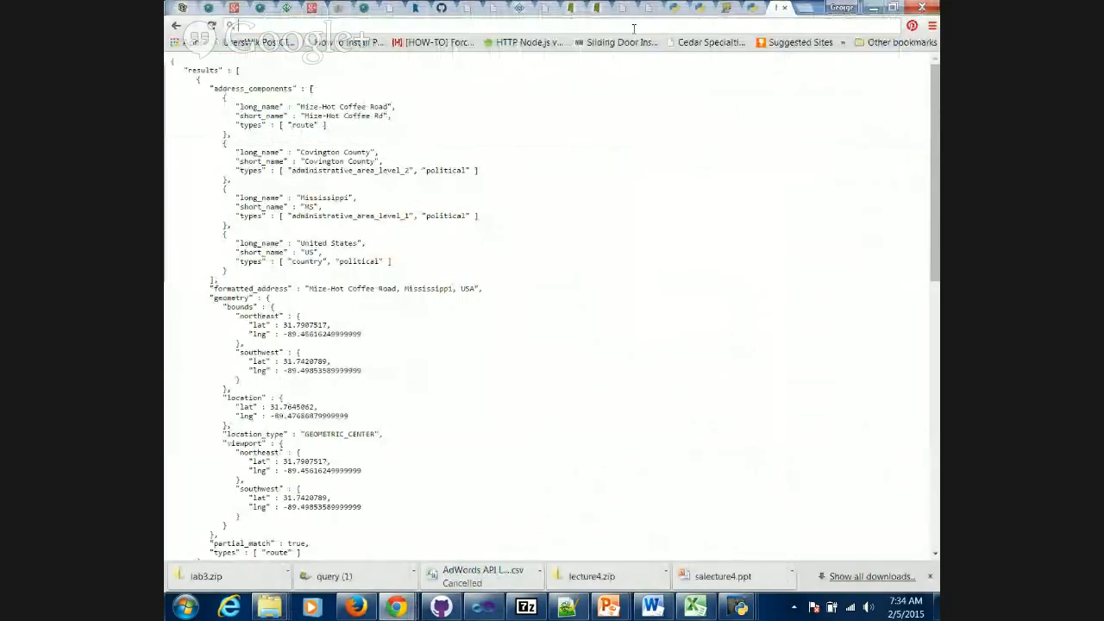
text(sa)
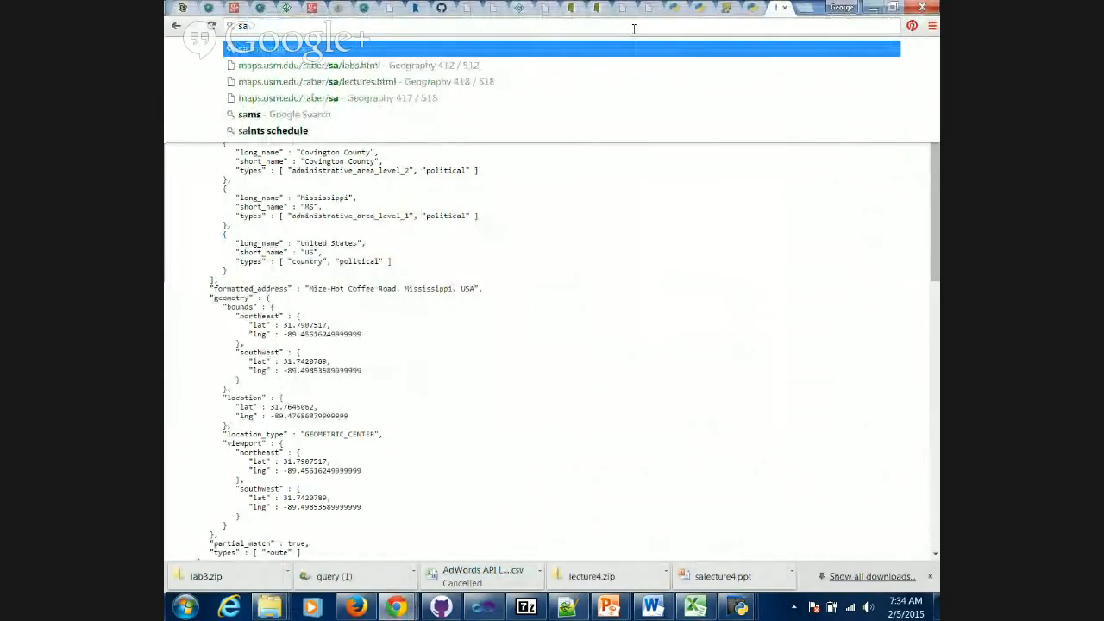
key(Return)
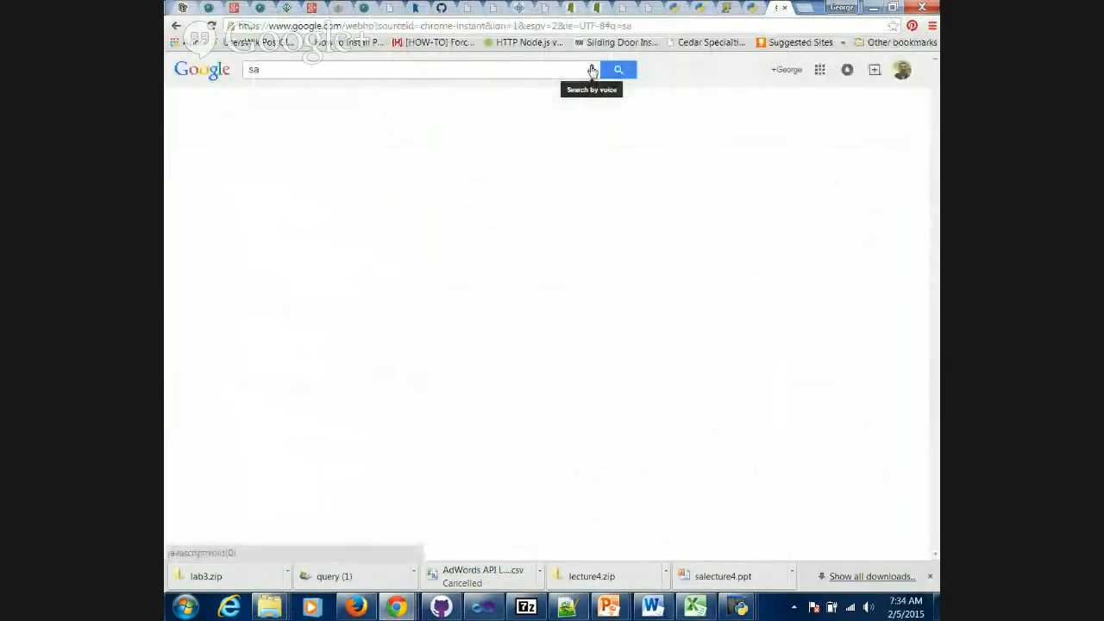
click(176, 25)
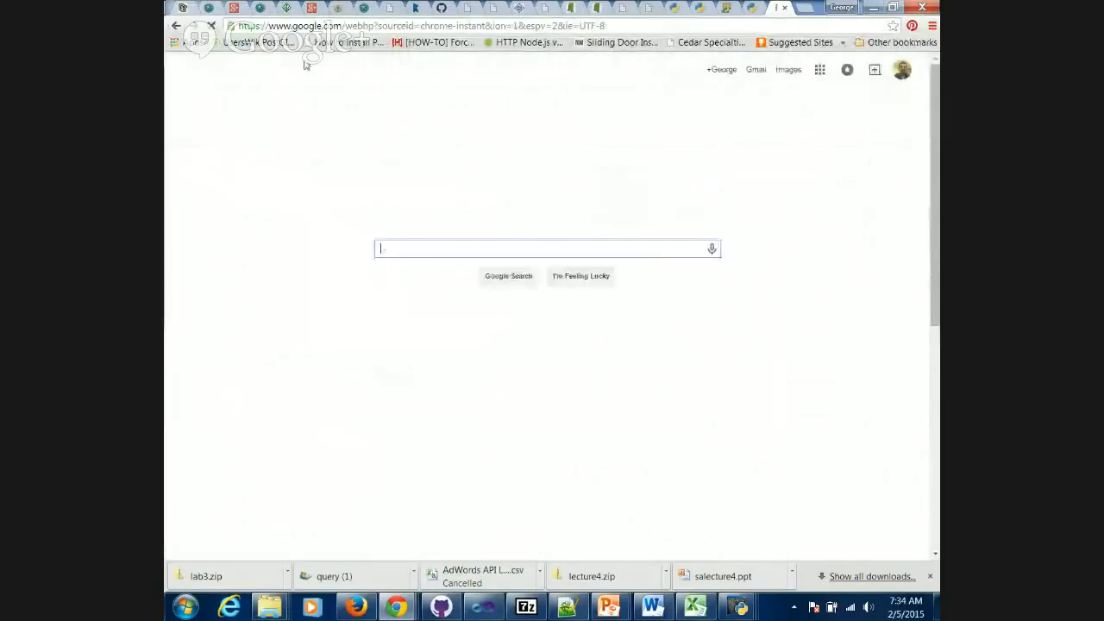
Look up "sa" among the visited addresses and open the course's labs.html page on maps.usm.edu.
click(328, 26)
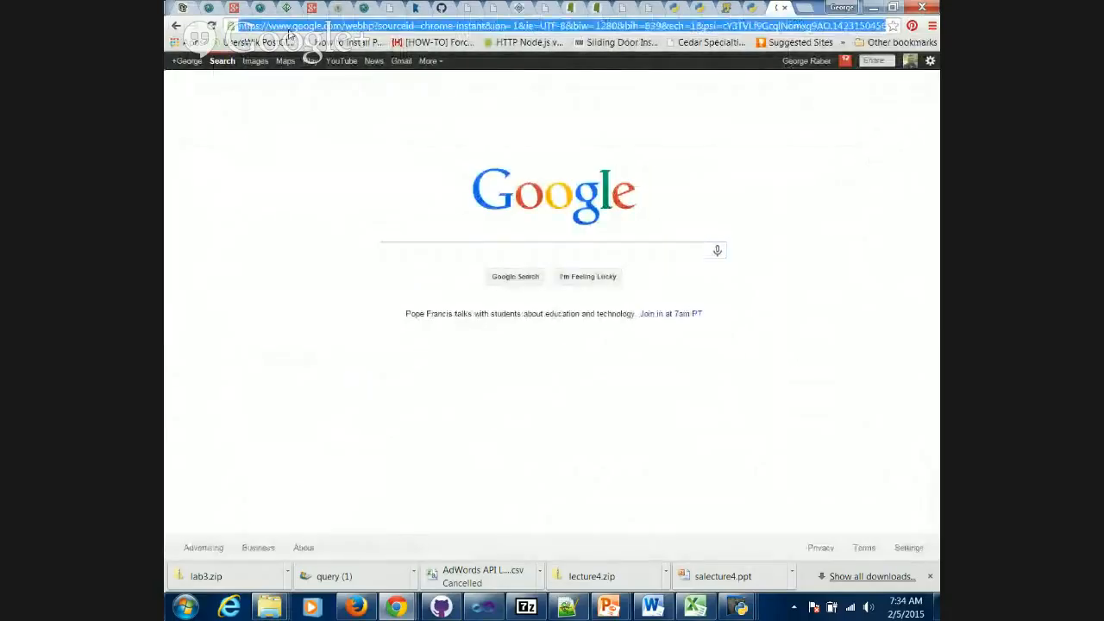
text(sa)
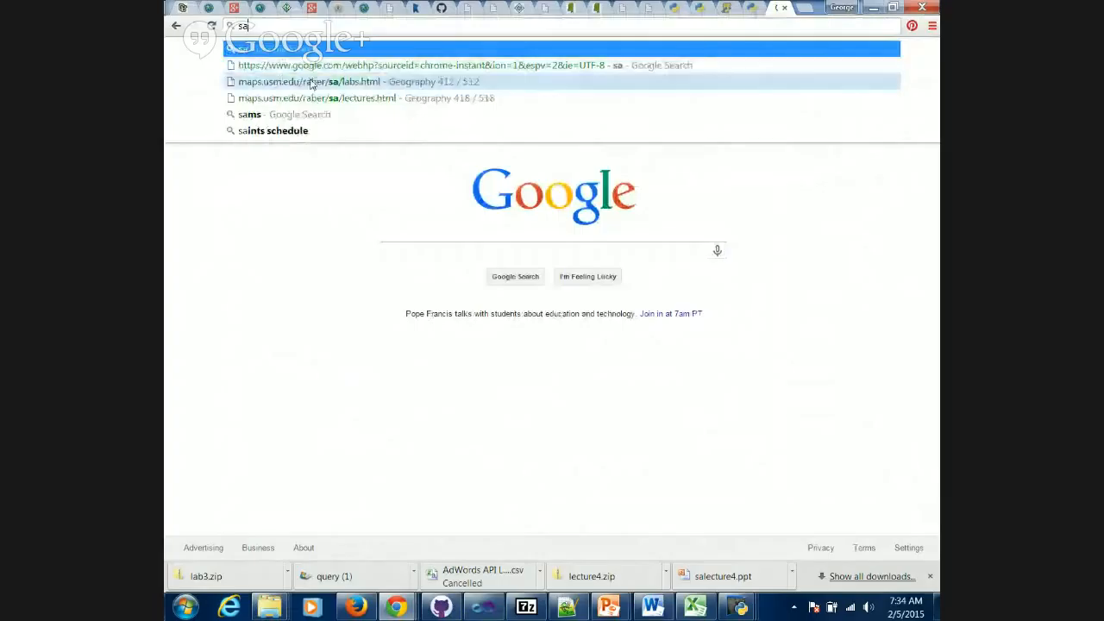
click(313, 81)
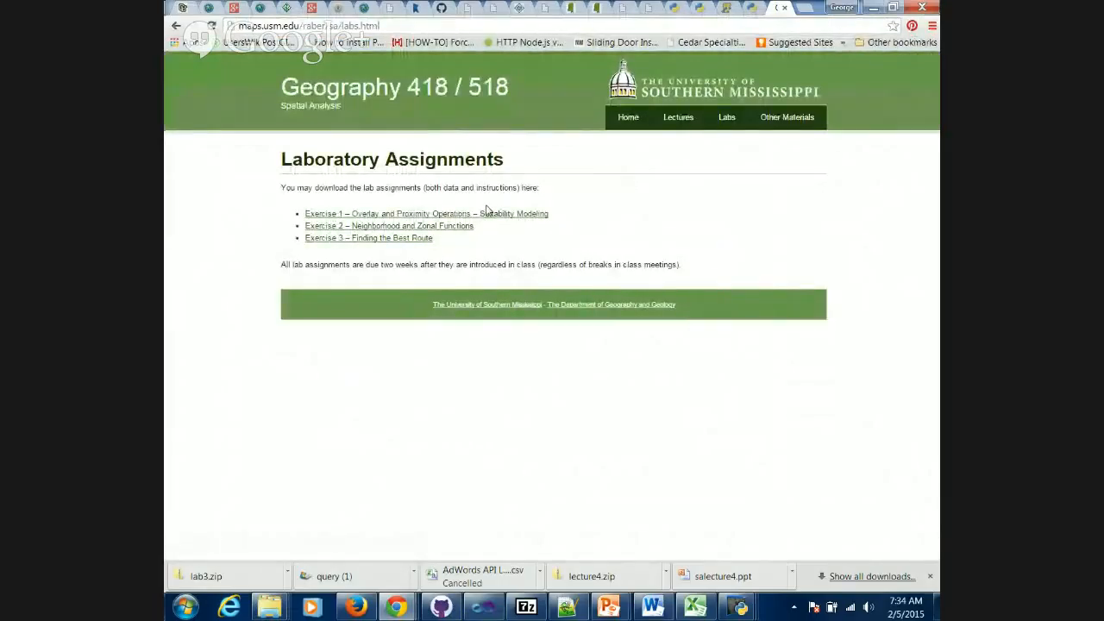
Download the Exercise 3 – Finding the Best Route assignment and open the lab3.zip archive.
click(358, 245)
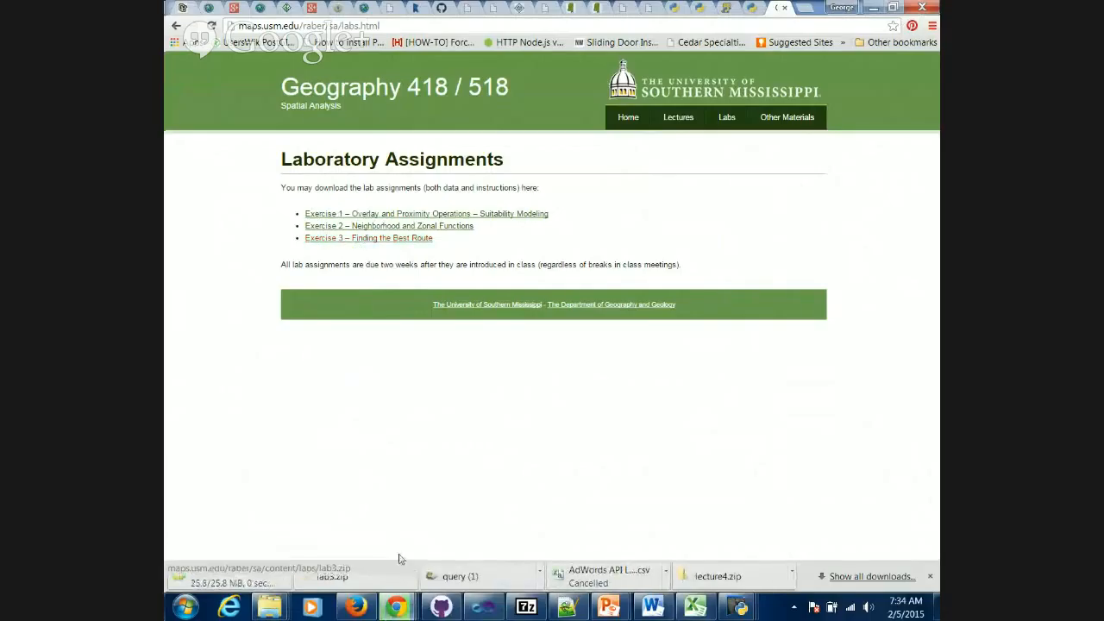
click(288, 578)
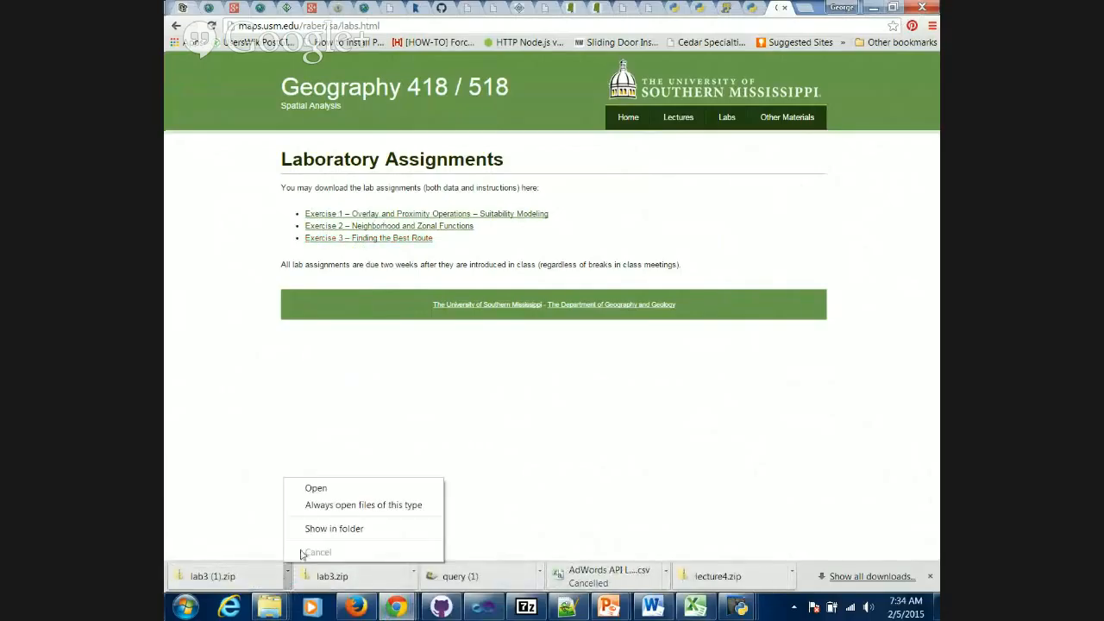
click(413, 577)
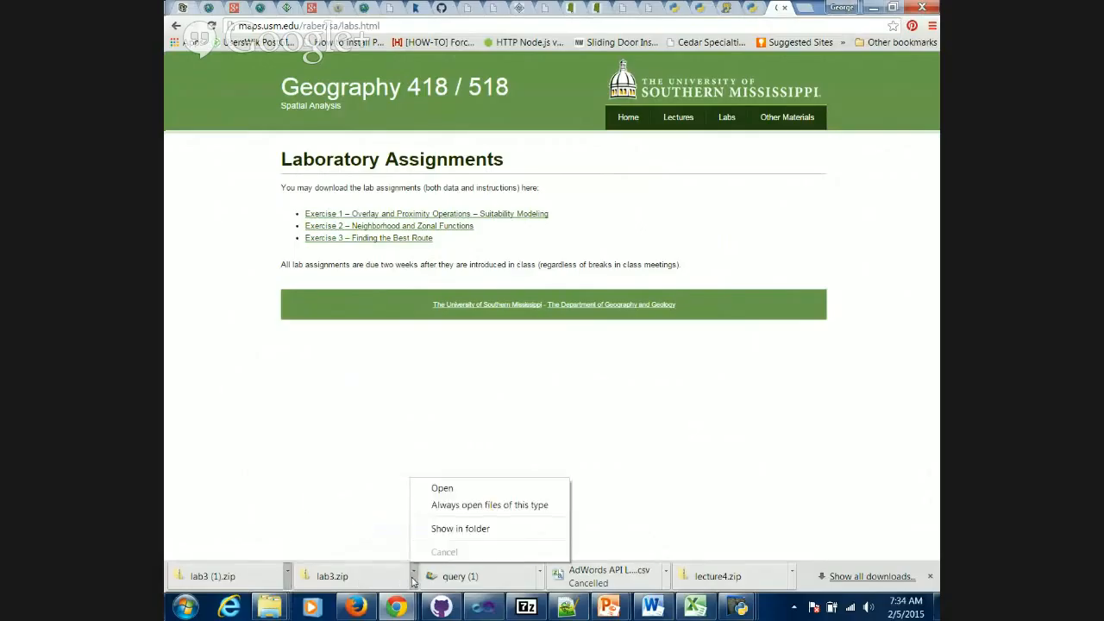
click(442, 489)
Copy the lab3 folder from the zip archive into the sa folder on the C: drive.
click(486, 130)
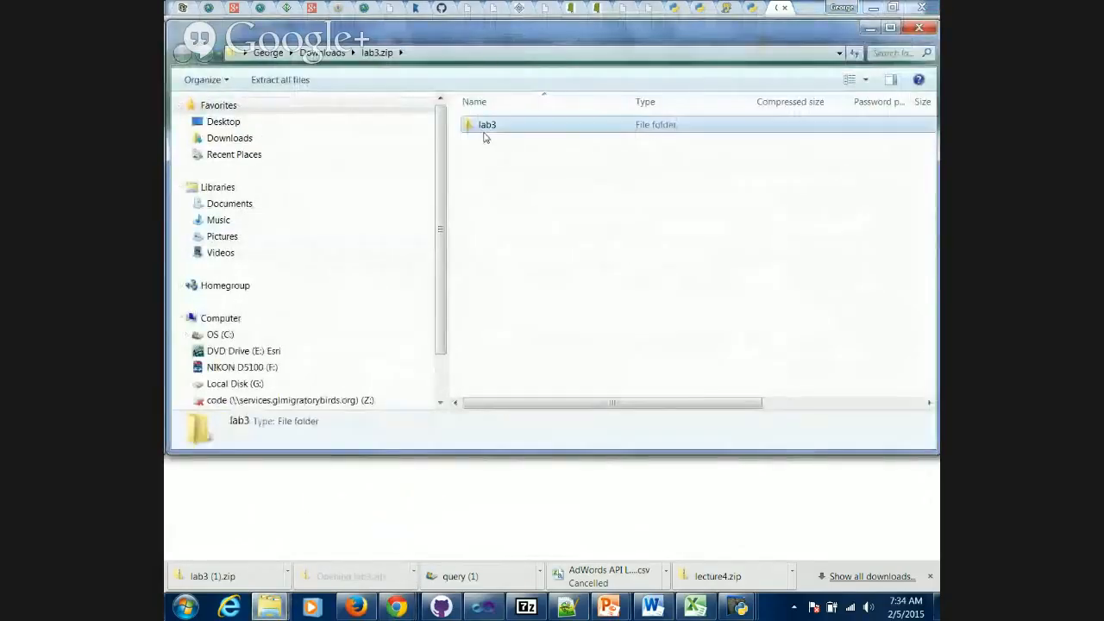
right_click(485, 132)
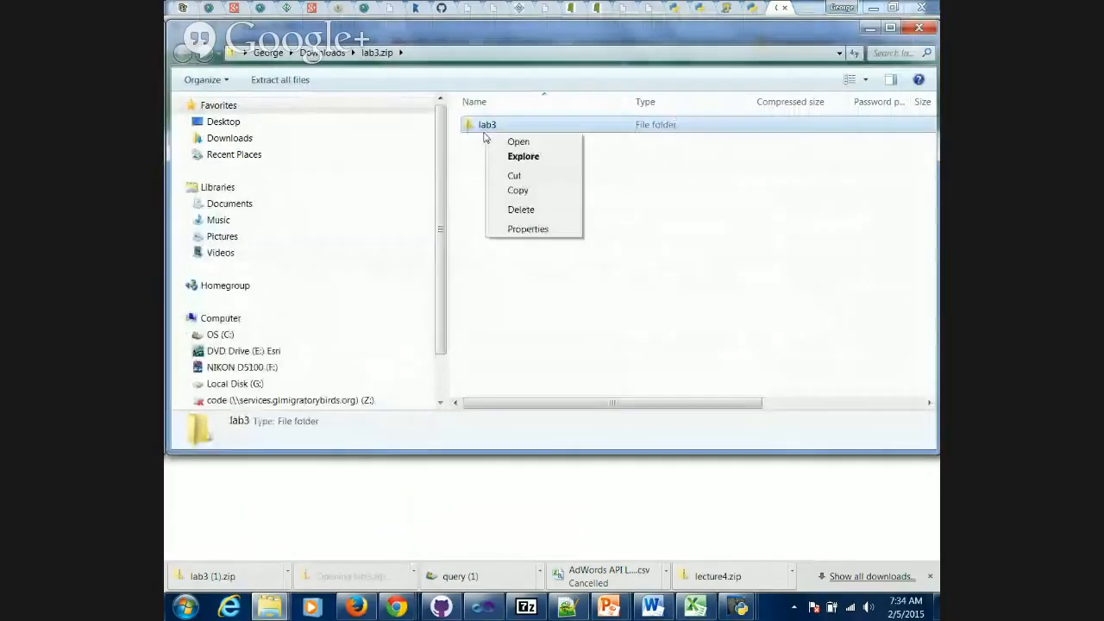
click(518, 192)
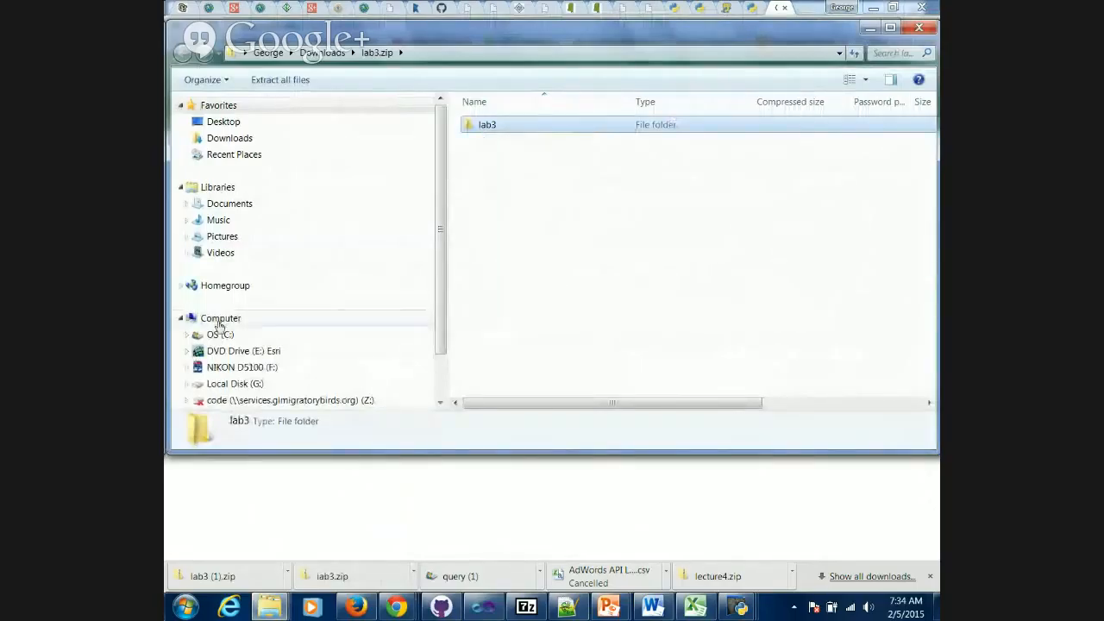
click(219, 334)
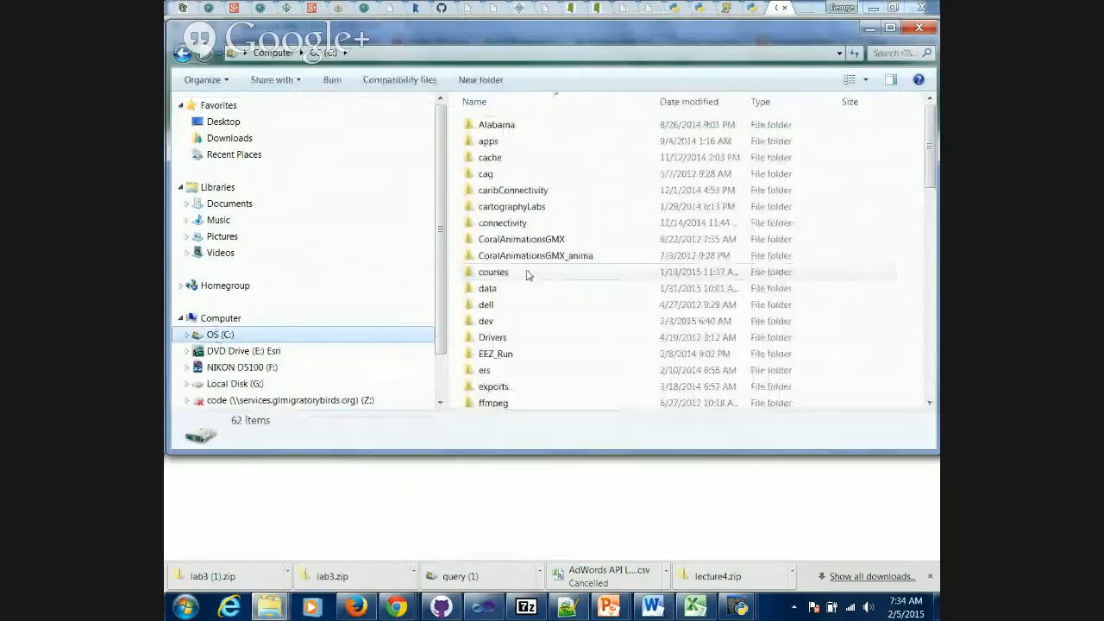
click(473, 191)
text(sa)
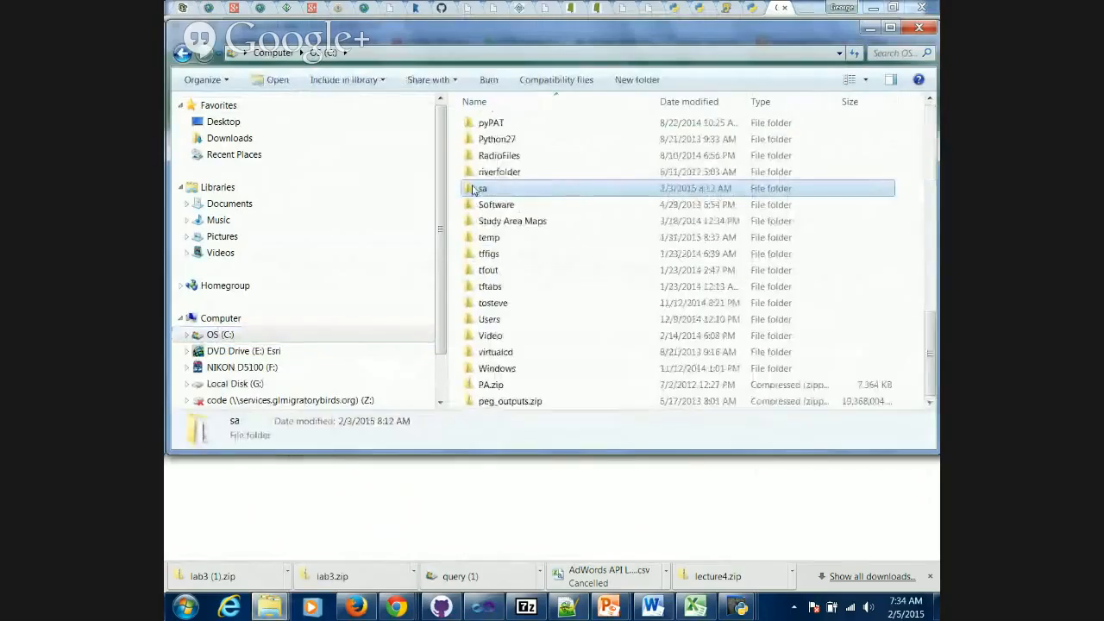
double_click(482, 193)
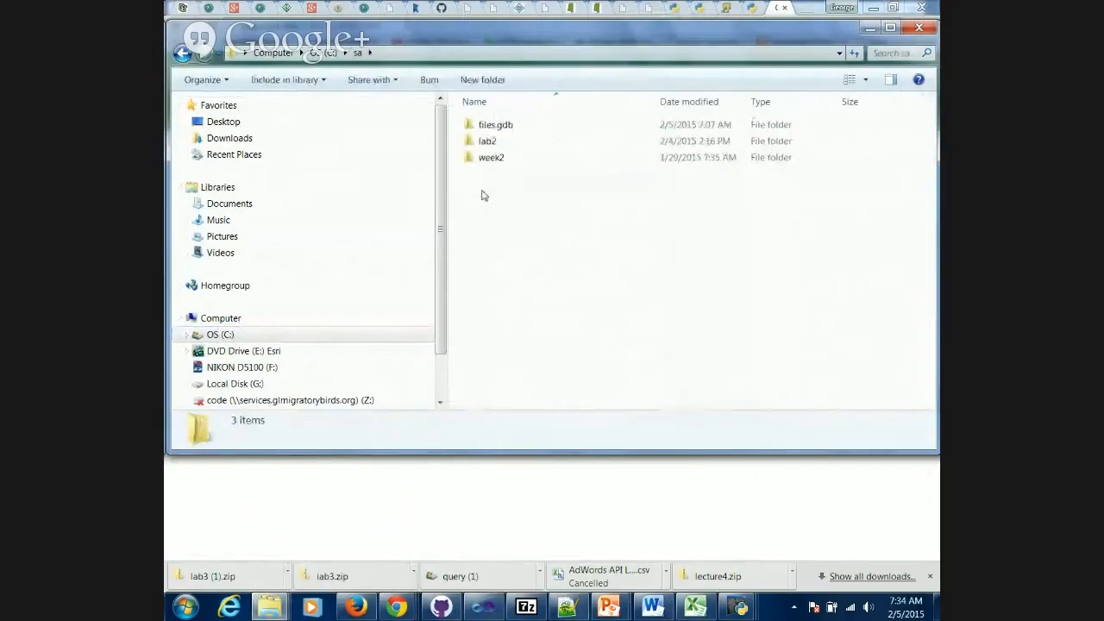
right_click(491, 201)
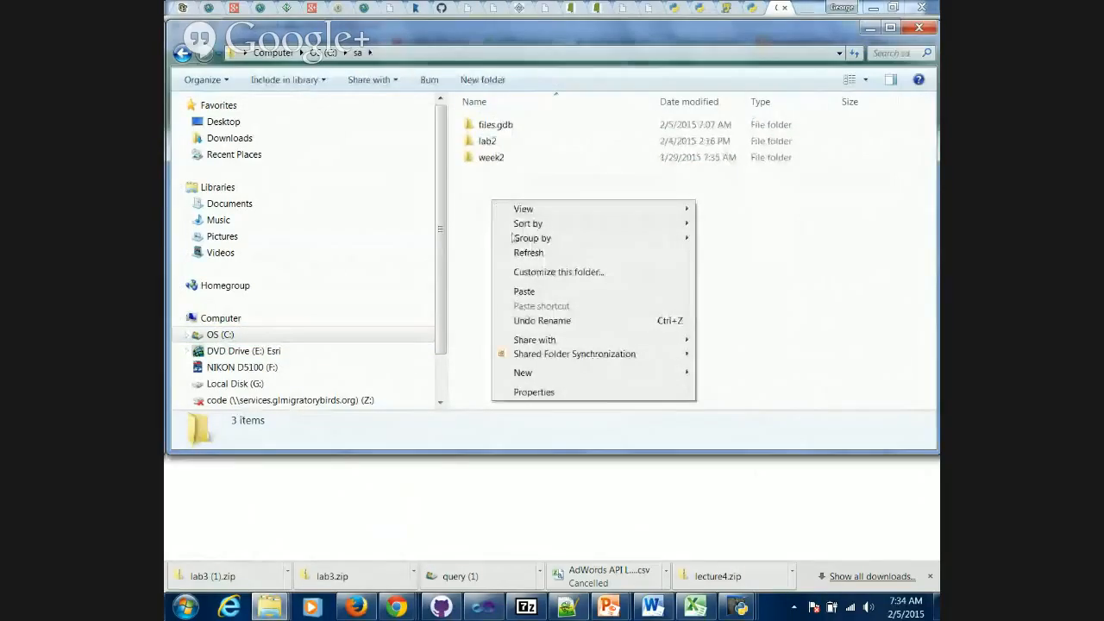
click(524, 291)
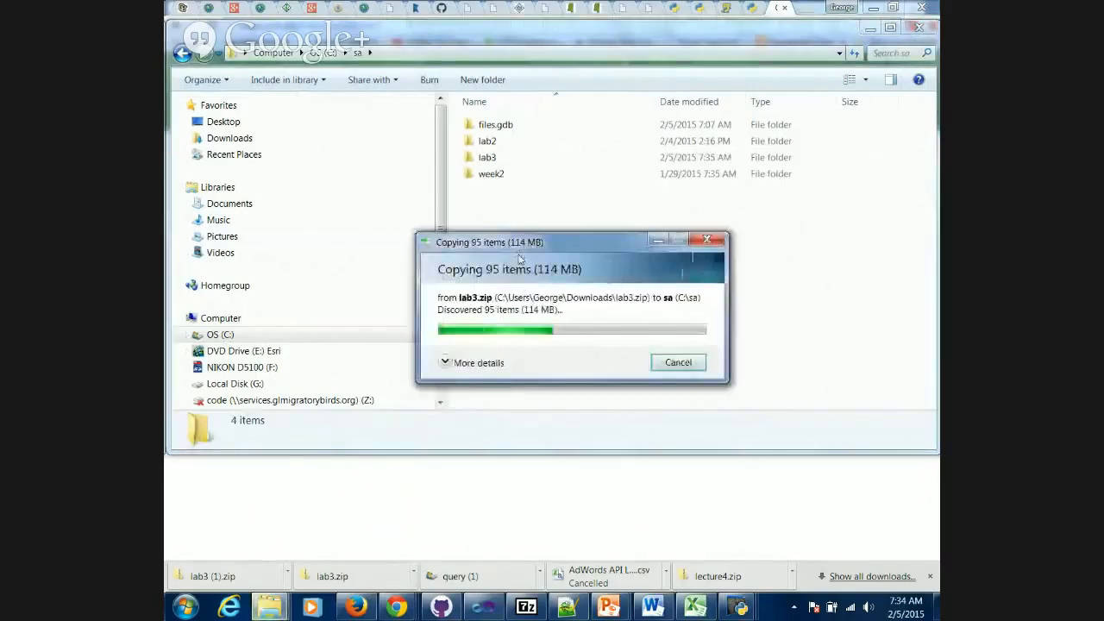
Open lab3.docx from the copied lab3 folder and enable editing in it.
click(504, 157)
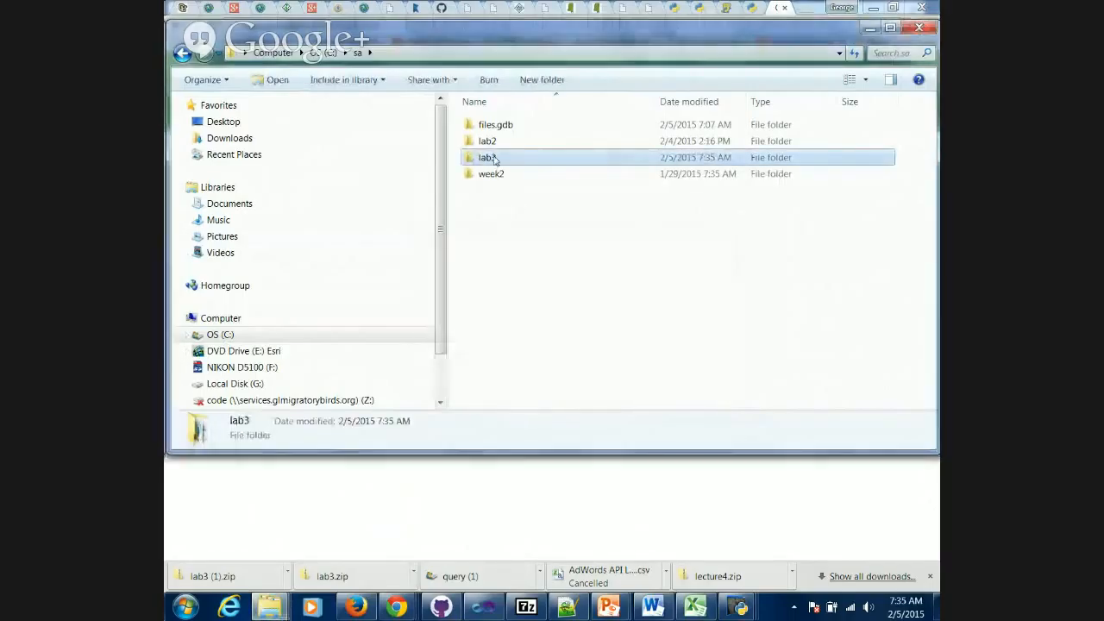
double_click(498, 156)
click(497, 144)
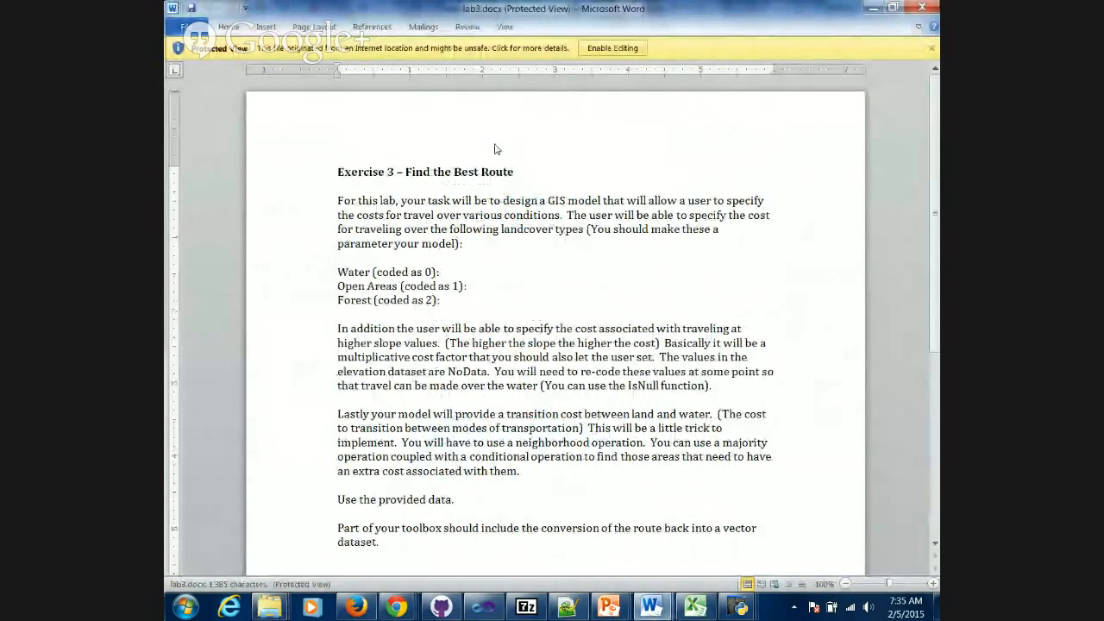
click(596, 49)
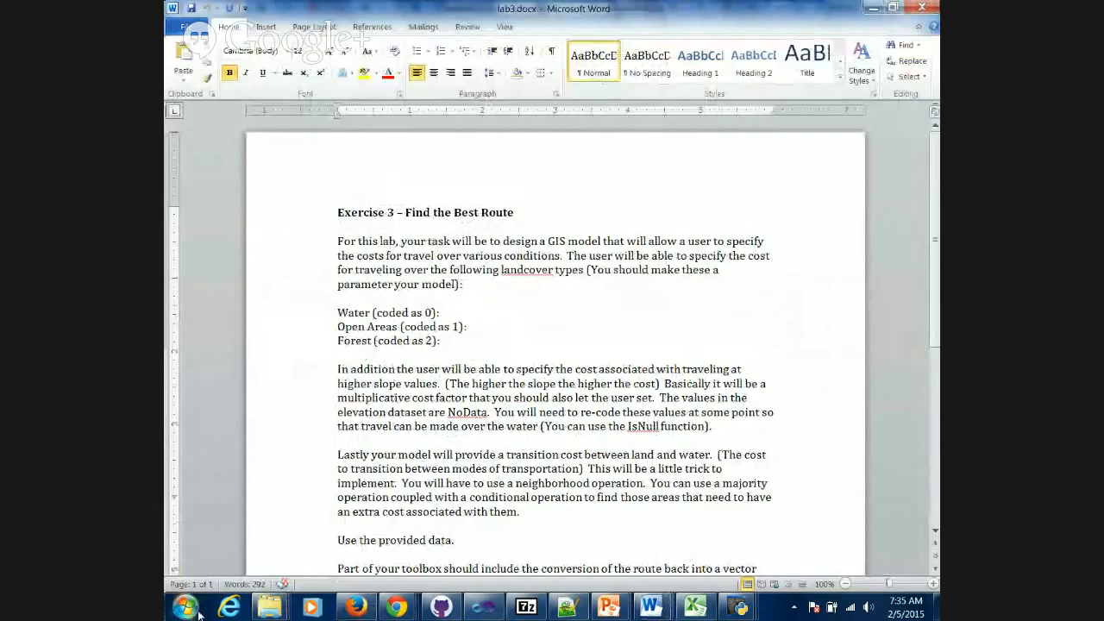
Return to the lab3 folder and open the lab3.mxd map document in ArcMap.
mouse_move(284, 609)
mouse_move(754, 499)
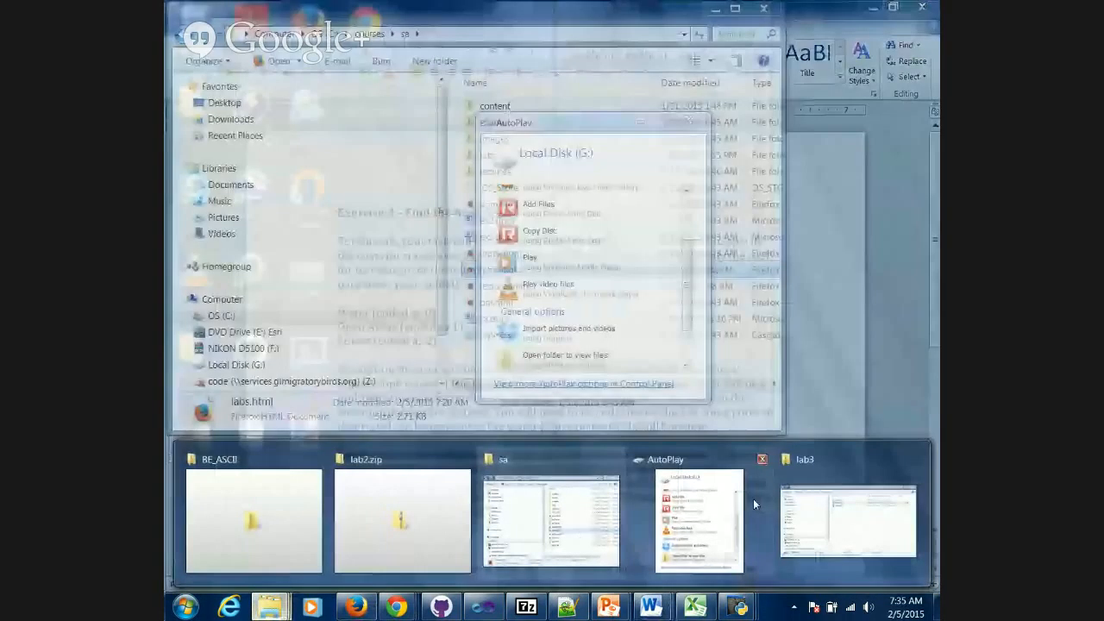
click(794, 511)
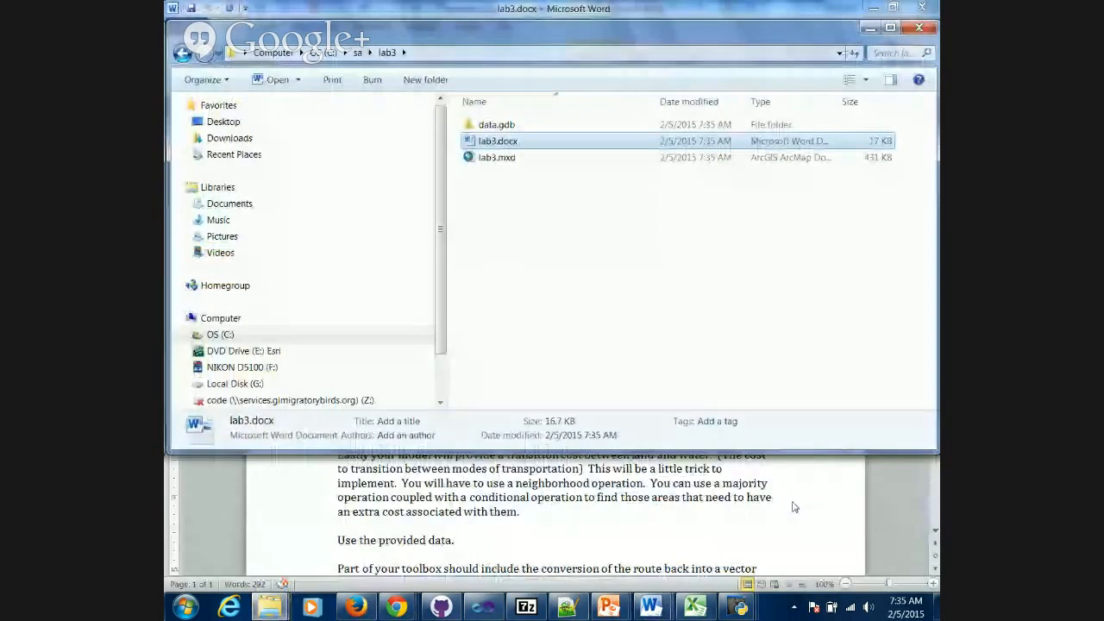
click(492, 161)
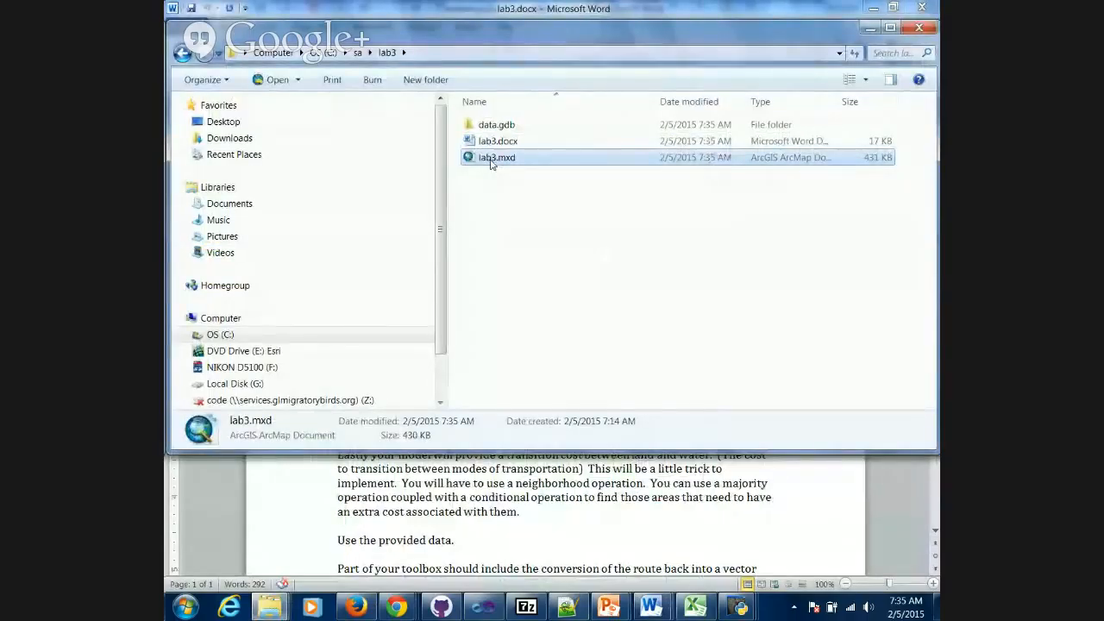
double_click(492, 160)
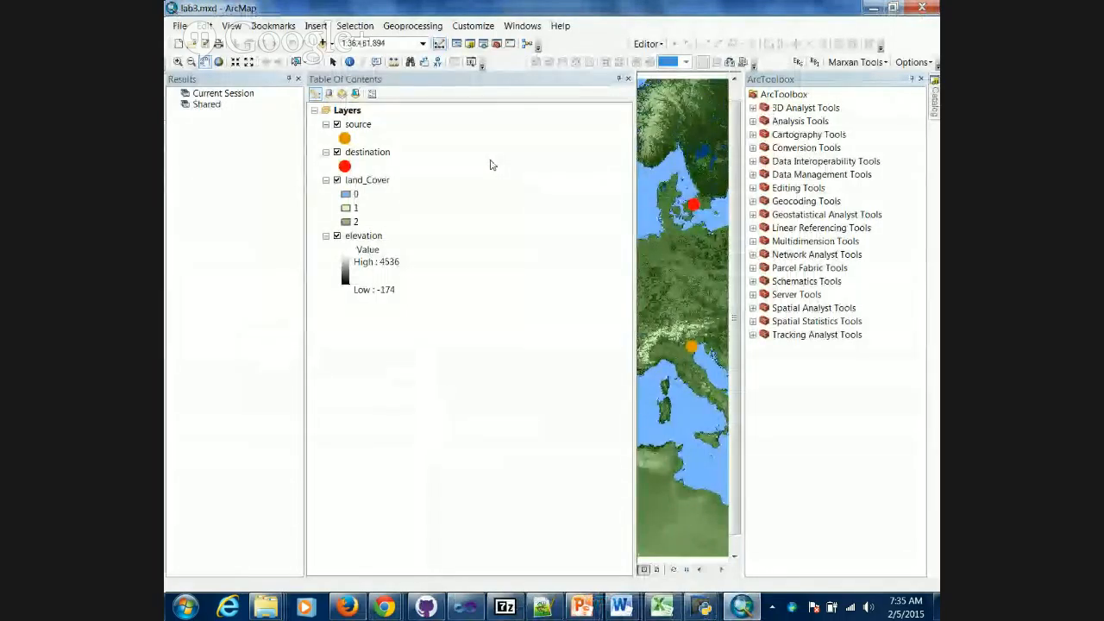
Close the Results window and narrow the Table of Contents to give the map more room.
click(297, 79)
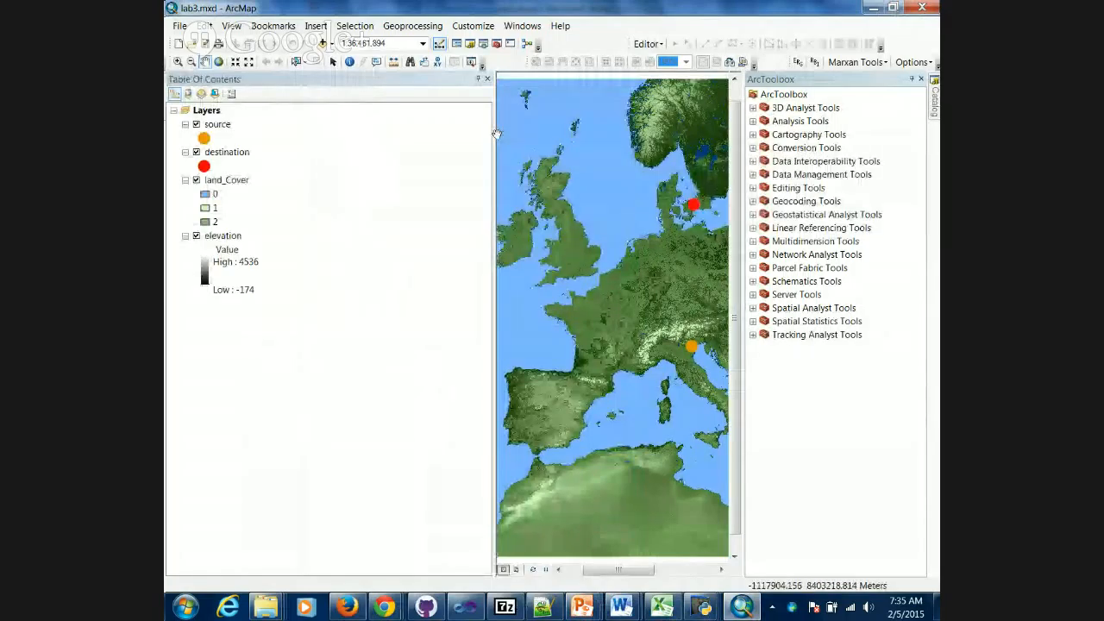
drag(492, 138, 336, 108)
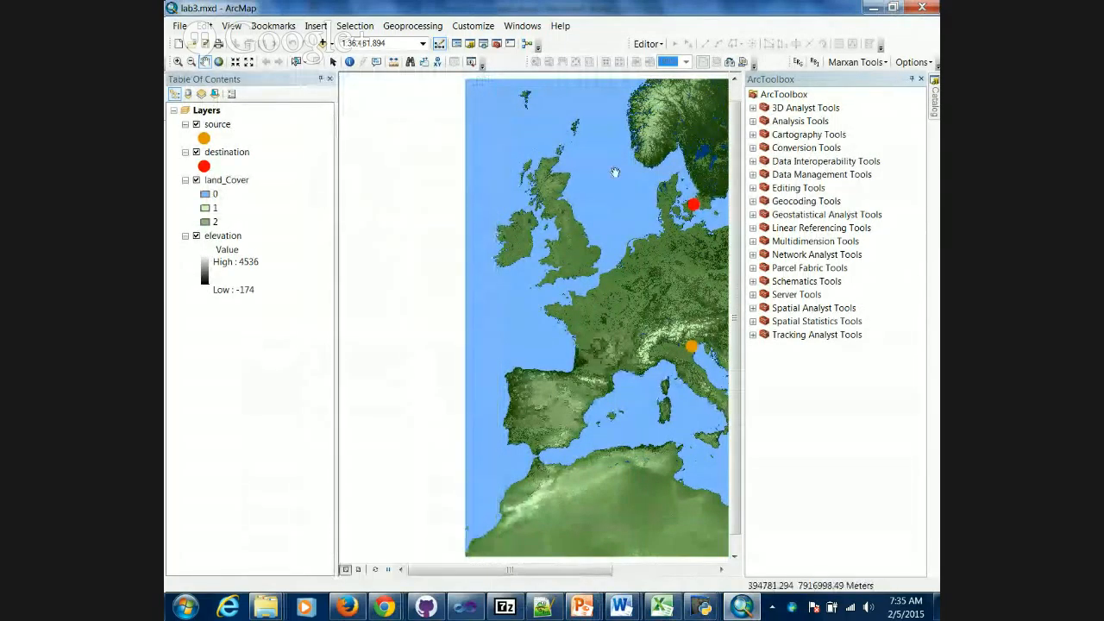
click(218, 61)
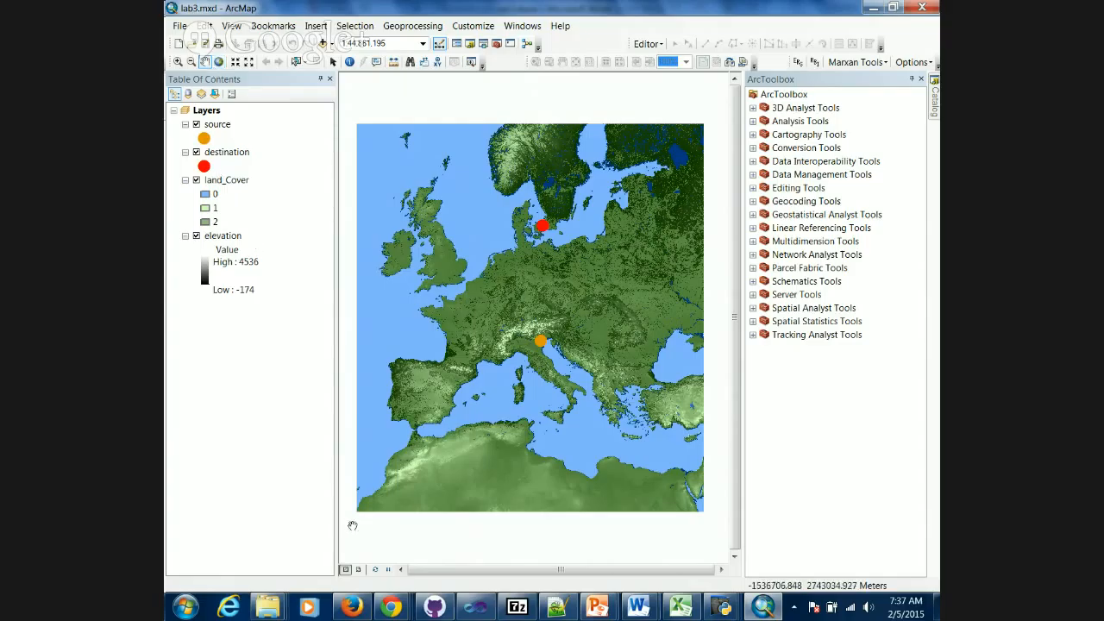
Switch to lab3.docx in Word and read the Exercise 3 instructions through to the question and submission details.
mouse_move(641, 608)
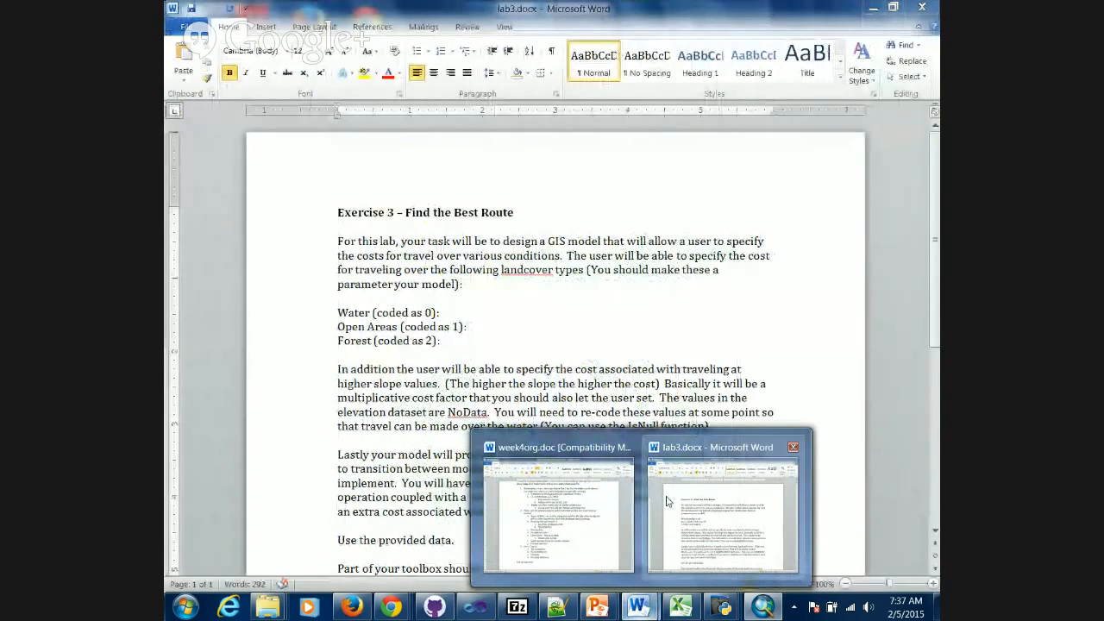
click(667, 501)
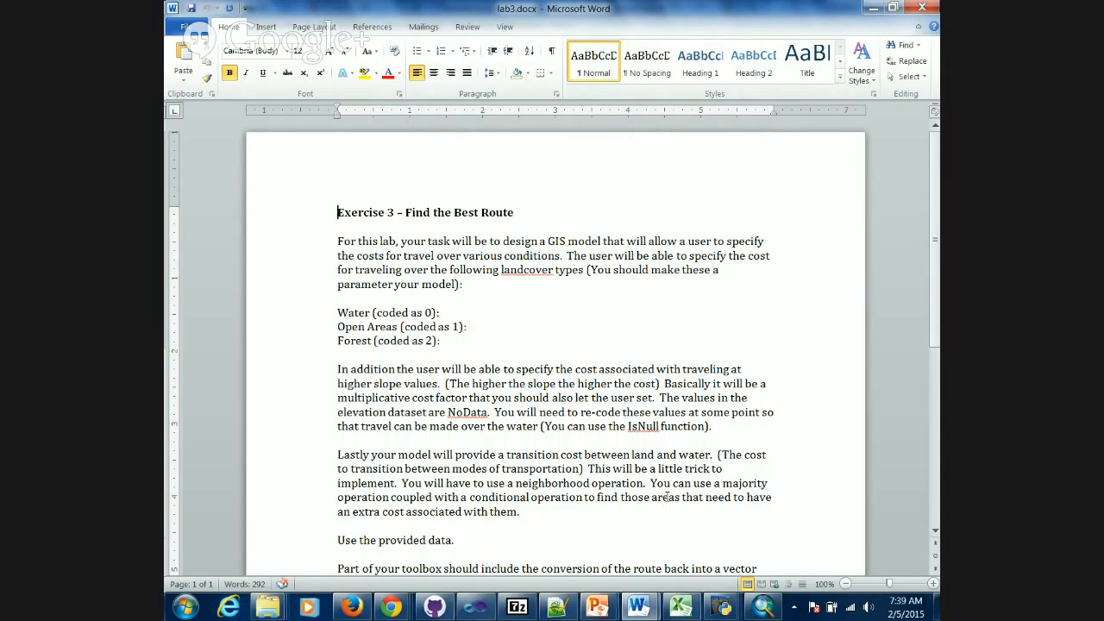
key(Down)
key(Down)
key(Down)
key(Down)
key(Down)
key(Down)
key(Down)
key(Down)
key(Down)
key(Down)
key(Down)
key(Down)
key(Down)
key(Down)
key(Down)
key(Down)
key(Down)
key(Down)
key(Down)
key(Down)
key(Down)
key(Down)
key(Down)
key(Down)
key(Down)
key(Down)
key(Down)
key(Down)
key(Down)
key(Down)
key(Down)
key(Down)
key(Down)
key(Down)
key(Down)
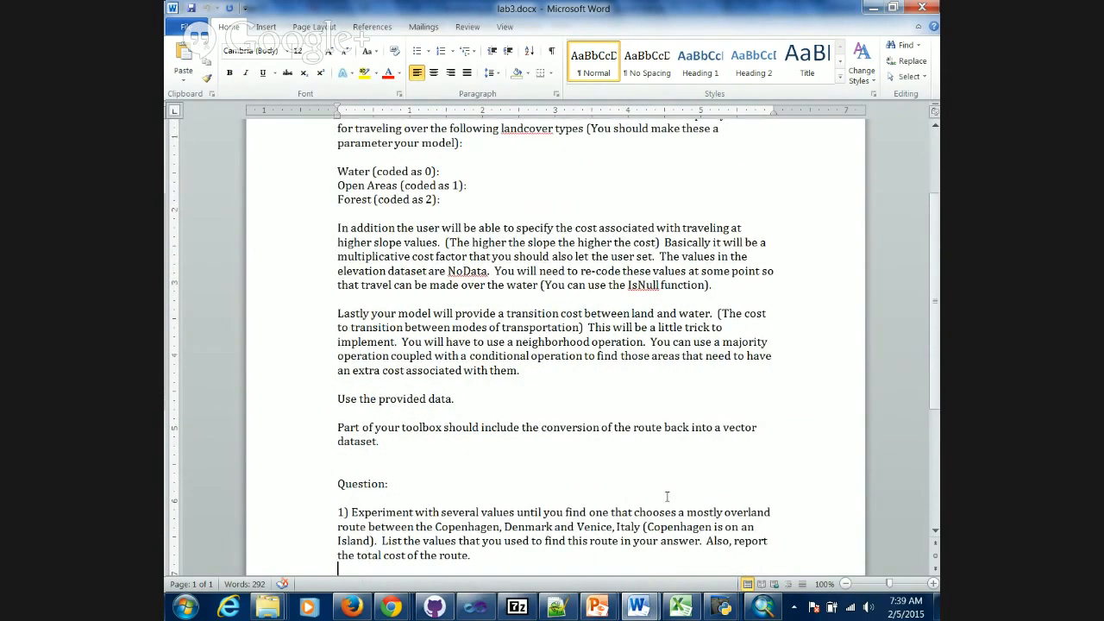
key(Down)
key(Down)
key(Down)
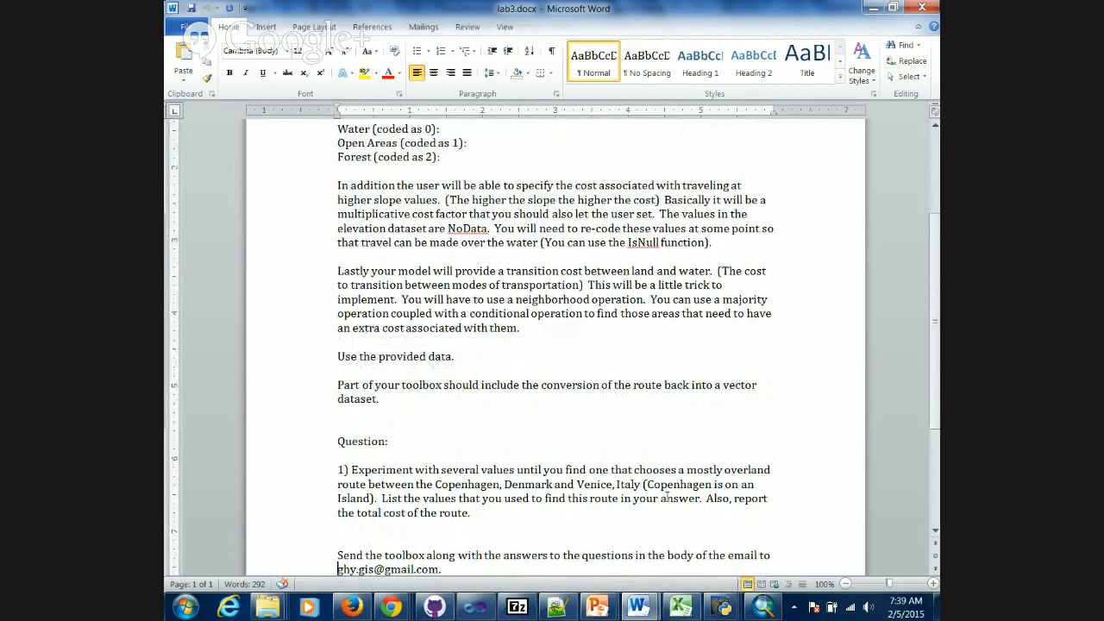
Return to ArcMap and inspect the land and water around the destination point up close, then restore the previous map extent.
key(alt+Tab)
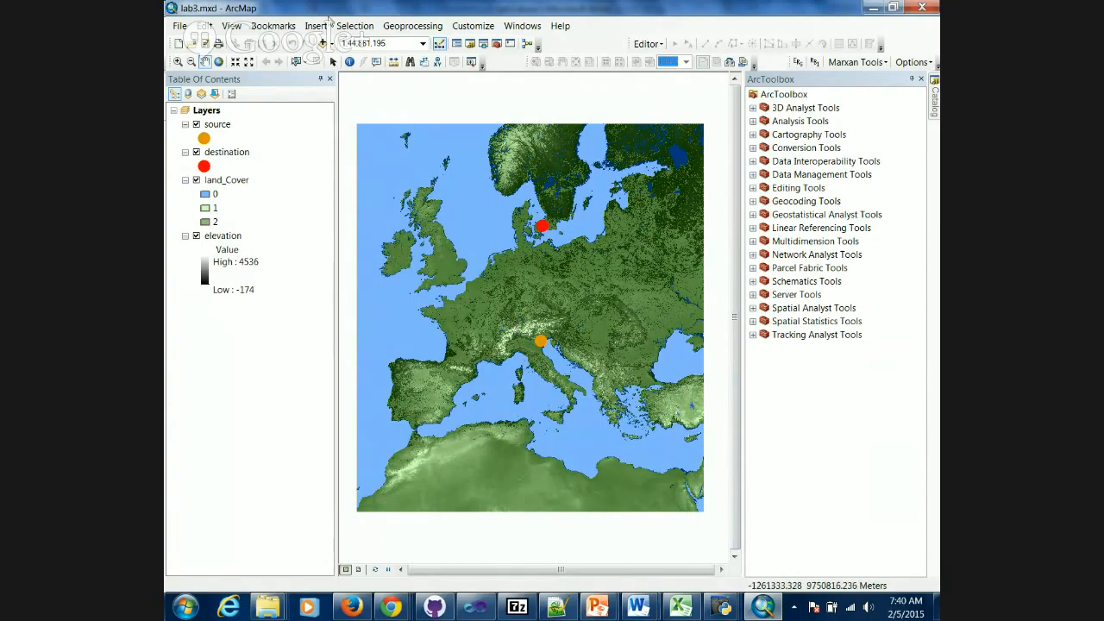
click(176, 62)
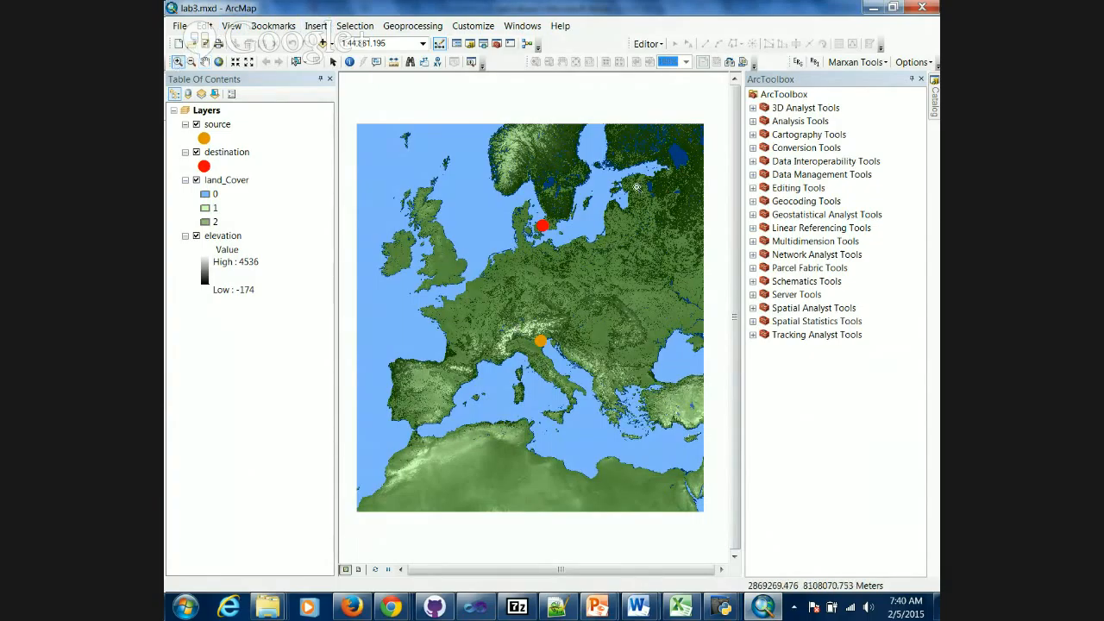
drag(519, 211, 563, 248)
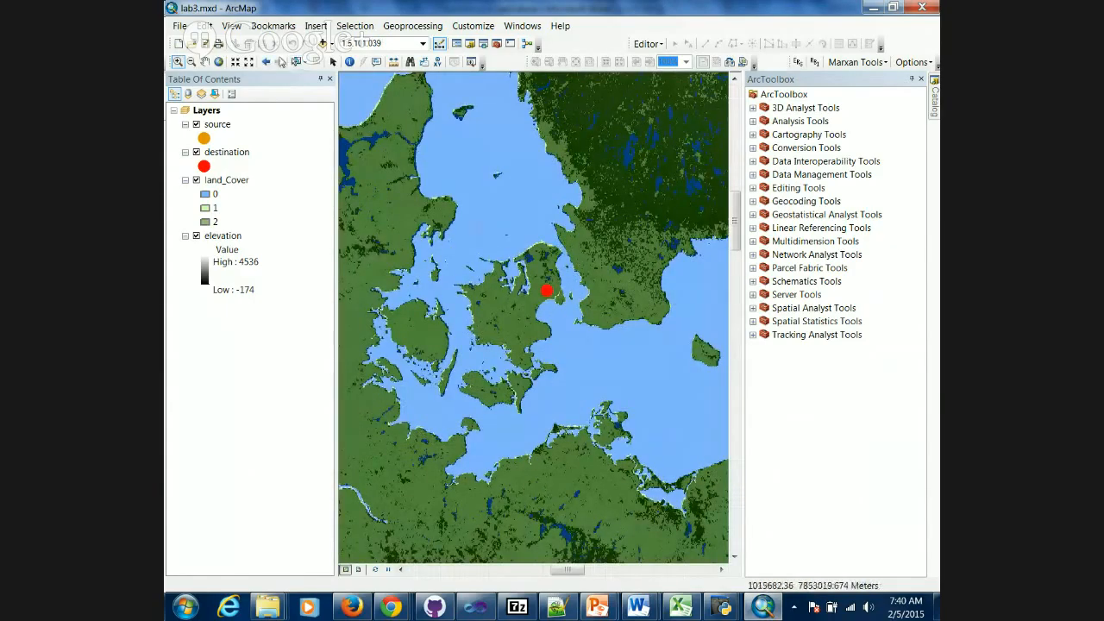
click(266, 61)
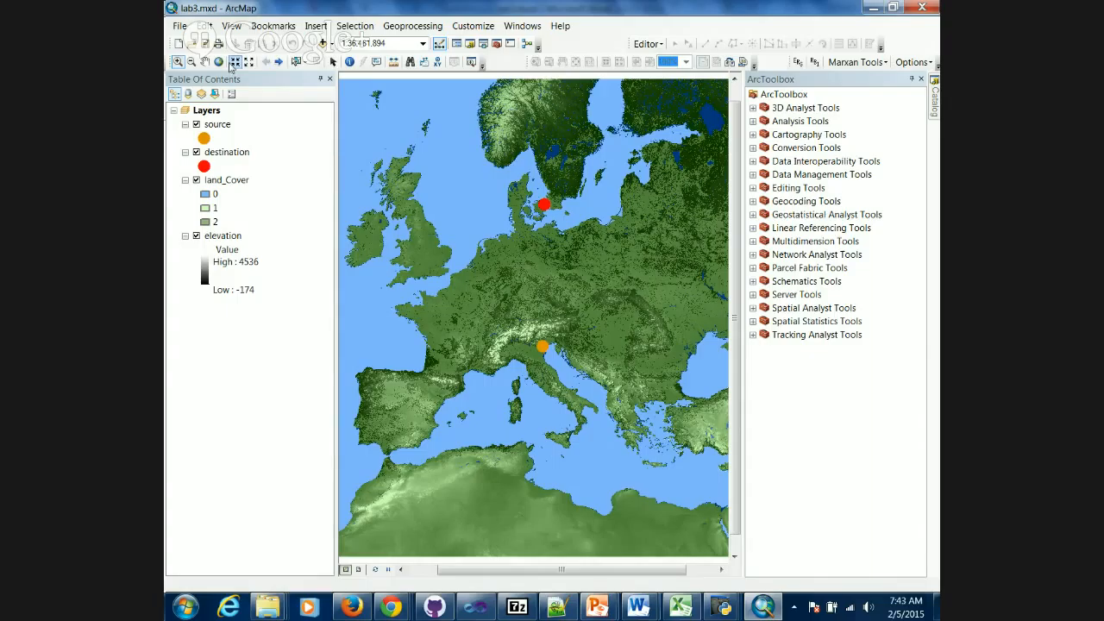
Hide the land_Cover layer and open the Spatial Analyst Slope tool with elevation as the input raster.
click(196, 179)
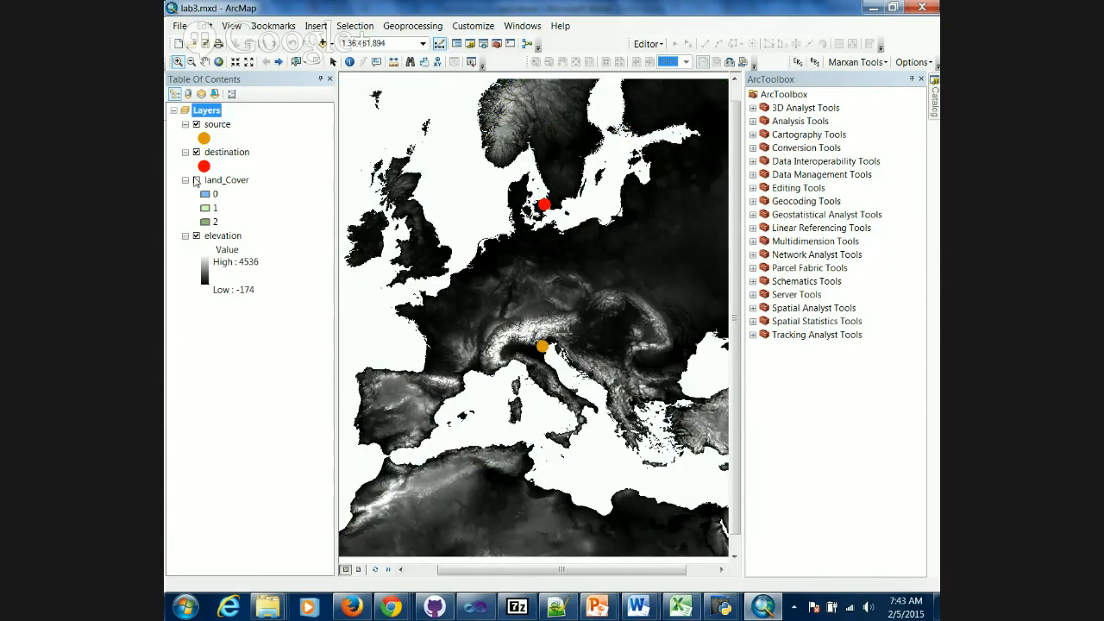
click(753, 309)
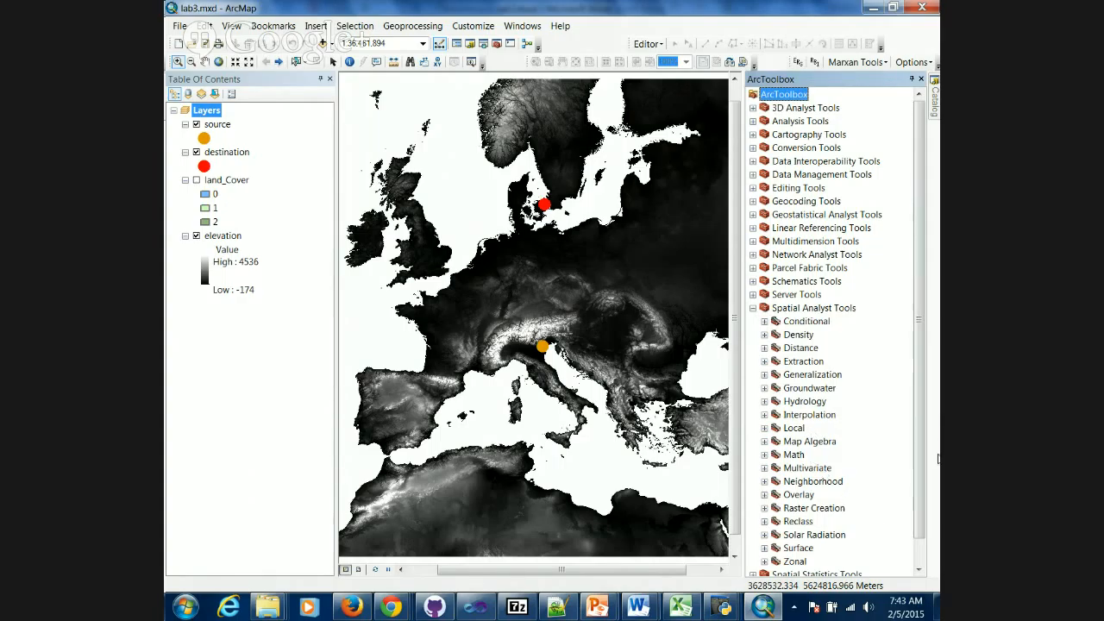
double_click(804, 548)
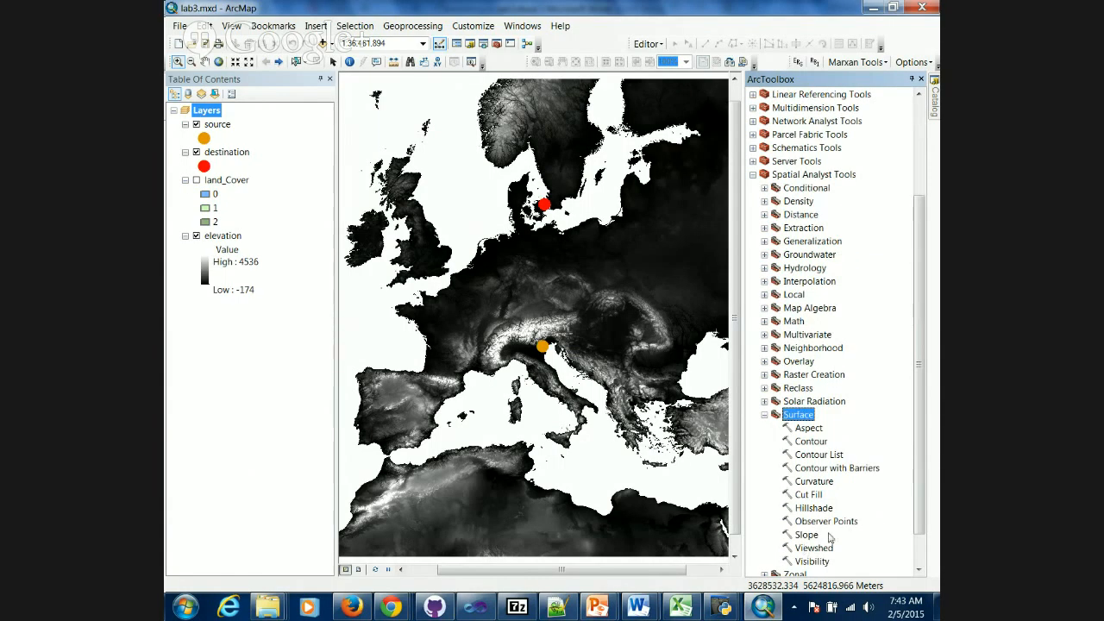
double_click(807, 535)
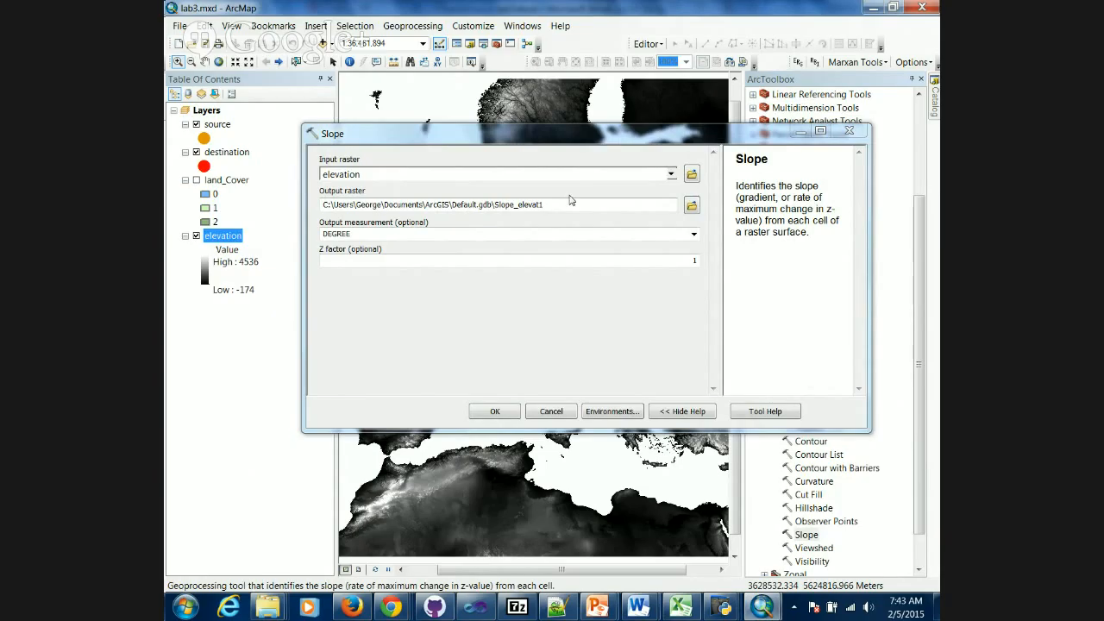
Set the Slope output raster to slope in C:\sa\lab3\data.gdb and run the tool, closing its completion report.
click(691, 206)
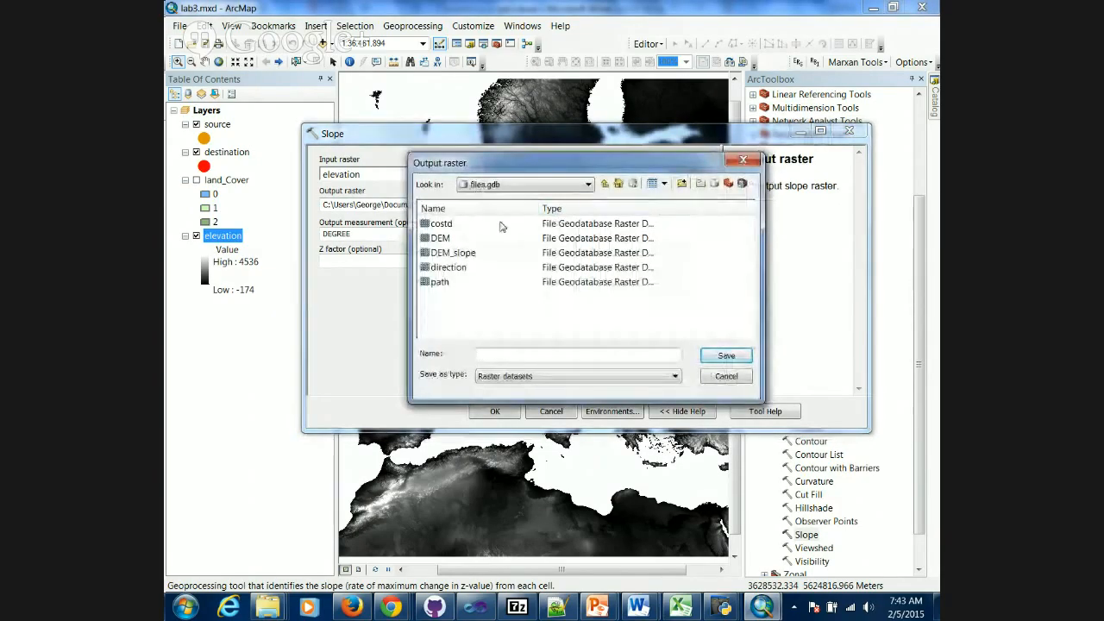
click(474, 186)
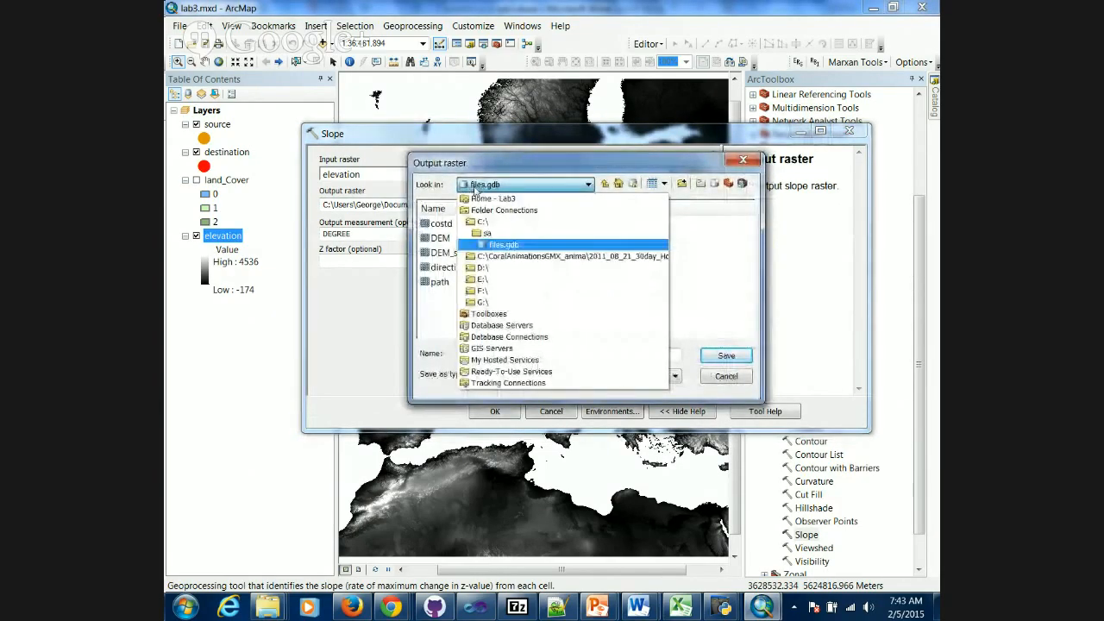
click(484, 245)
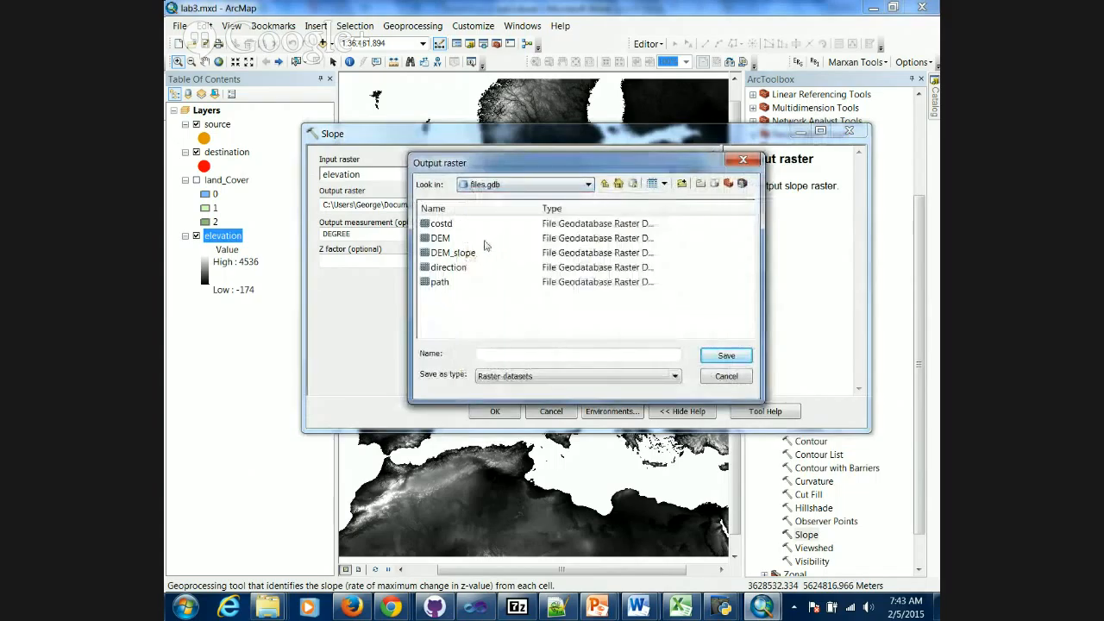
click(469, 186)
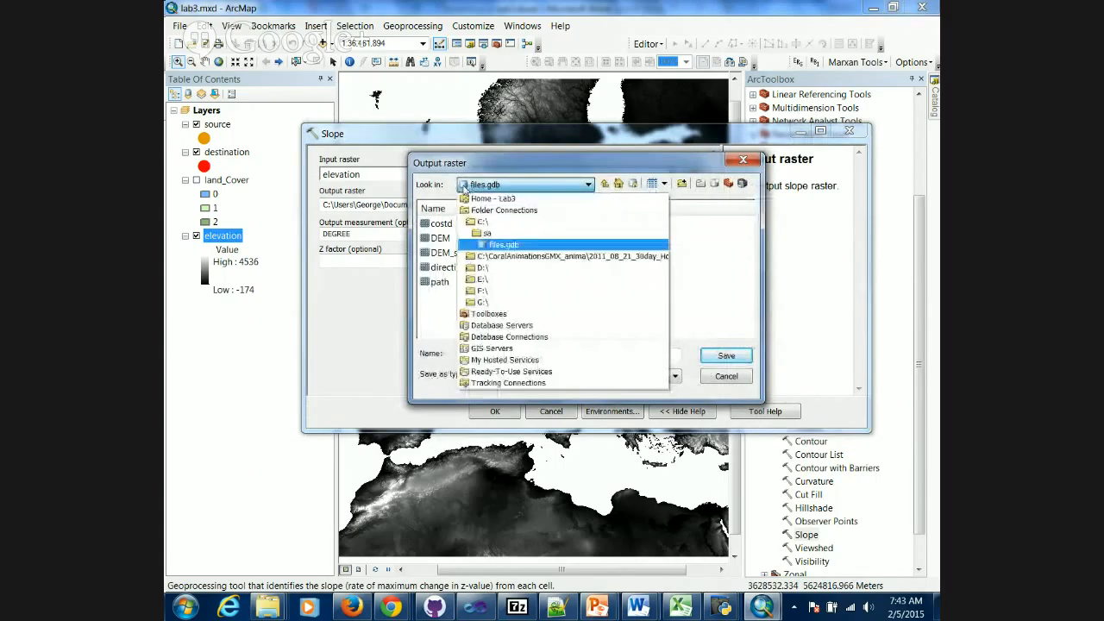
click(500, 248)
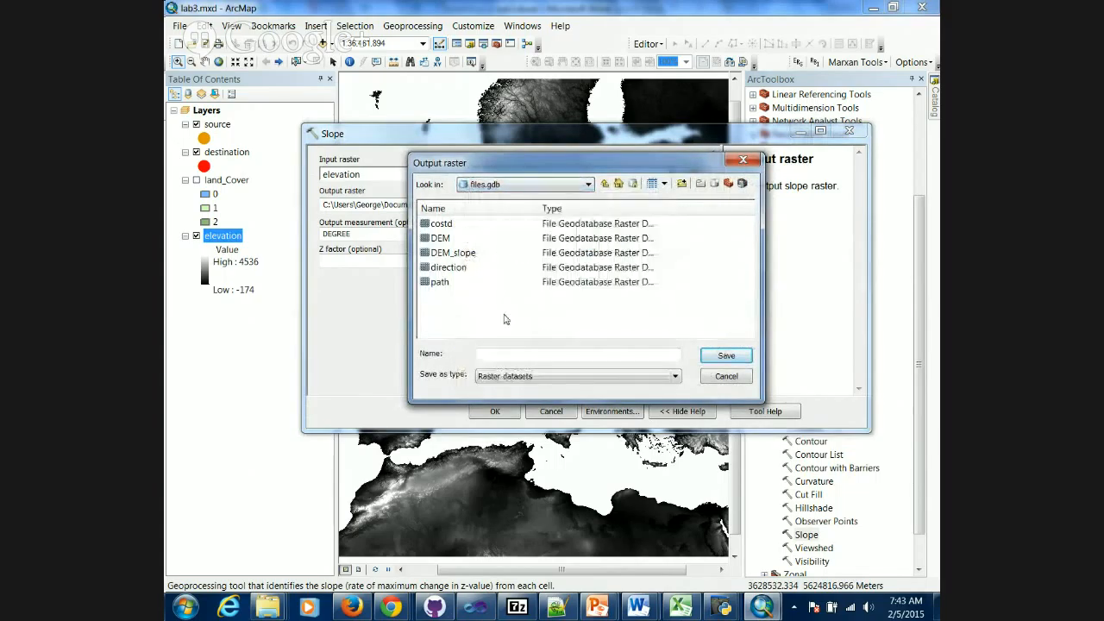
click(480, 190)
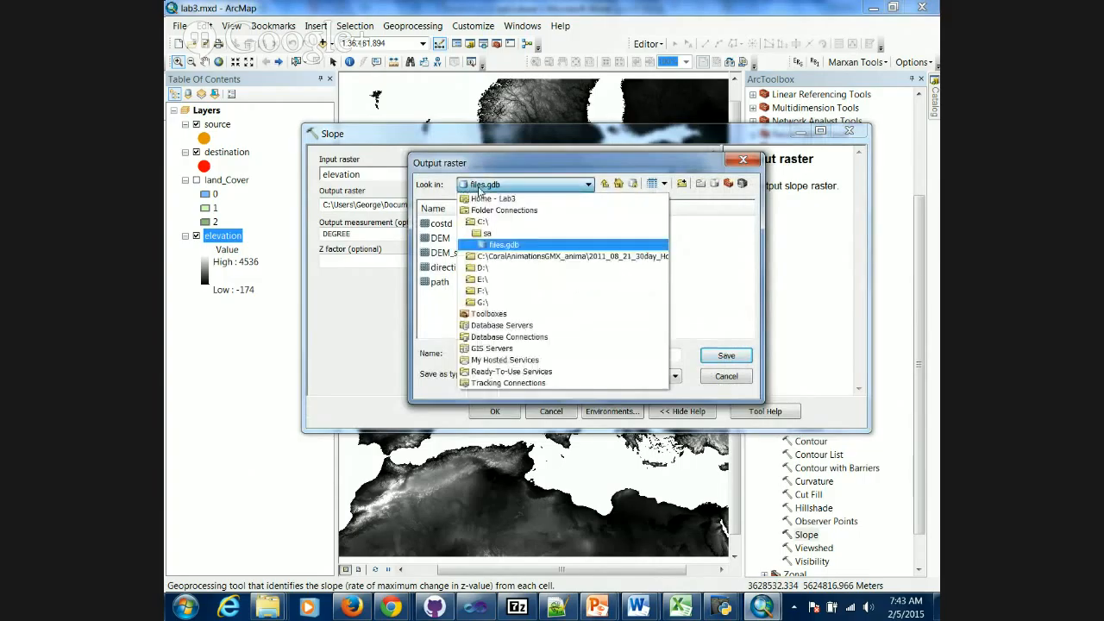
click(485, 233)
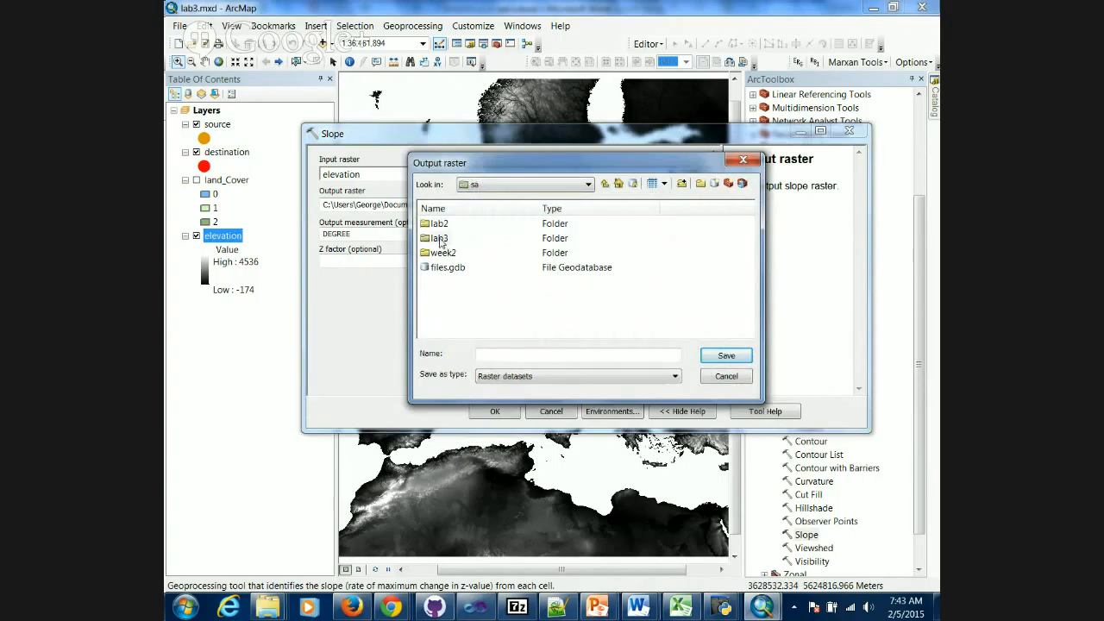
double_click(440, 238)
double_click(448, 226)
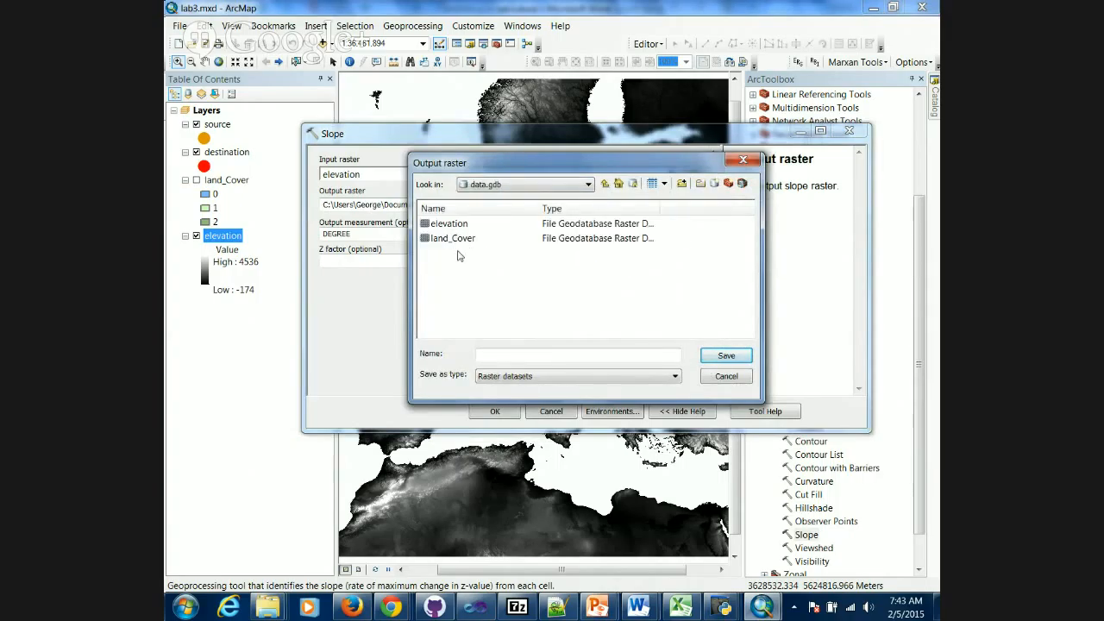
click(487, 354)
text(slope)
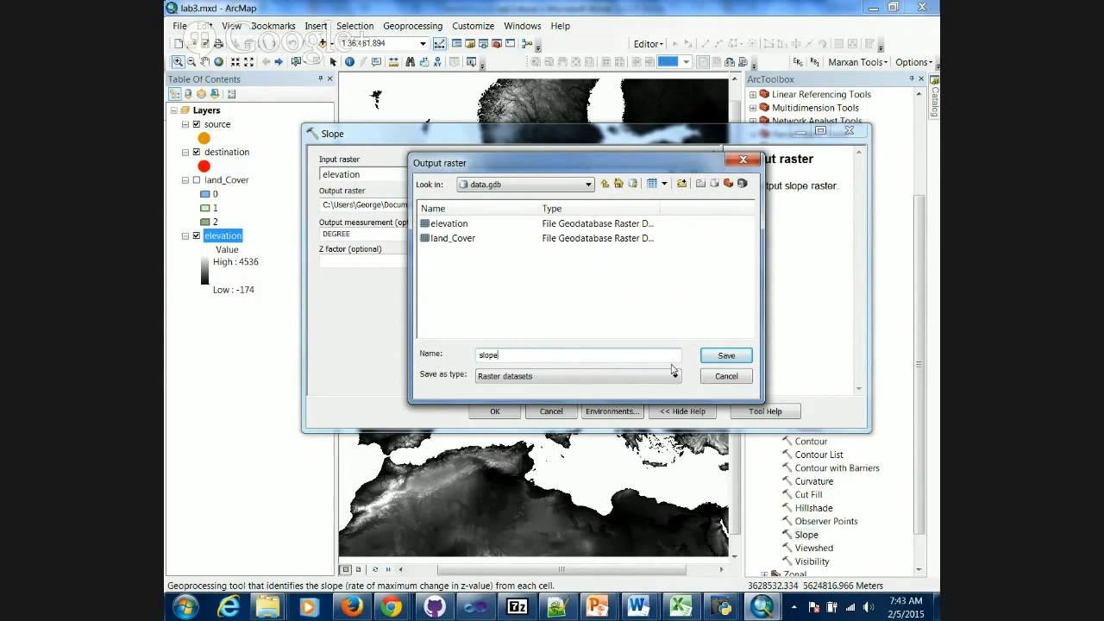
click(723, 356)
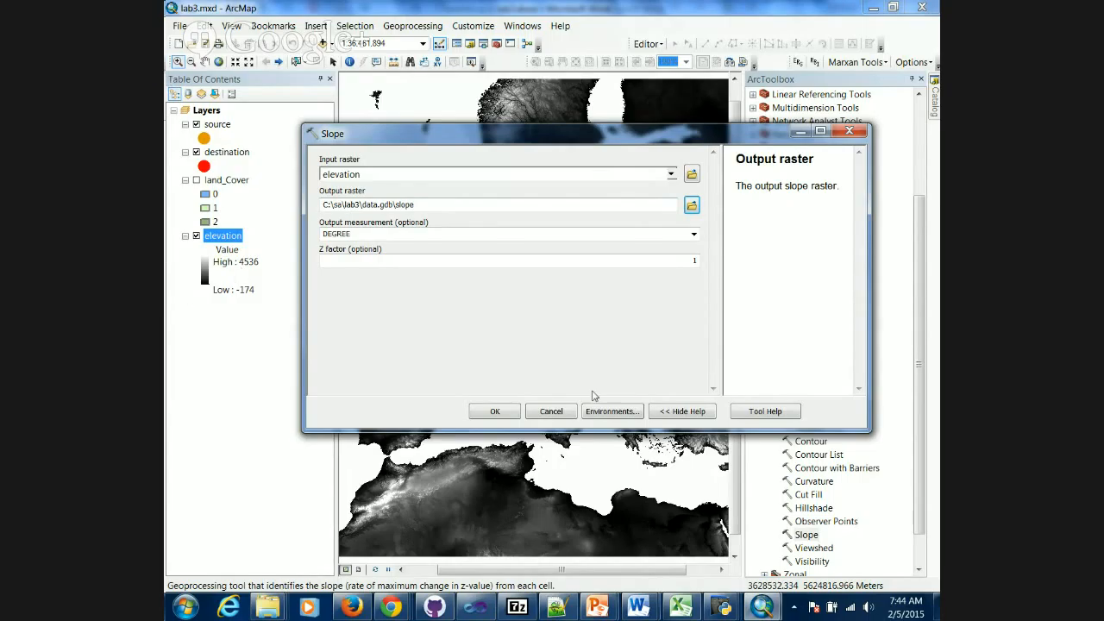
click(486, 414)
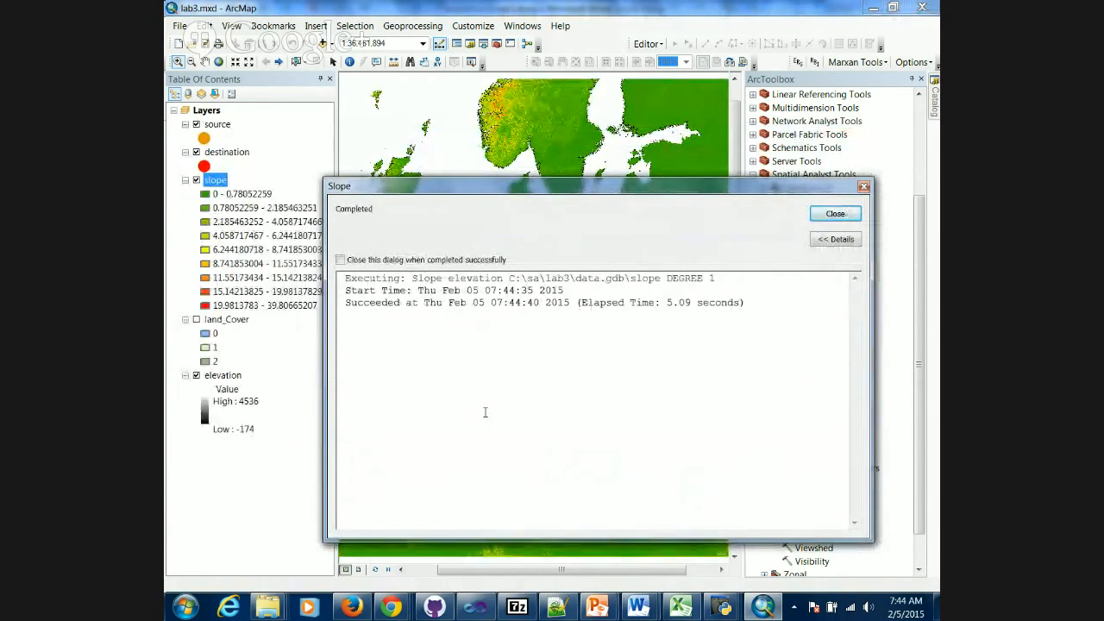
click(815, 213)
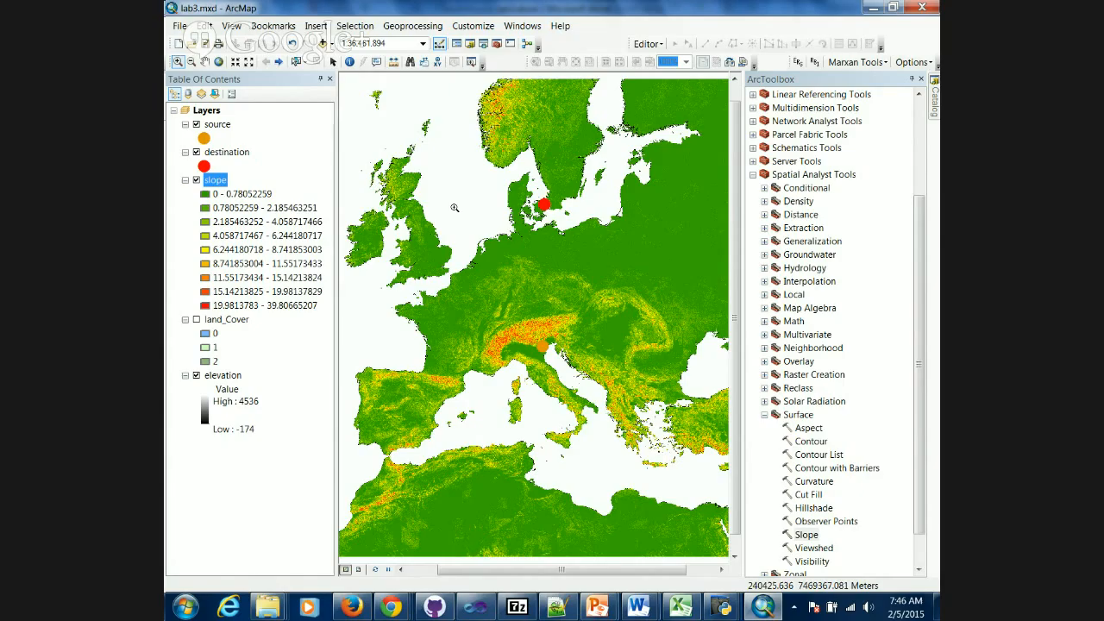
Open the Map Algebra Raster Calculator and start a Con expression with the slope layer as its first argument.
scroll(910, 350, down, 1)
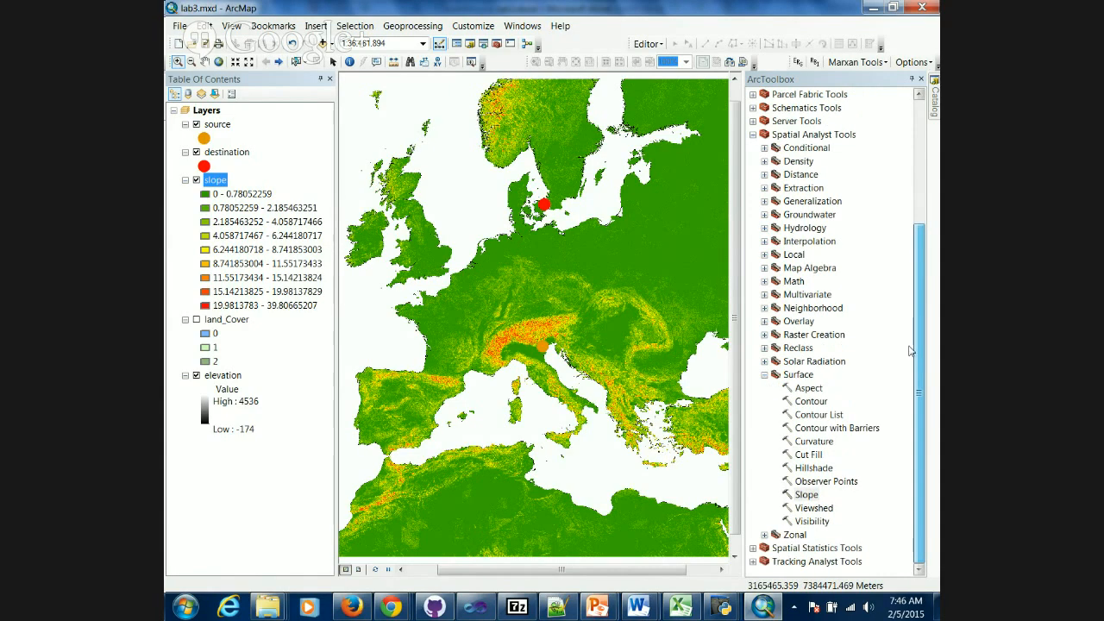
double_click(789, 274)
click(802, 282)
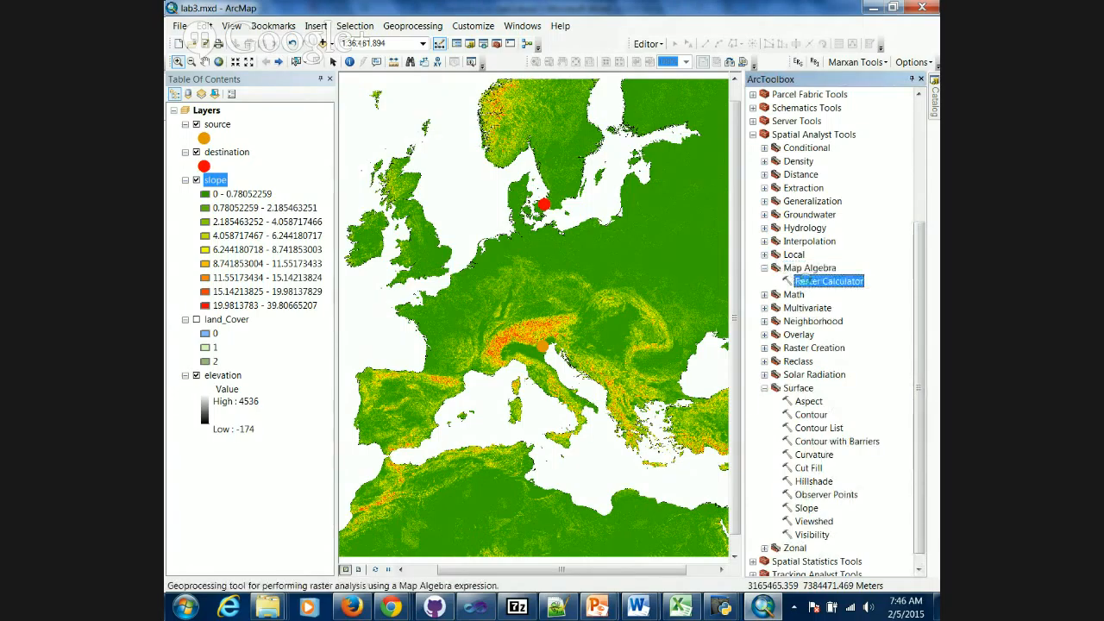
double_click(798, 281)
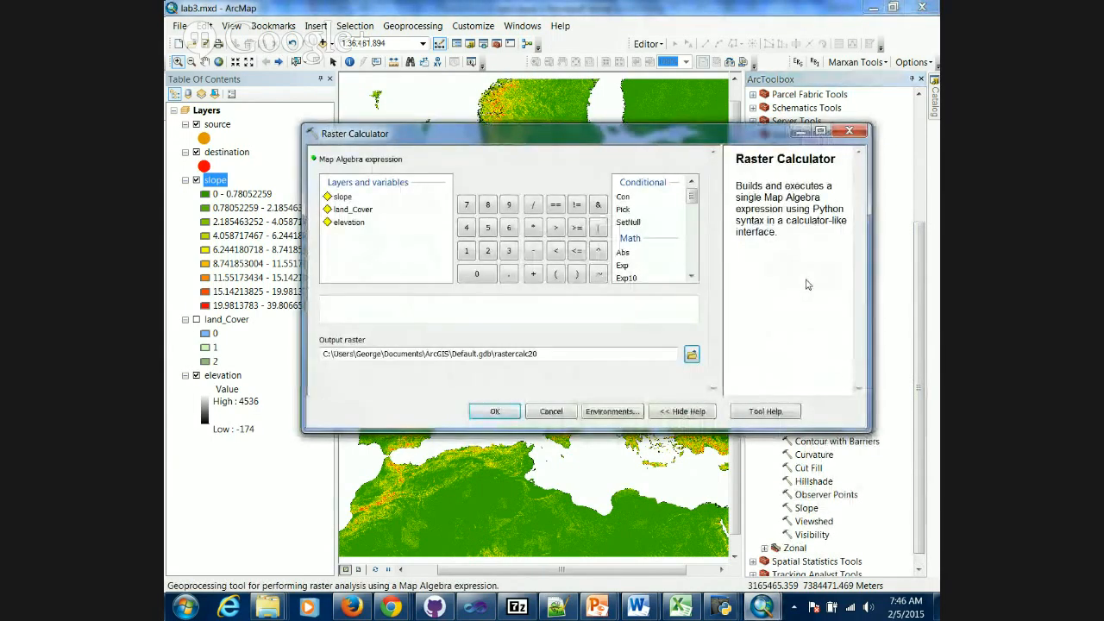
double_click(624, 197)
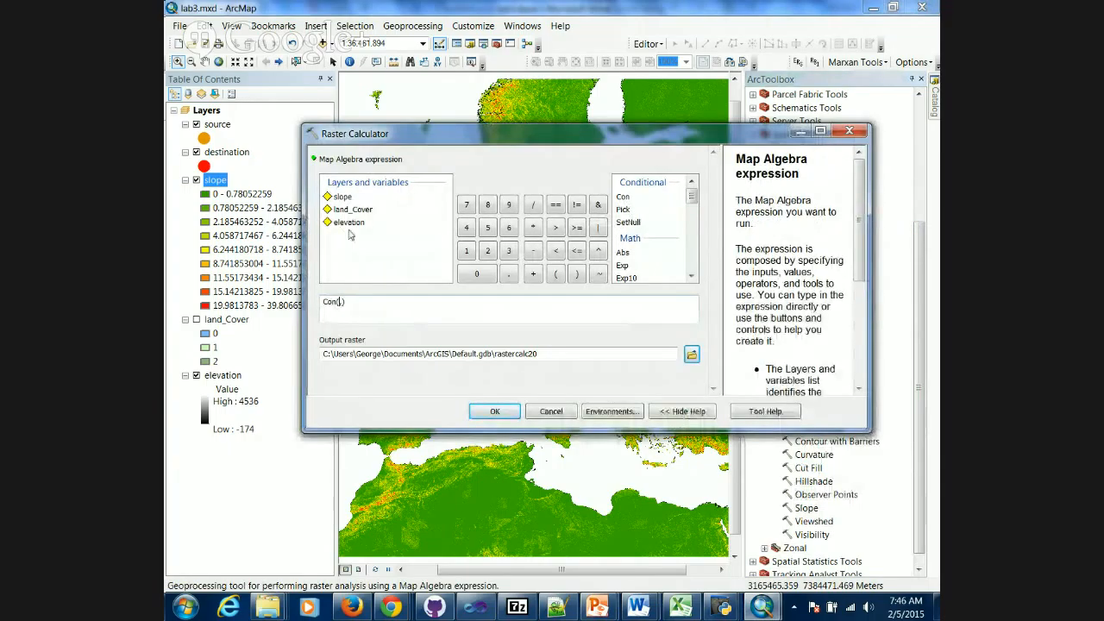
double_click(342, 196)
text(,)
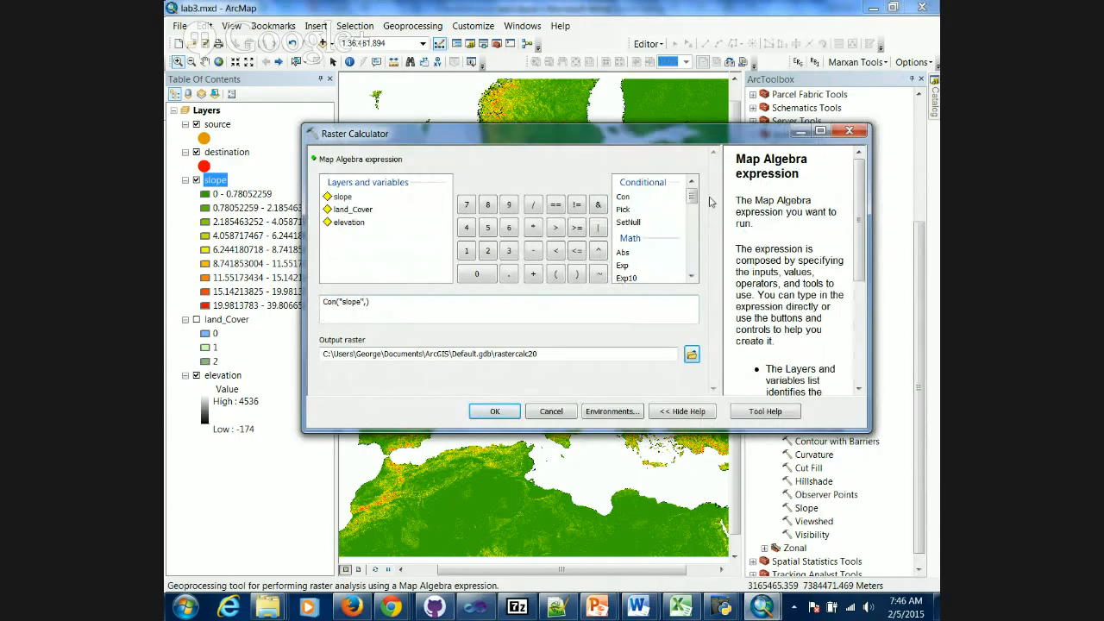
Complete the map algebra expression as Con(IsNull("slope"),0,"slope") to recode the NoData cells to 0.
drag(691, 196, 691, 262)
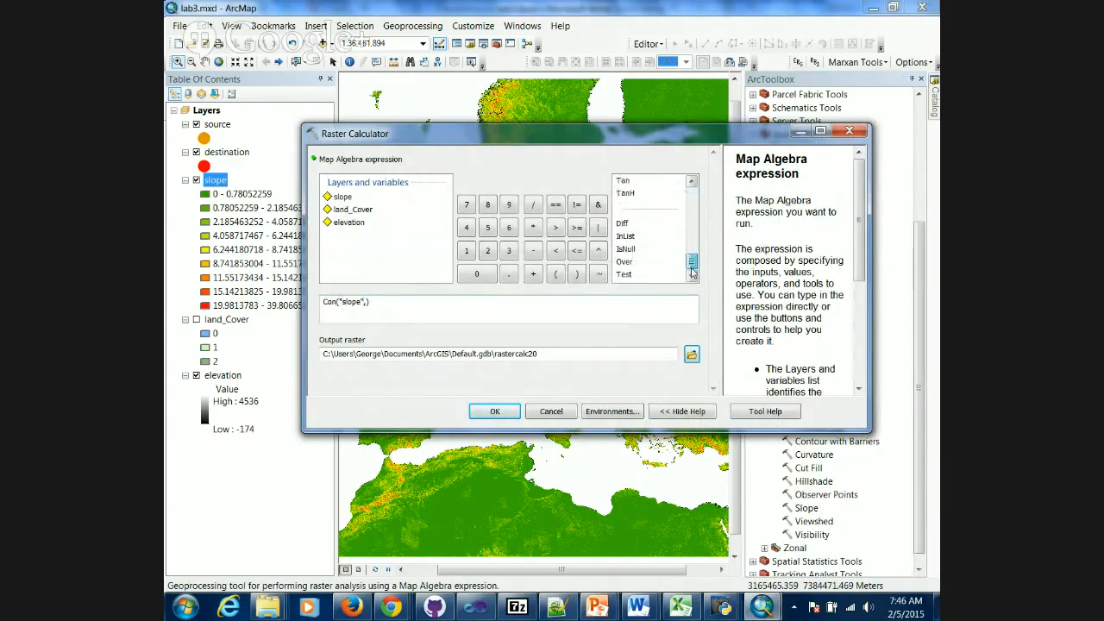
click(337, 302)
text(IsNull)
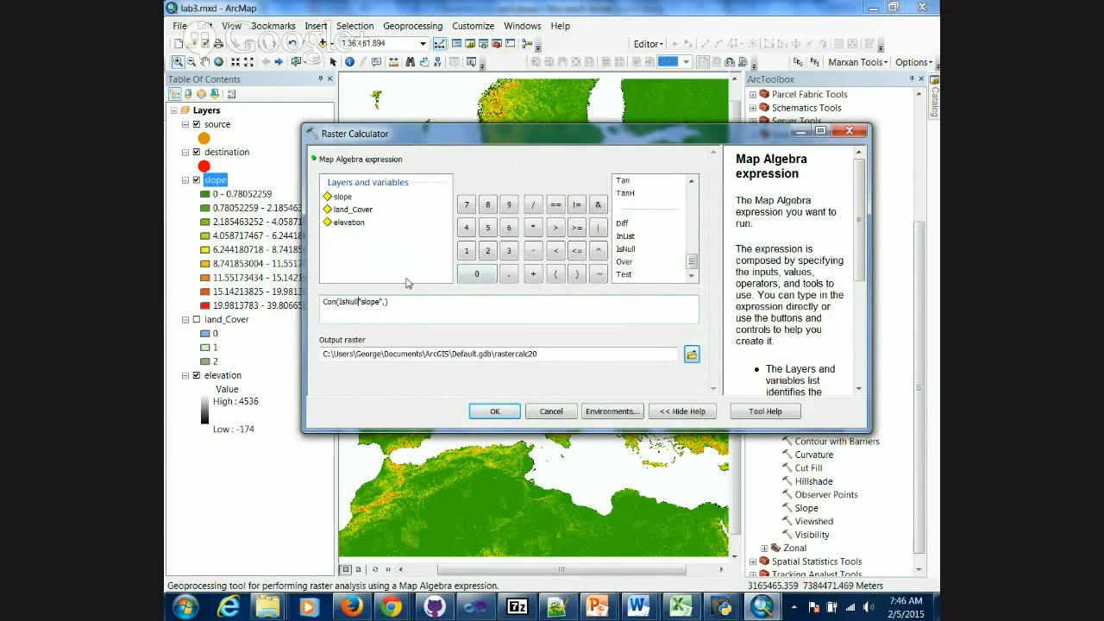
text(()
click(385, 303)
text())
text(1,)
double_click(345, 196)
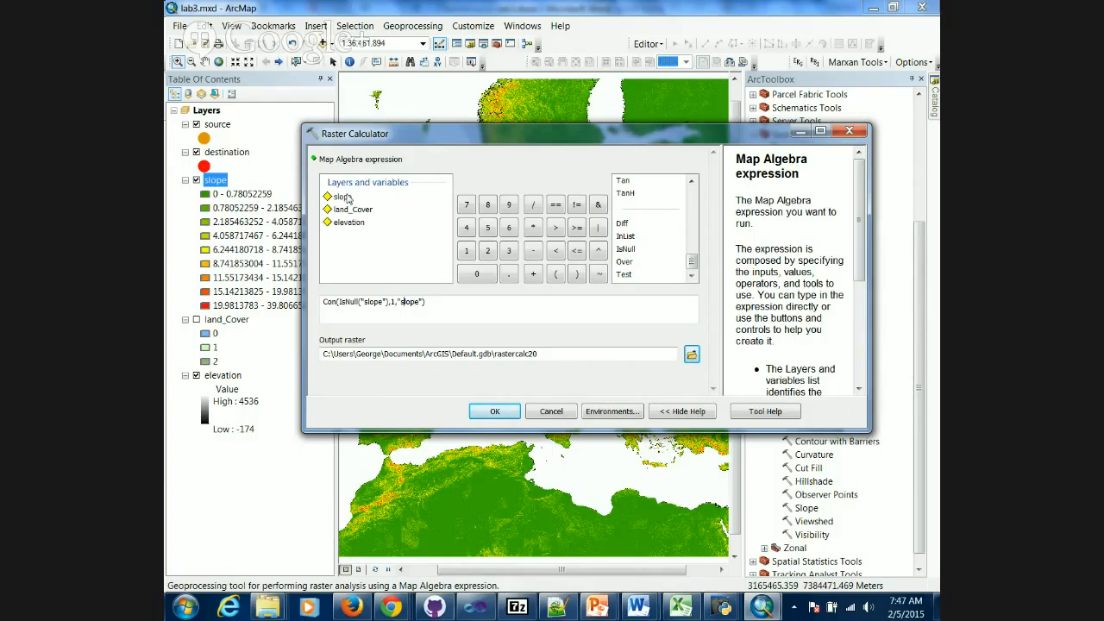
key(BackSpace)
text(0)
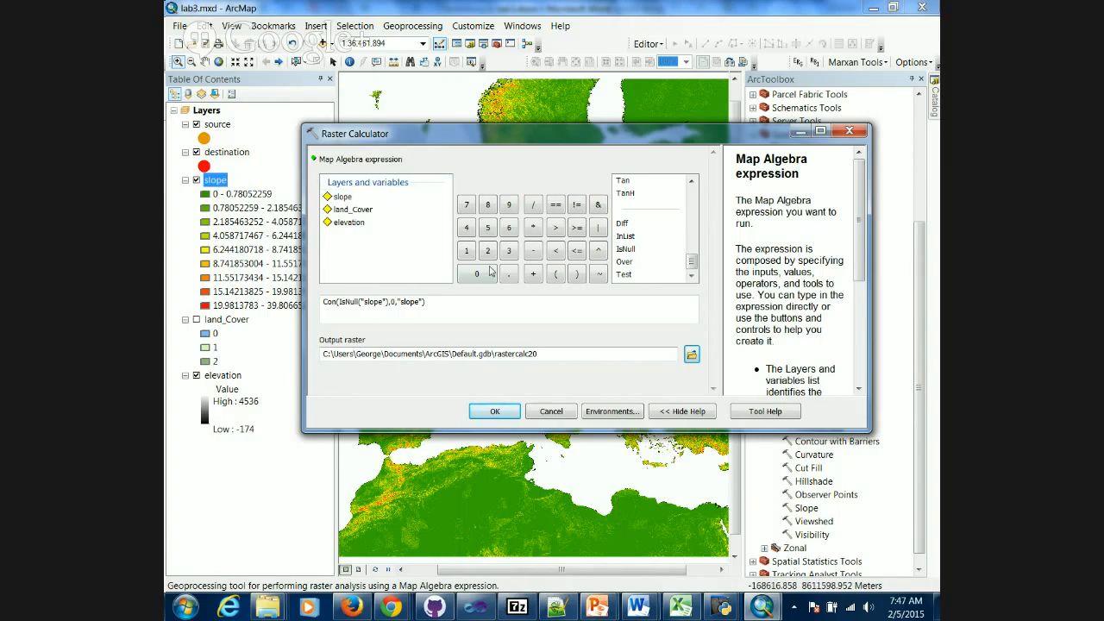
Set the Raster Calculator output raster to slope_noNull in C:\sa\lab3\data.gdb.
click(691, 356)
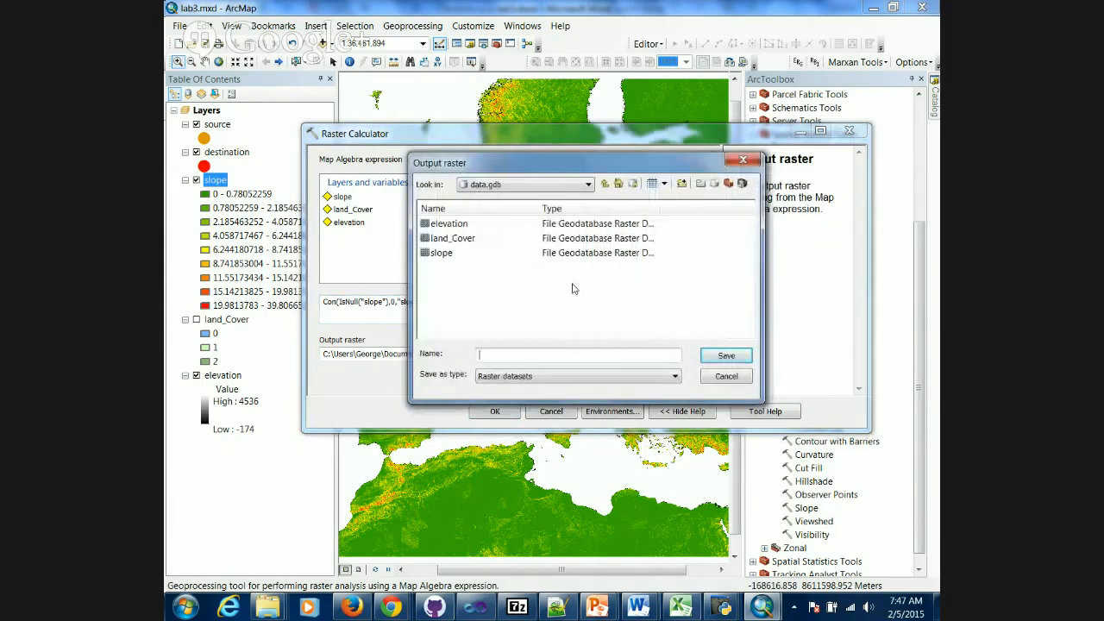
click(442, 253)
click(515, 358)
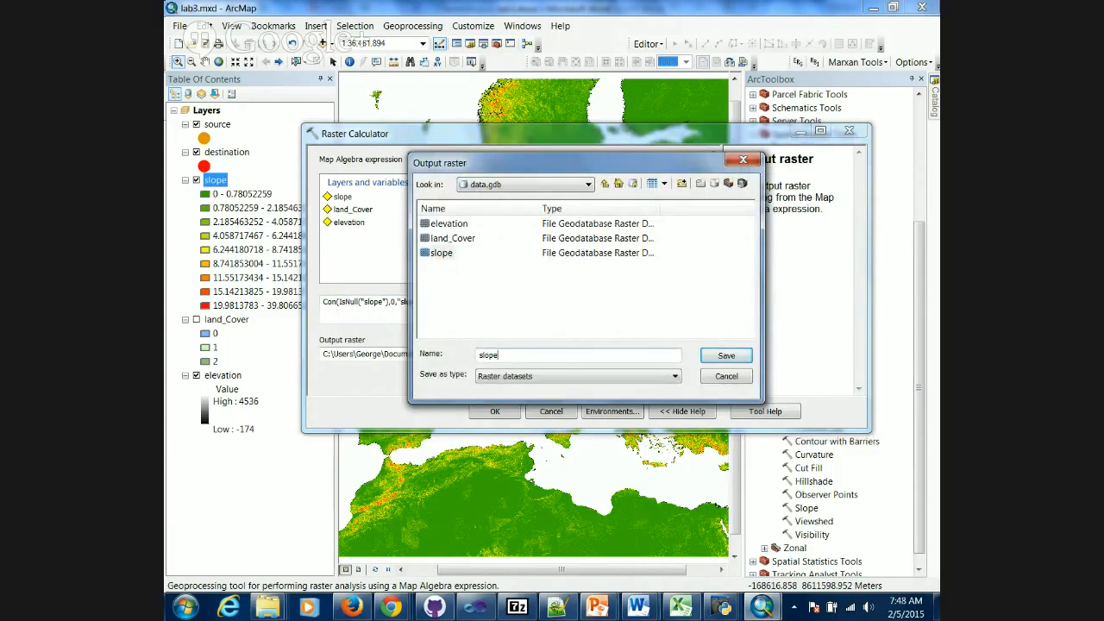
text(_)
text(ar)
key(BackSpace)
key(BackSpace)
key(BackSpace)
text(noNull)
click(729, 360)
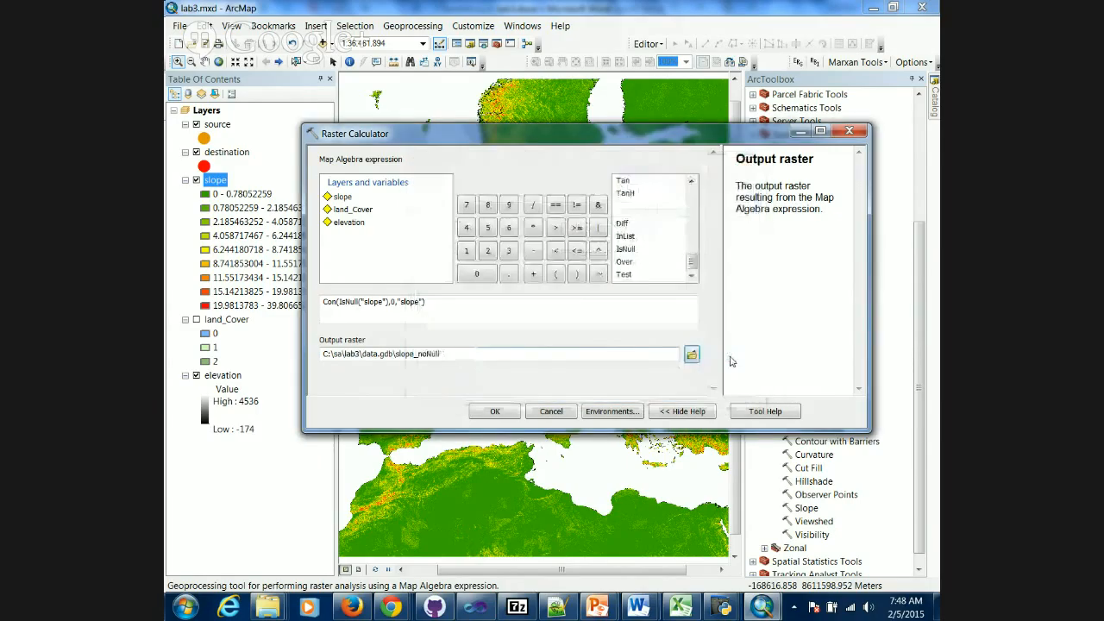
Run the raster calculation and close its completion report.
click(491, 416)
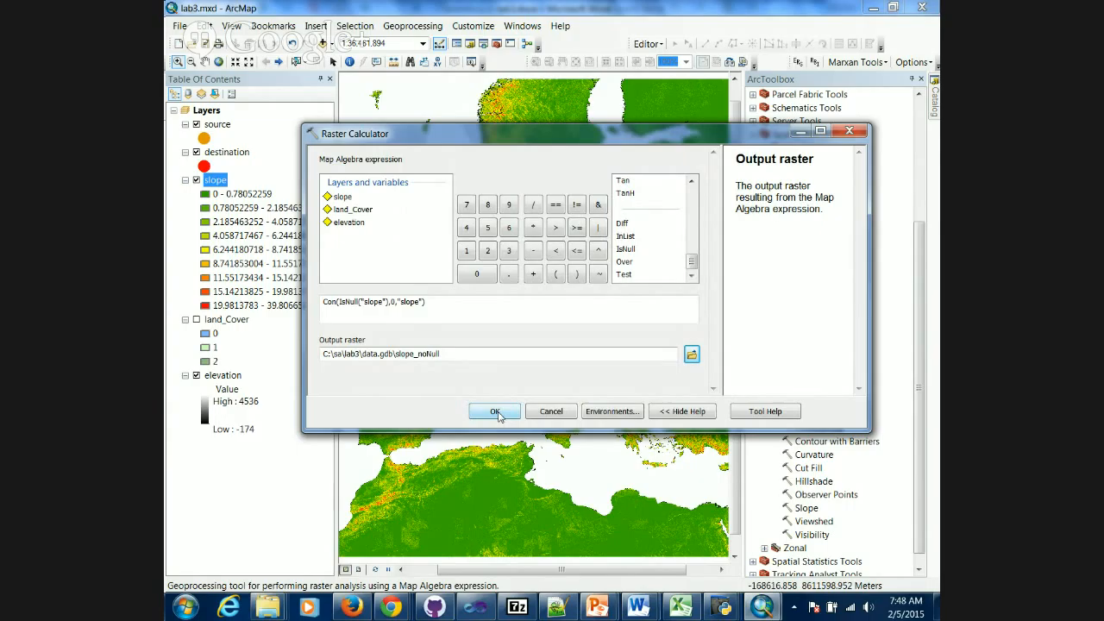
click(495, 412)
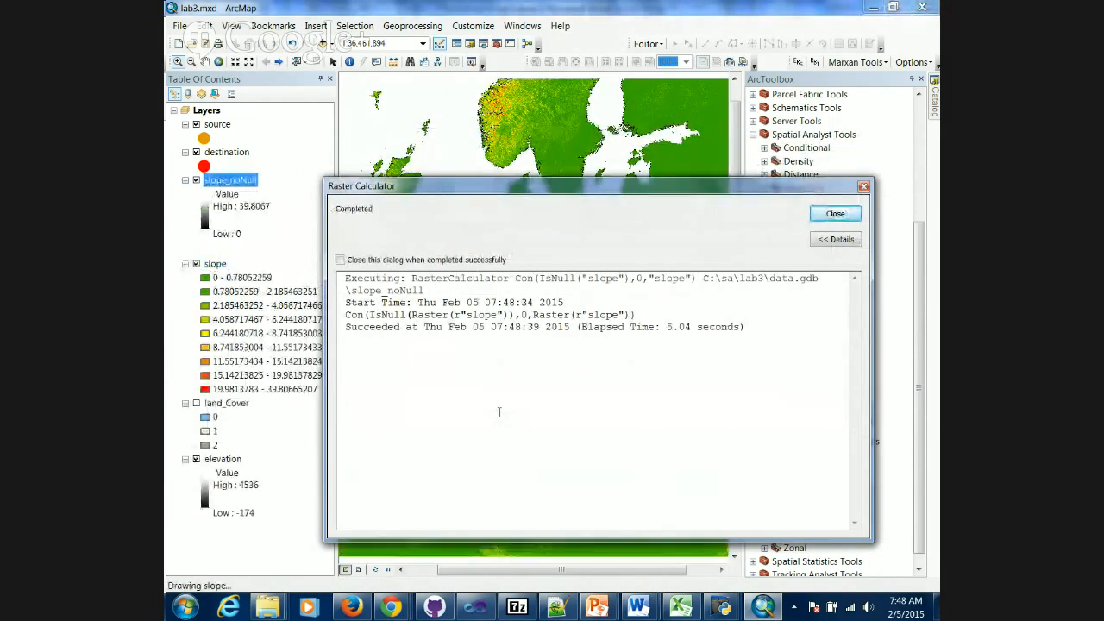
click(830, 216)
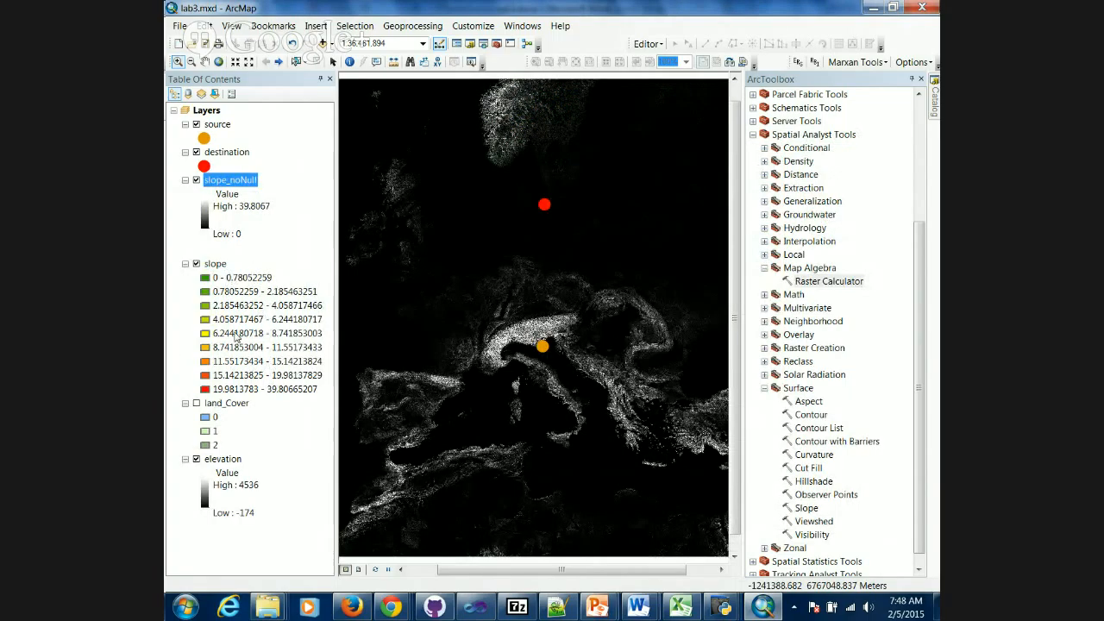
Open the symbology settings of the slope_noNull layer.
double_click(228, 183)
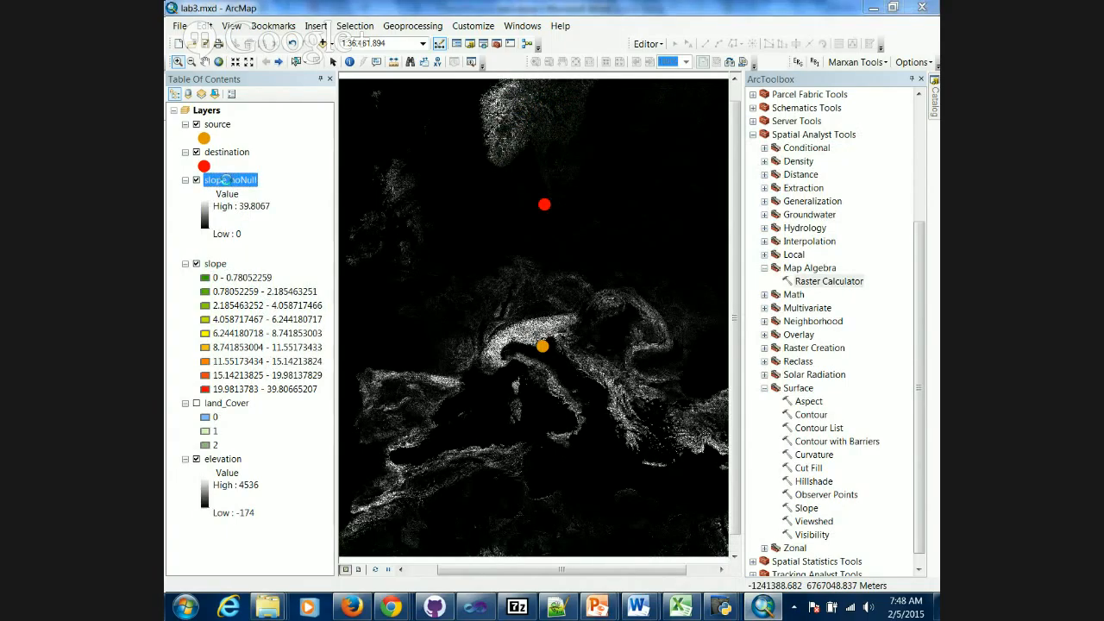
click(470, 157)
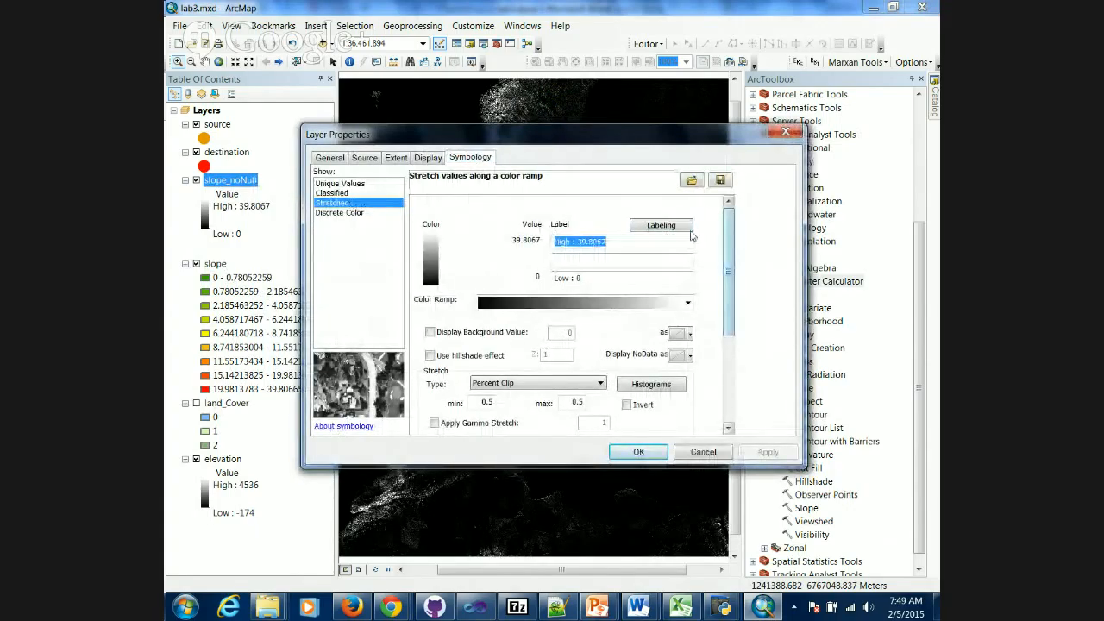
click(692, 181)
key(Return)
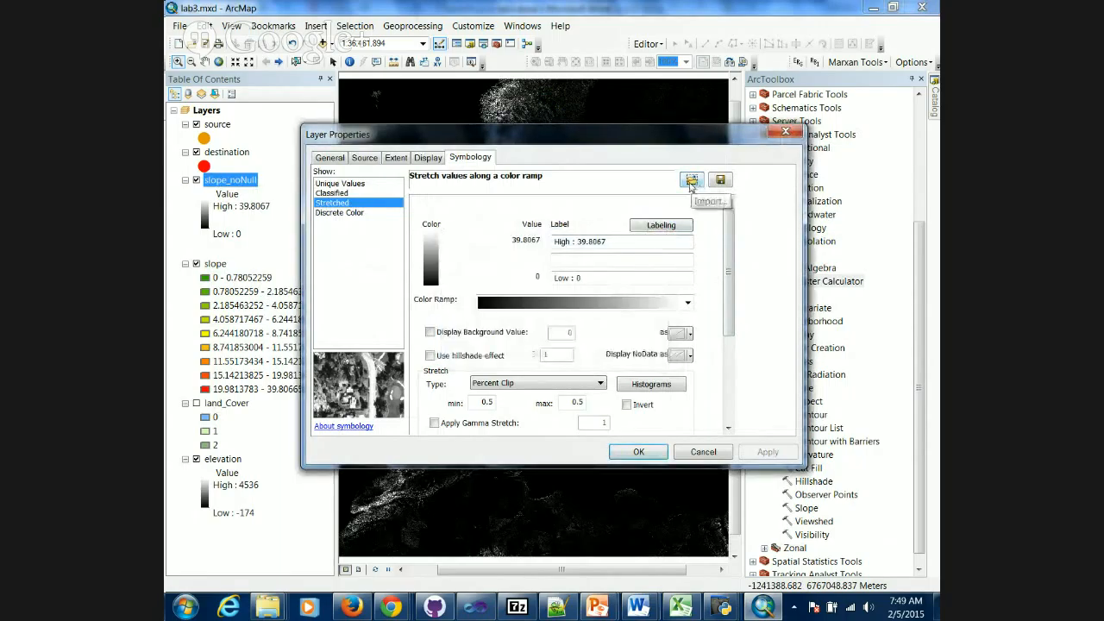
Try to import the slope layer's symbology into the stretched renderer of slope_noNull.
click(692, 182)
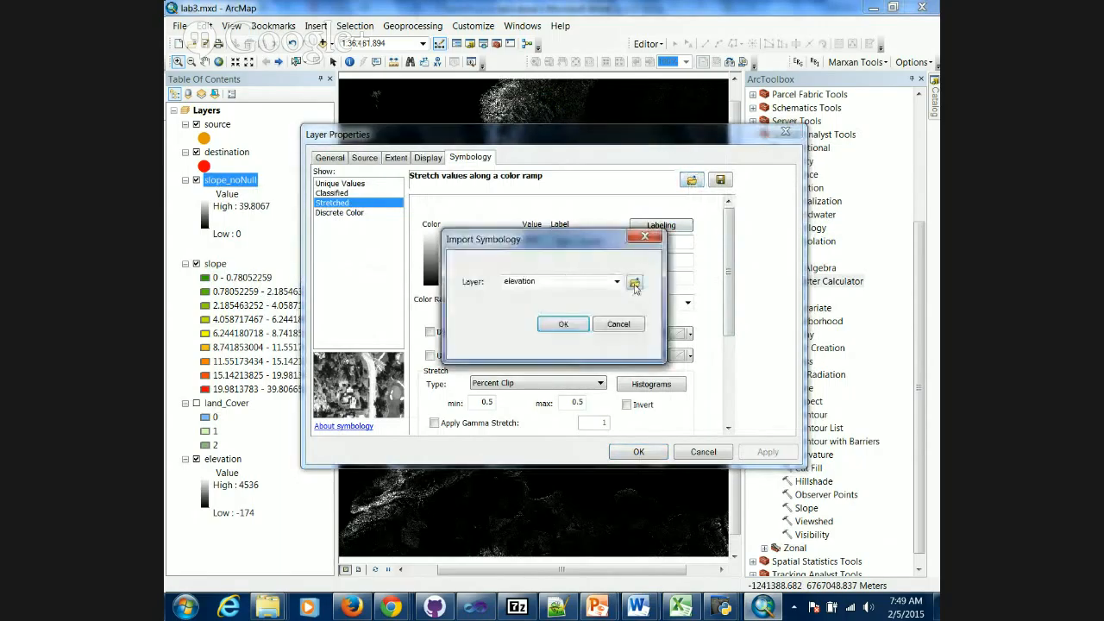
click(616, 282)
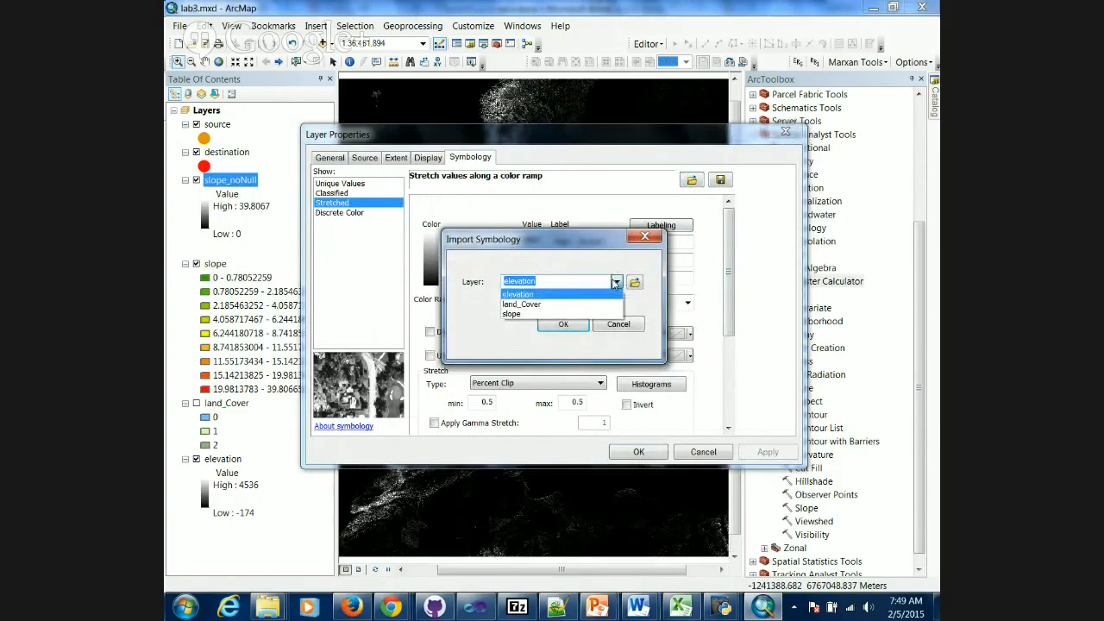
click(586, 314)
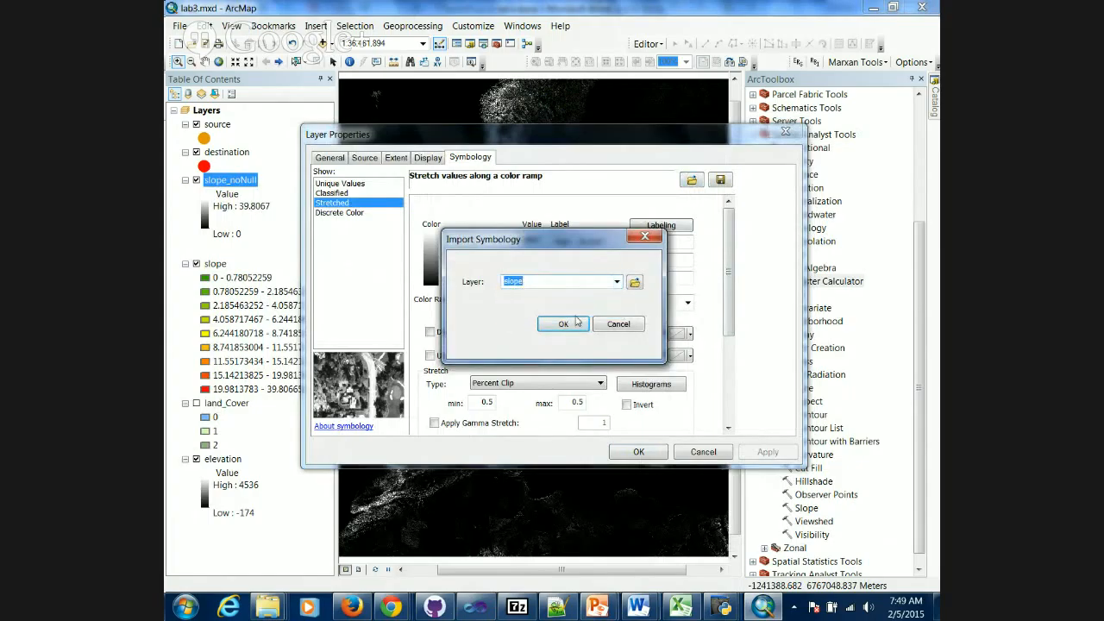
click(577, 321)
click(679, 356)
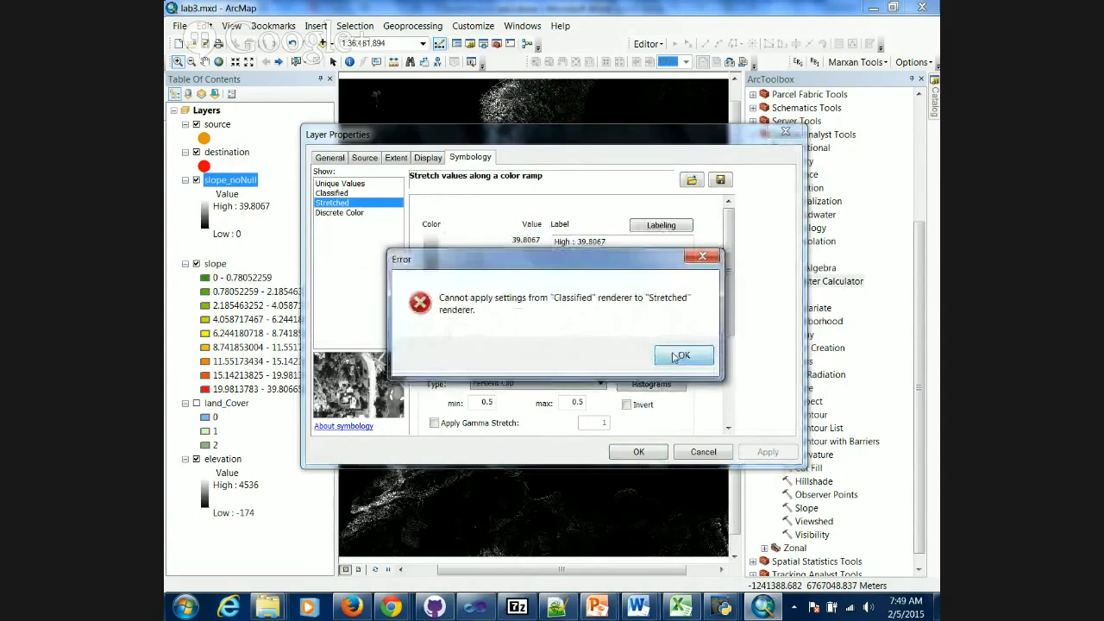
Switch slope_noNull to classified symbology, import the slope layer's classes and colors, and apply them.
click(333, 193)
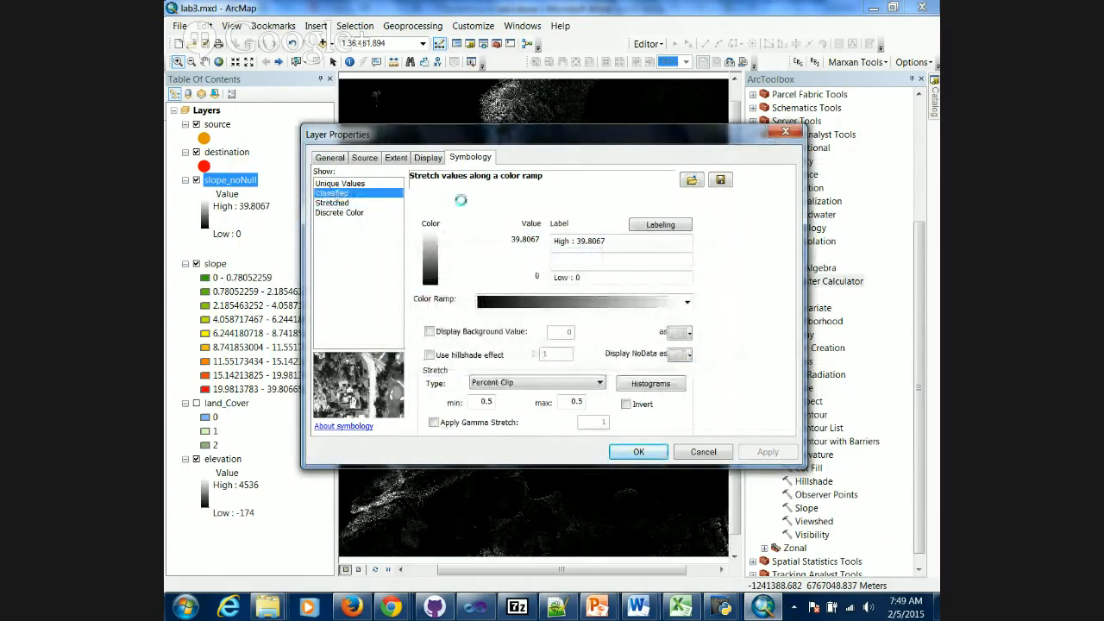
click(691, 180)
click(617, 283)
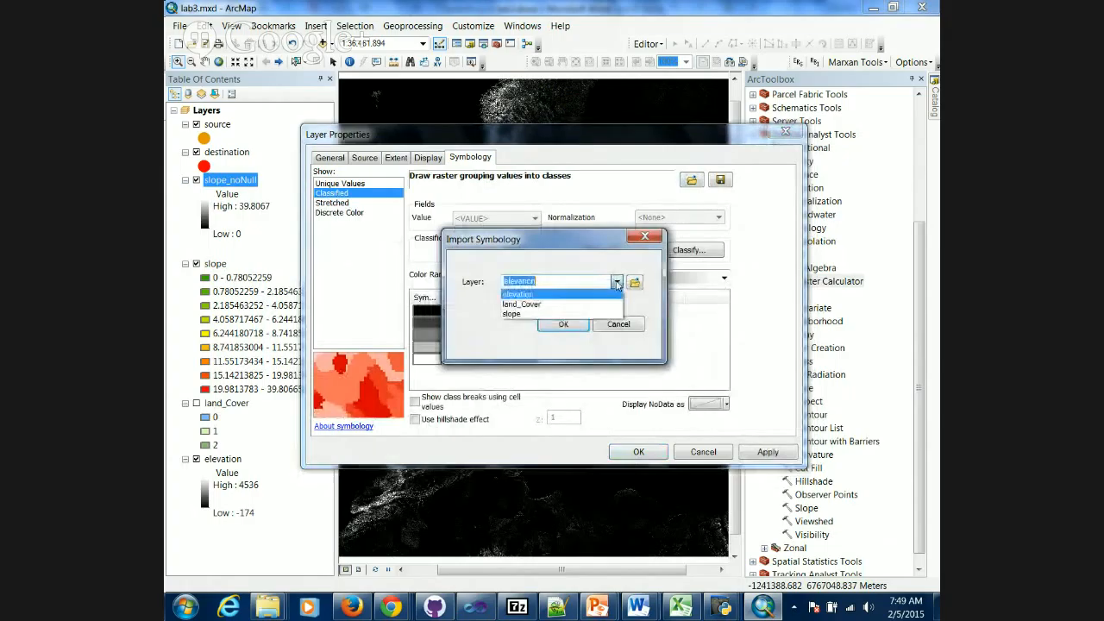
click(513, 314)
click(569, 325)
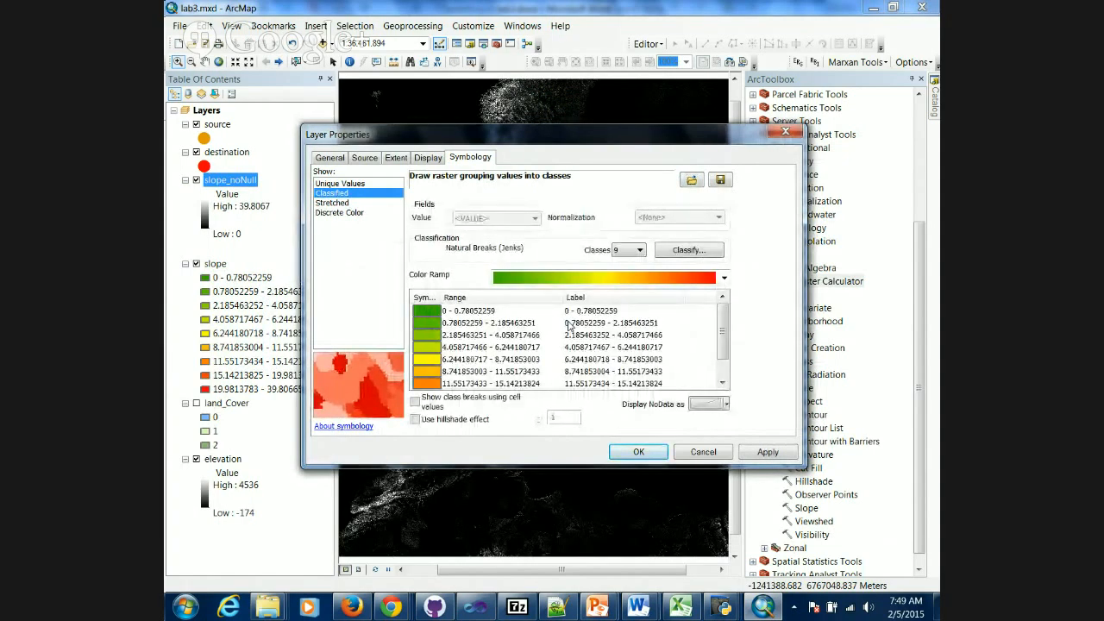
click(637, 452)
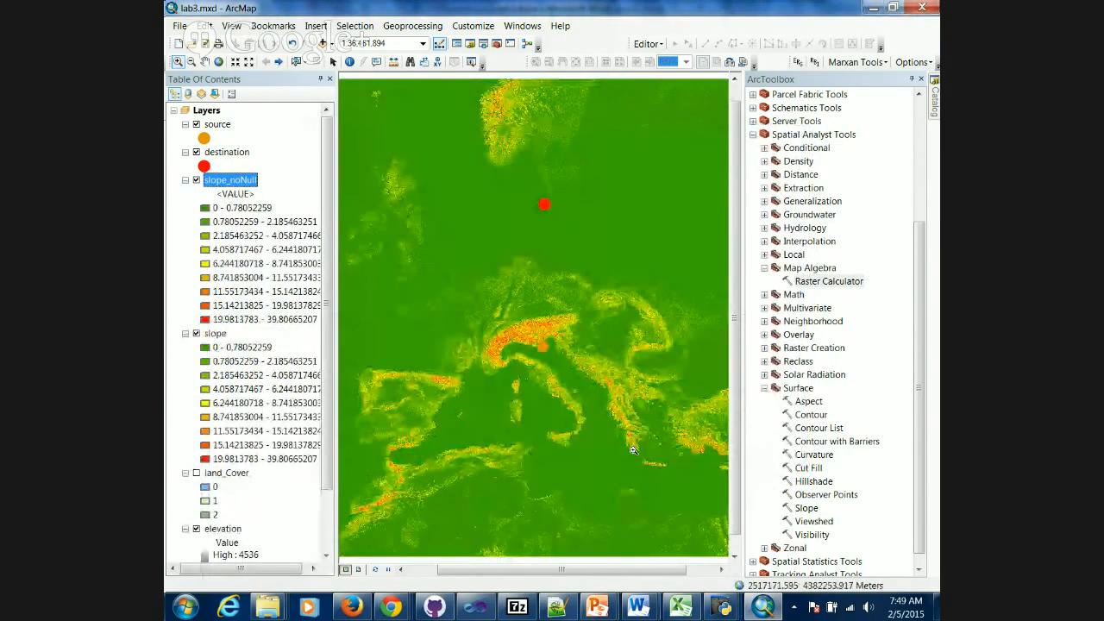
Remove the original slope layer from the map.
click(215, 334)
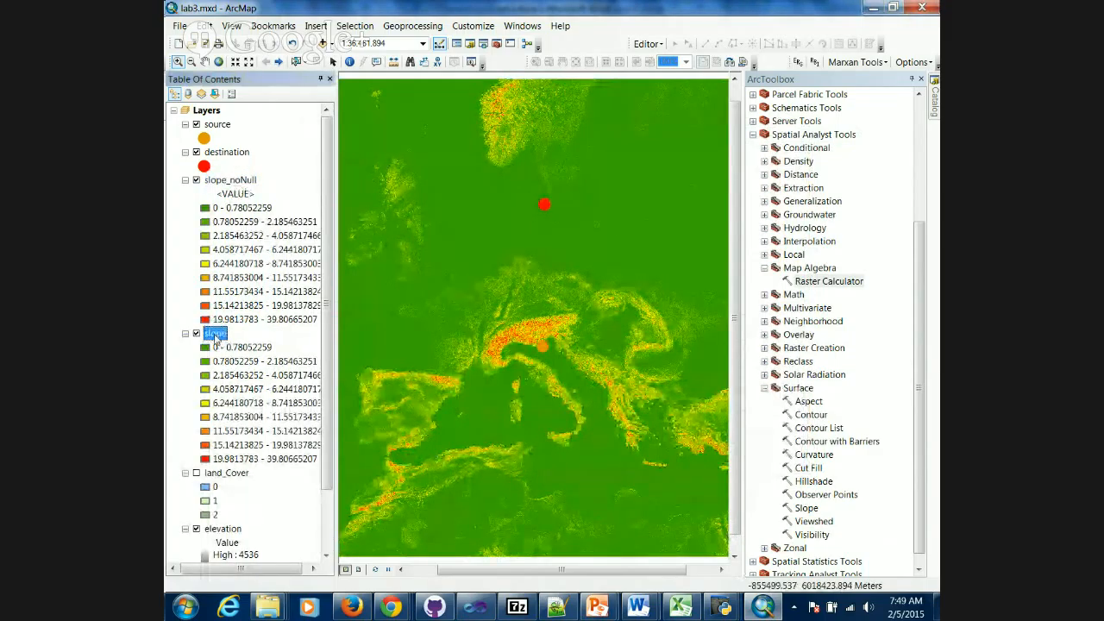
right_click(214, 337)
click(222, 360)
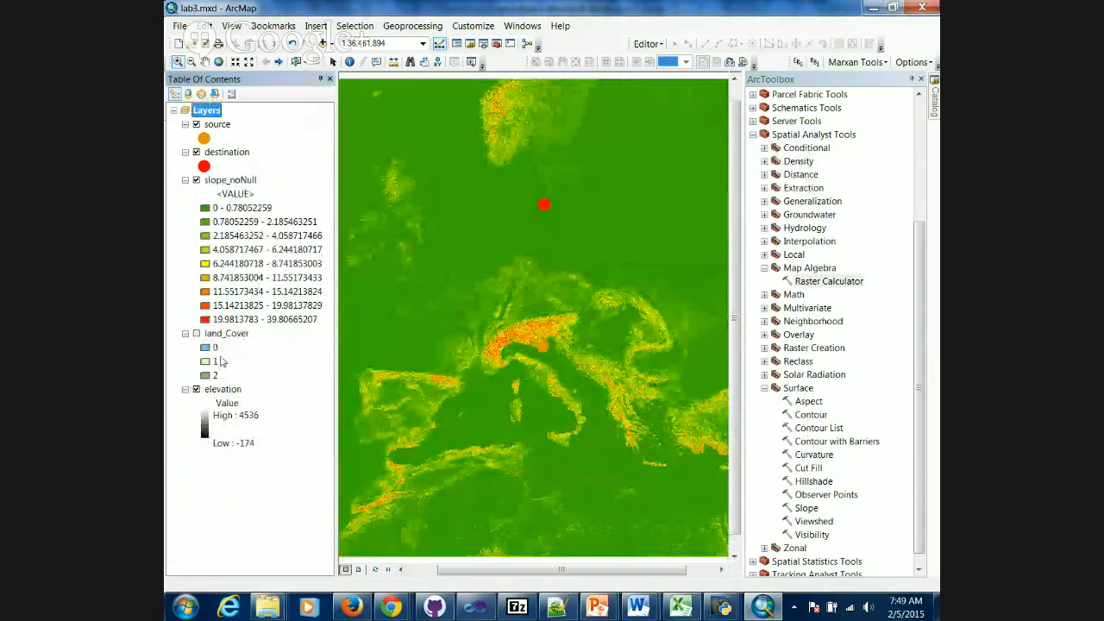
Hide the slope_noNull layer and show land_Cover to inspect the land-water boundary along the North Sea coast.
click(238, 181)
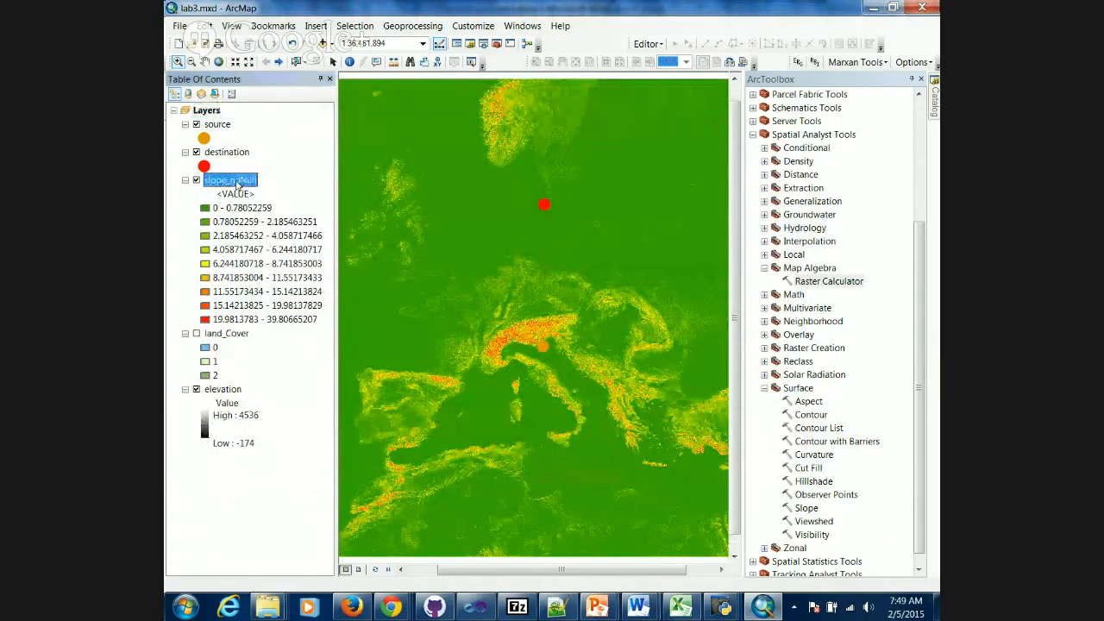
click(207, 181)
click(196, 180)
click(196, 181)
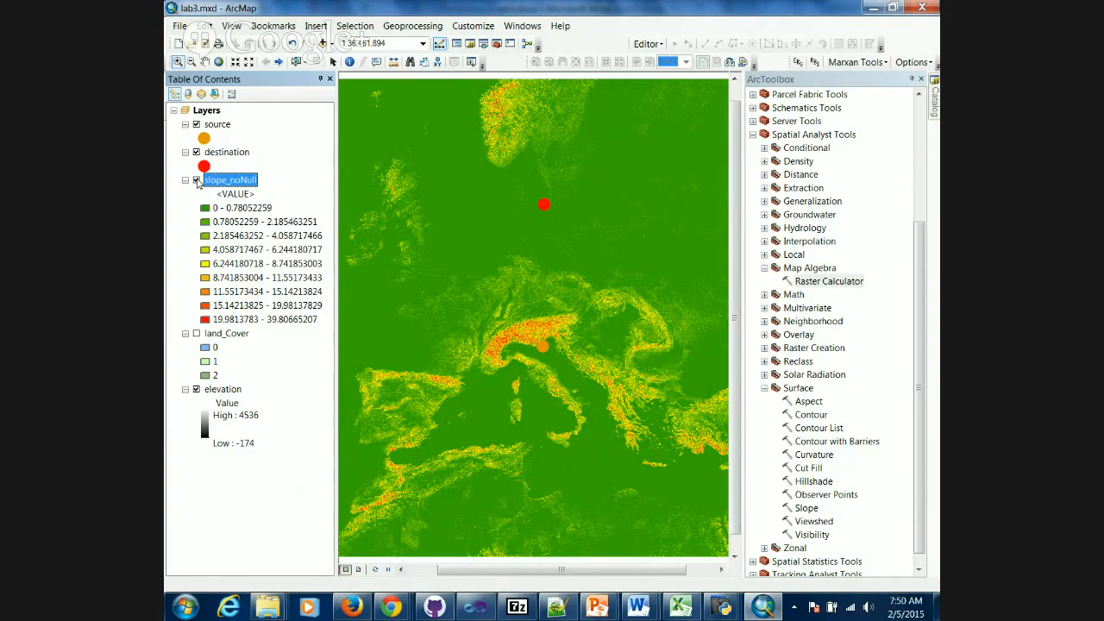
click(197, 180)
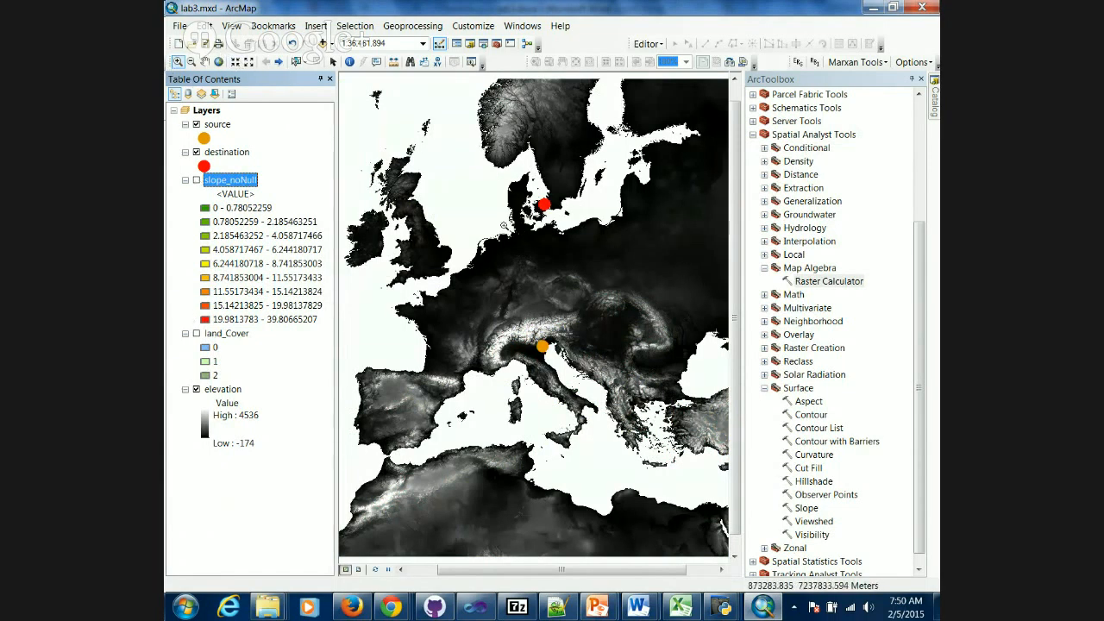
click(197, 334)
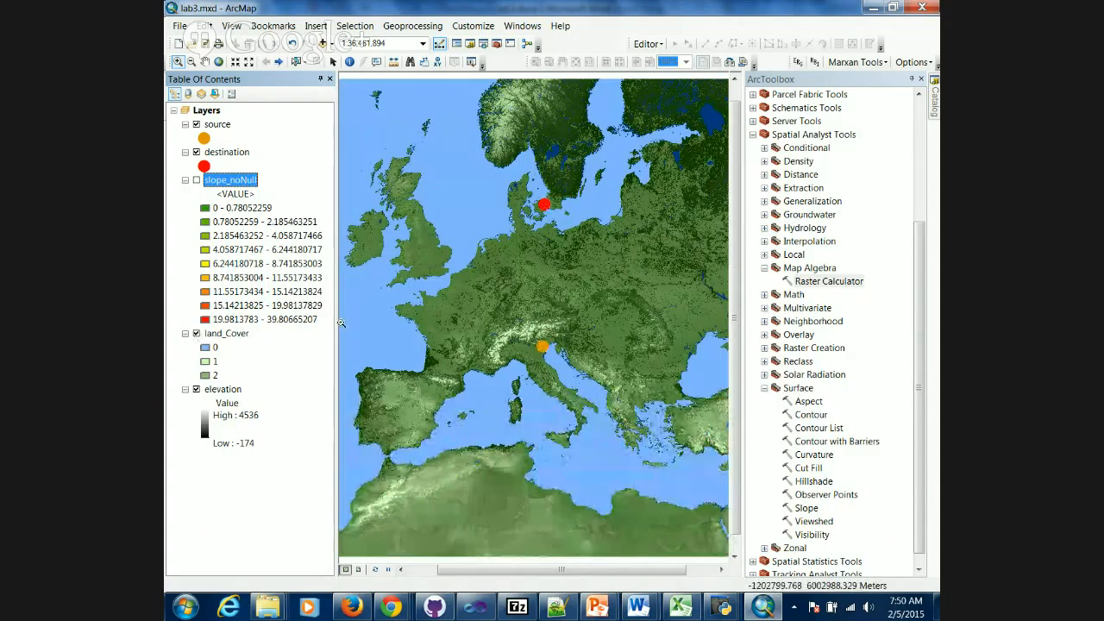
drag(483, 225, 517, 249)
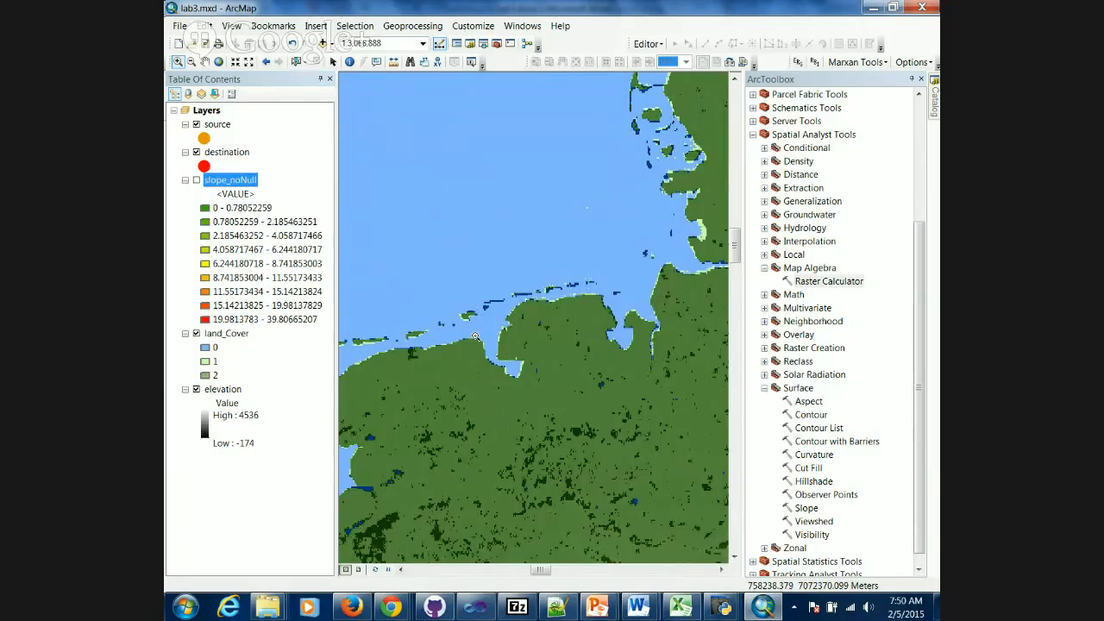
Open the Neighborhood toolset's Focal Statistics tool and set its statistics type to VARIETY.
drag(920, 350, 921, 416)
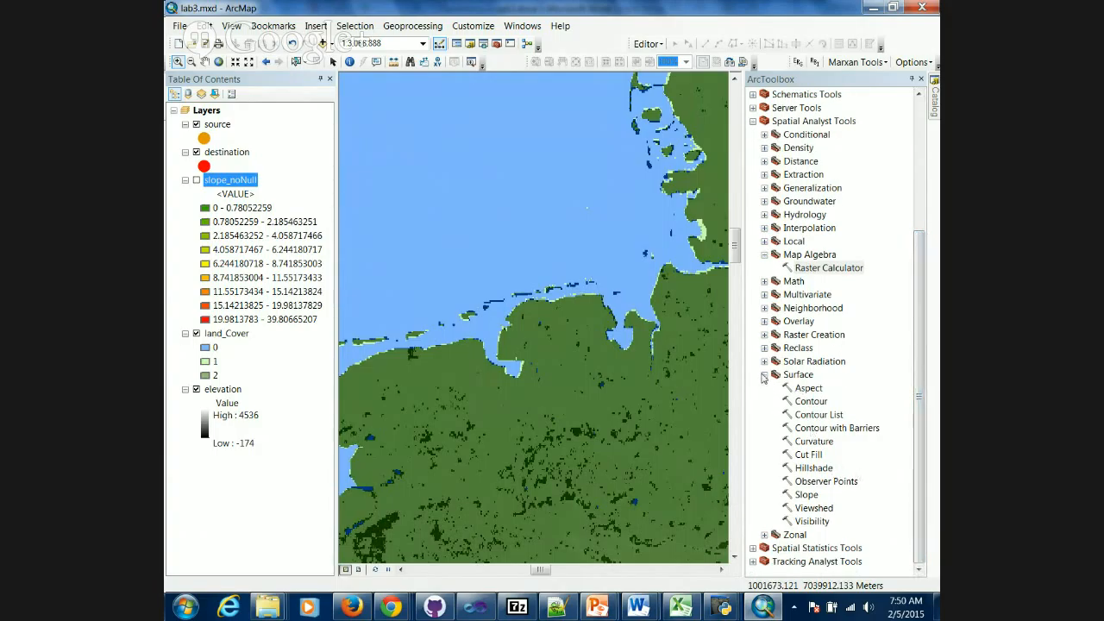
click(763, 377)
click(764, 401)
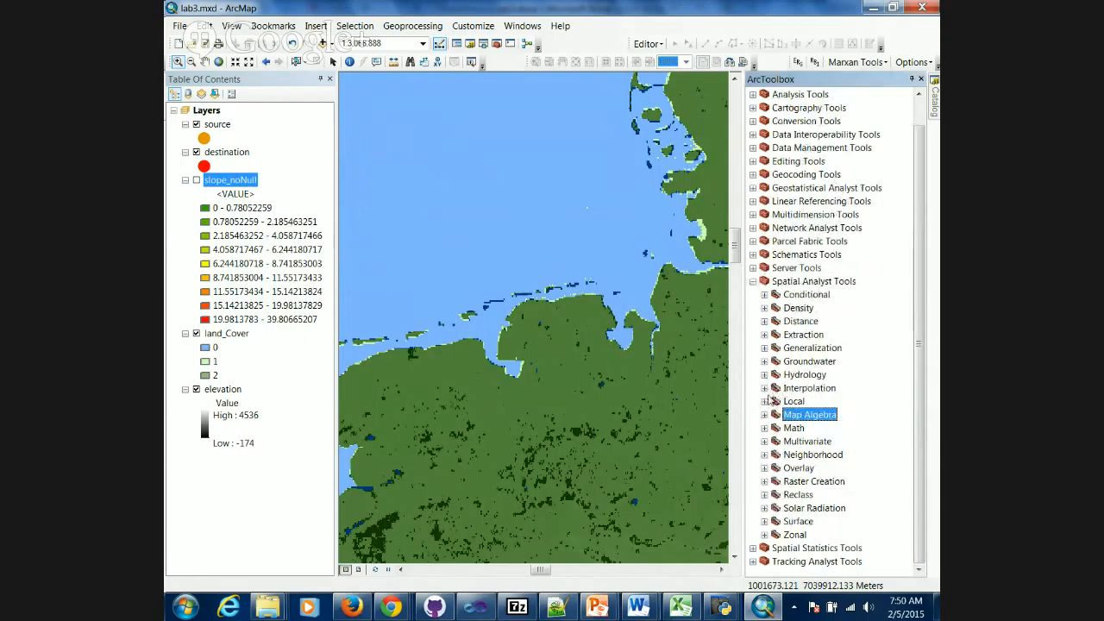
click(763, 455)
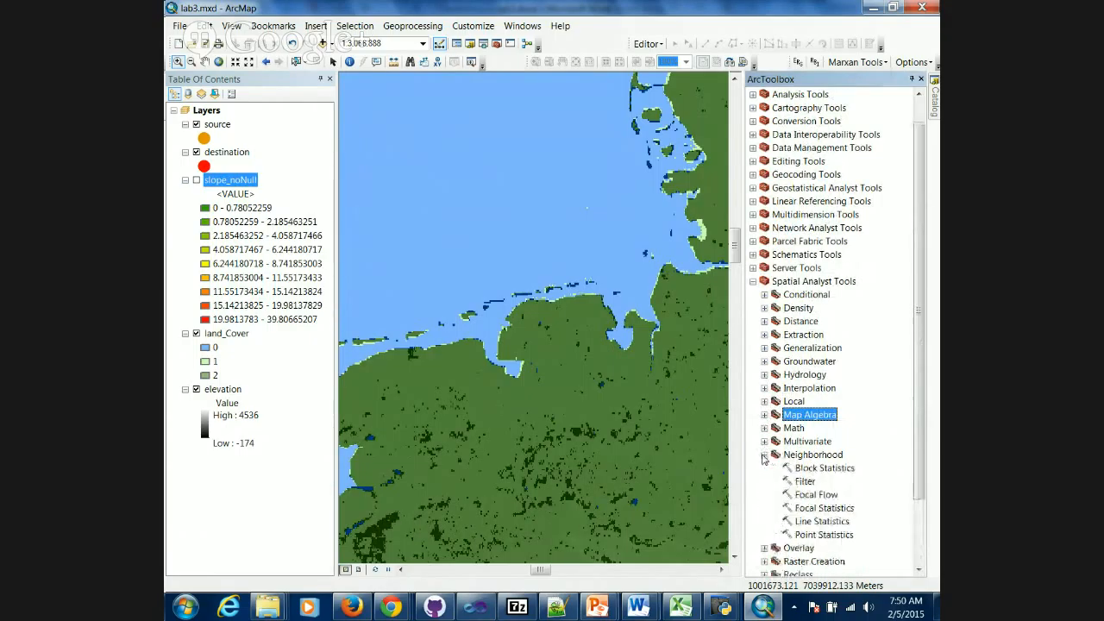
double_click(840, 508)
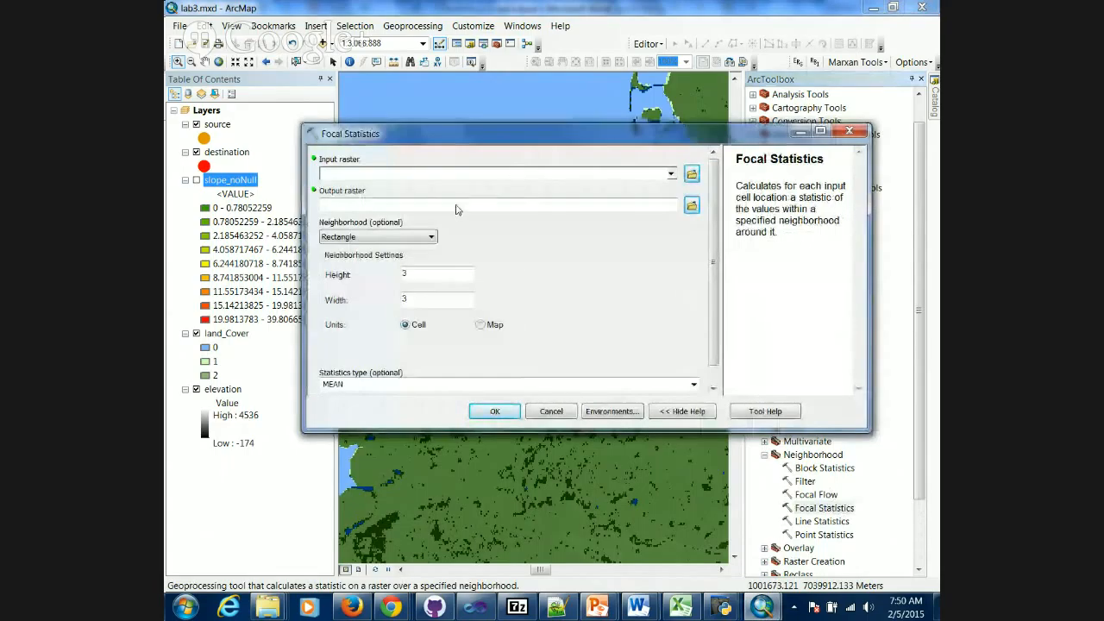
click(691, 385)
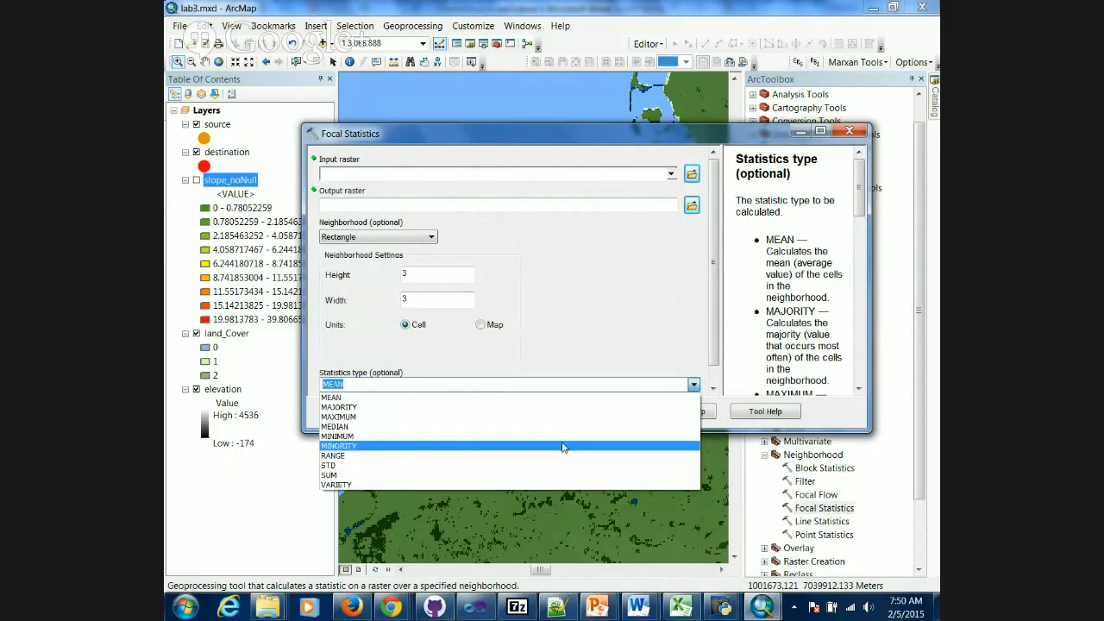
click(546, 484)
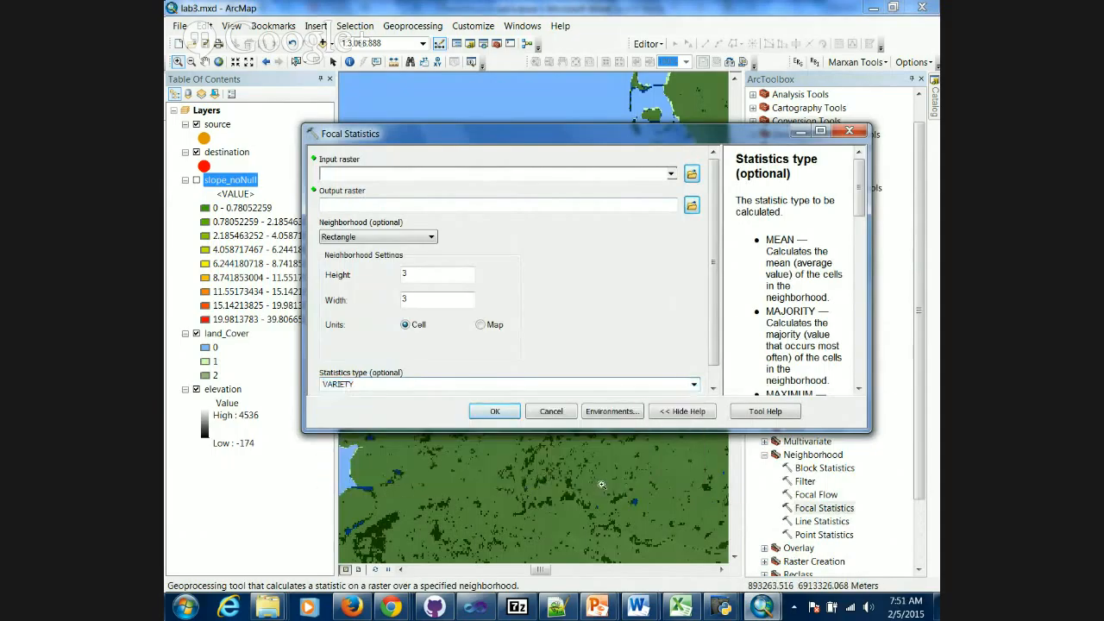
Switch to lab3.docx in Word to review the land-water transition cost requirement, and return to ArcMap.
click(638, 607)
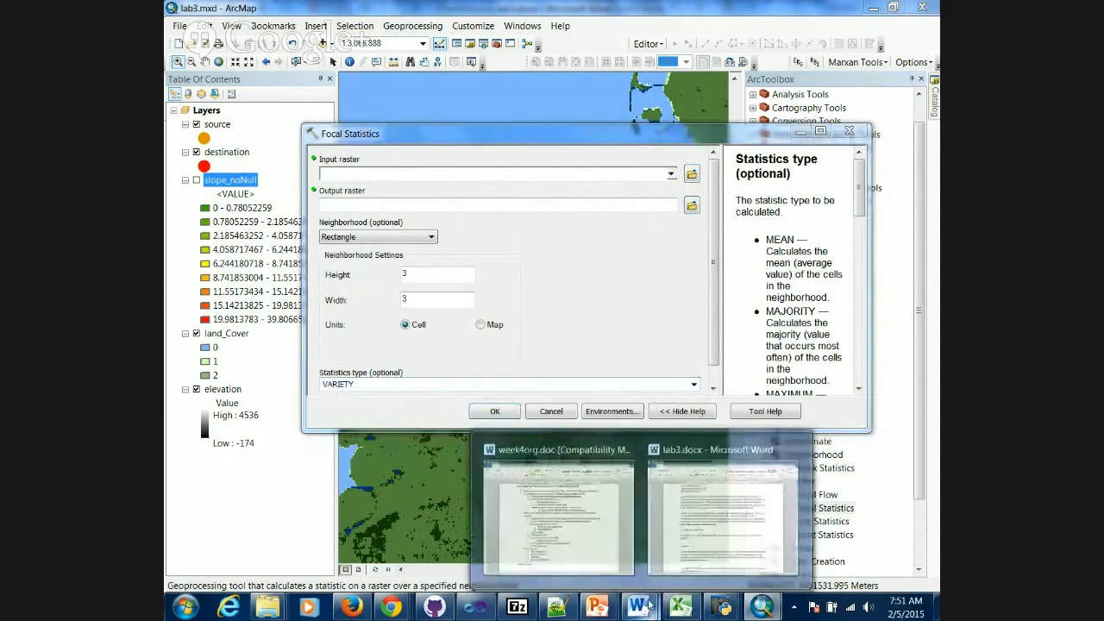
click(685, 549)
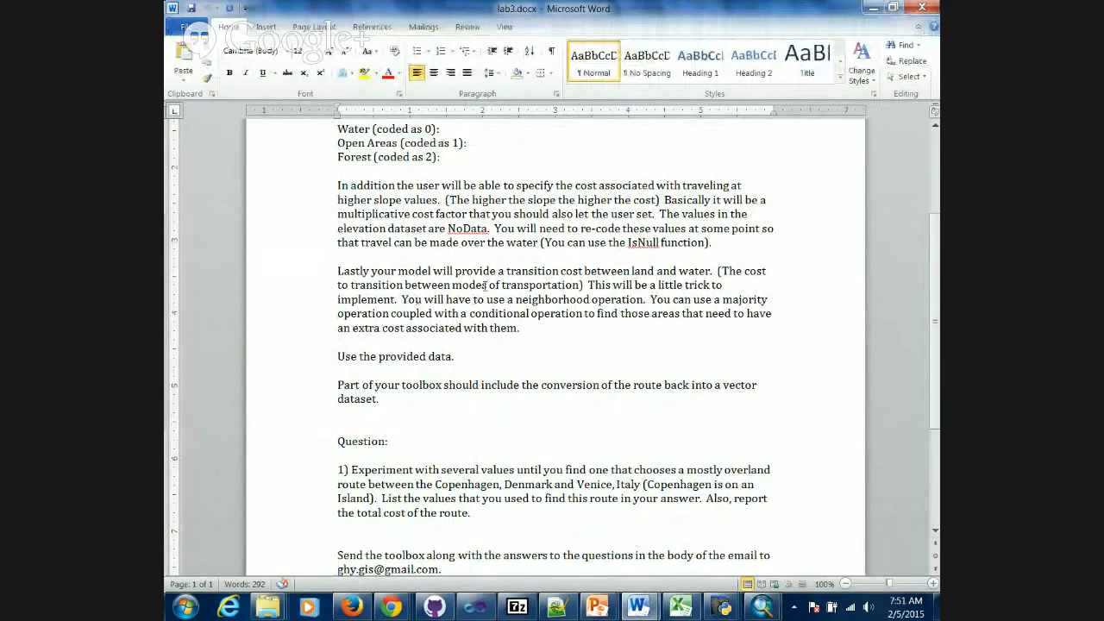
key(alt+Tab)
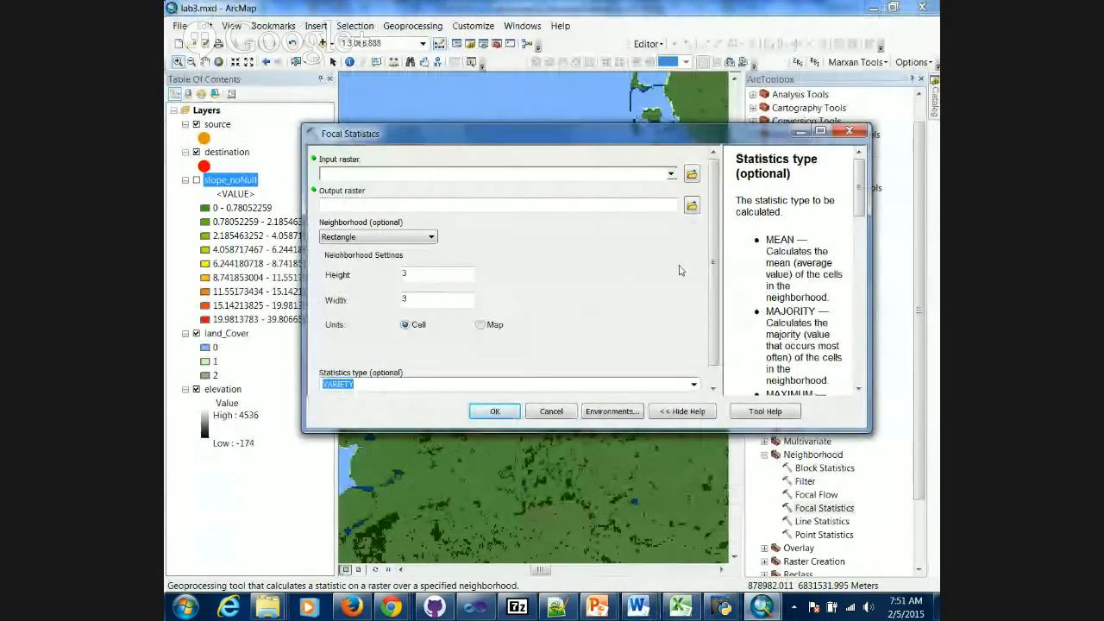
Open the full help page for the Focal Statistics tool.
mouse_move(712, 294)
mouse_down()
mouse_move(713, 308)
mouse_move(713, 279)
mouse_up()
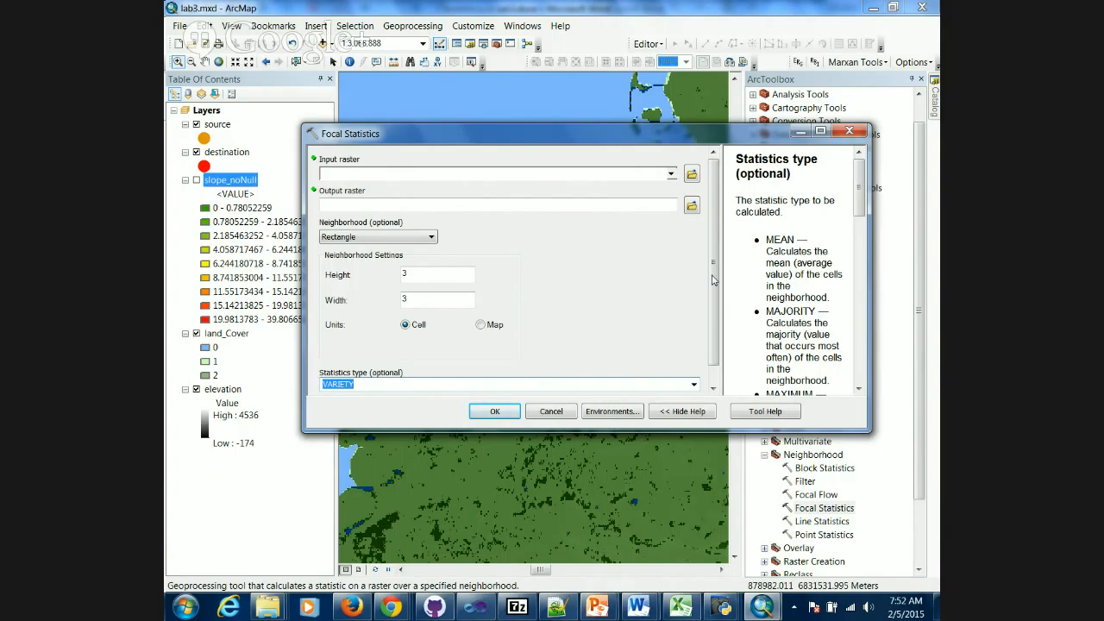
click(766, 412)
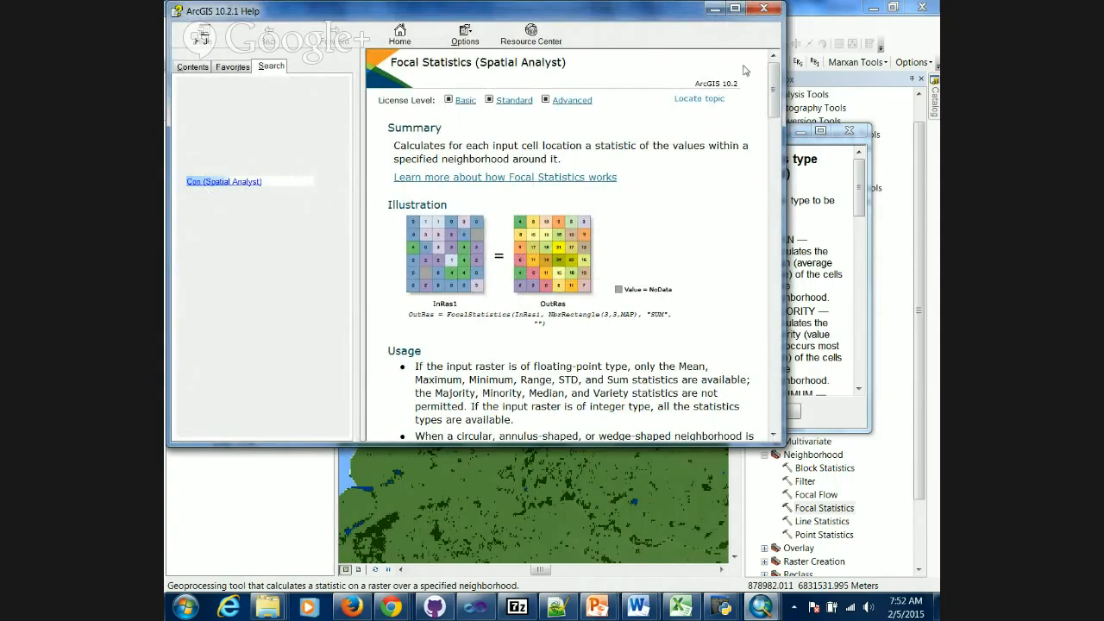
Close the help page, cancel the Focal Statistics tool, and open the Raster Calculator from the Map Algebra toolset.
click(763, 8)
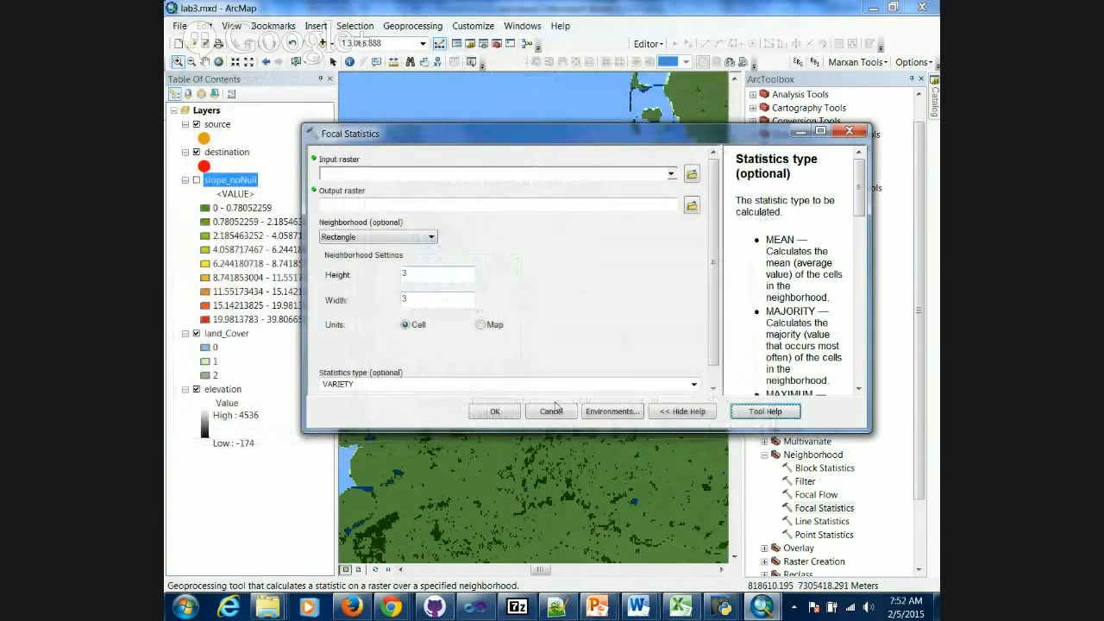
click(552, 410)
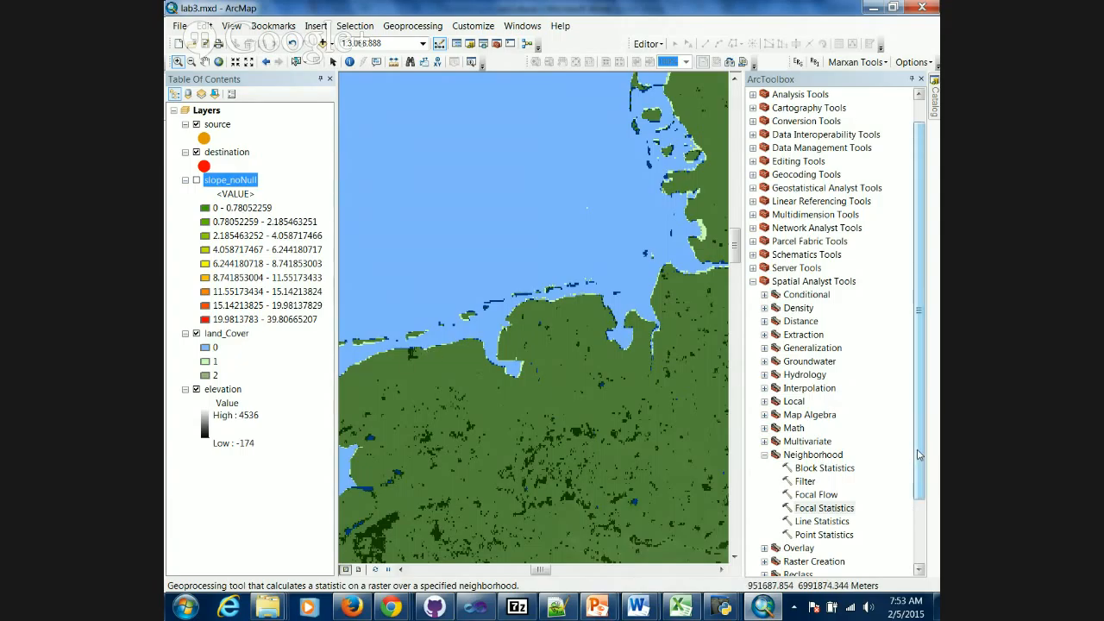
scroll(790, 483, down, 2)
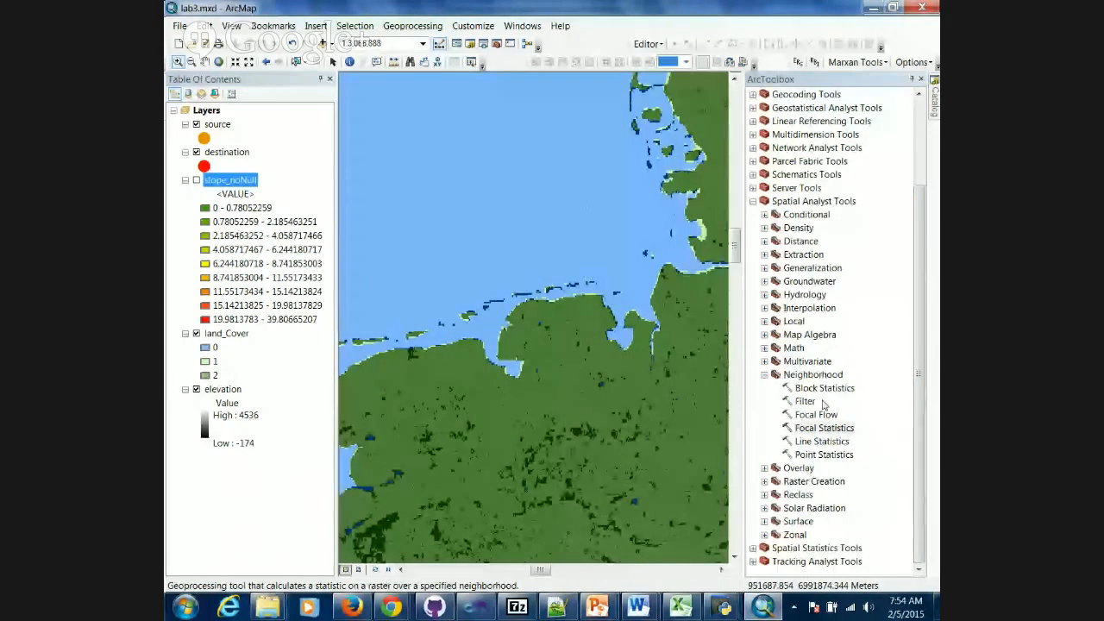
double_click(804, 337)
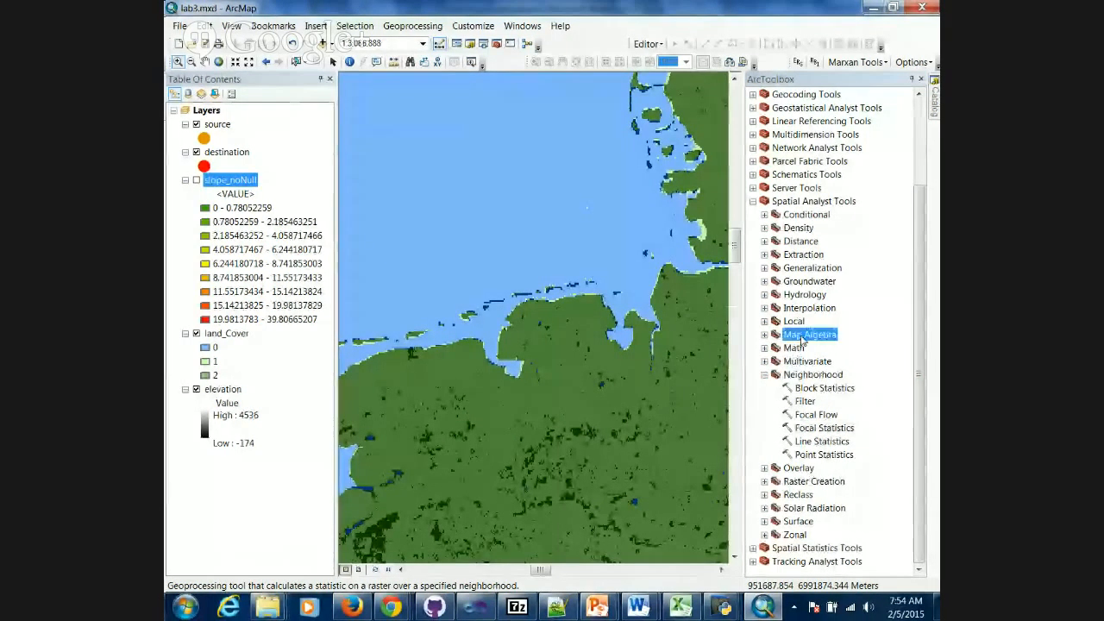
double_click(816, 348)
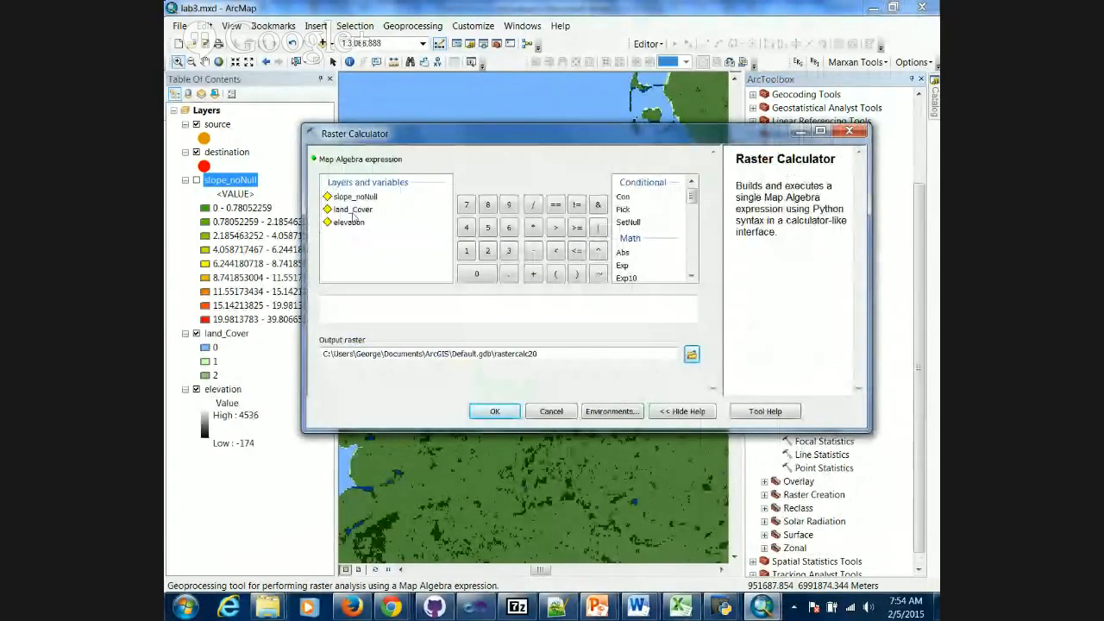
Enter the map algebra expression Con("land_Cover" == 0,0,1) to separate water from land.
double_click(623, 197)
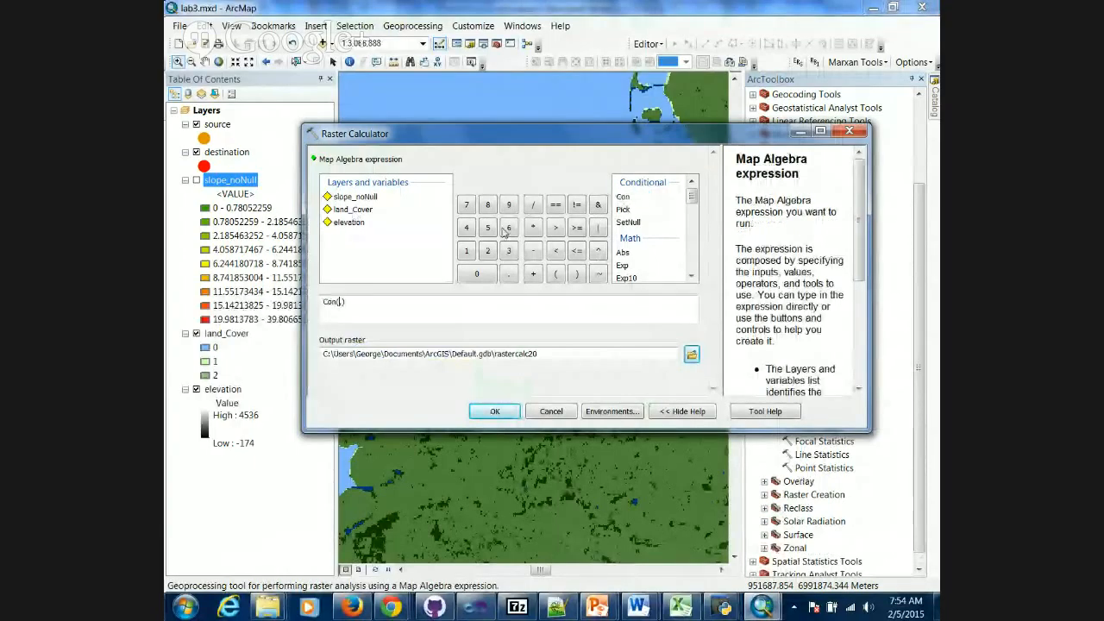
double_click(342, 212)
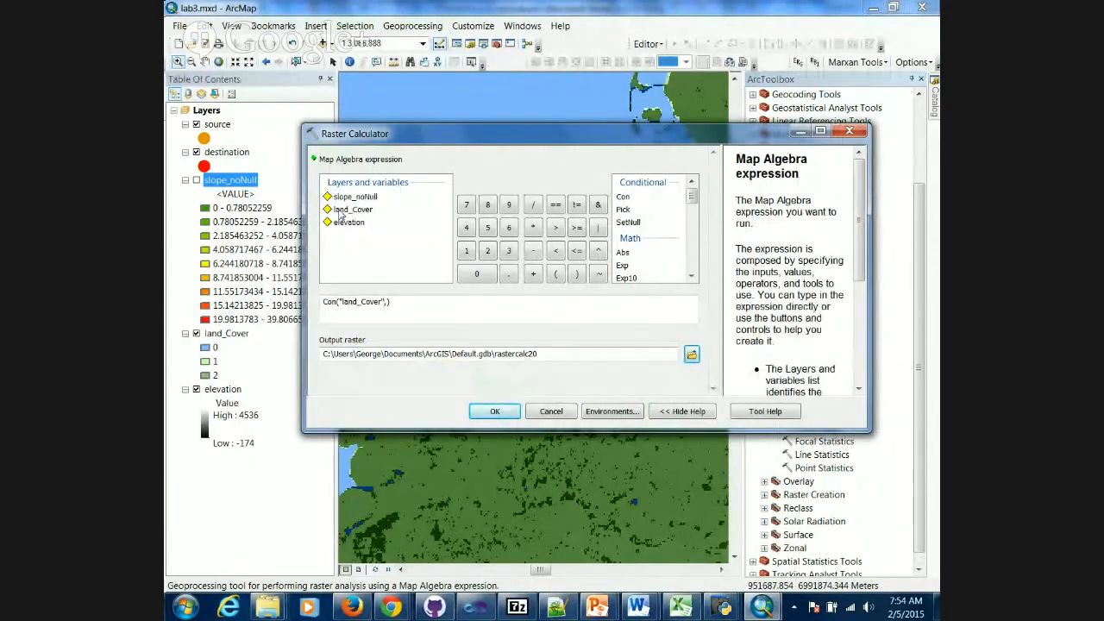
text(== 0)
click(407, 302)
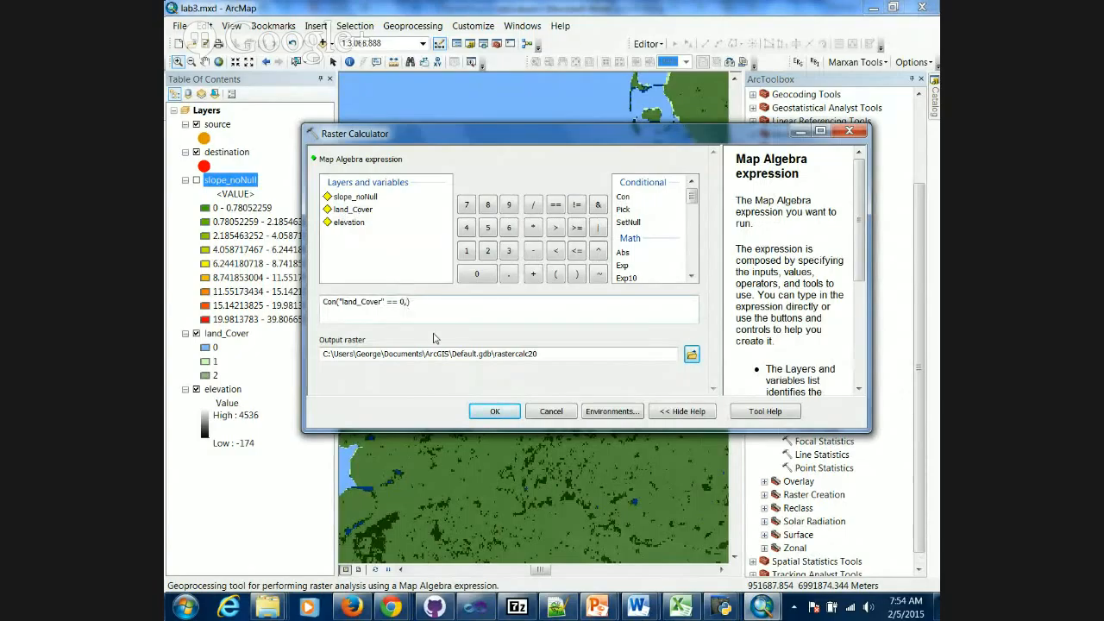
text(0,1)
Set the output raster to landWater in data.gdb and run the Raster Calculator.
click(692, 356)
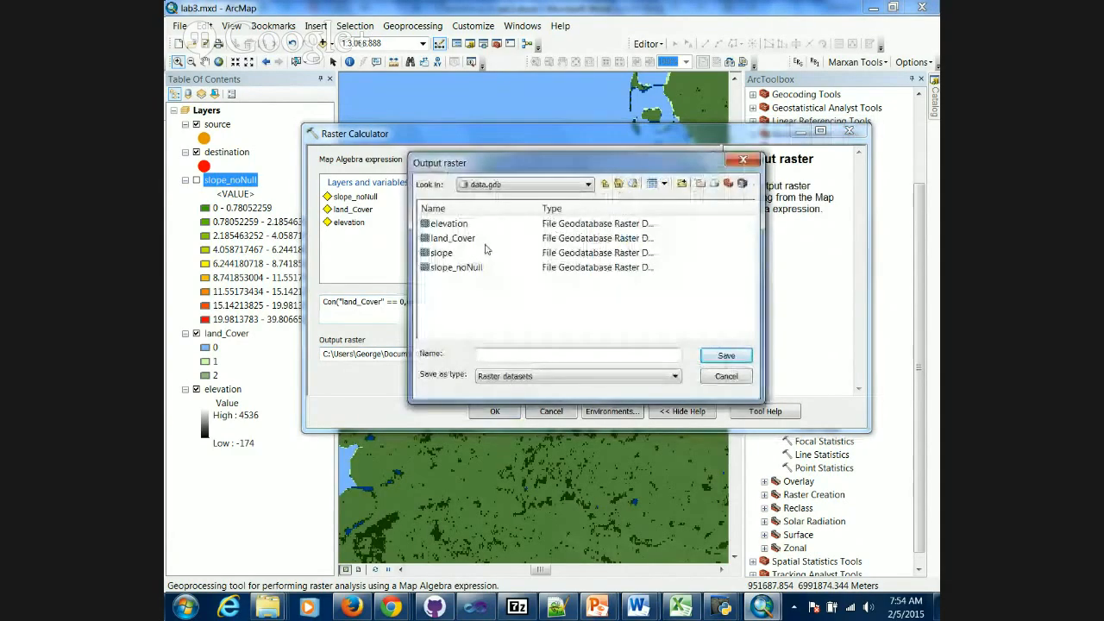
text(landWater)
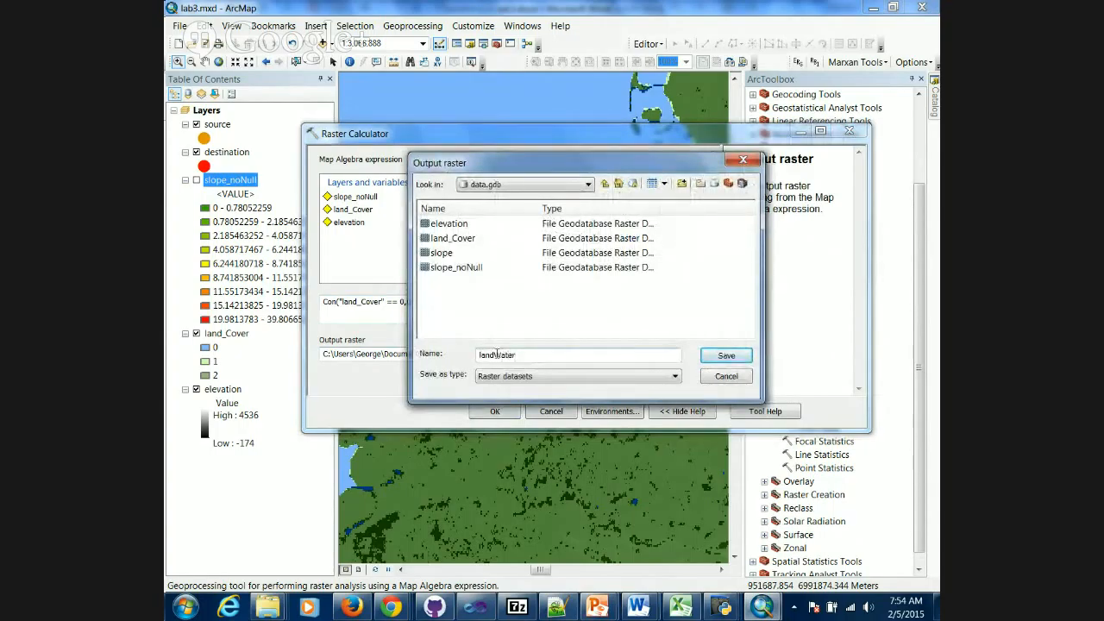
click(727, 356)
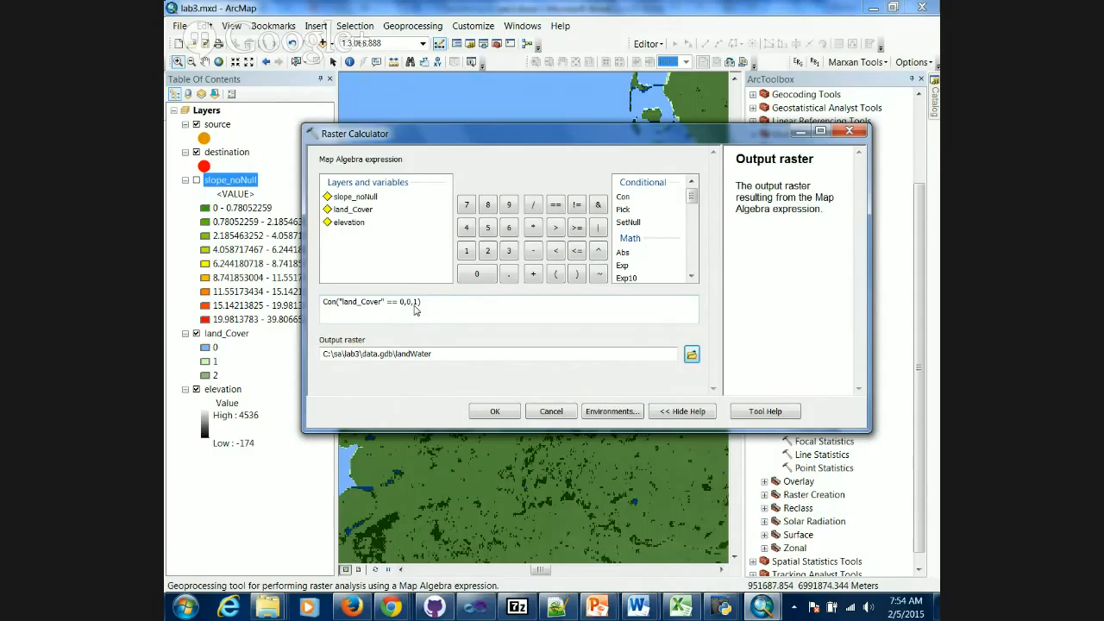
click(482, 412)
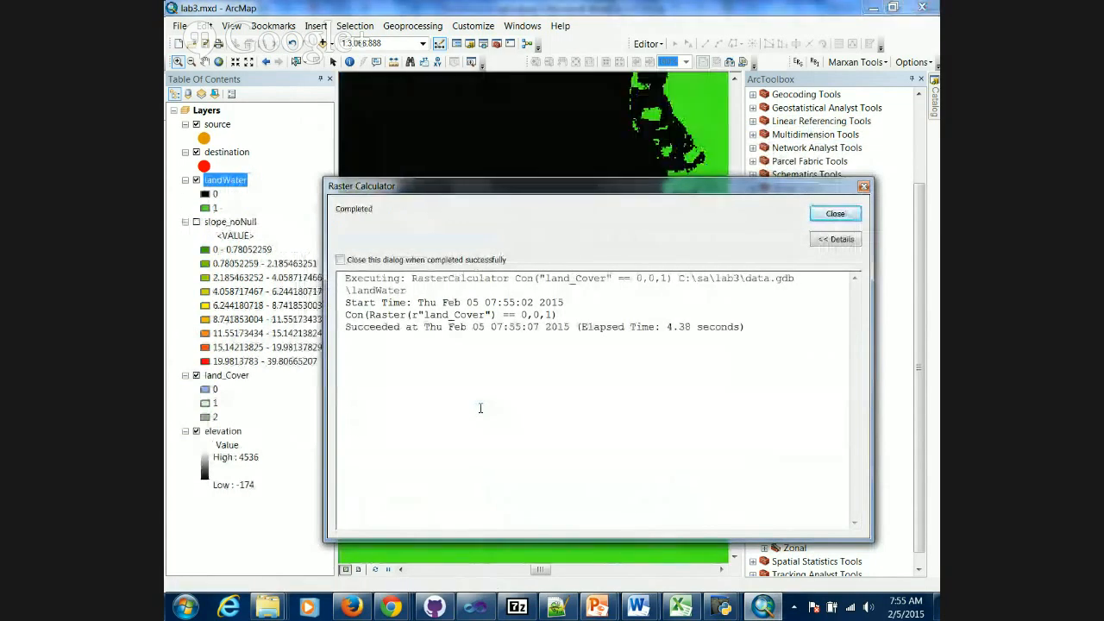
click(834, 216)
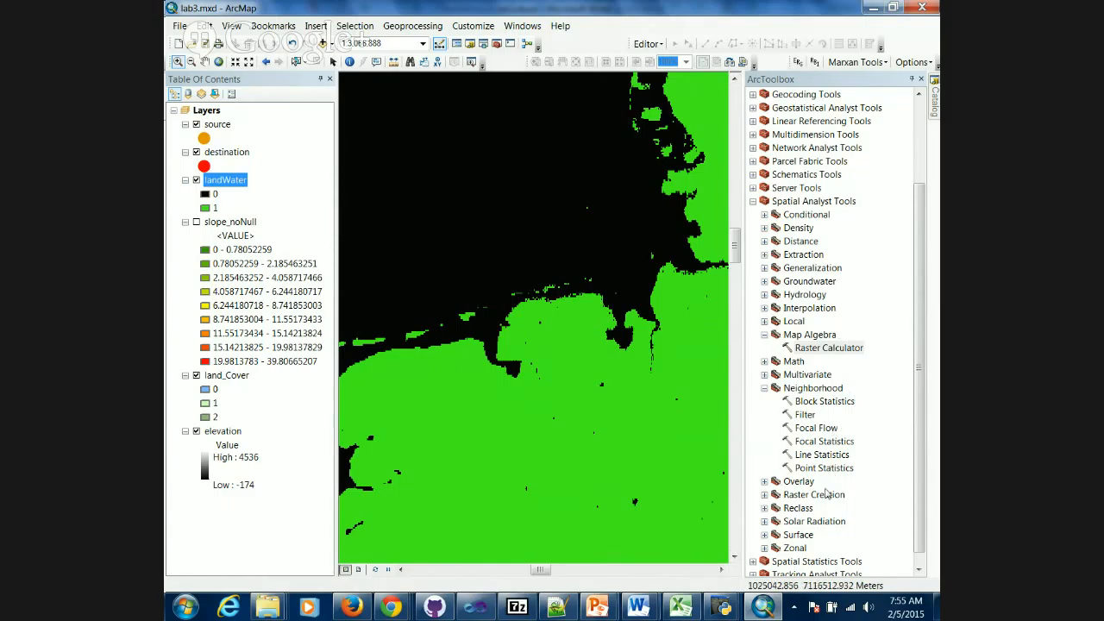
Open Focal Statistics with landWater as the input raster and boundaryAreas in data.gdb as the output raster.
double_click(816, 441)
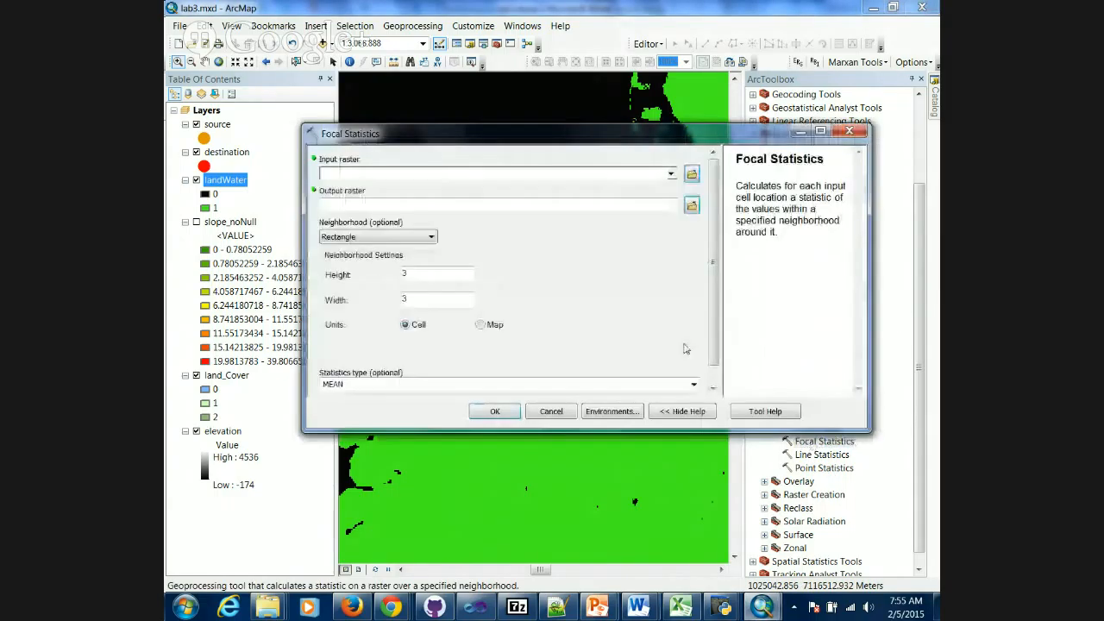
click(671, 174)
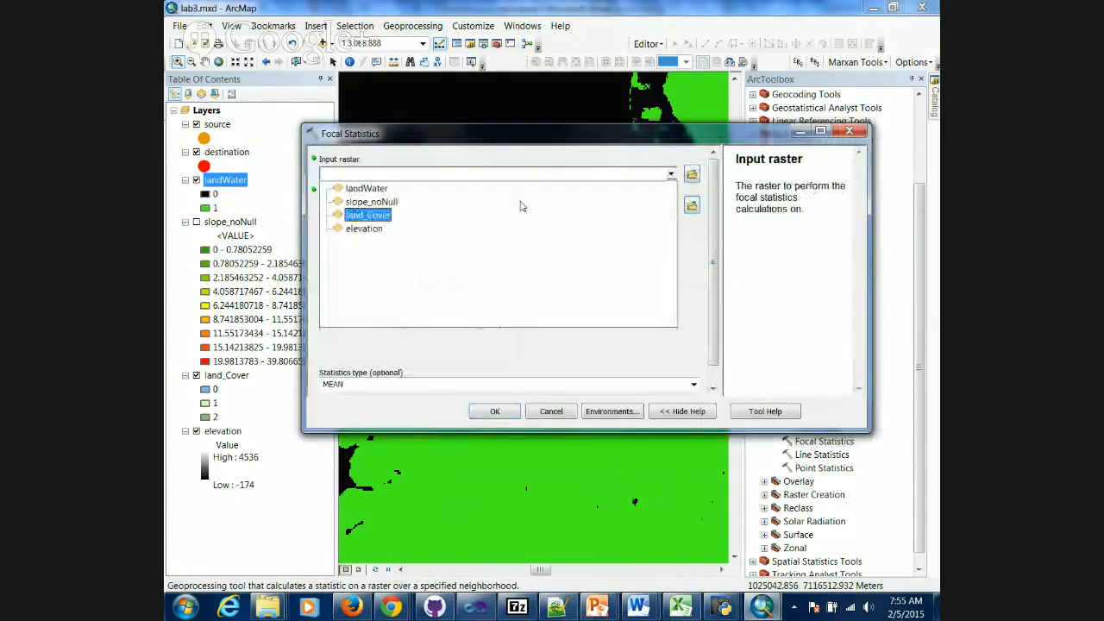
click(366, 188)
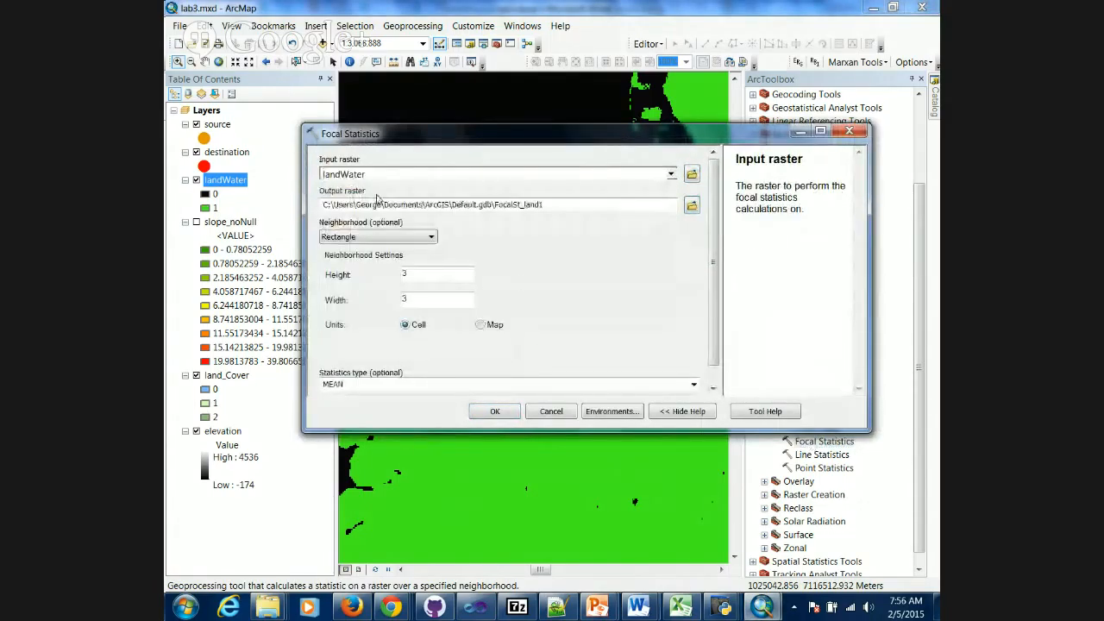
click(691, 205)
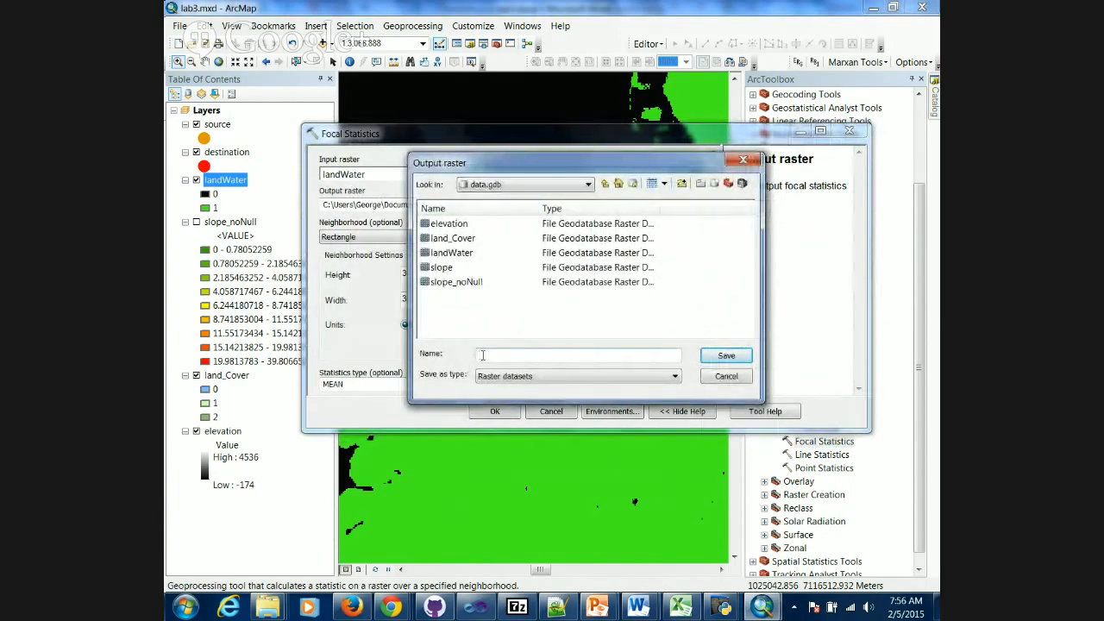
text(boundary)
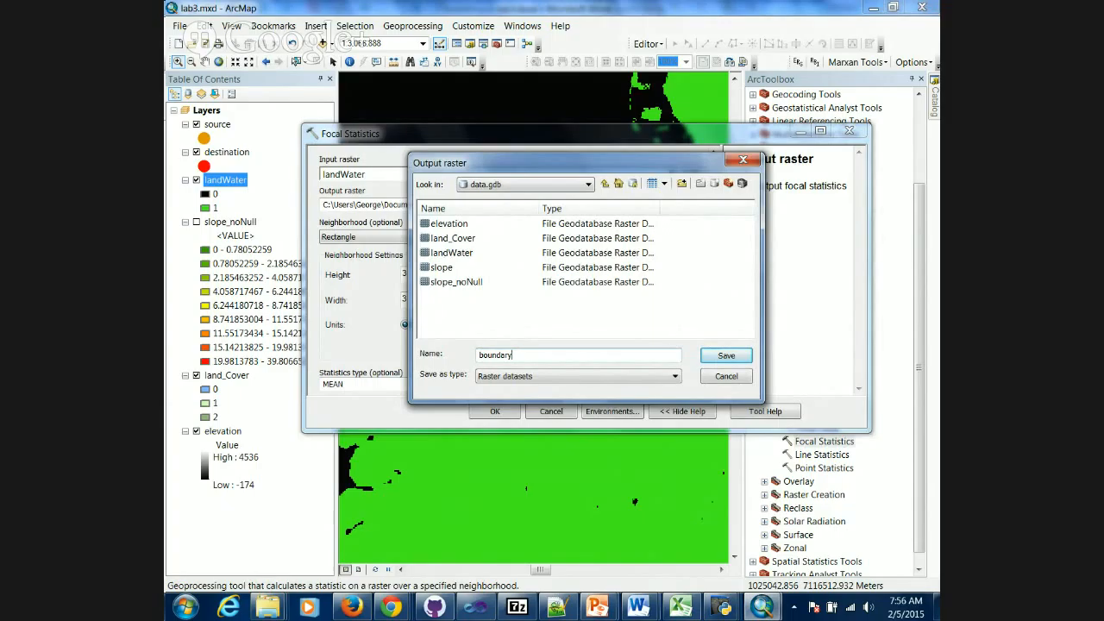
text(areas)
click(510, 354)
key(BackSpace)
text(Areas)
click(726, 355)
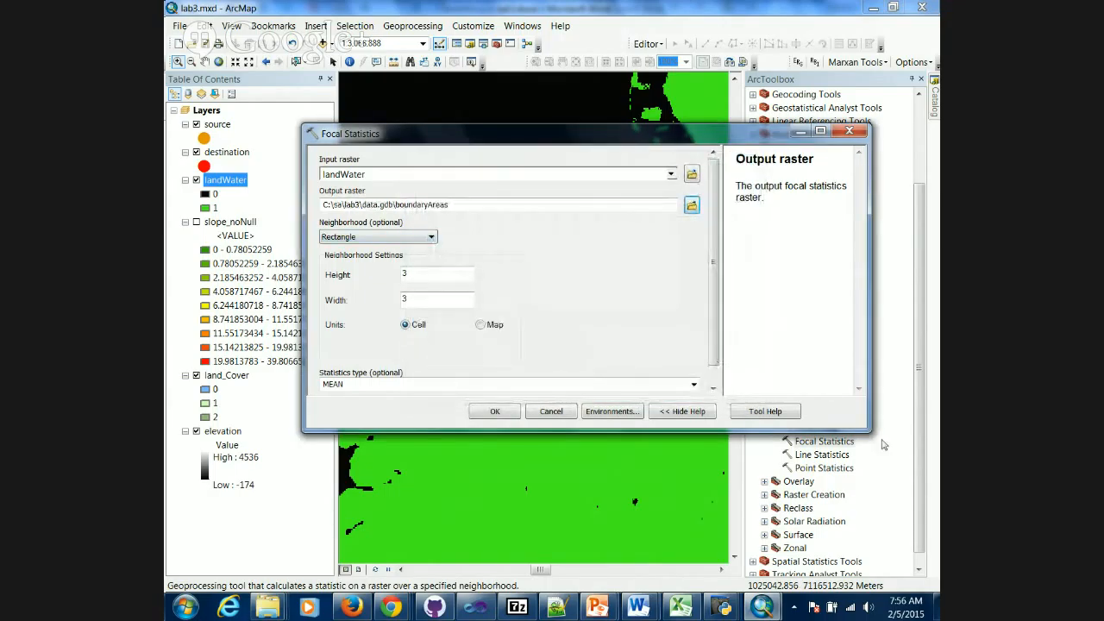
Set the statistics type to VARIETY and run Focal Statistics on the 3 by 3 cell rectangle neighborhood.
click(694, 385)
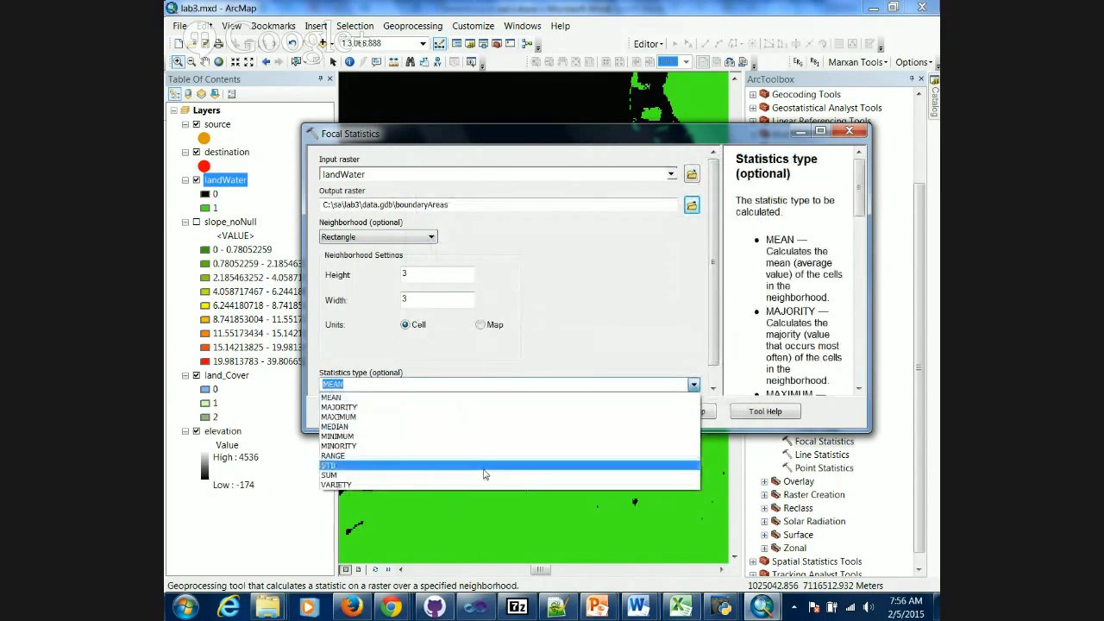
click(478, 485)
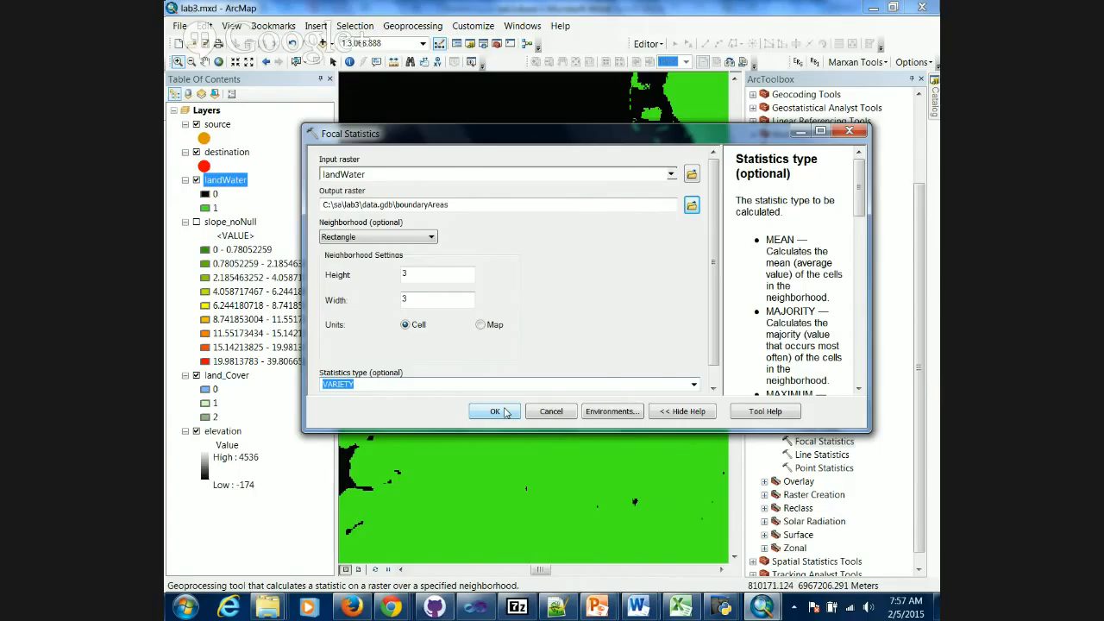
click(506, 412)
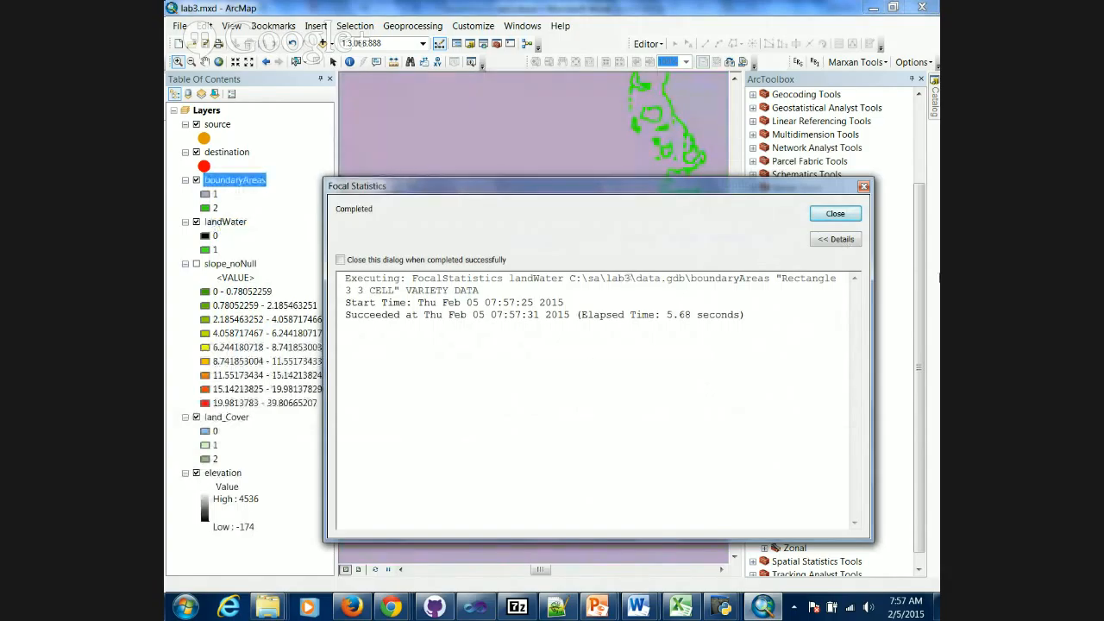
click(839, 215)
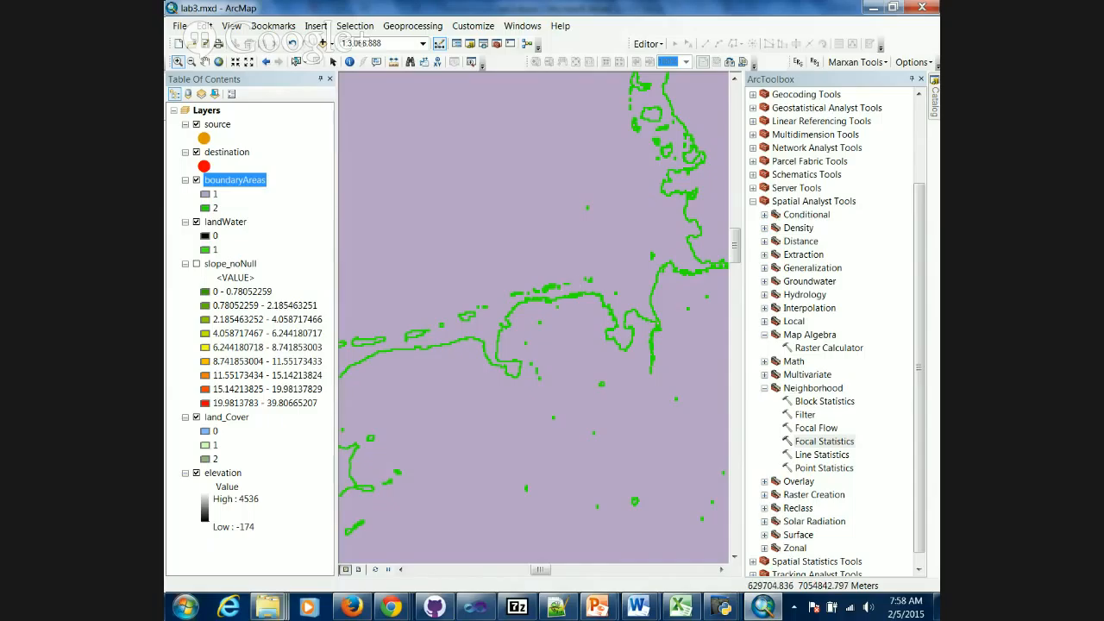
Start Microsoft Word 2010 and switch to the new blank document.
click(185, 606)
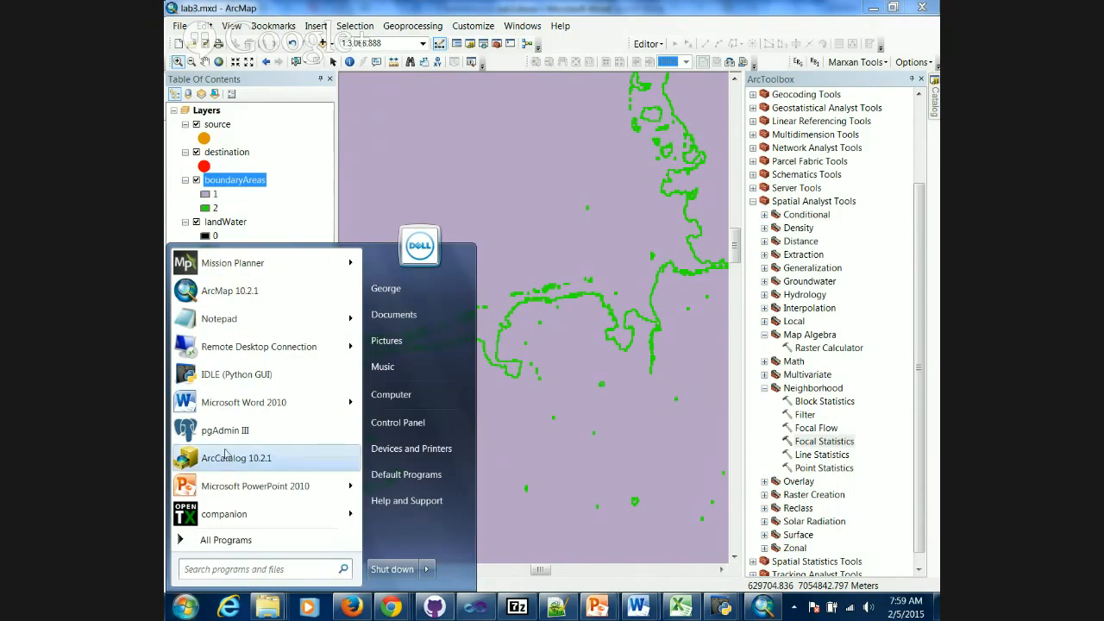
click(228, 411)
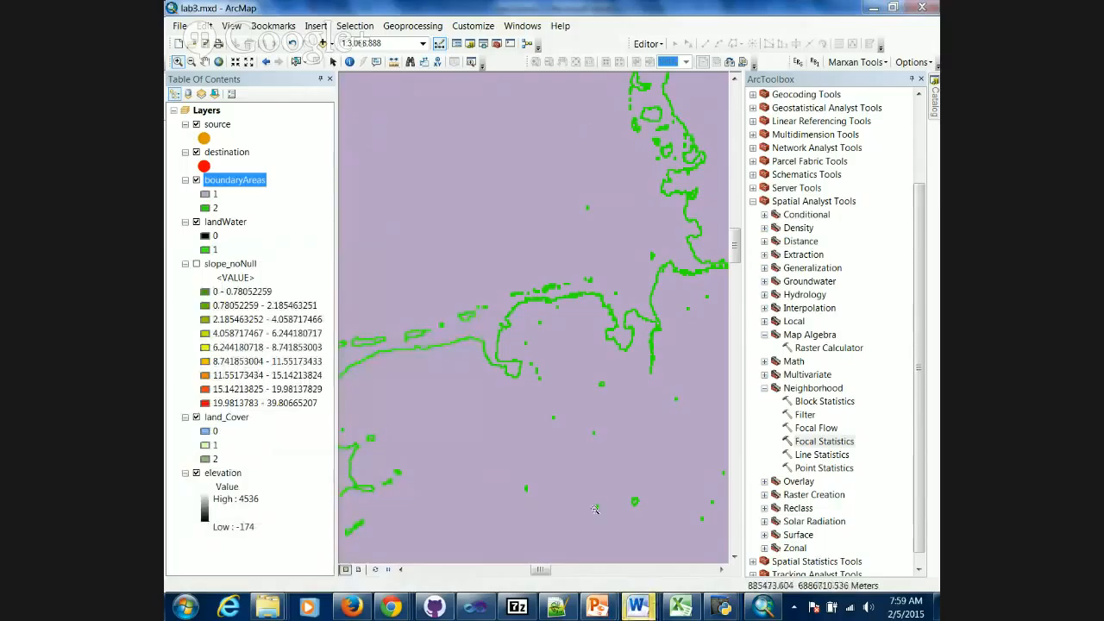
mouse_move(633, 611)
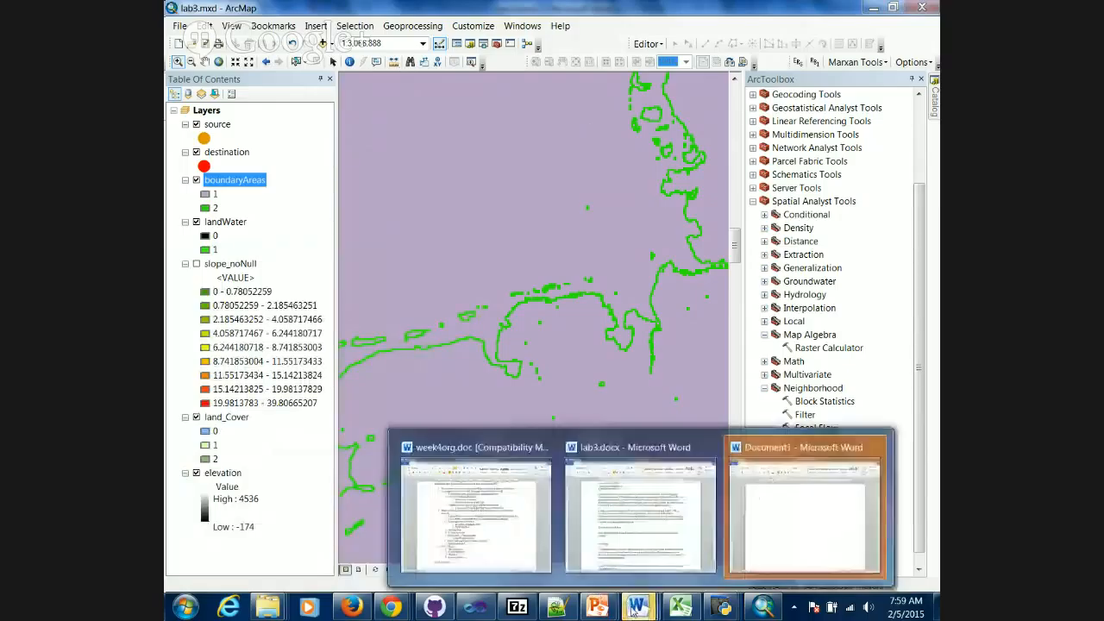
click(771, 537)
Write the start of the cost formula in the blank document: "Water * cost + forest * cost + open * cost +".
text(Water)
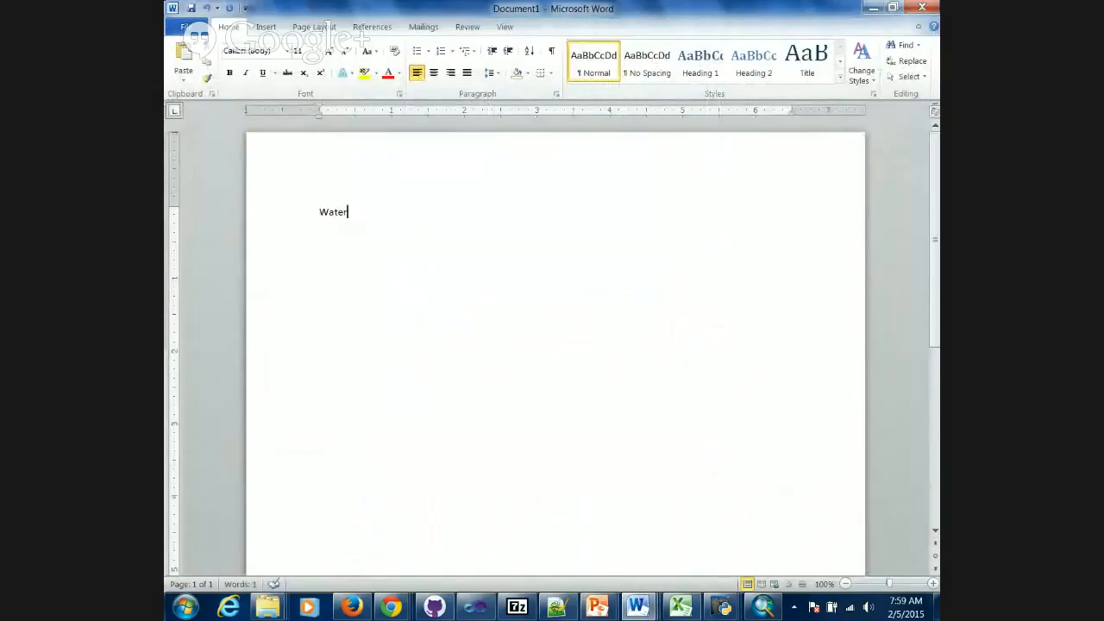
text( * cost +)
text(forest +)
key(BackSpace)
key(BackSpace)
text(* cost)
key(BackSpace)
key(BackSpace)
key(BackSpace)
key(BackSpace)
key(BackSpace)
key(BackSpace)
text(cost)
key(BackSpace)
key(BackSpace)
key(BackSpace)
key(BackSpace)
key(BackSpace)
text(* cost + open)
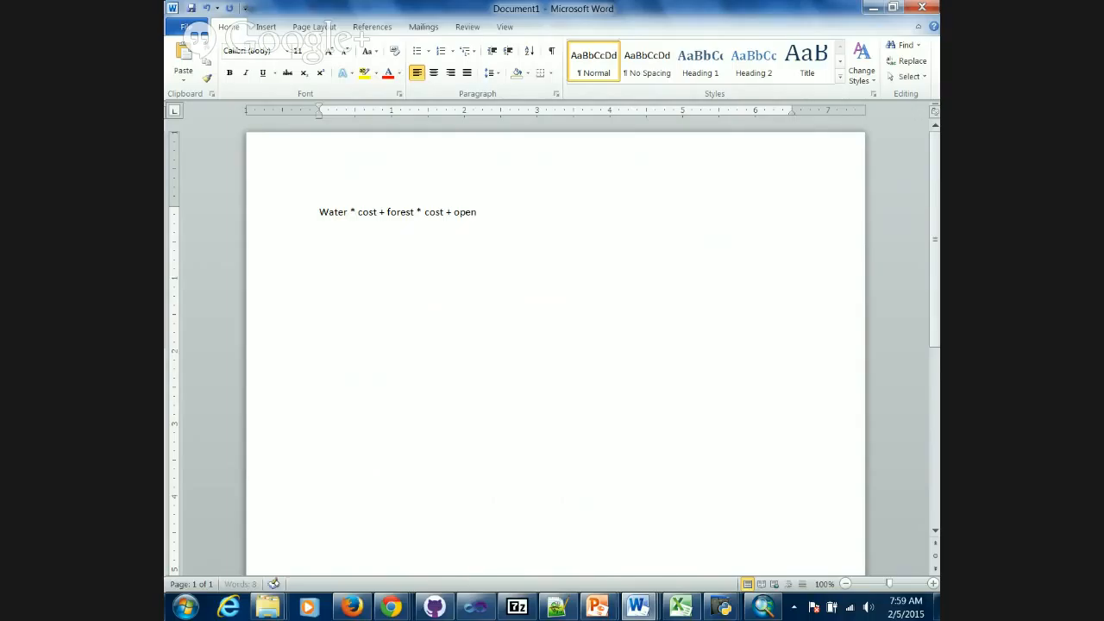
text( * cost +)
Complete the cost formula with "boundary * cost + (slope cost)".
text(bound)
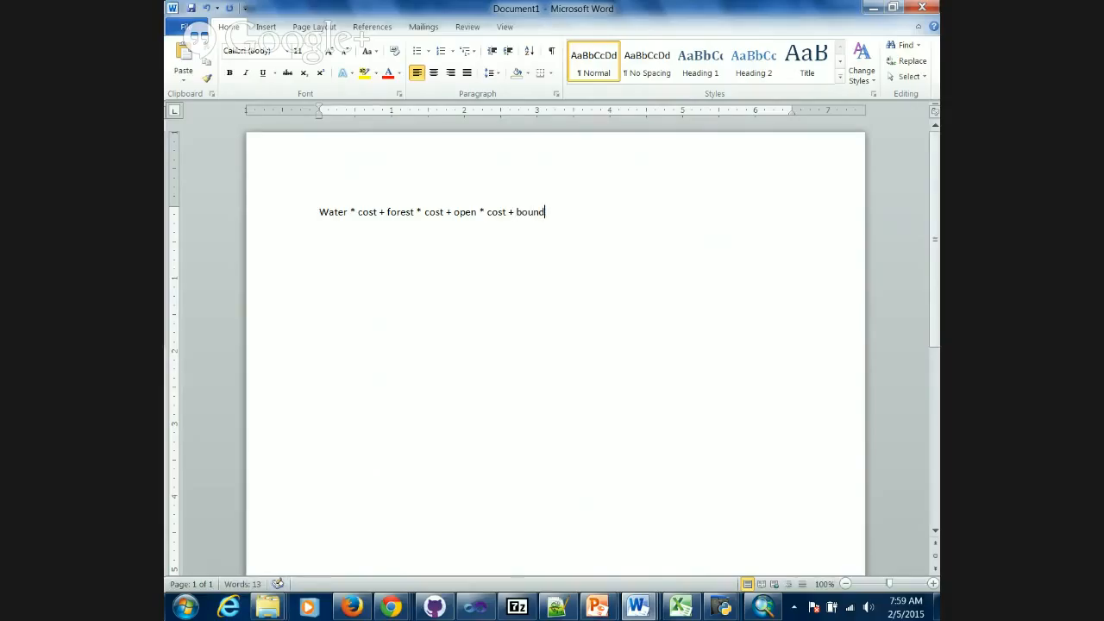
text(ary +)
key(BackSpace)
text(* cost + boundary  * cost + slope cost)
key(BackSpace)
key(BackSpace)
key(BackSpace)
key(BackSpace)
text(cost))
click(596, 211)
text(()
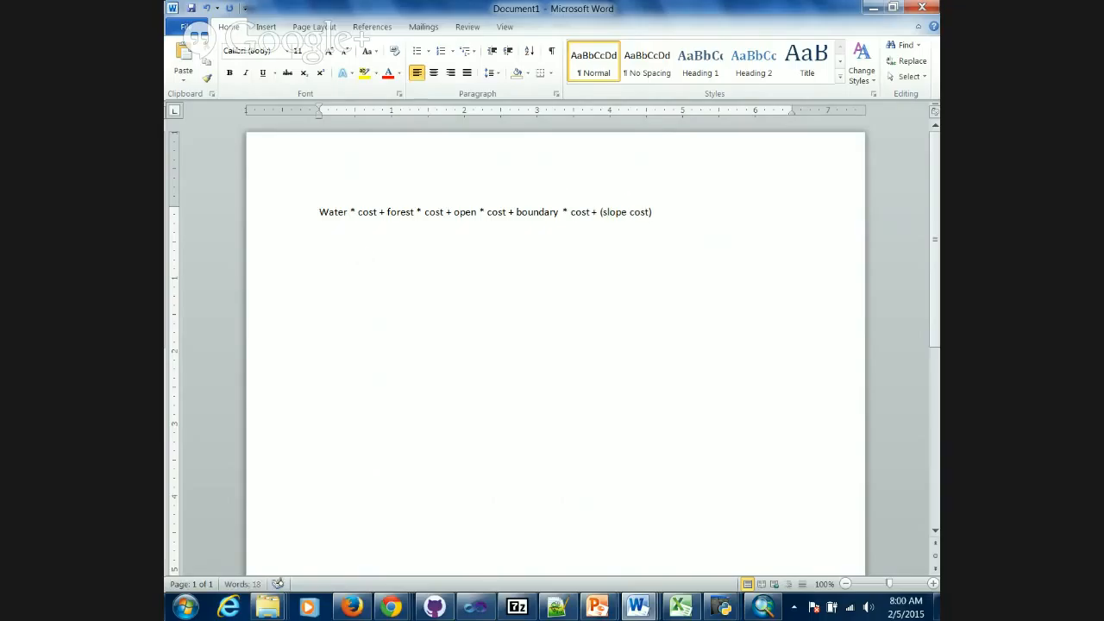
Enclose the "boundary * cost" and "open * cost" terms of the formula in parentheses.
click(589, 211)
text())
click(516, 211)
text(()
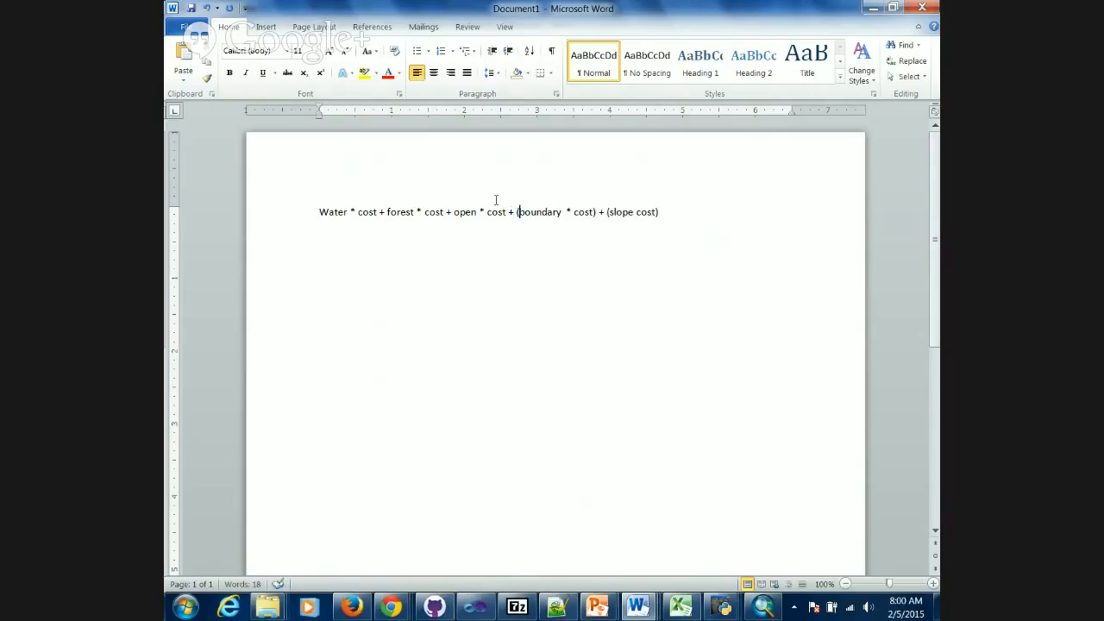
click(506, 211)
text())
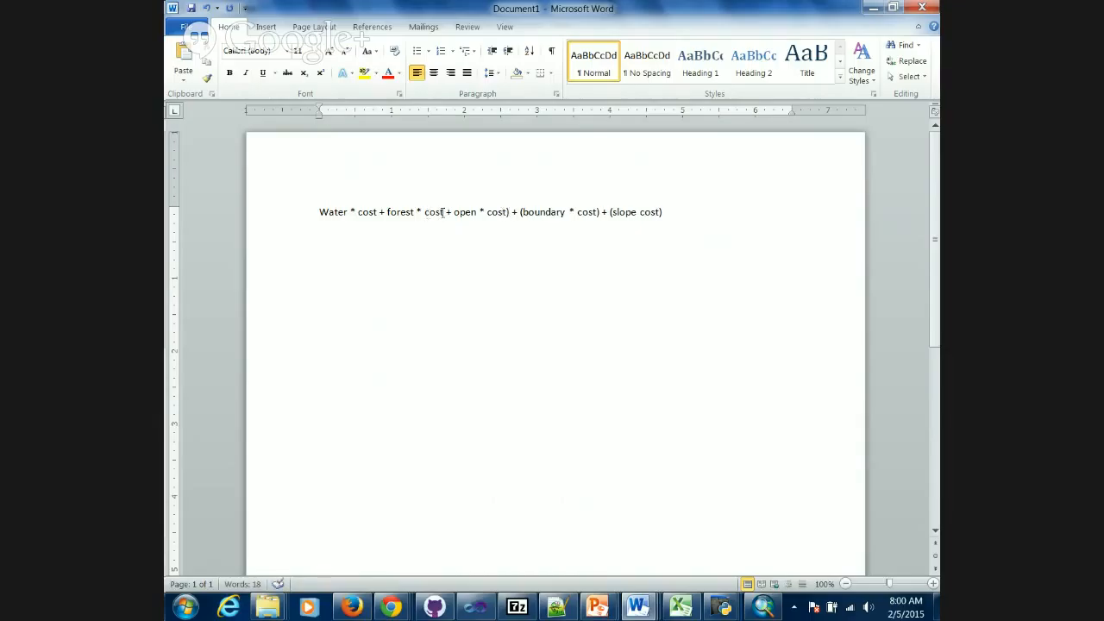
click(453, 211)
text(()
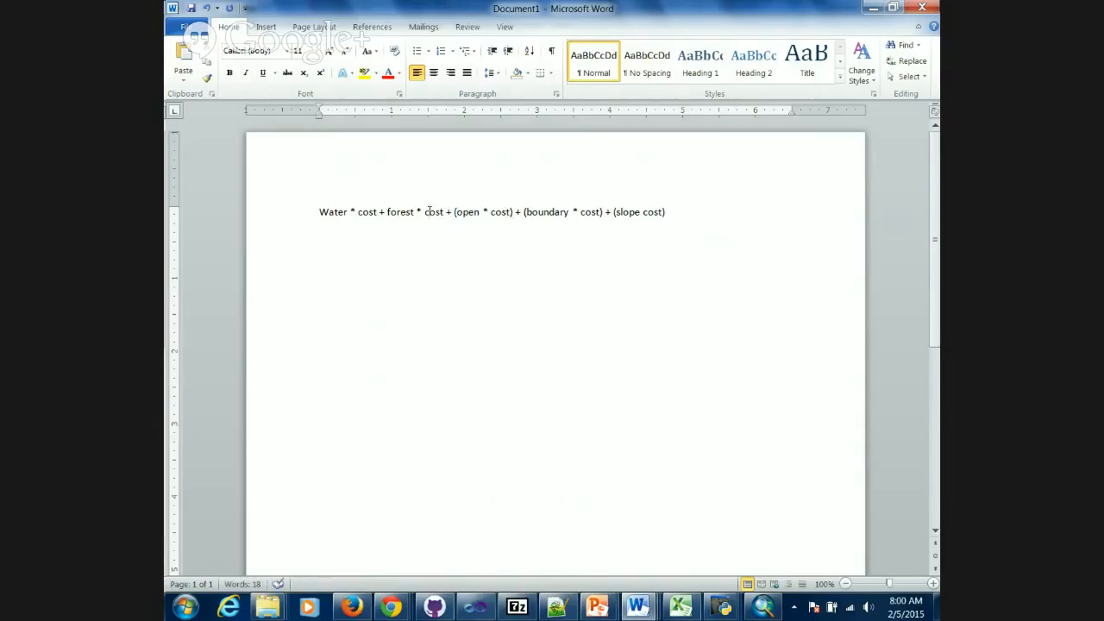
Enclose the "forest * cost" and "Water * cost" terms of the formula in parentheses.
click(444, 212)
text())
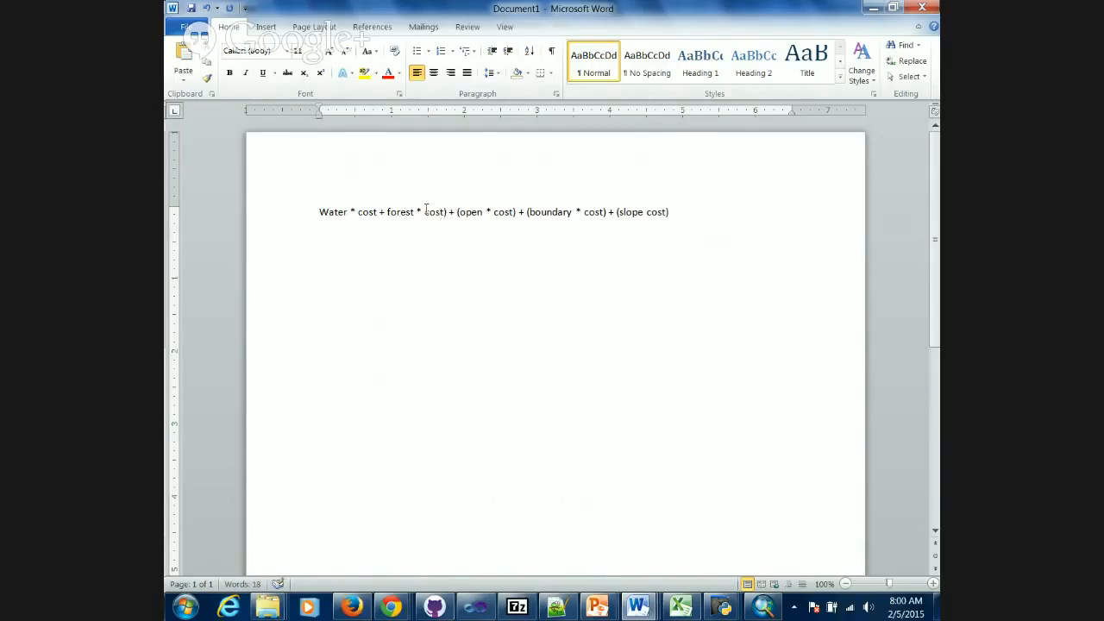
click(386, 210)
text())
key(BackSpace)
text(()
click(378, 212)
text())
click(319, 211)
text(()
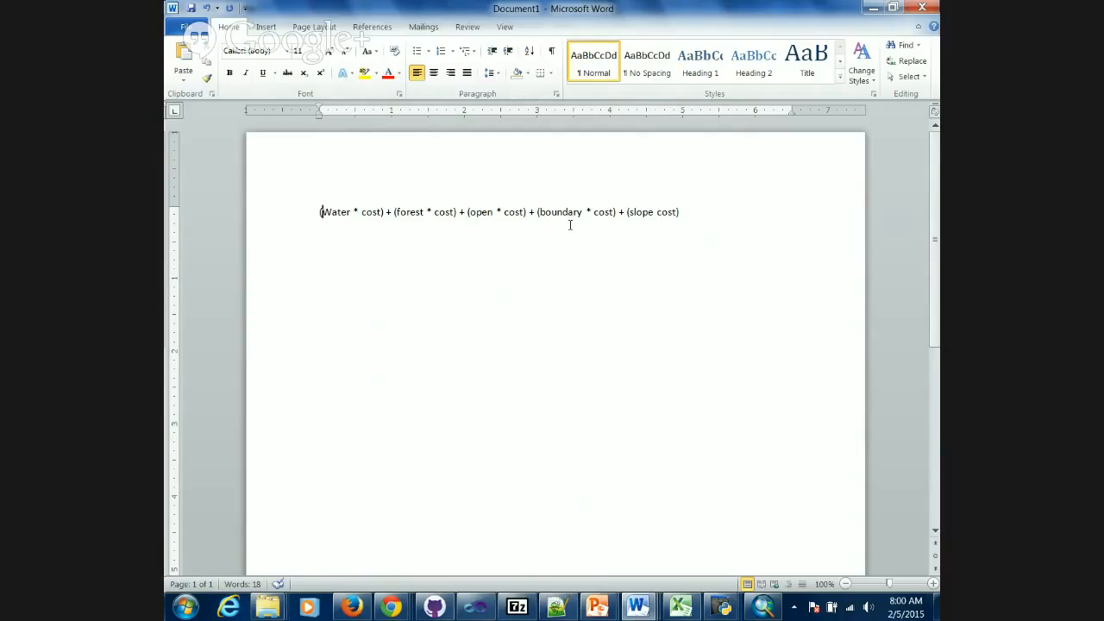
Add the multiplication sign to the formula's last term, making it "(slope * cost)", and select the word "slope".
click(653, 213)
text(*)
double_click(639, 213)
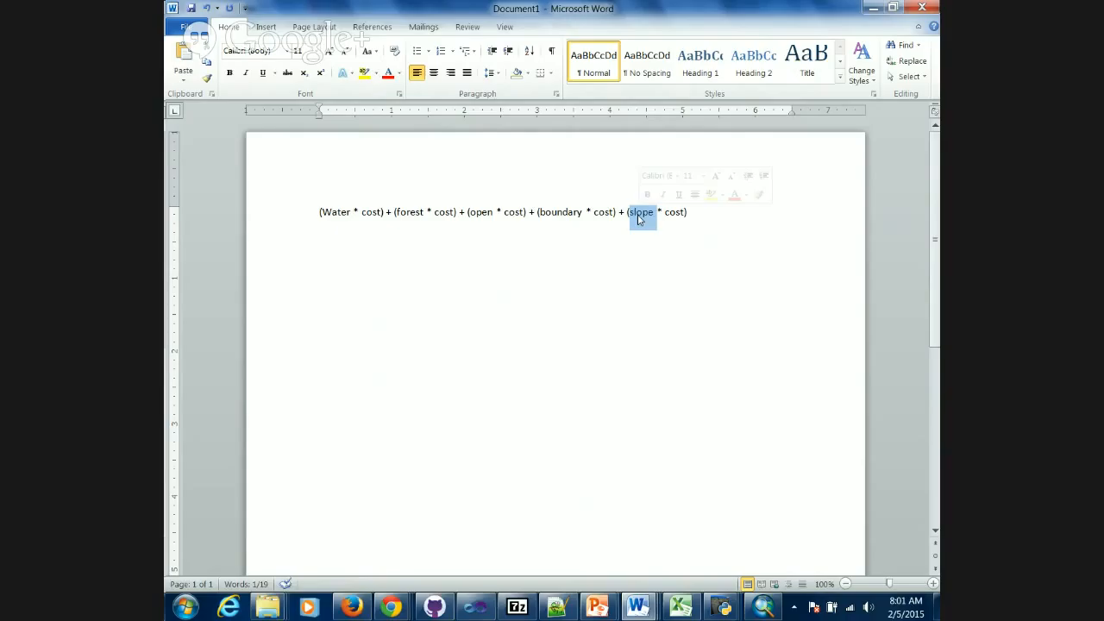
Switch to ArcMap and build the Raster Calculator expression Con("boundaryAreas" == 2,1,0).
click(872, 8)
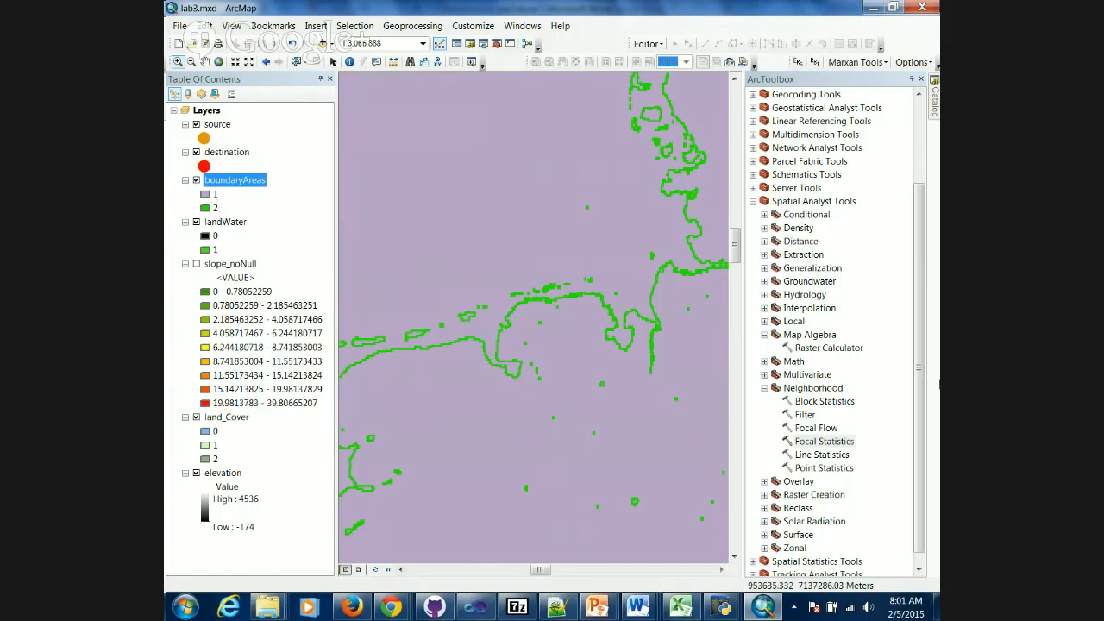
double_click(828, 348)
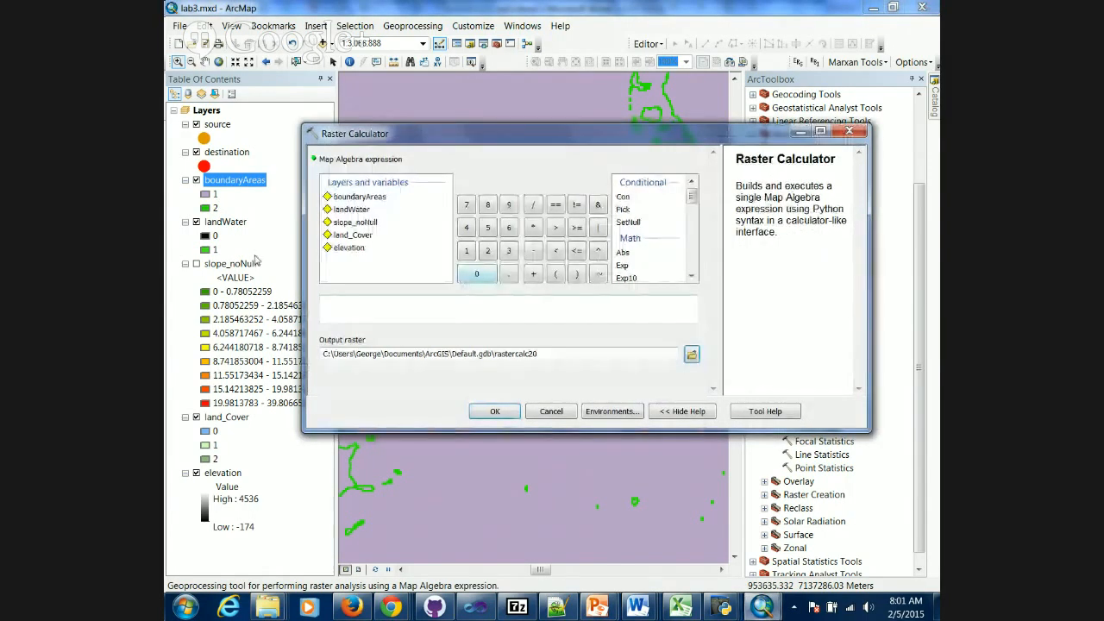
double_click(623, 196)
drag(359, 196, 338, 307)
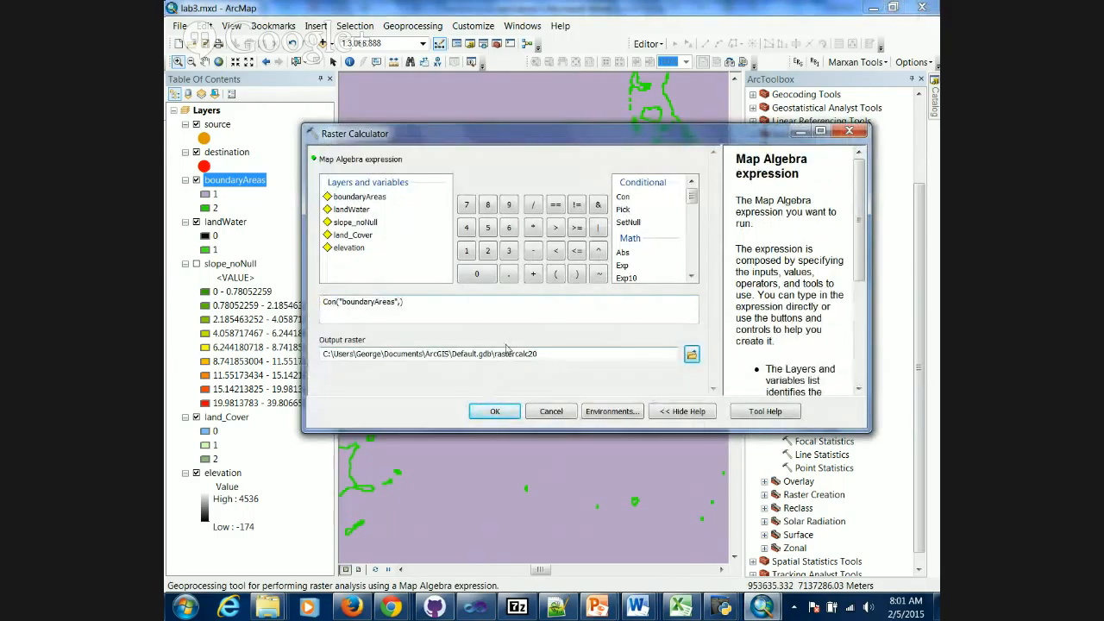
text(== 2,1,0)
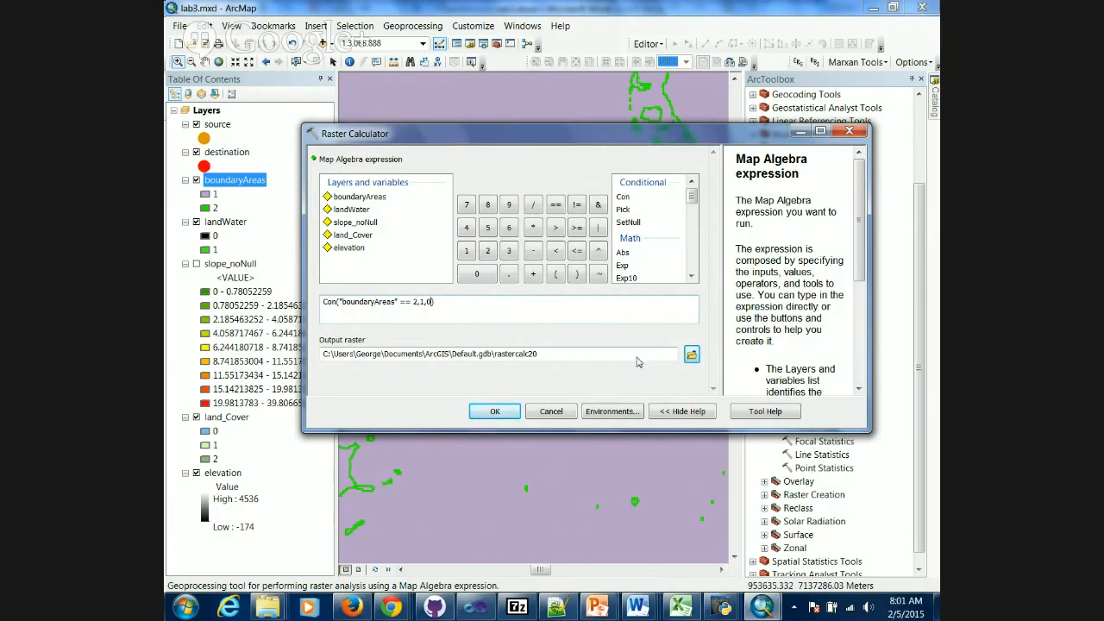
Set the output raster to transitionBinary in data.gdb and run the boundary calculation.
click(691, 356)
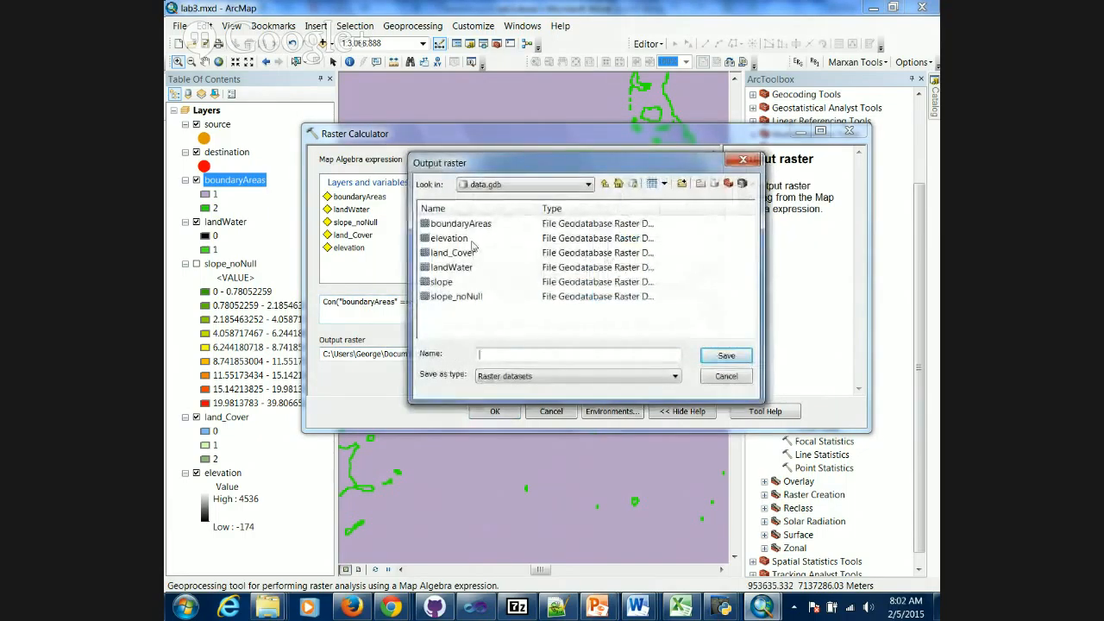
click(468, 222)
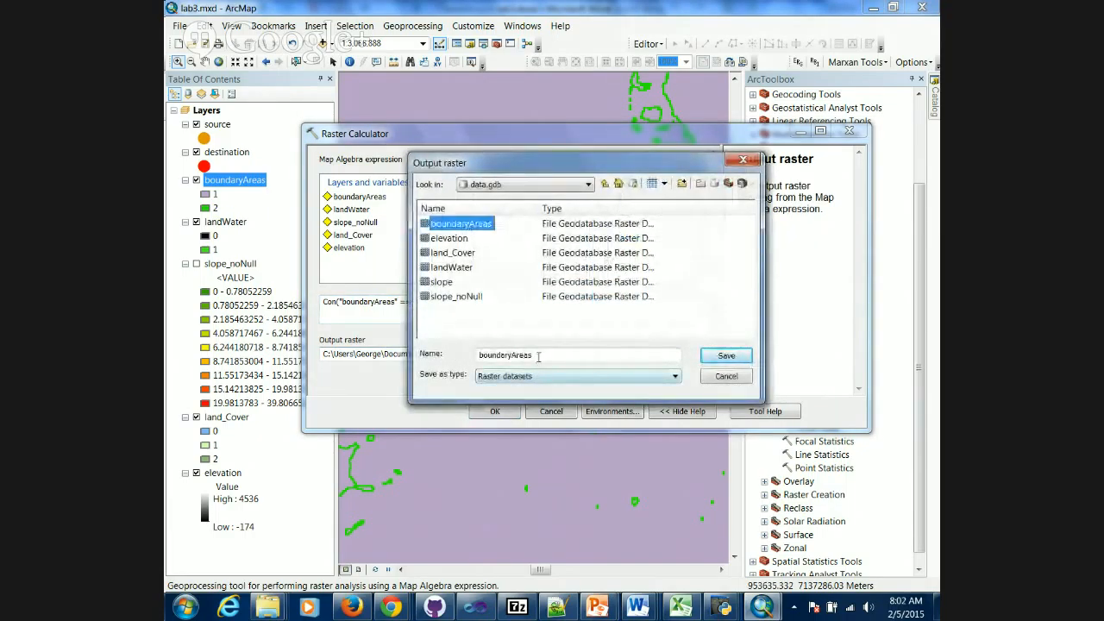
click(538, 357)
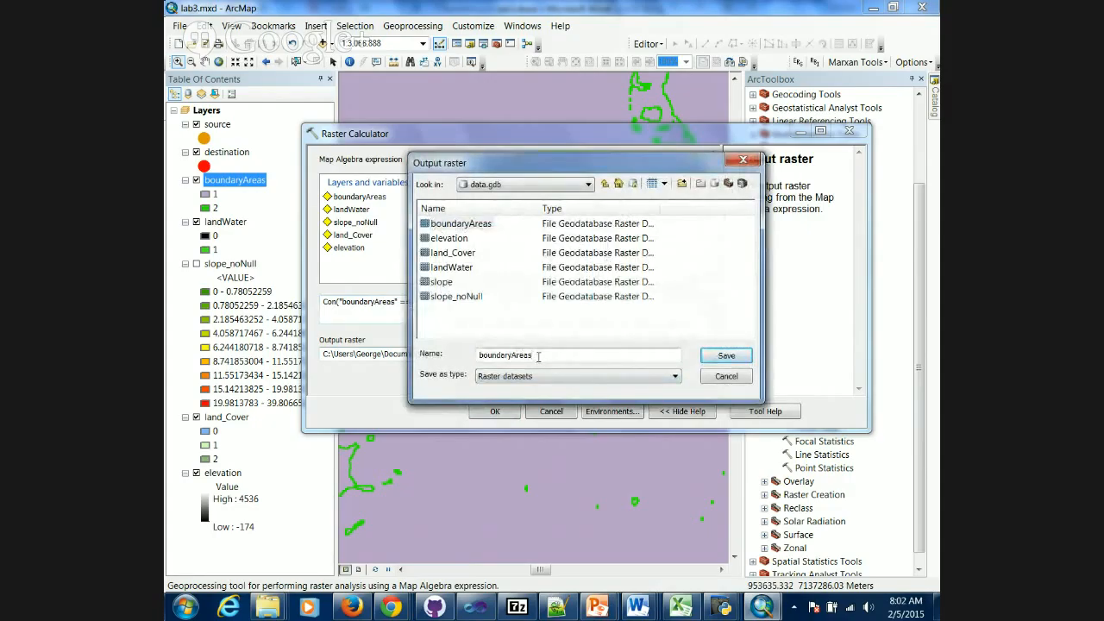
text(Binary)
click(743, 357)
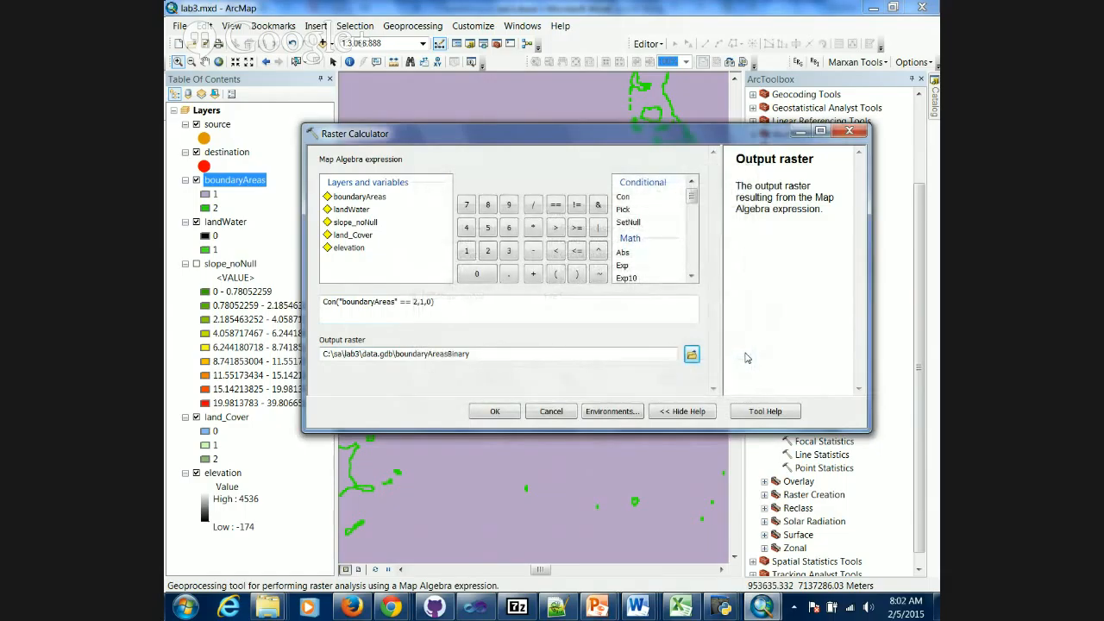
drag(447, 354, 394, 357)
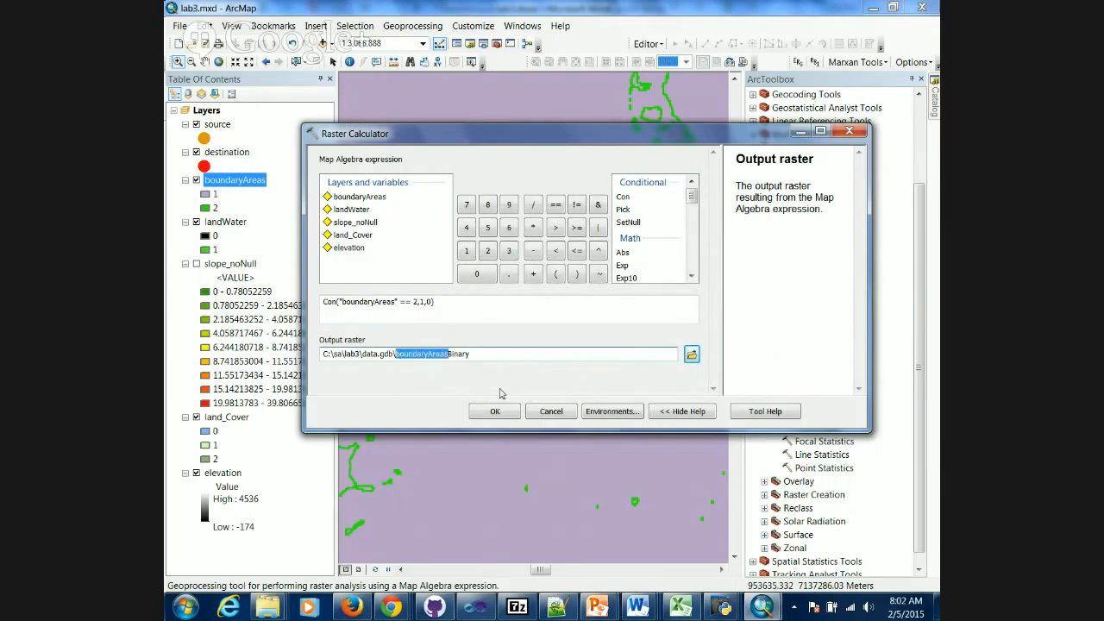
text(transition)
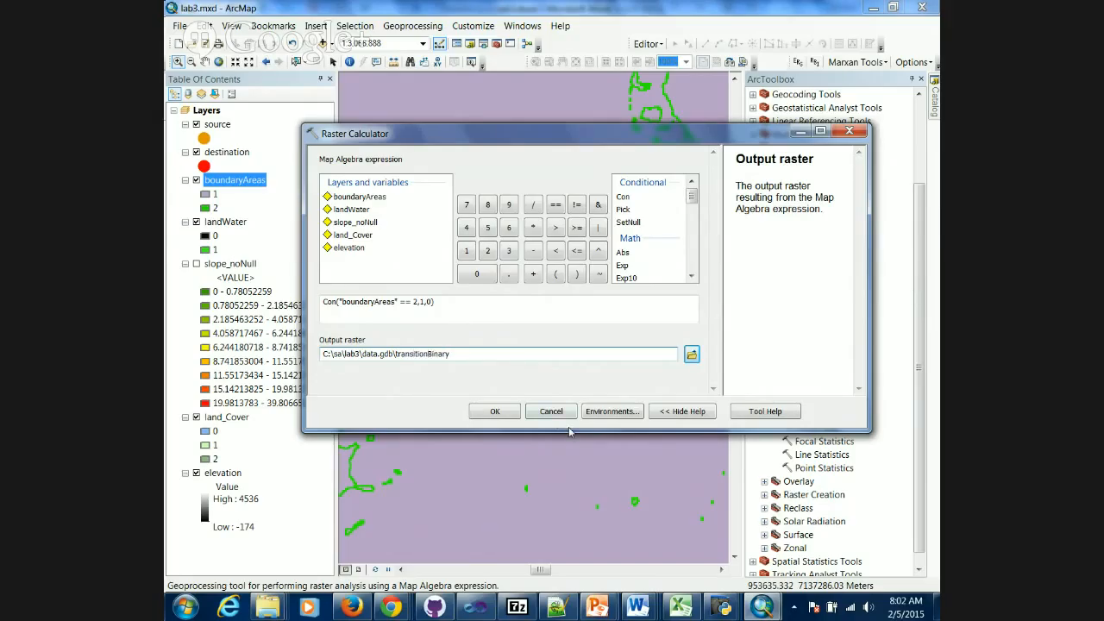
click(497, 412)
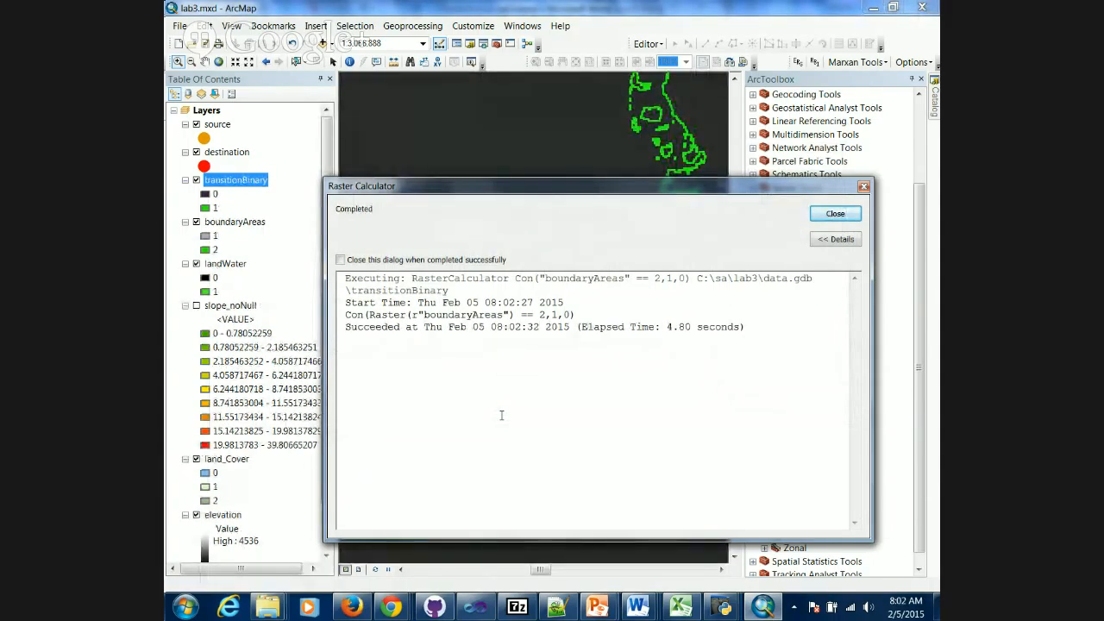
click(835, 215)
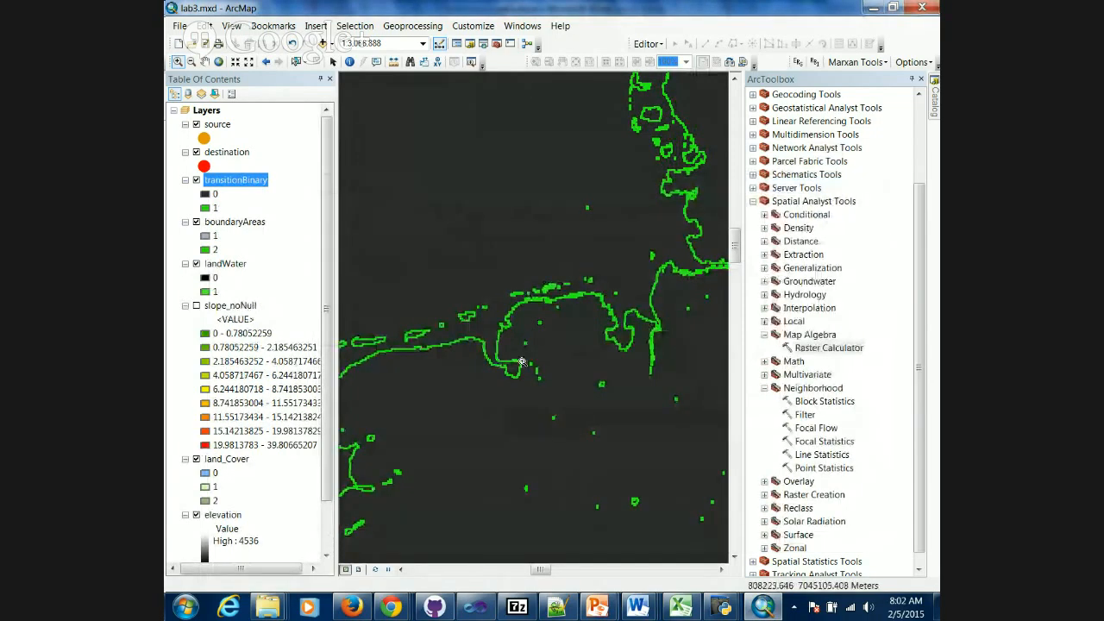
Build a new Raster Calculator expression, Con("land_Cover" == 1, 1, 0).
double_click(802, 348)
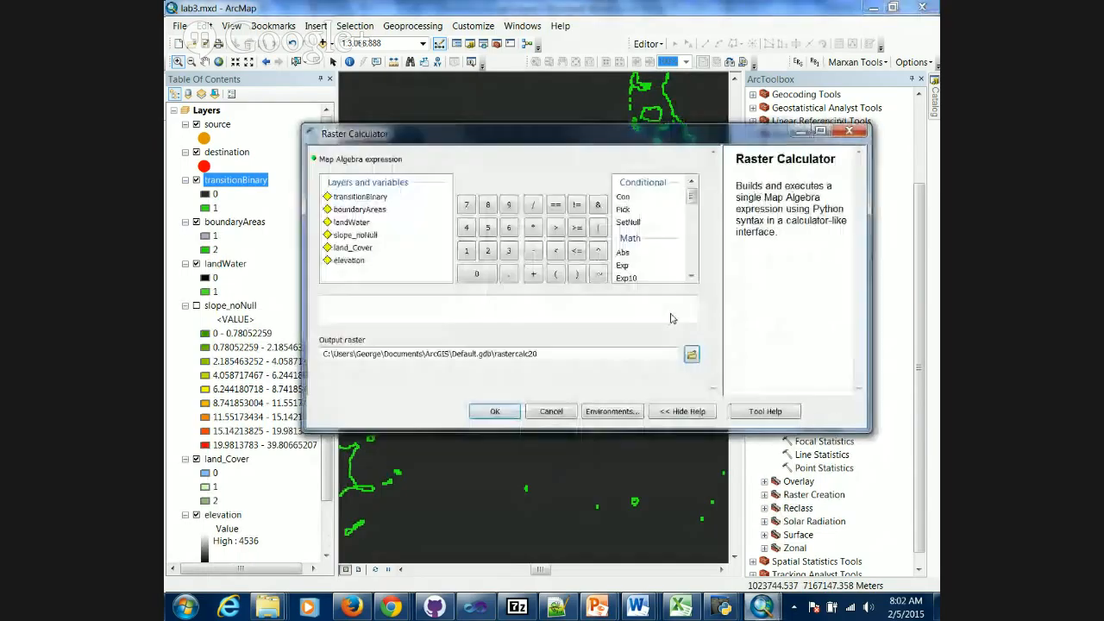
drag(233, 463, 365, 318)
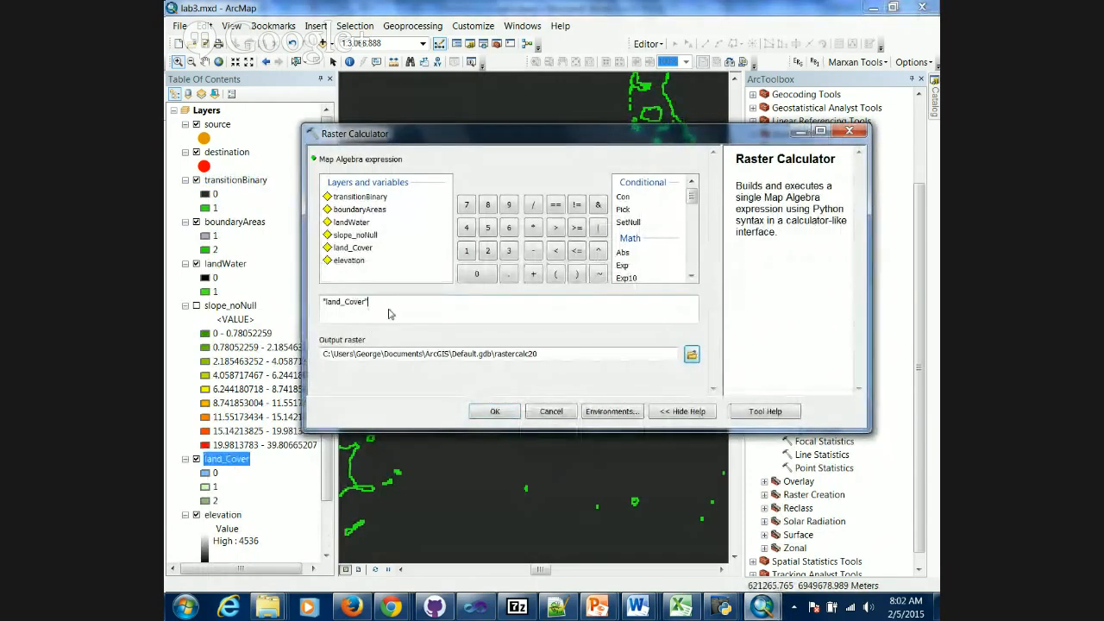
click(320, 303)
text(Con()
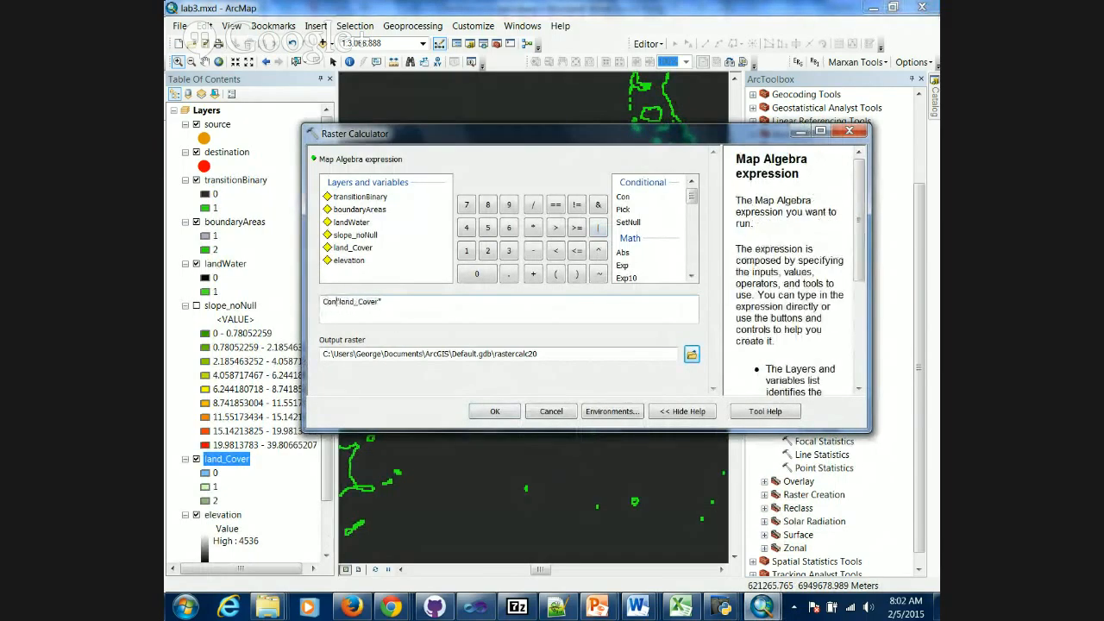
click(406, 303)
text(== 1, 1, 0)
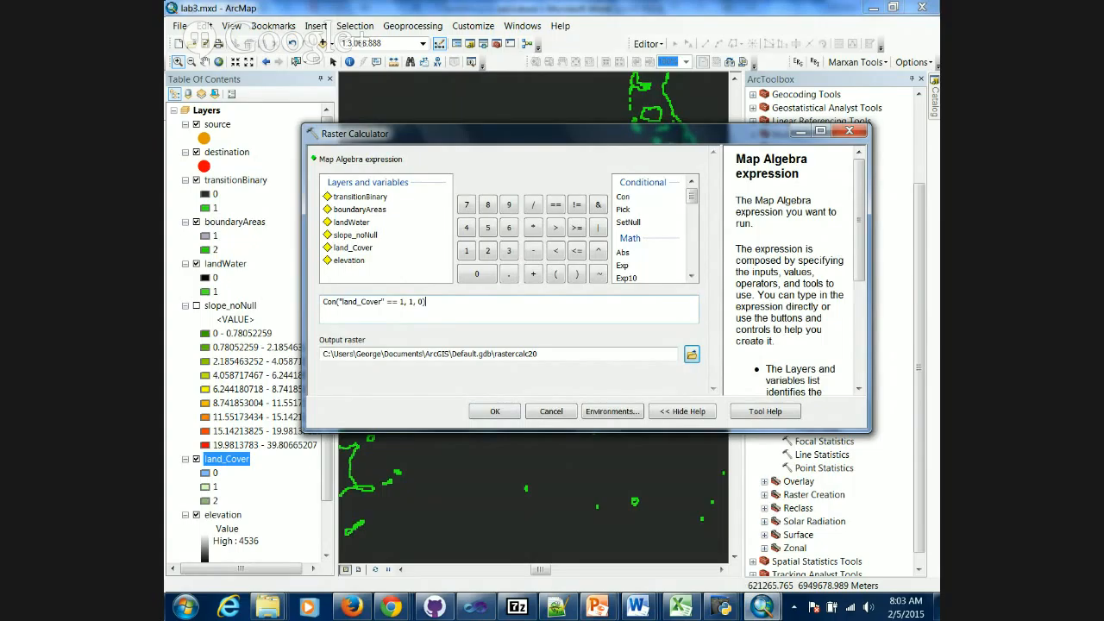
Set the land cover calculation's output raster to waterBinary in data.gdb.
click(691, 354)
click(458, 225)
drag(534, 356, 477, 355)
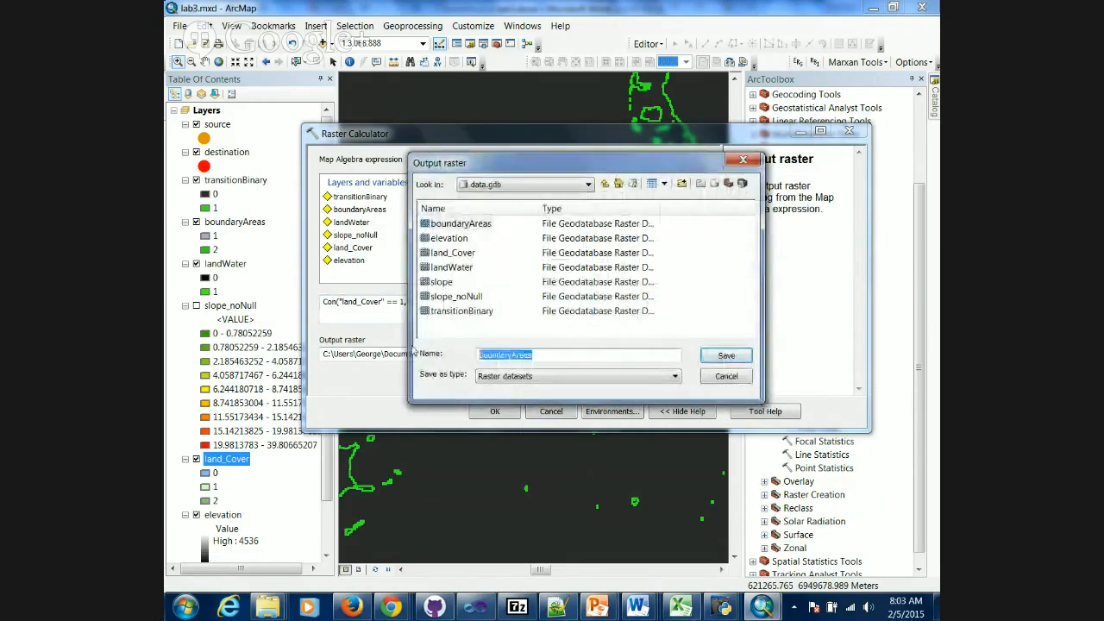
text(WaterB)
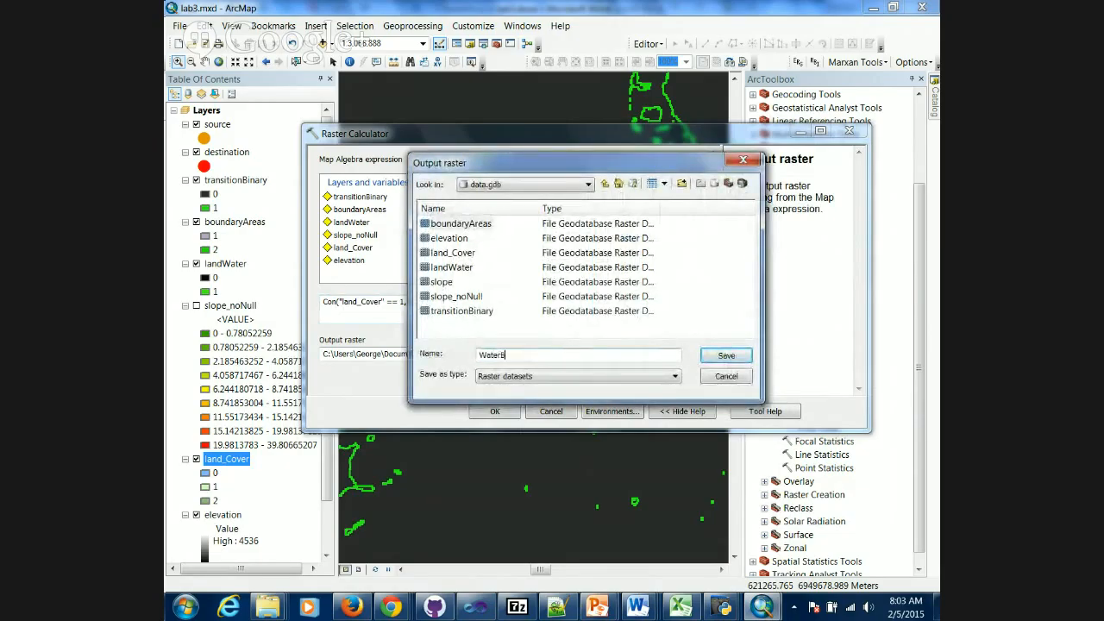
text(inary)
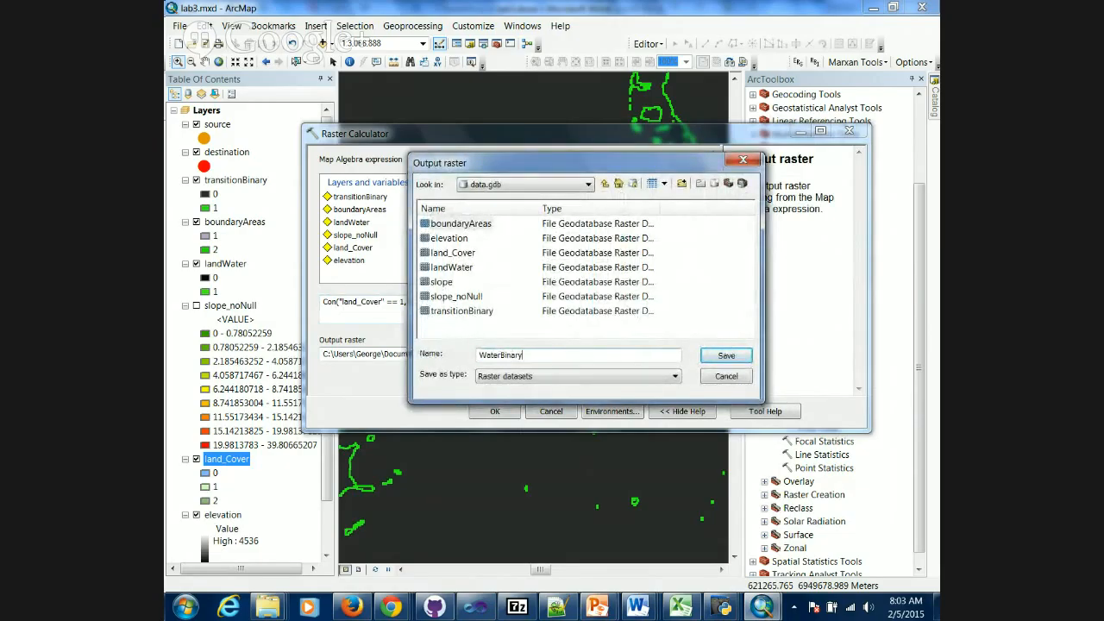
click(485, 354)
key(BackSpace)
text(w)
click(709, 360)
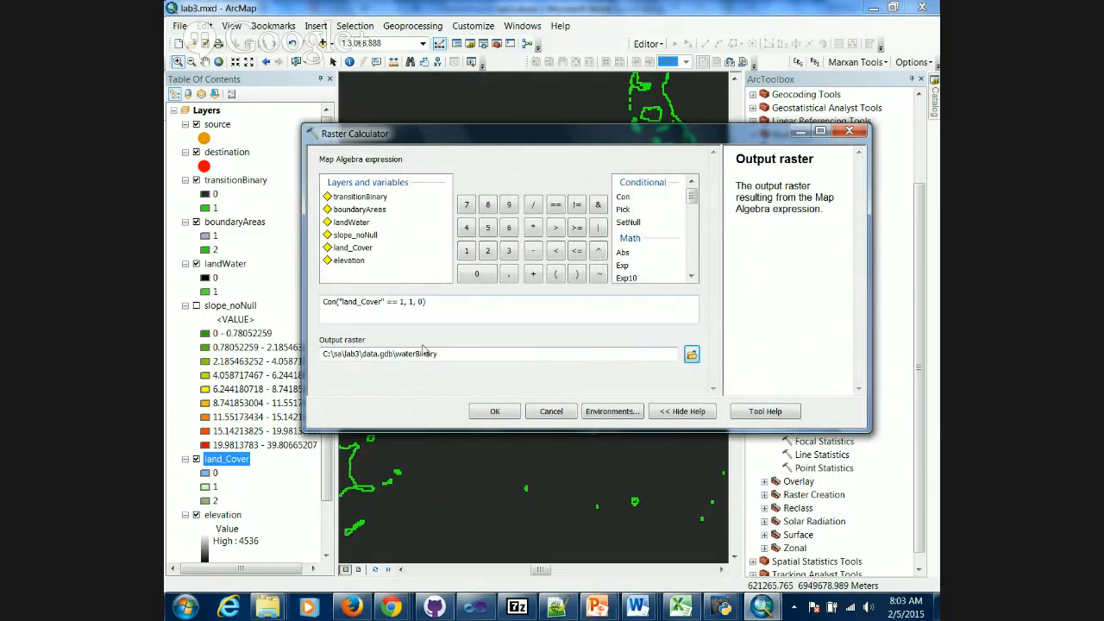
Copy the land_Cover expression for reuse and run the waterBinary calculation.
drag(434, 308, 309, 316)
key(ctrl+c)
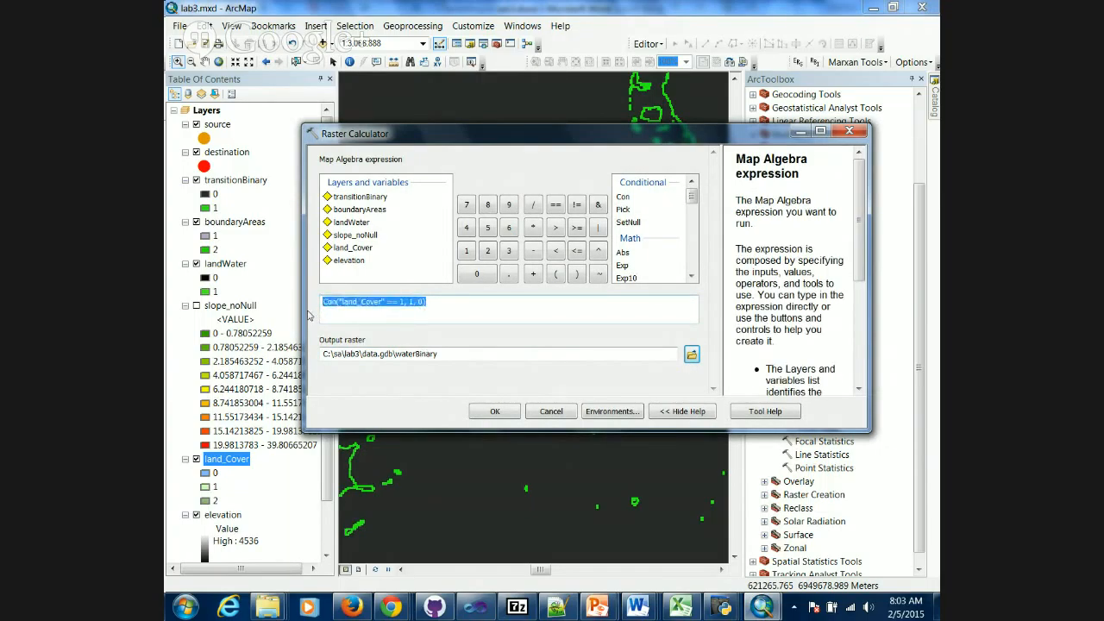
click(495, 412)
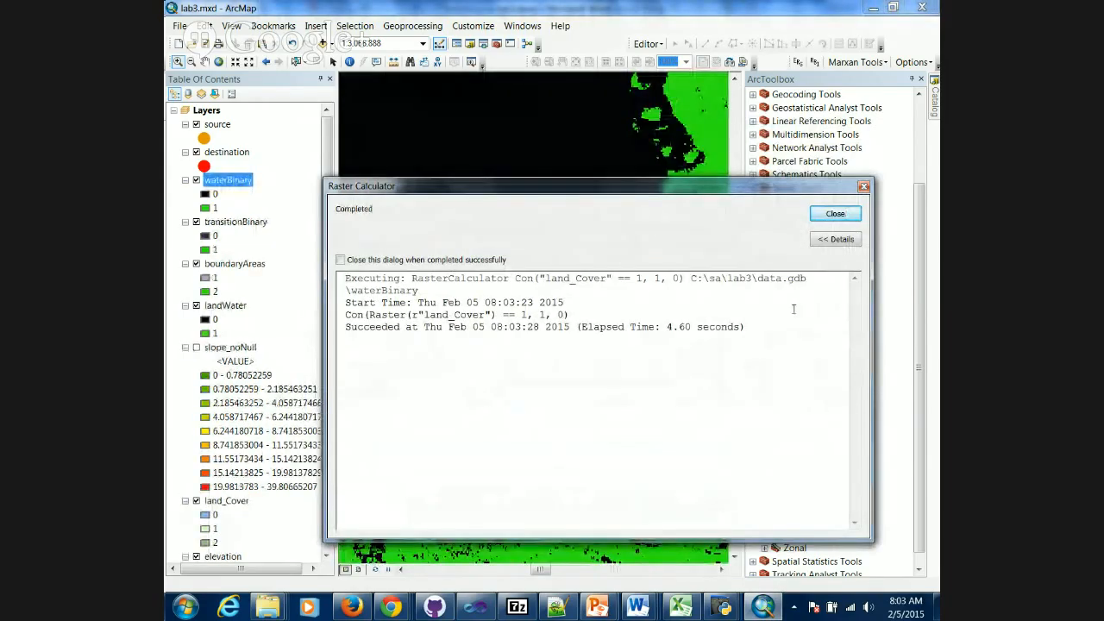
click(830, 215)
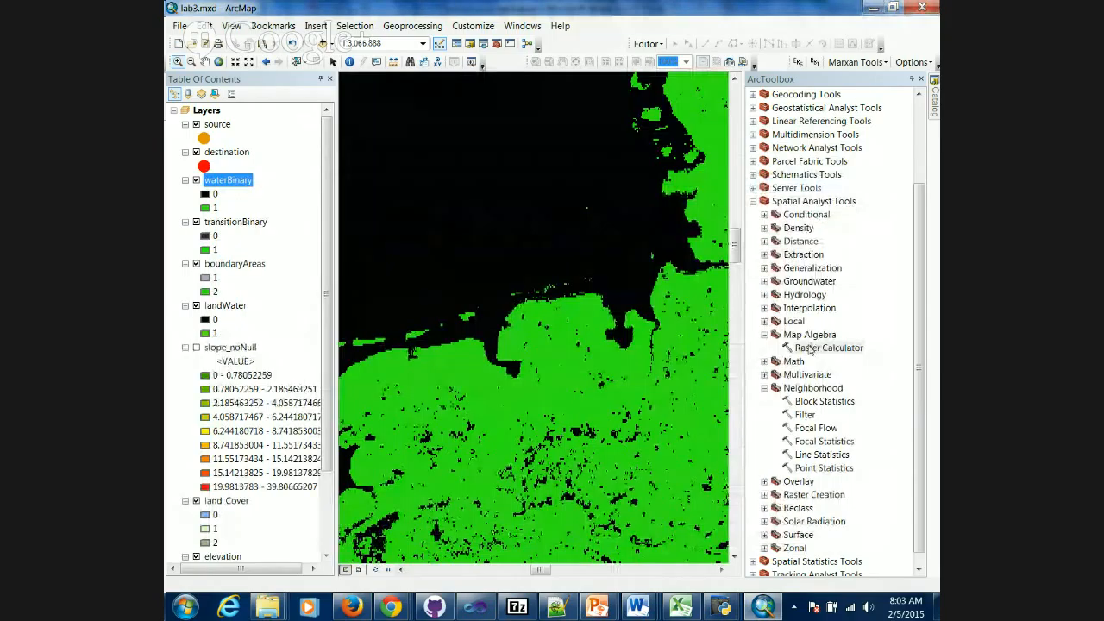
double_click(811, 347)
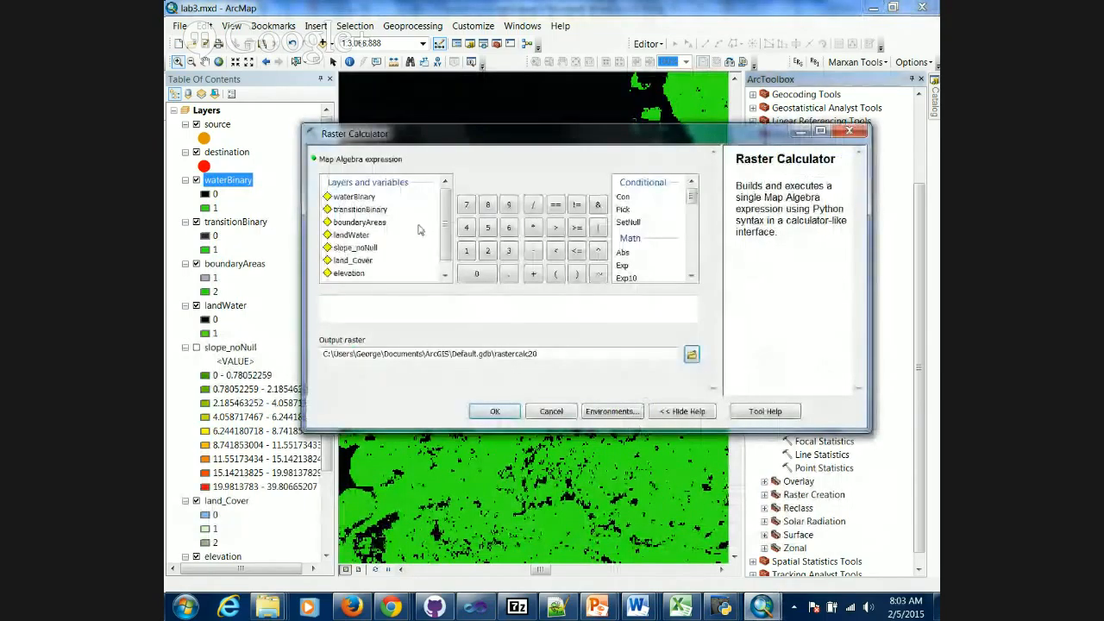
click(358, 306)
key(ctrl+v)
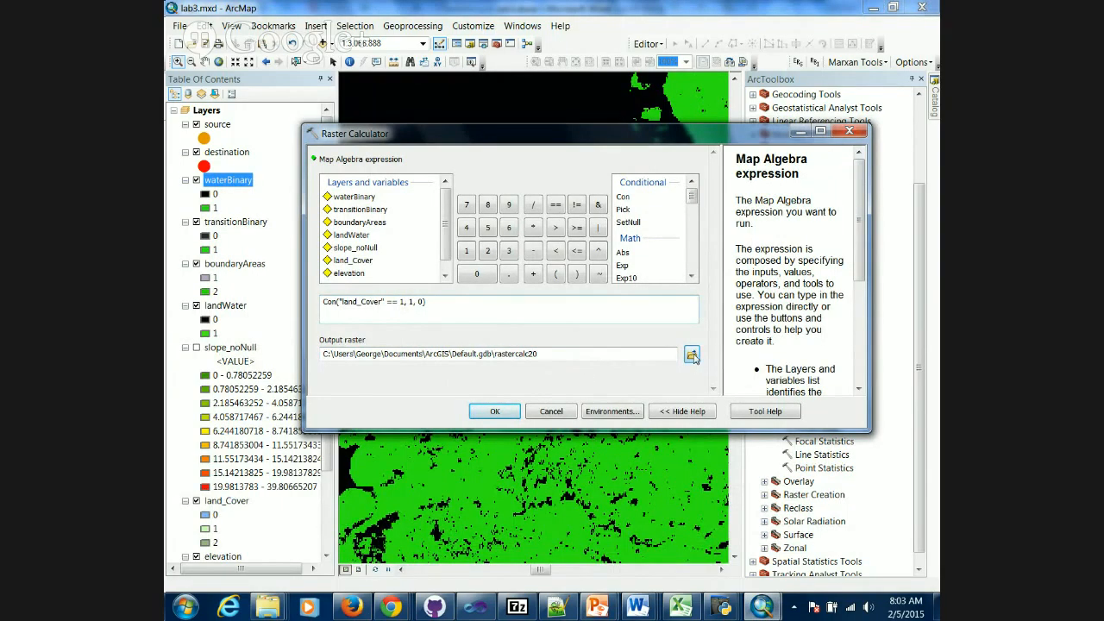
key(Left)
key(Left)
key(Left)
key(Left)
key(Left)
key(Left)
key(Left)
click(404, 27)
click(403, 27)
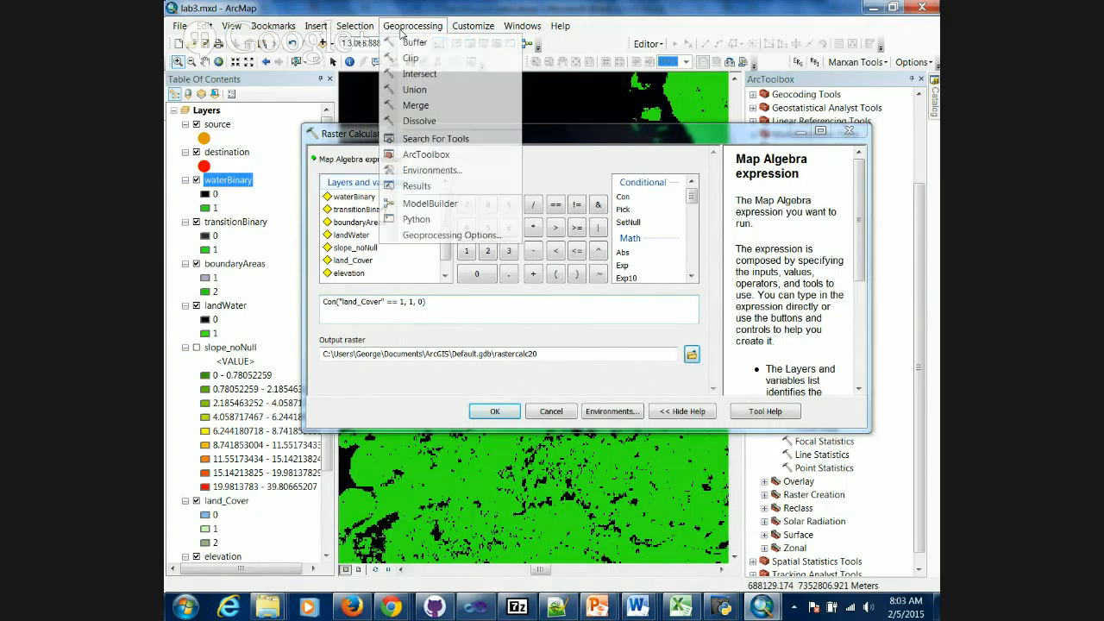
click(423, 236)
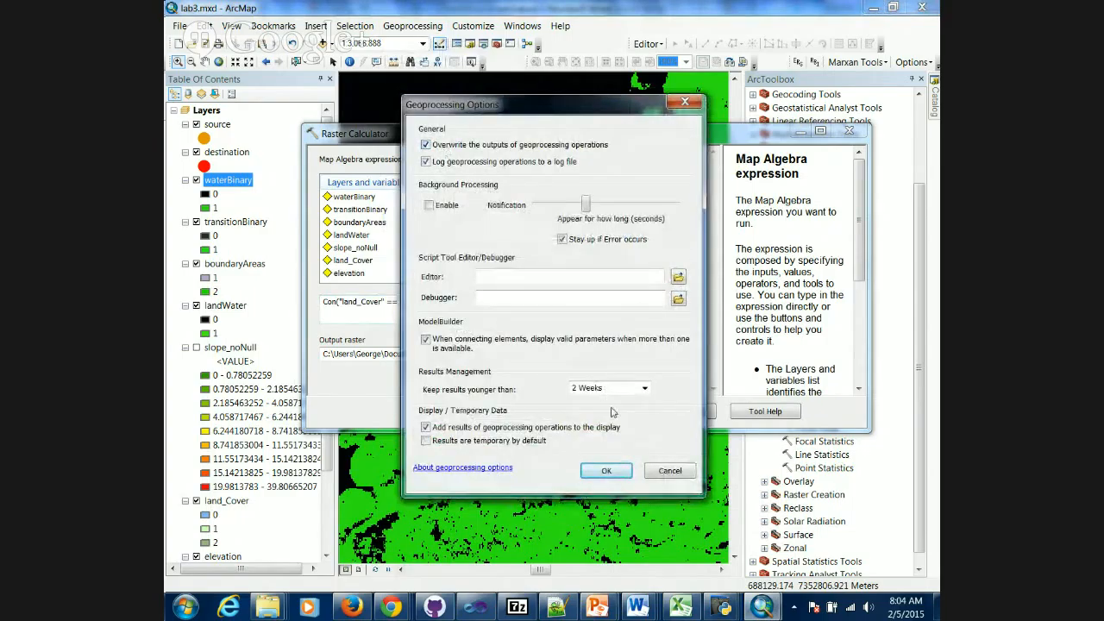
click(649, 473)
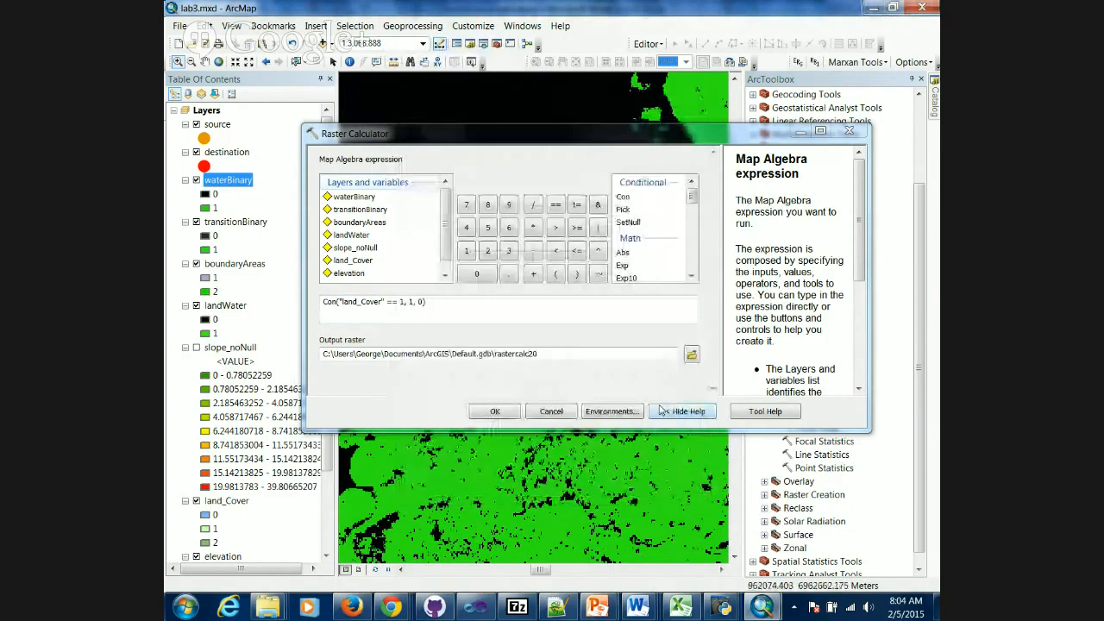
click(542, 416)
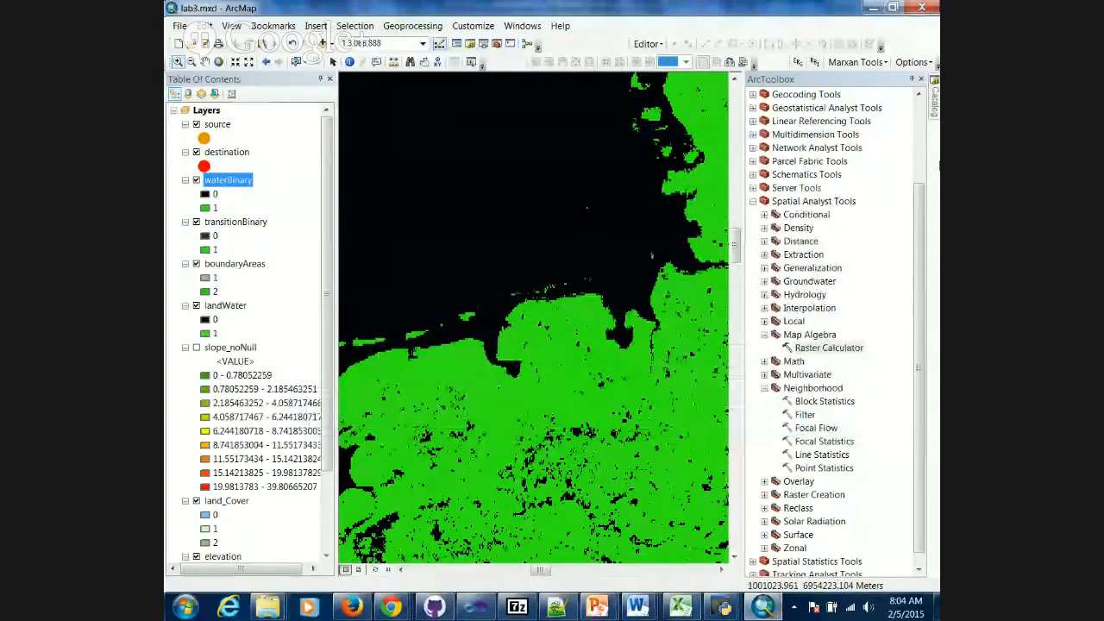
Reopen the last waterBinary calculation from the geoprocessing results, change its expression to Con("land_Cover" == 0, 1, 0), and rerun it.
click(413, 26)
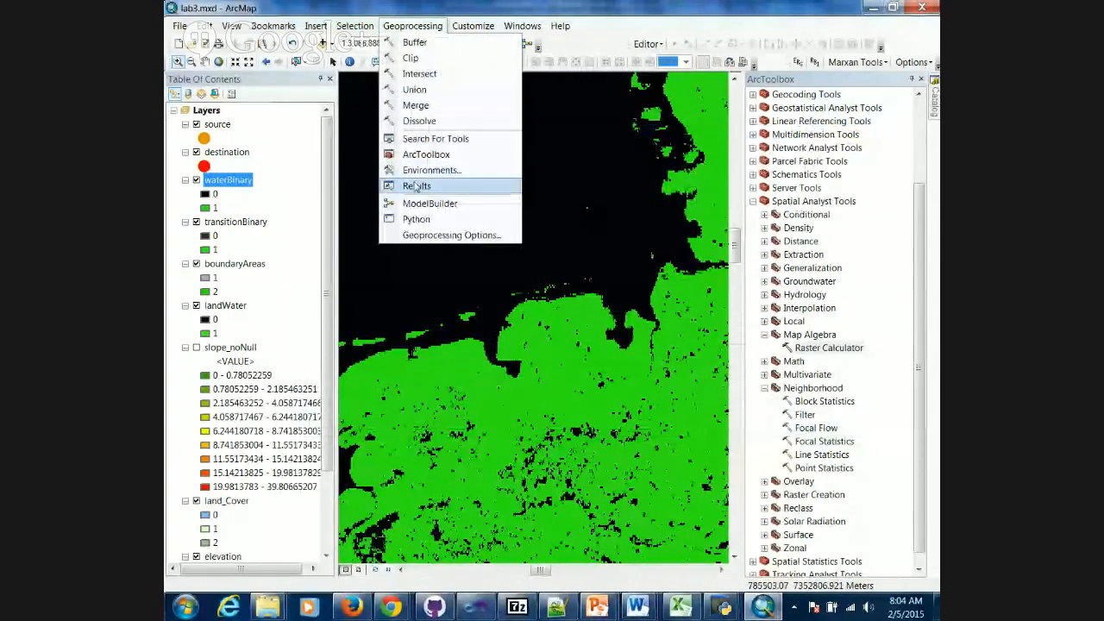
click(416, 185)
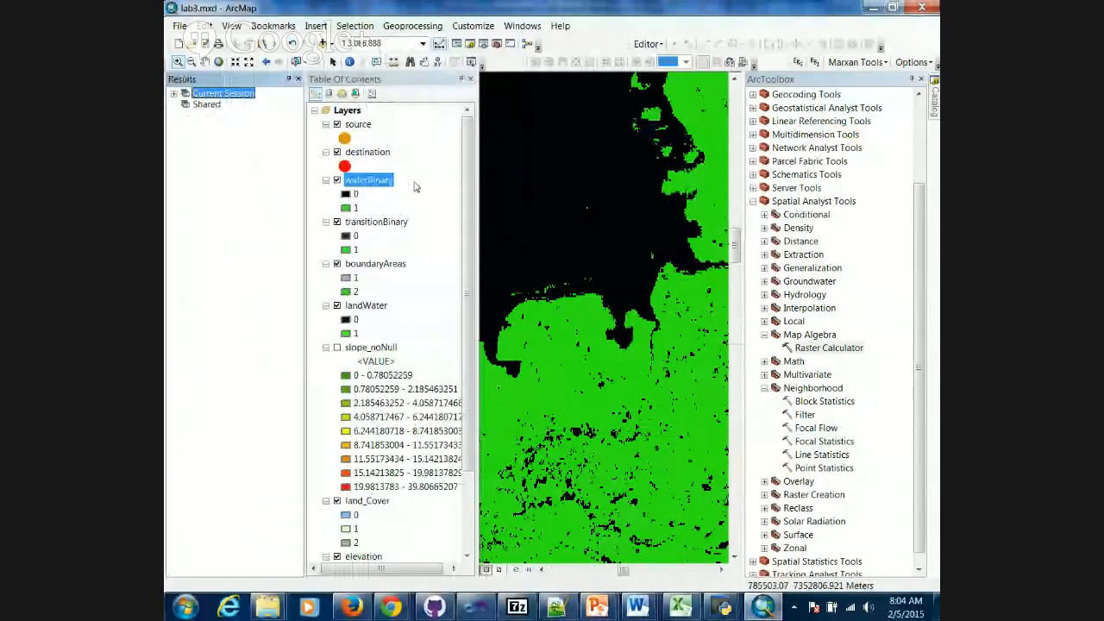
click(174, 93)
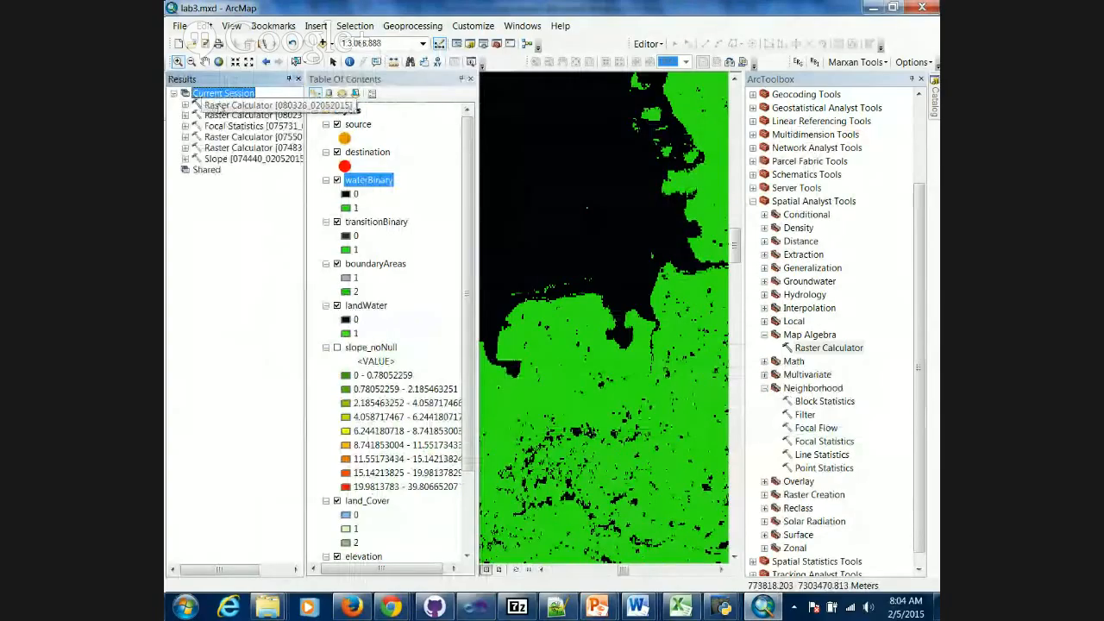
double_click(233, 105)
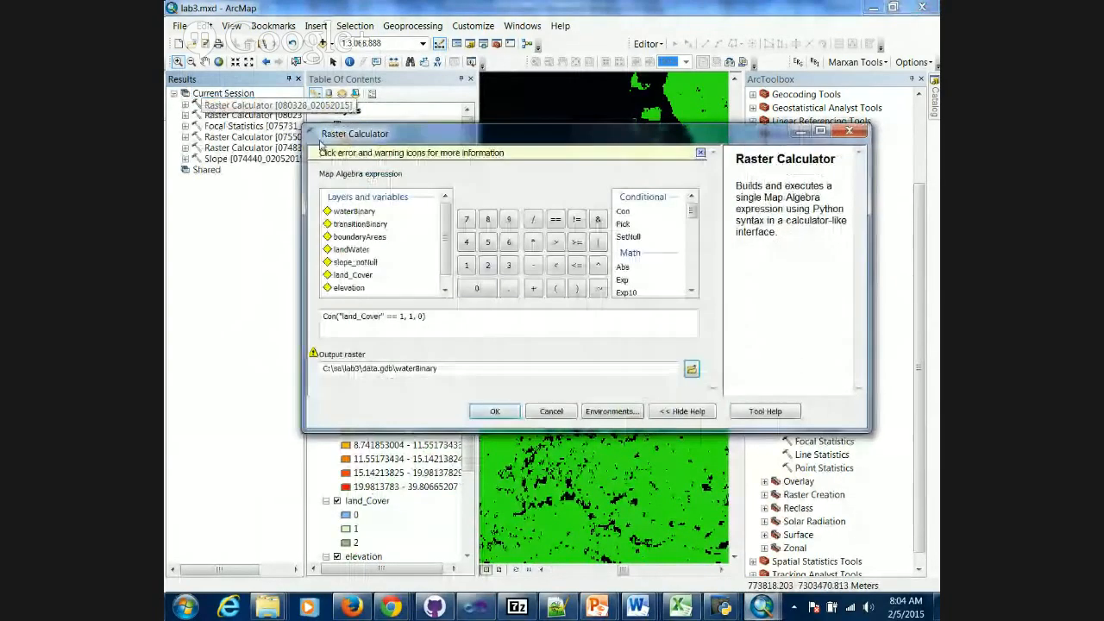
click(402, 321)
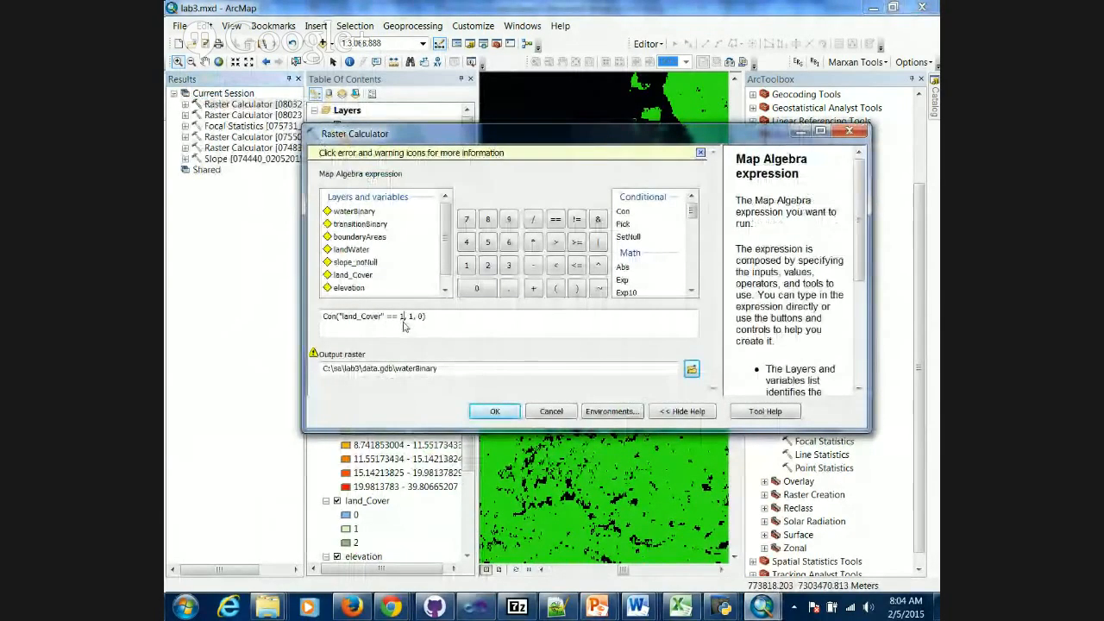
key(BackSpace)
text(0)
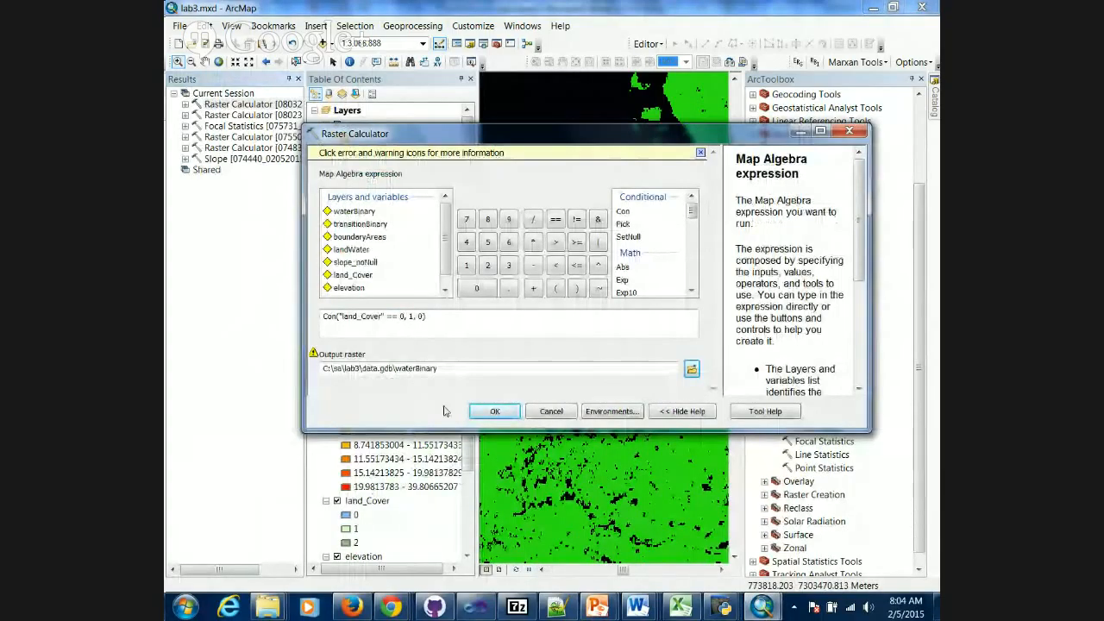
click(496, 412)
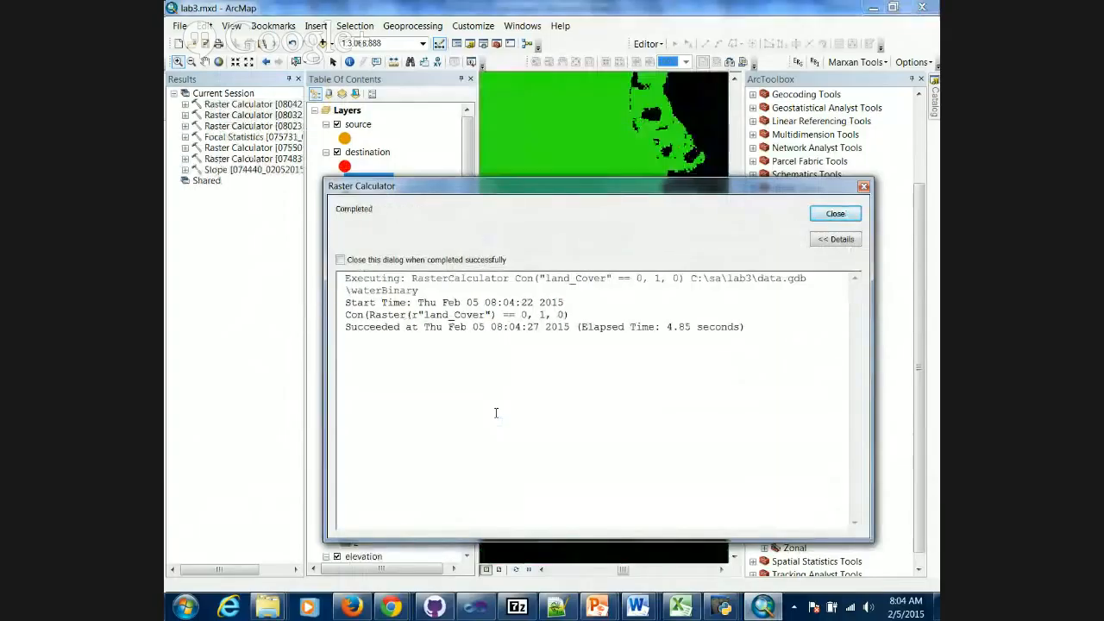
click(834, 219)
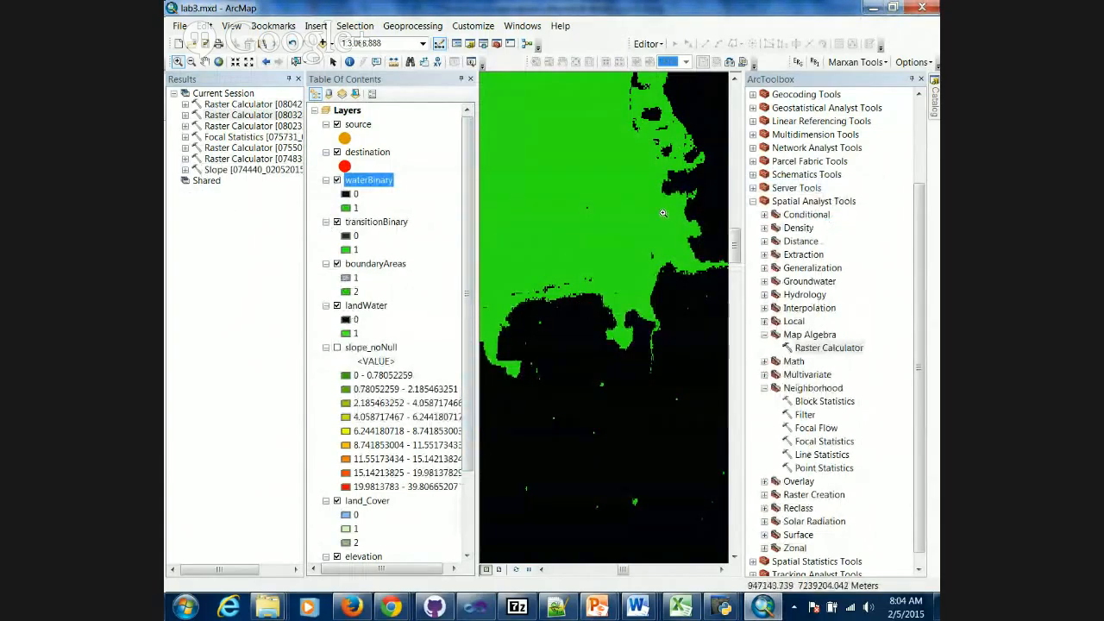
Reopen the newest Raster Calculator result and change its expression to Con("land_Cover" == 1, 1, 0).
drag(250, 147, 212, 108)
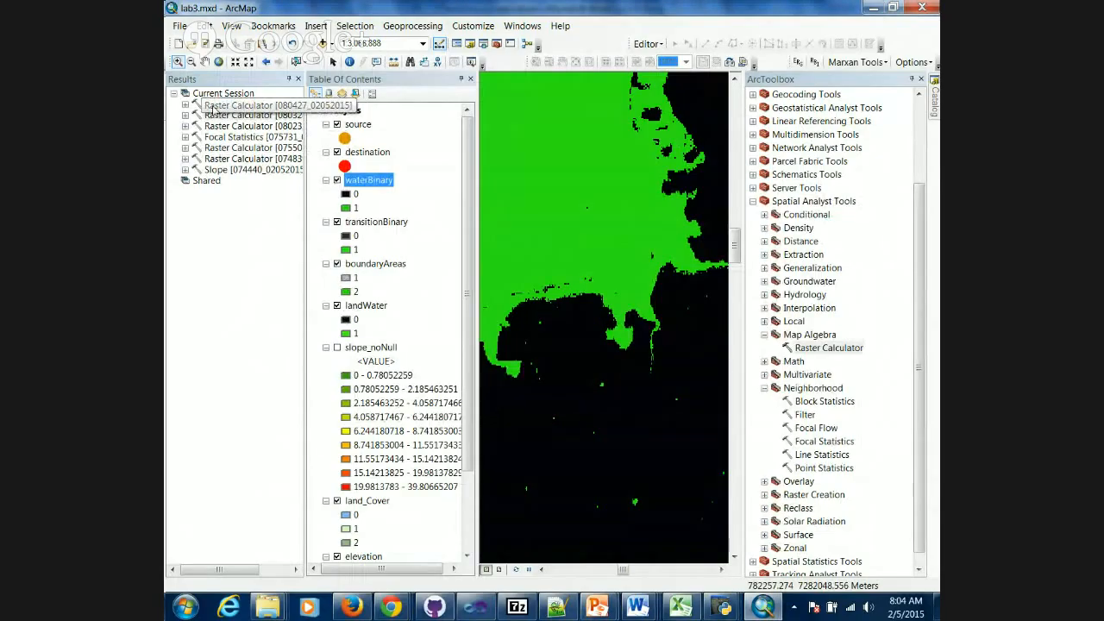
double_click(212, 105)
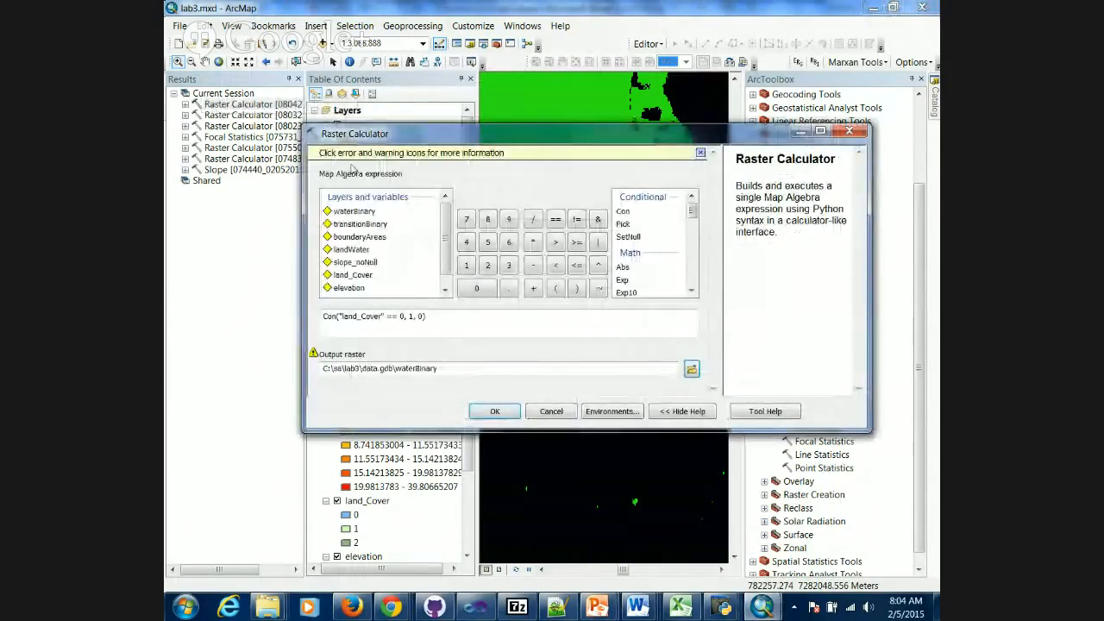
click(403, 323)
key(BackSpace)
text(1)
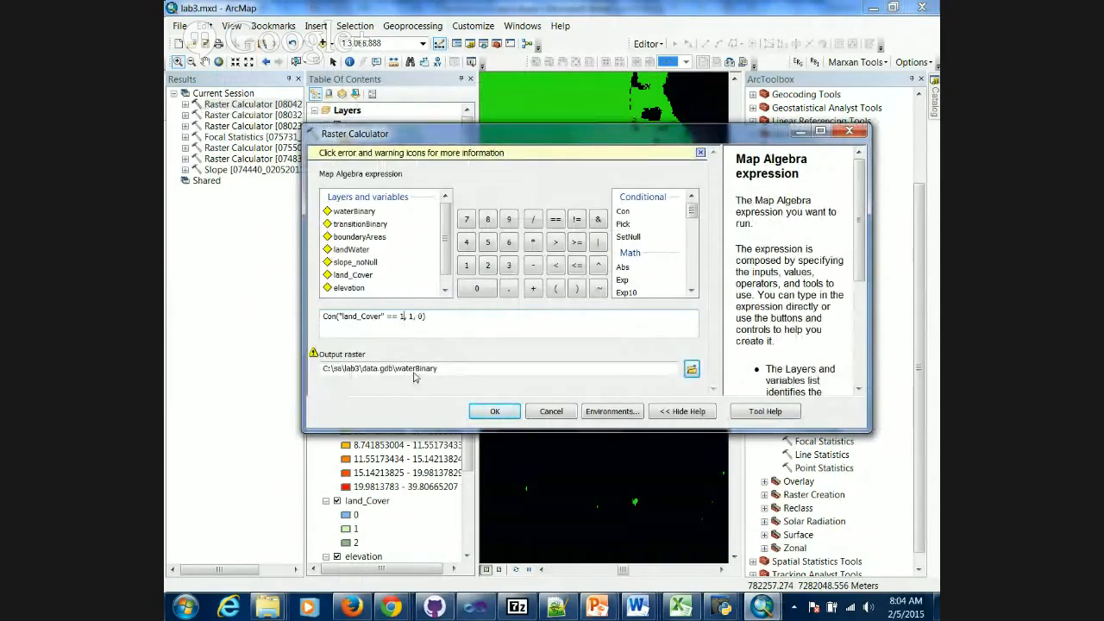
Set the output raster to openBinary in data.gdb and run the open land calculation.
click(414, 372)
key(BackSpace)
key(BackSpace)
key(BackSpace)
key(BackSpace)
key(BackSpace)
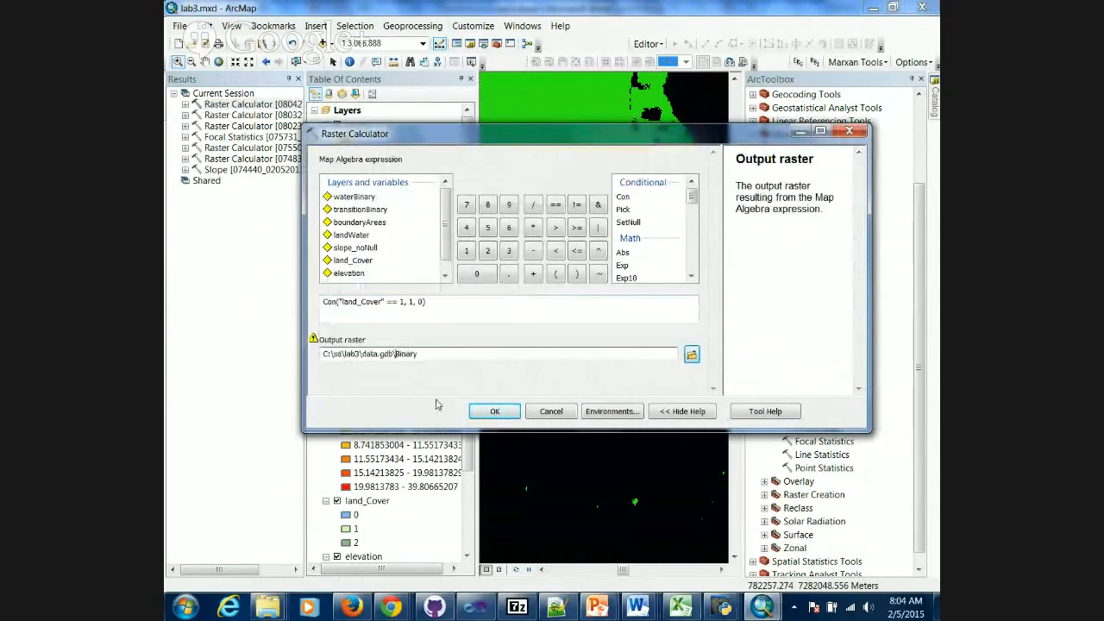
text(open)
click(487, 410)
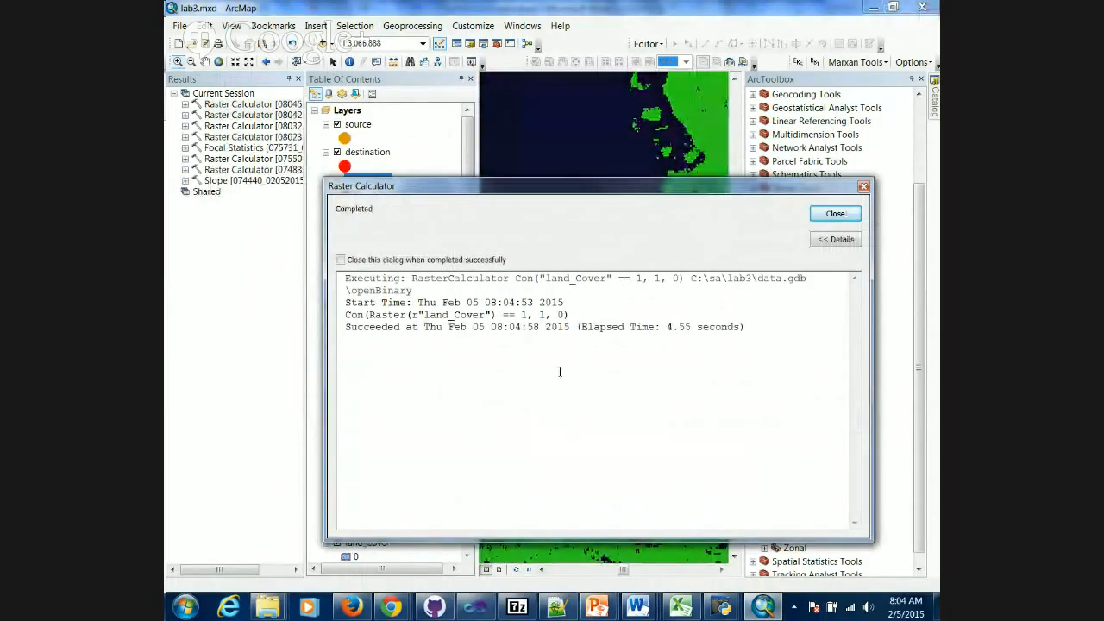
click(814, 218)
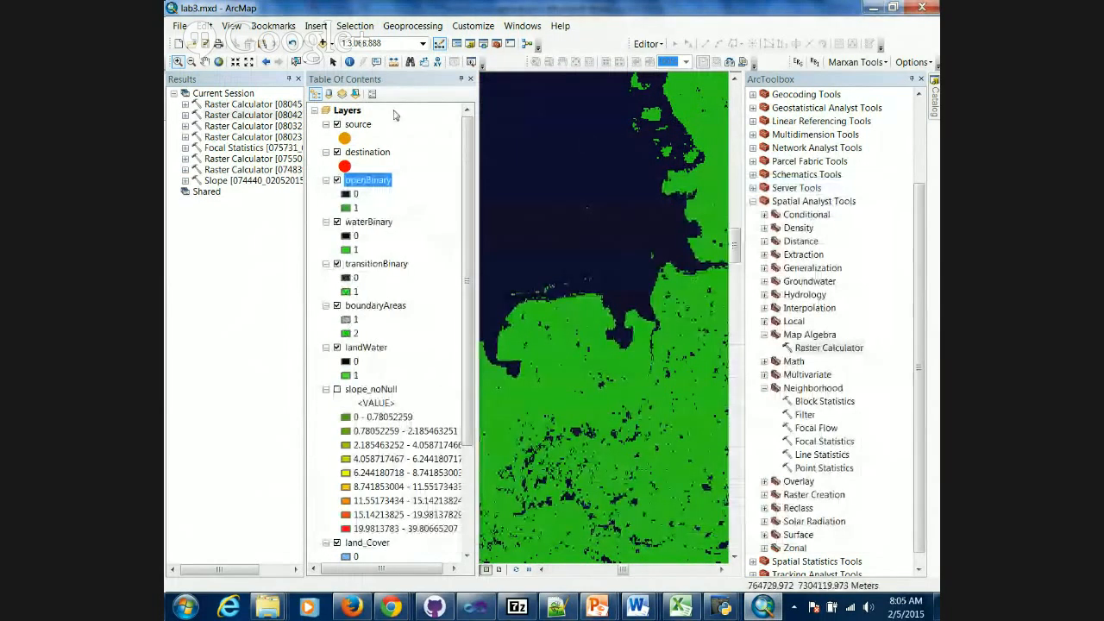
Reopen the openBinary calculation from the results and change its expression to Con("land_Cover" == 2, 1, 0).
double_click(281, 109)
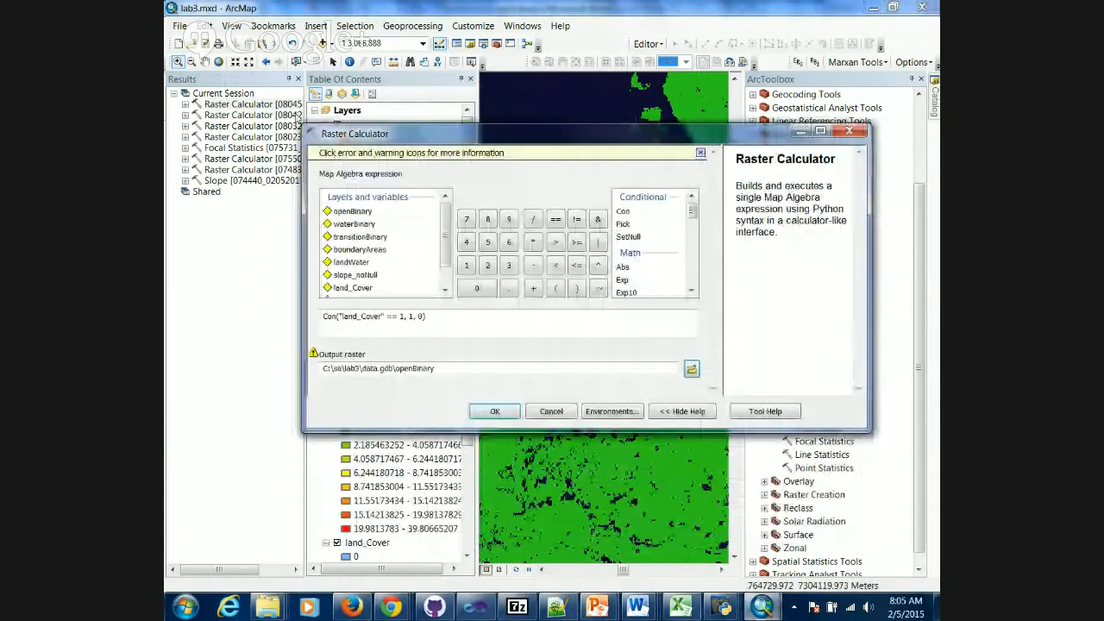
double_click(402, 317)
text(2)
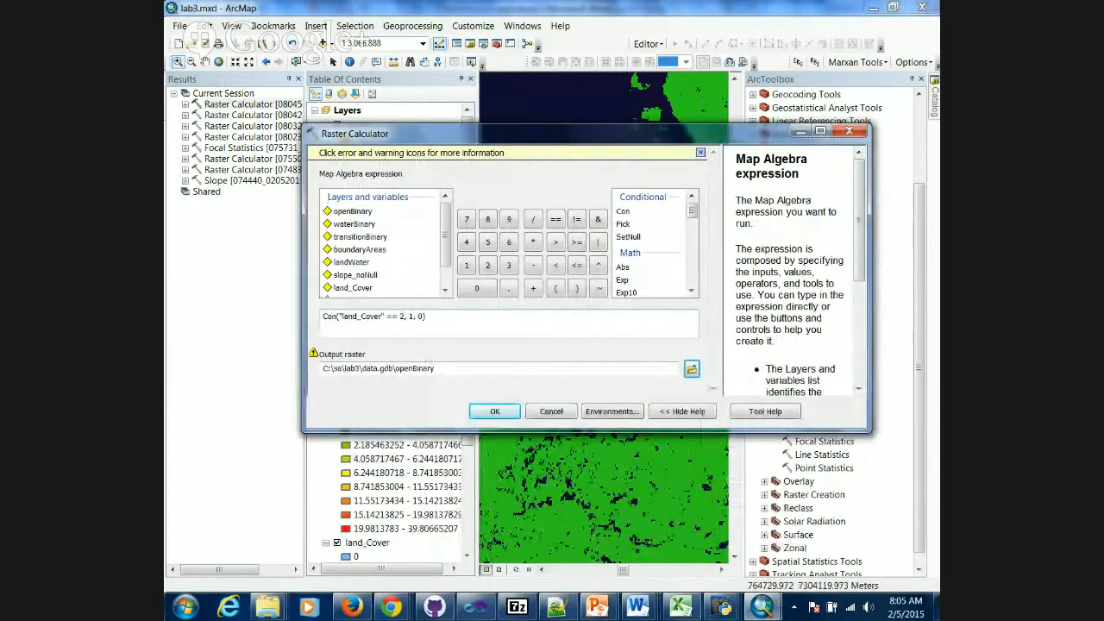
Set the output raster to forestBinary in data.gdb and run the forest calculation.
click(411, 368)
key(BackSpace)
key(BackSpace)
key(BackSpace)
key(BackSpace)
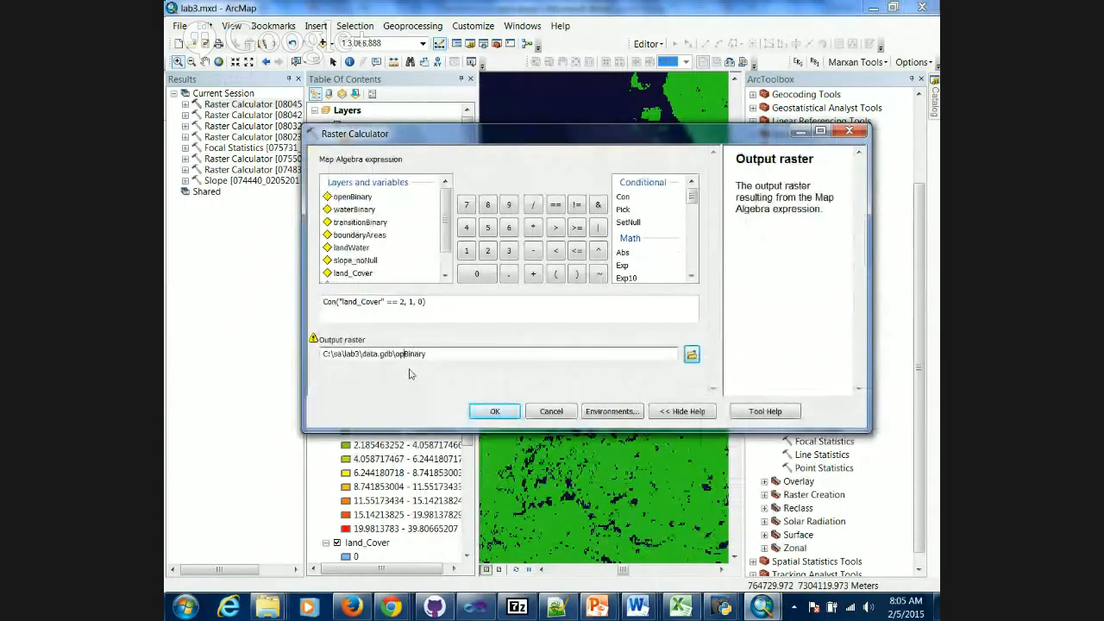
text(forest)
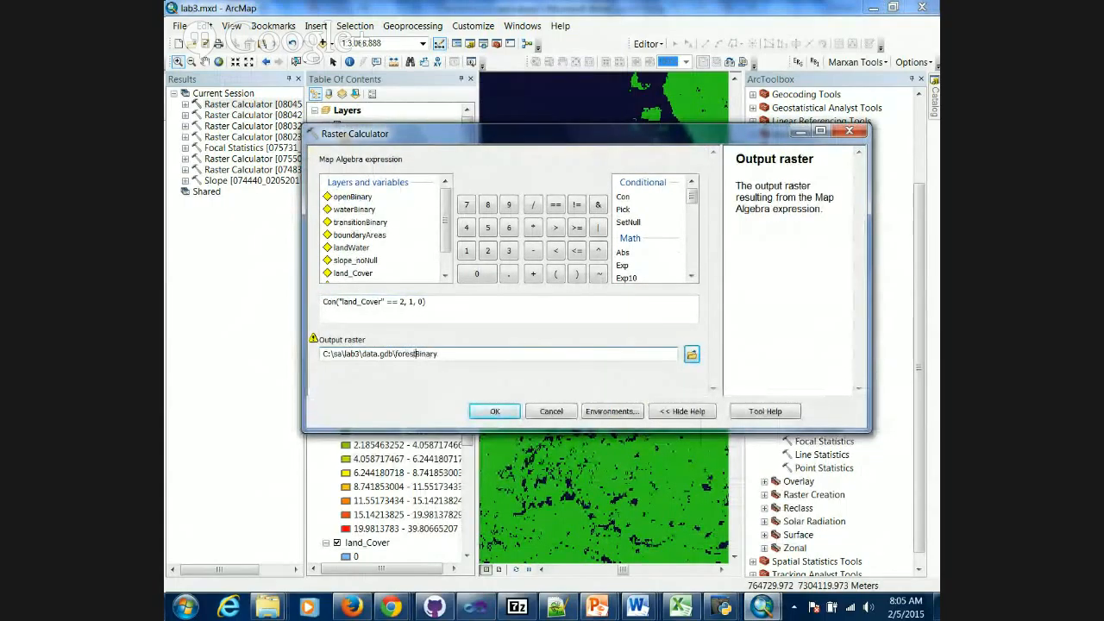
click(486, 415)
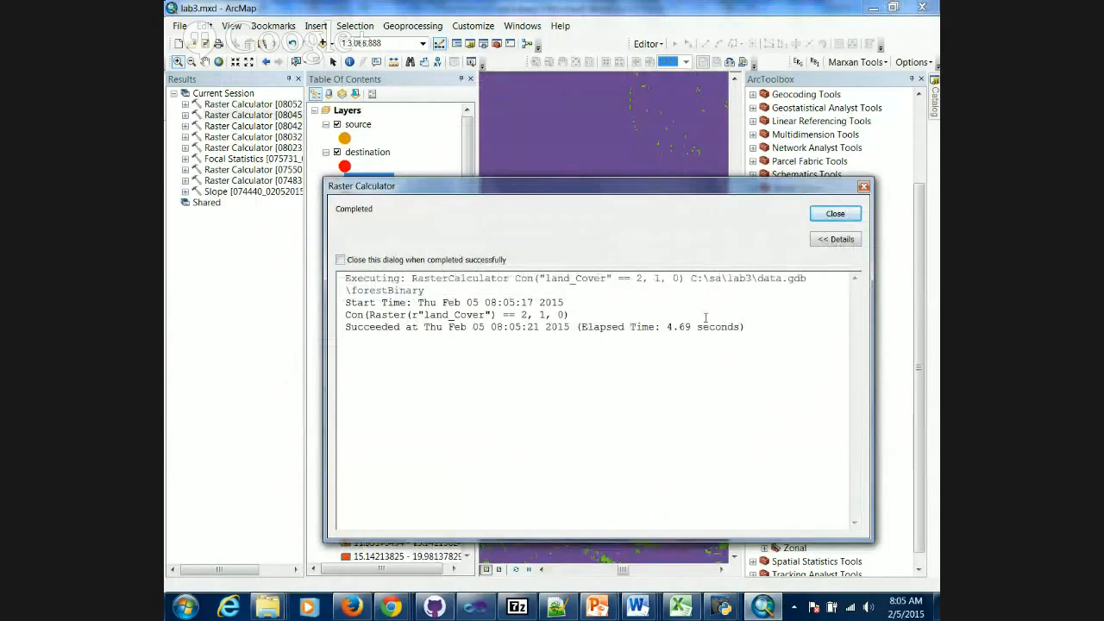
click(850, 213)
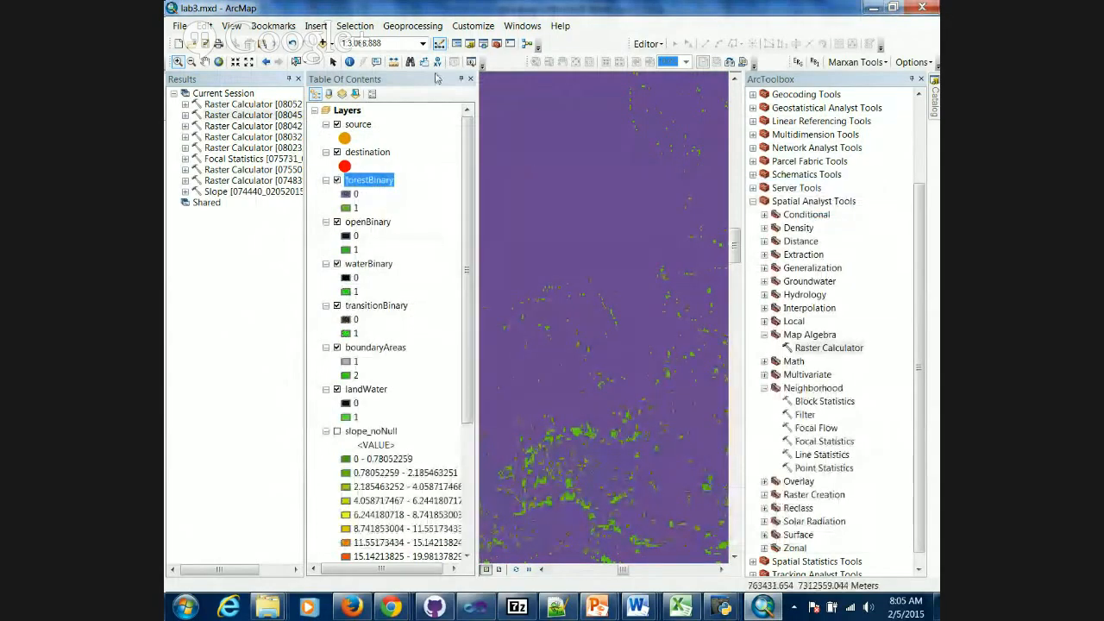
Show the map's full extent and switch off forestBinary, openBinary, waterBinary and transitionBinary one by one to inspect each raster.
click(219, 62)
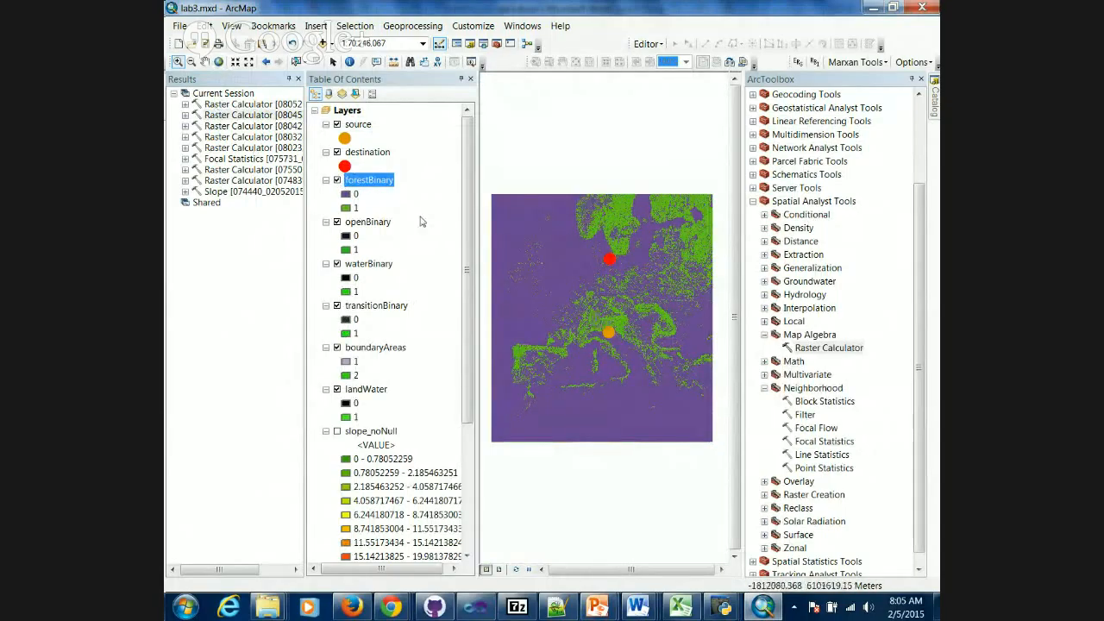
click(337, 180)
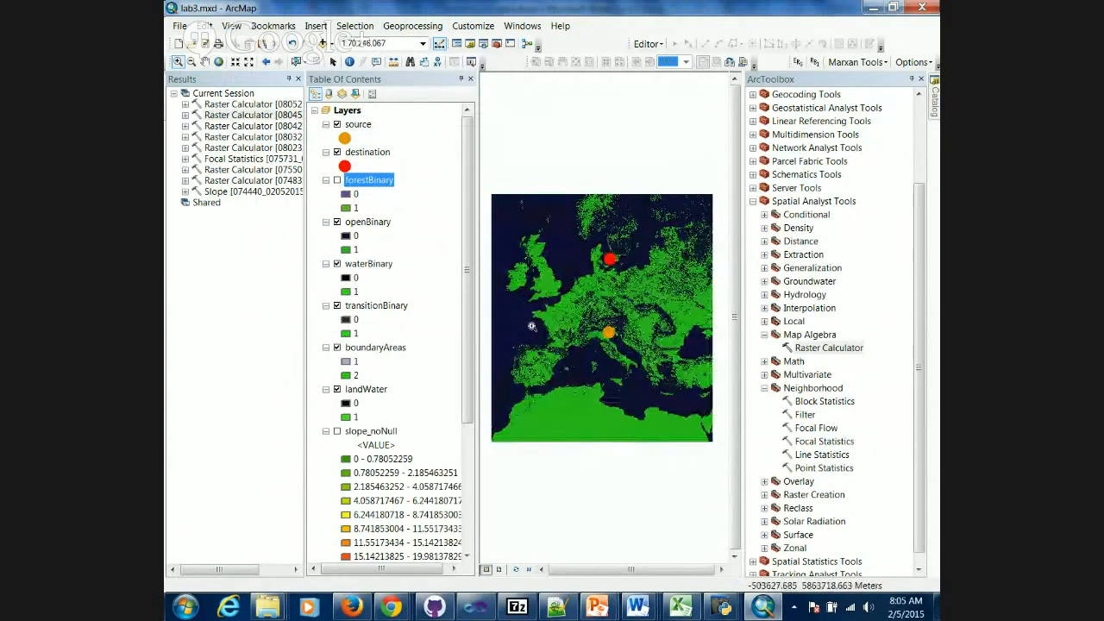
click(336, 222)
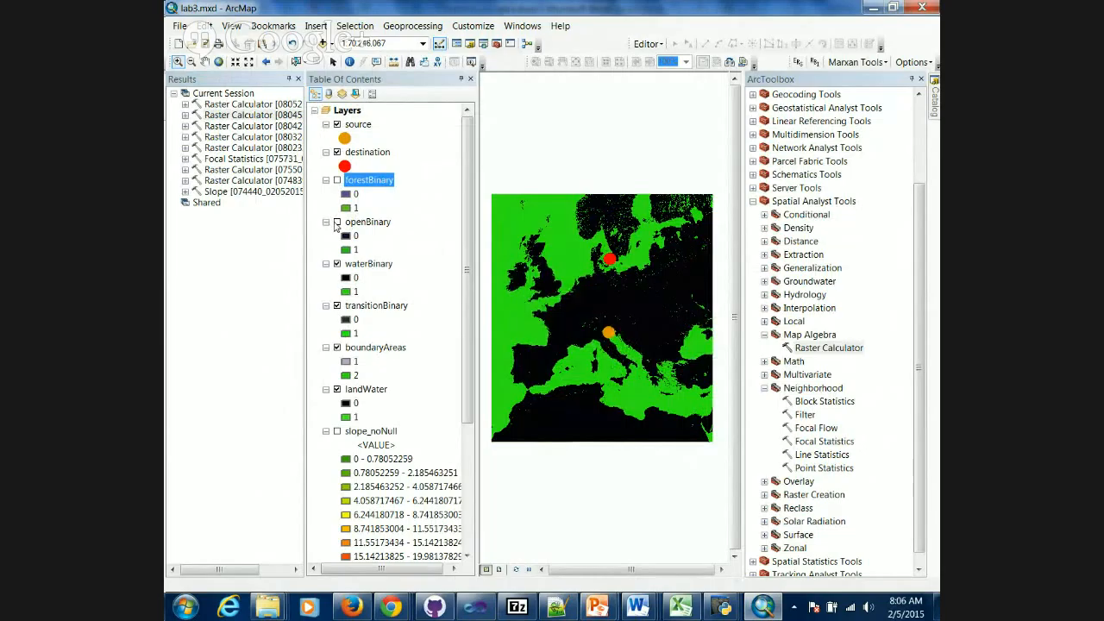
click(336, 265)
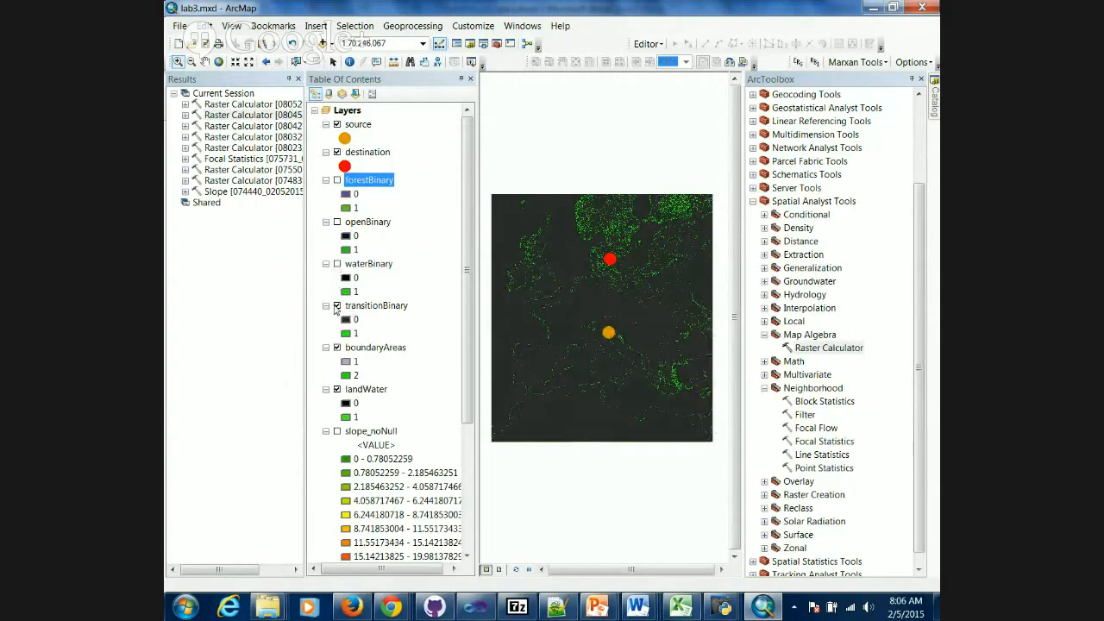
click(337, 306)
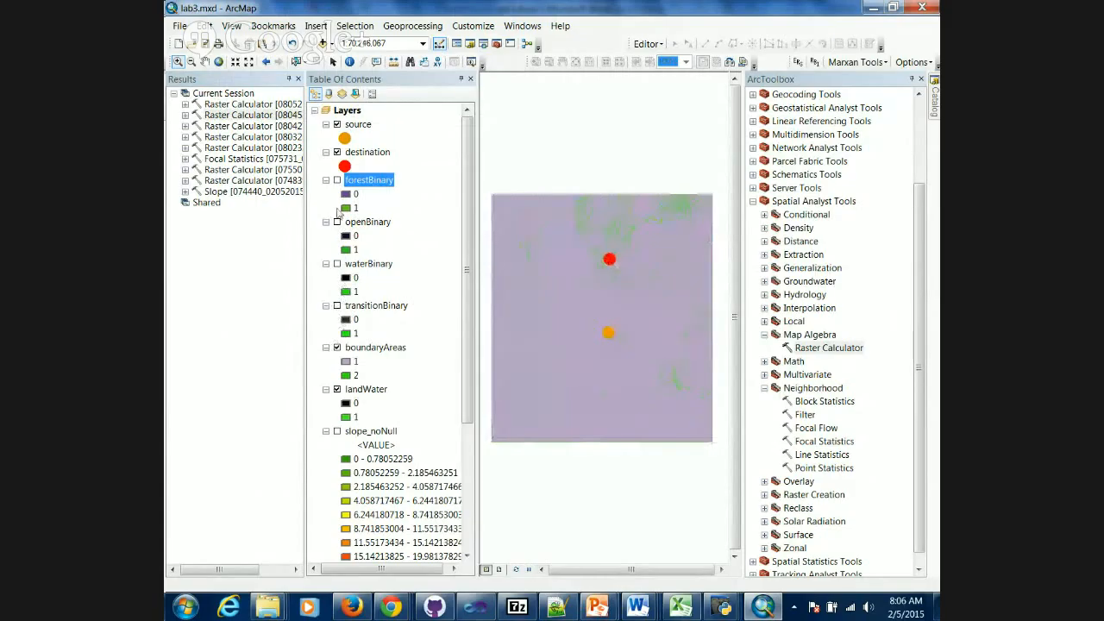
click(354, 181)
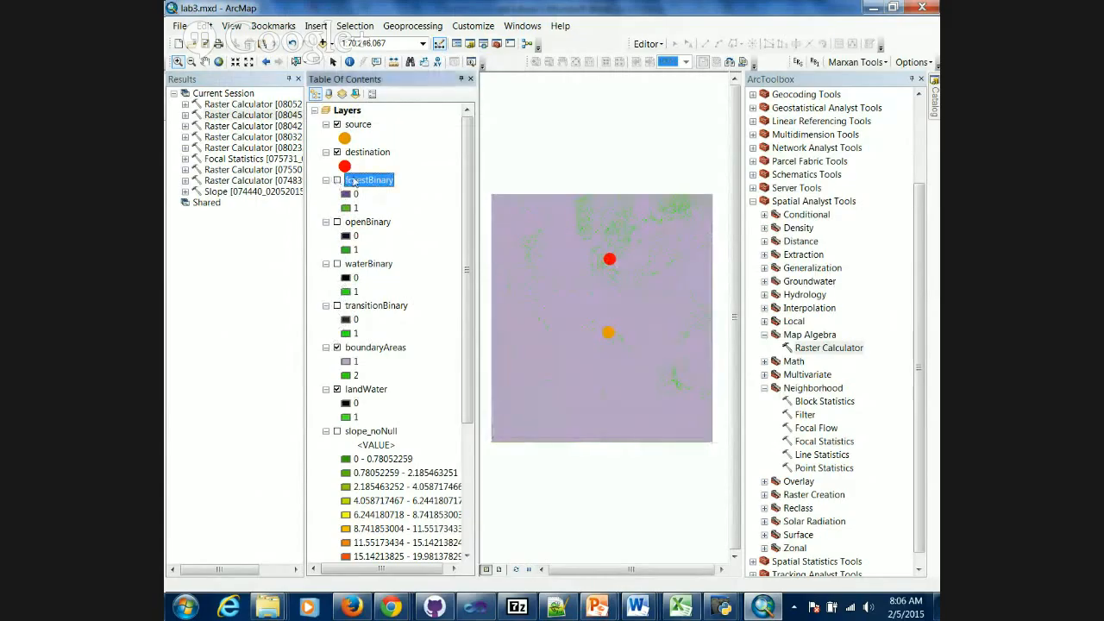
click(362, 224)
click(370, 263)
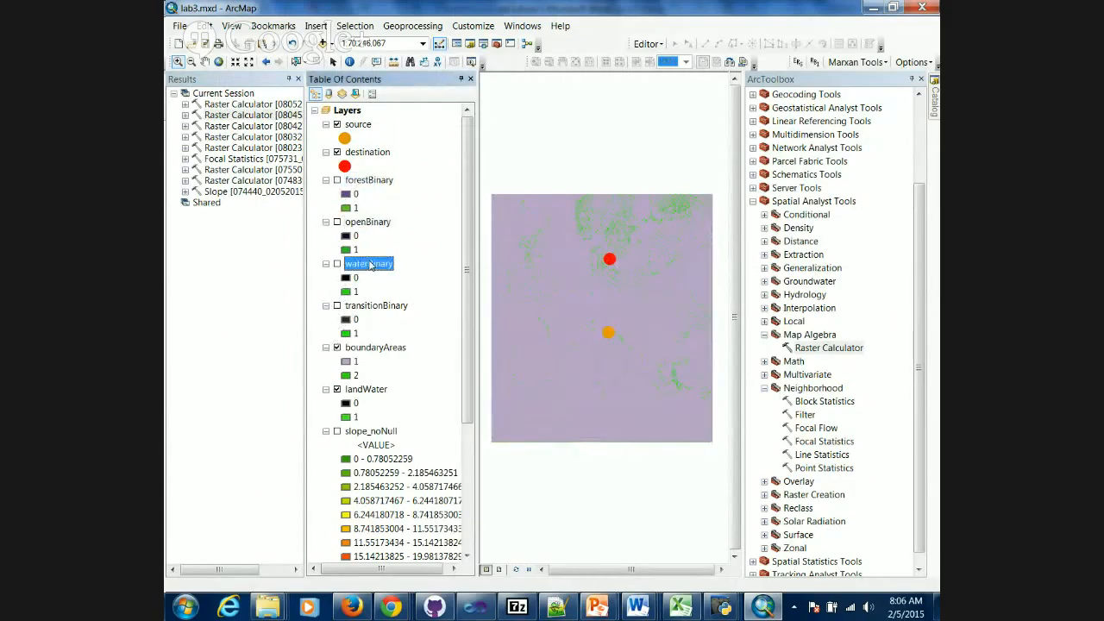
click(372, 308)
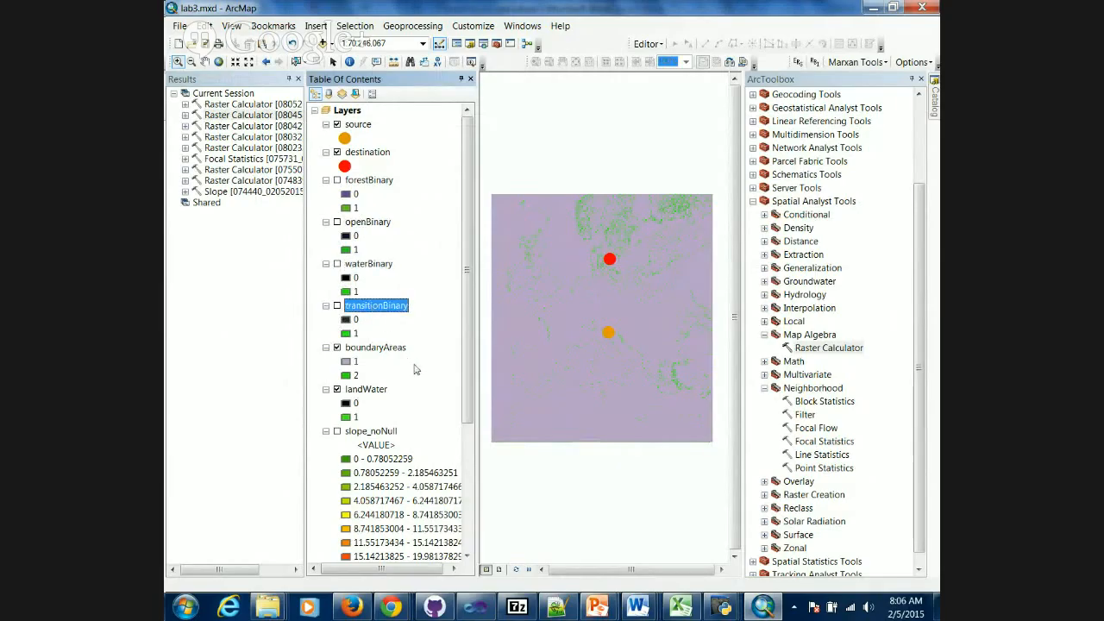
click(370, 430)
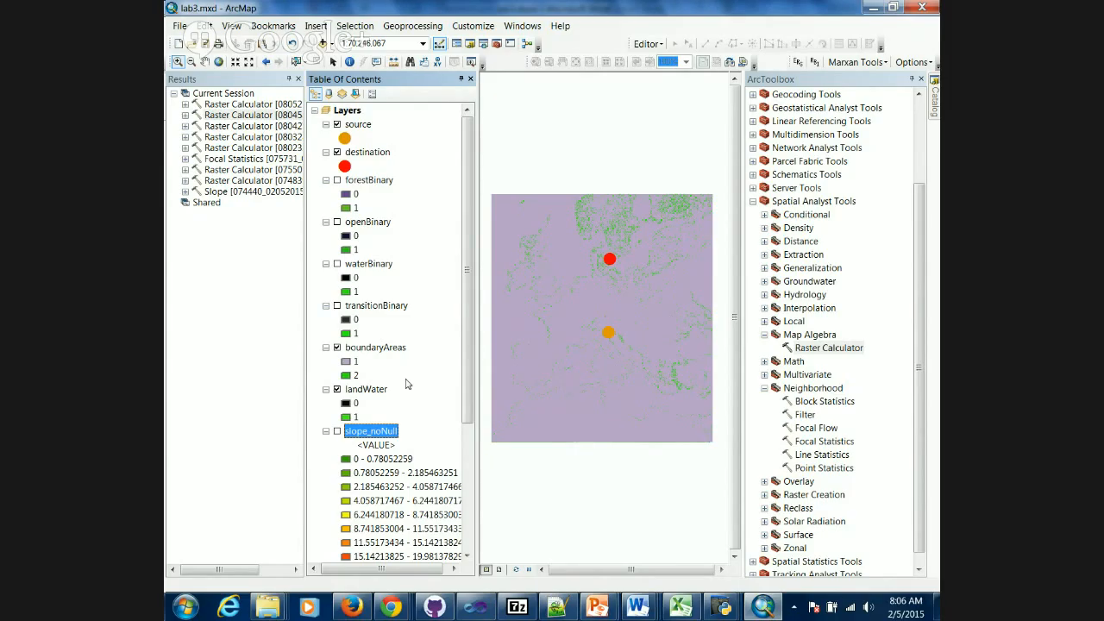
double_click(259, 105)
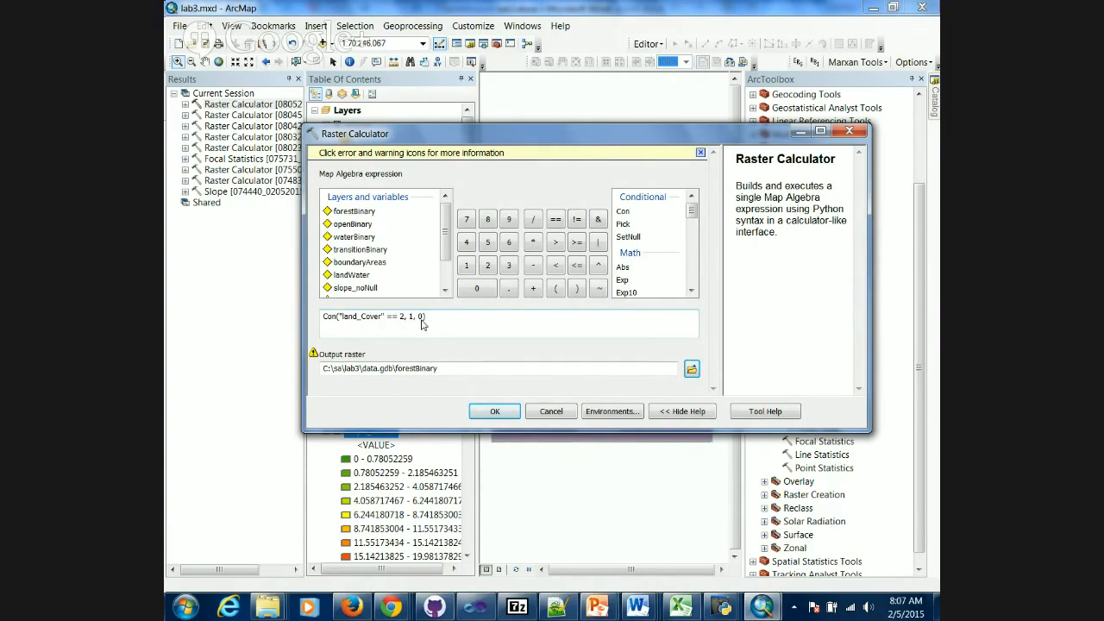
click(539, 411)
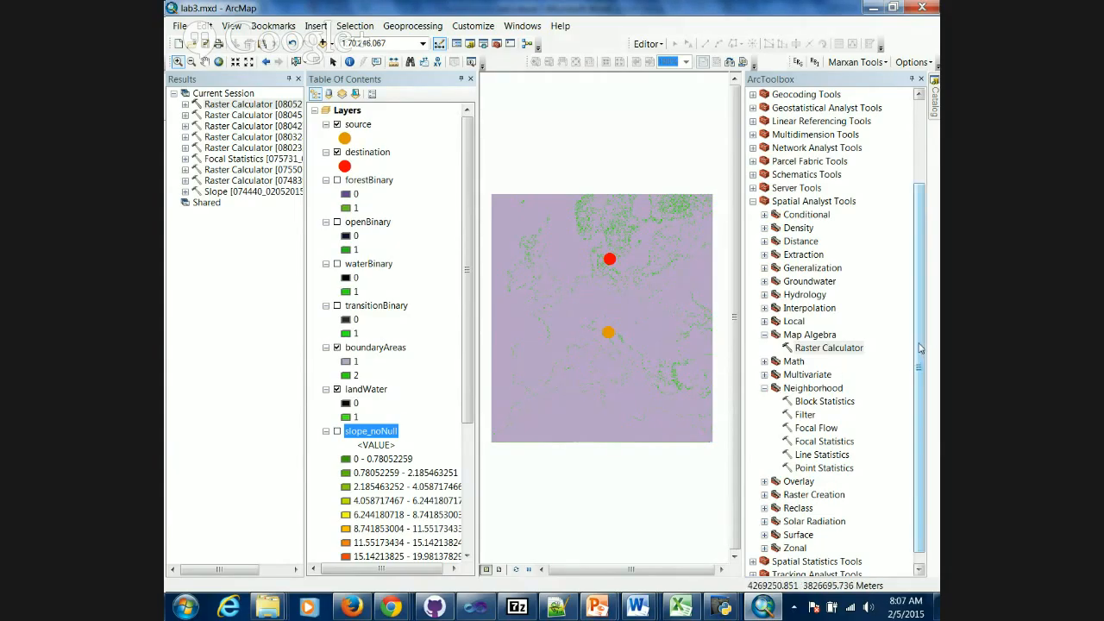
Begin adding a toolbox to ArcToolbox, browsing to the C:\ drive and selecting the cag folder.
drag(920, 348, 920, 251)
click(753, 308)
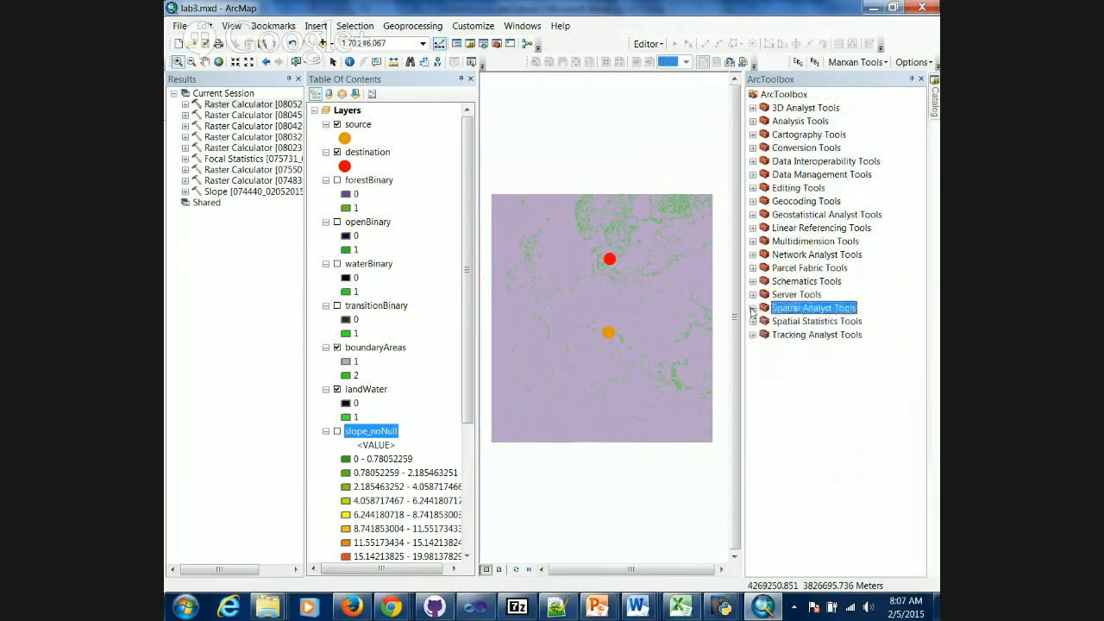
click(781, 95)
right_click(782, 94)
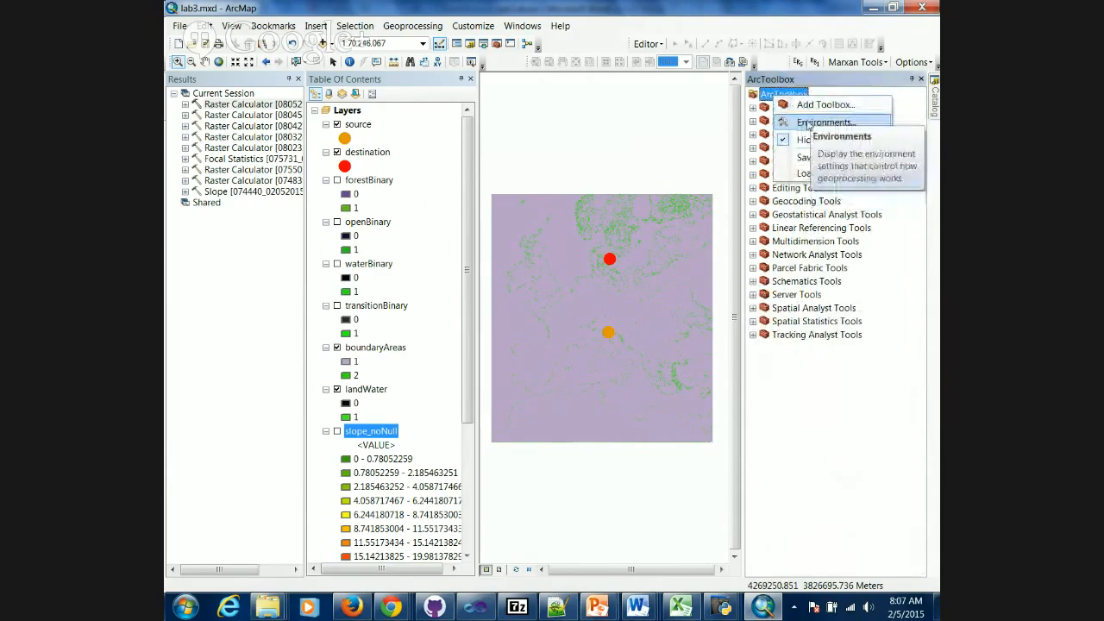
click(824, 104)
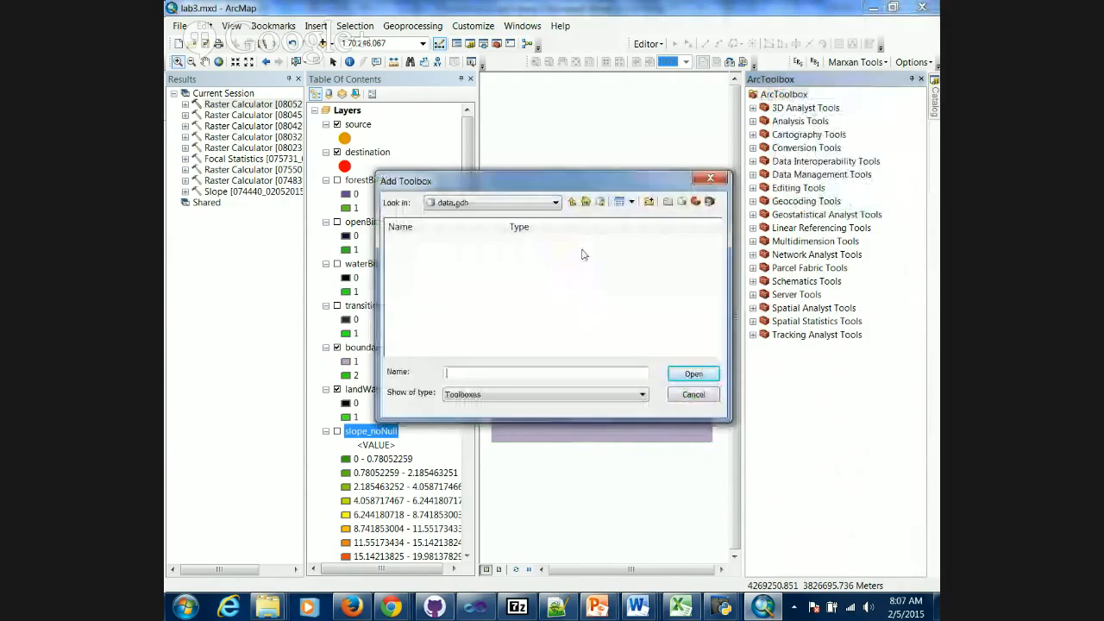
click(557, 203)
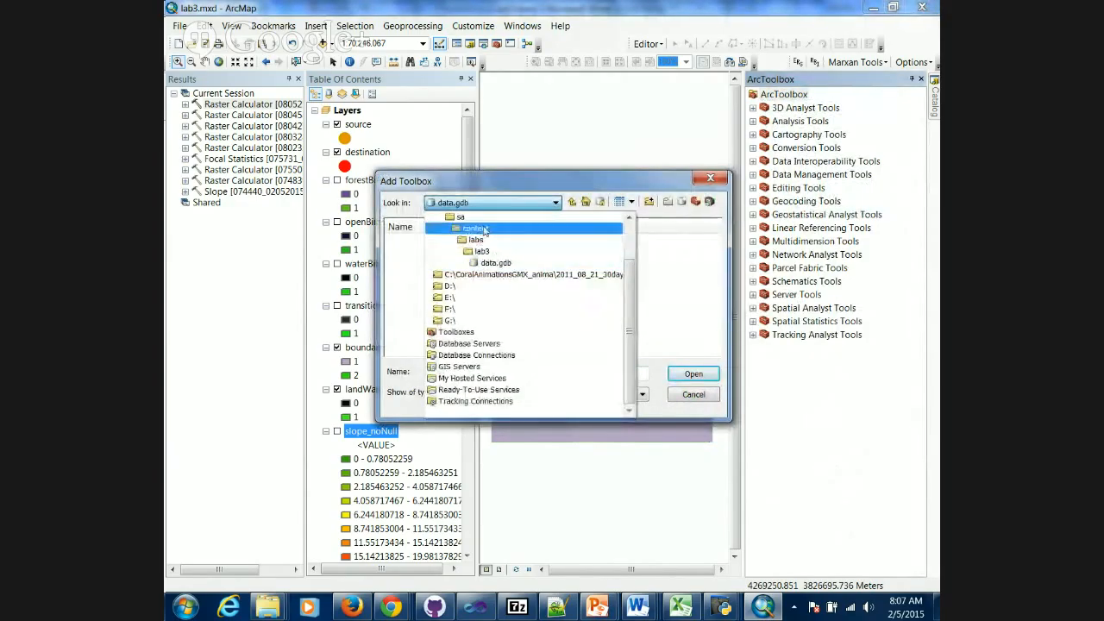
scroll(492, 242, up, 2)
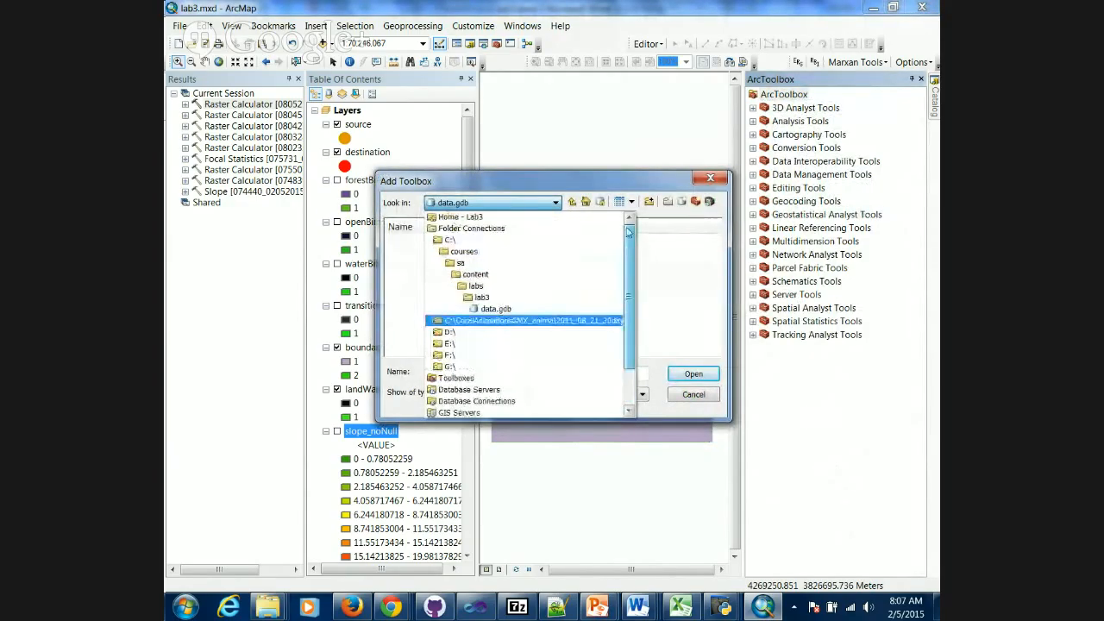
click(494, 245)
click(402, 286)
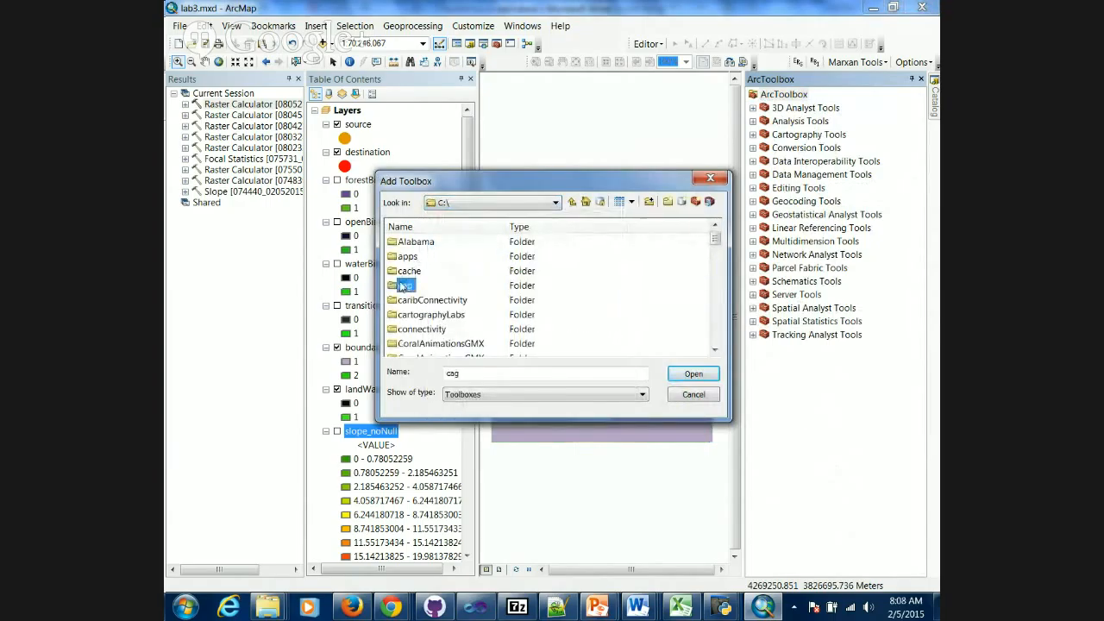
Create a toolbox named lab3 in the C:\sa\lab3 folder and add it to ArcToolbox.
double_click(402, 285)
double_click(400, 240)
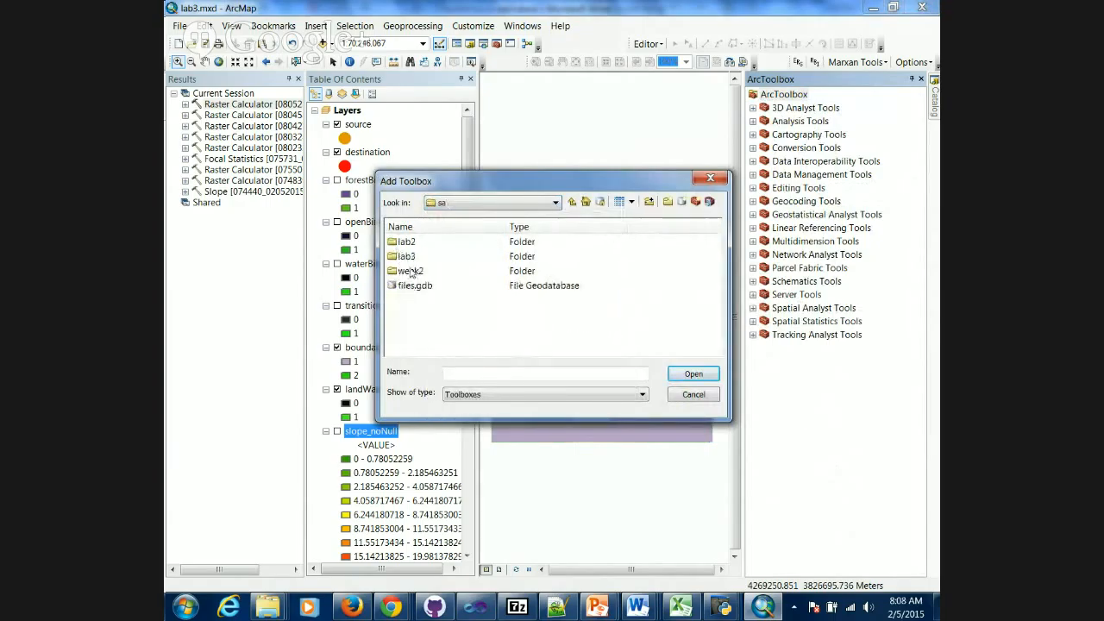
double_click(403, 256)
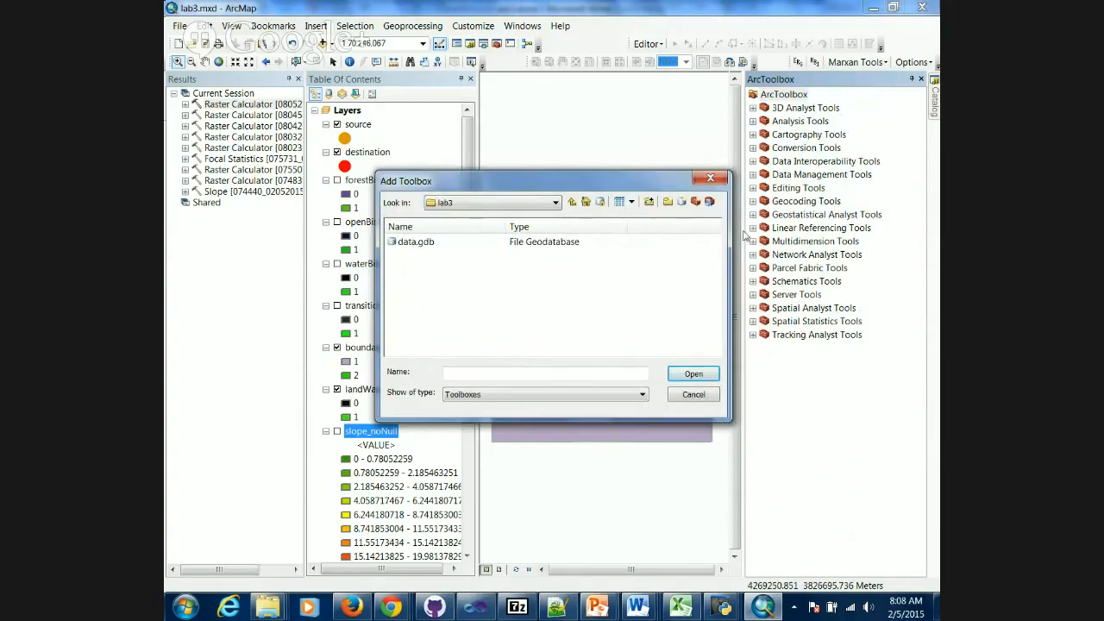
click(695, 201)
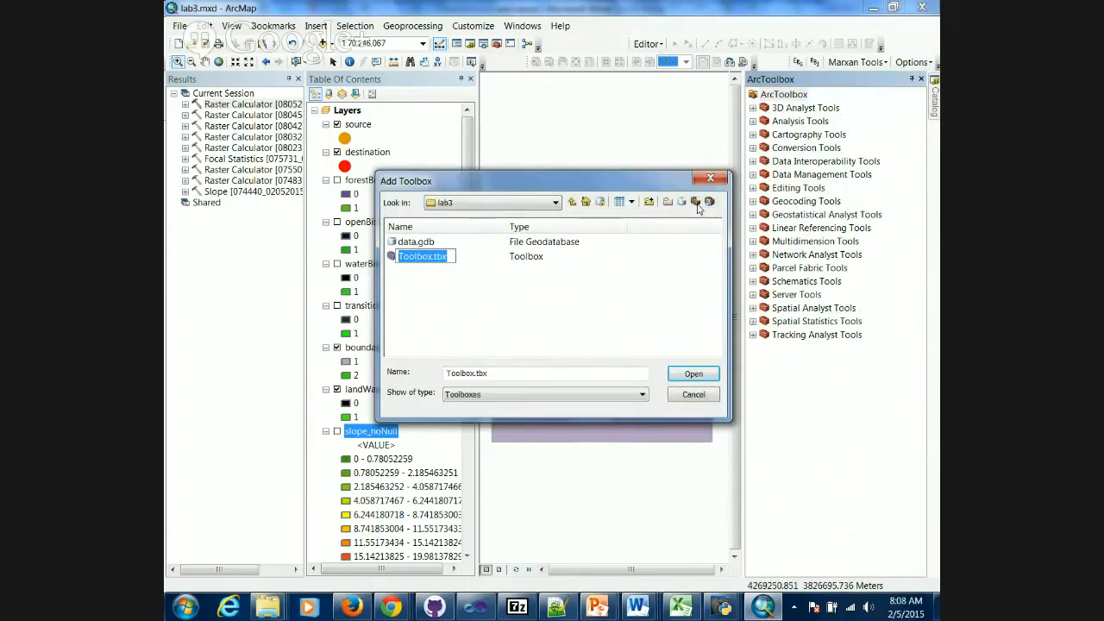
text(lab)
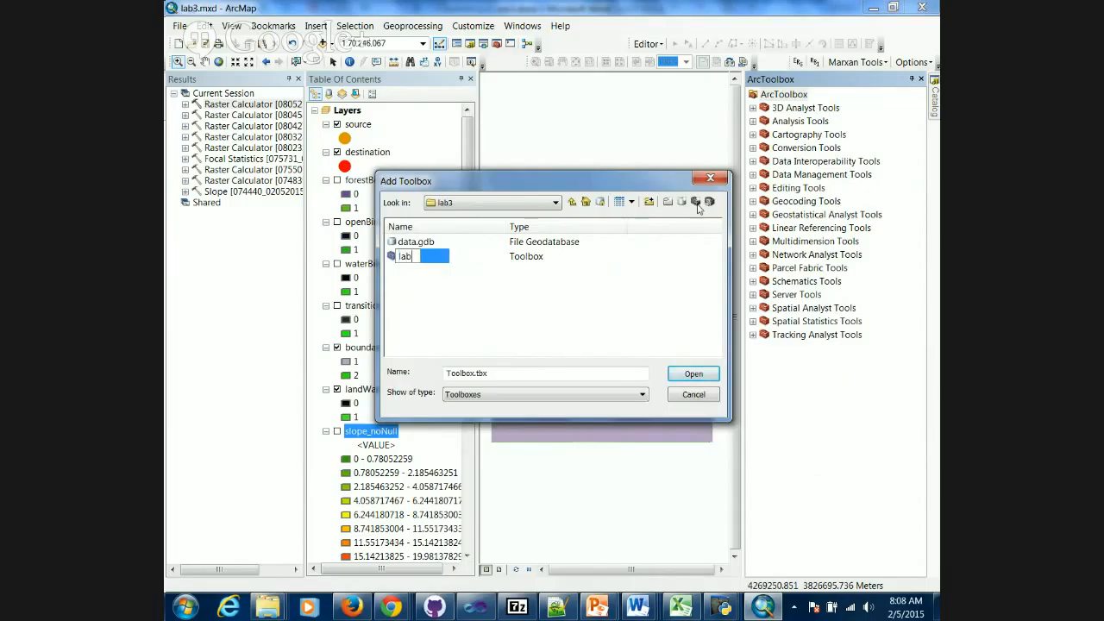
text(3)
click(647, 316)
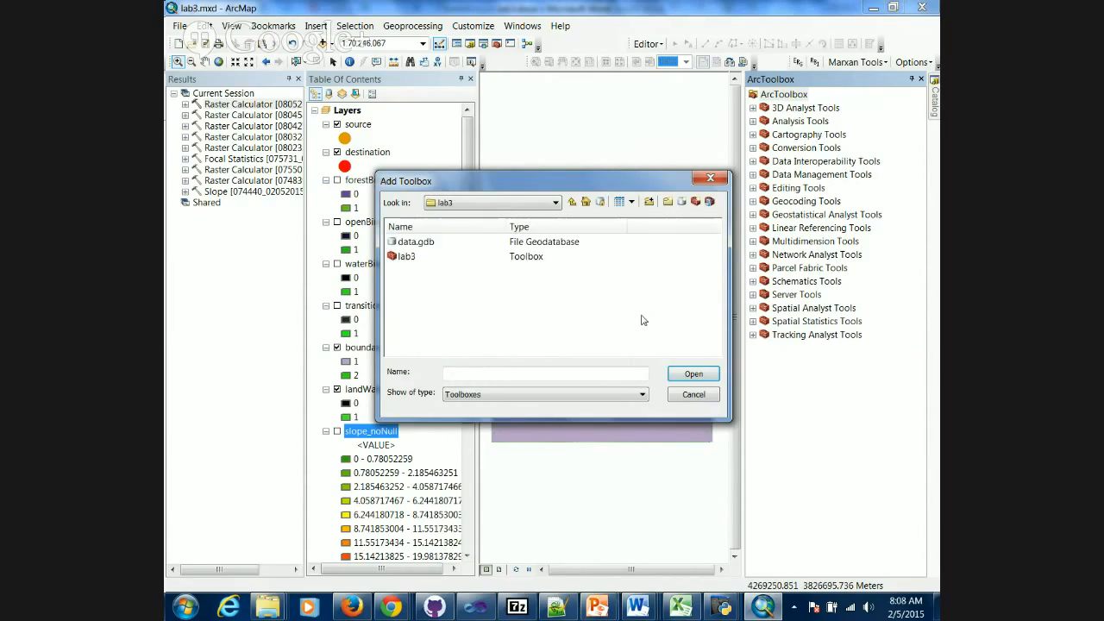
click(402, 261)
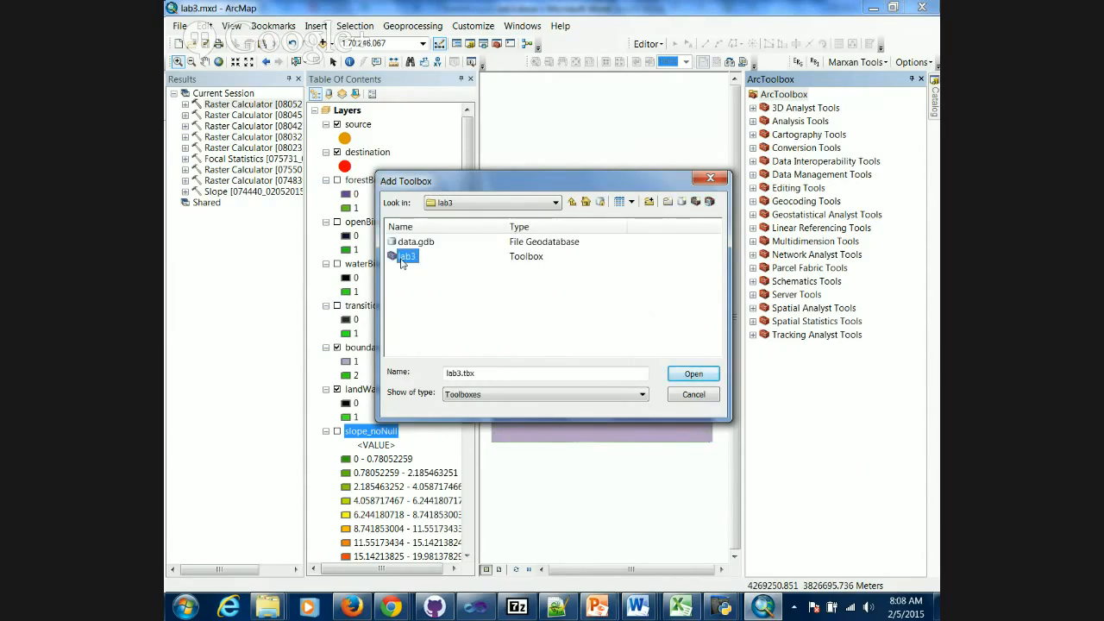
click(686, 377)
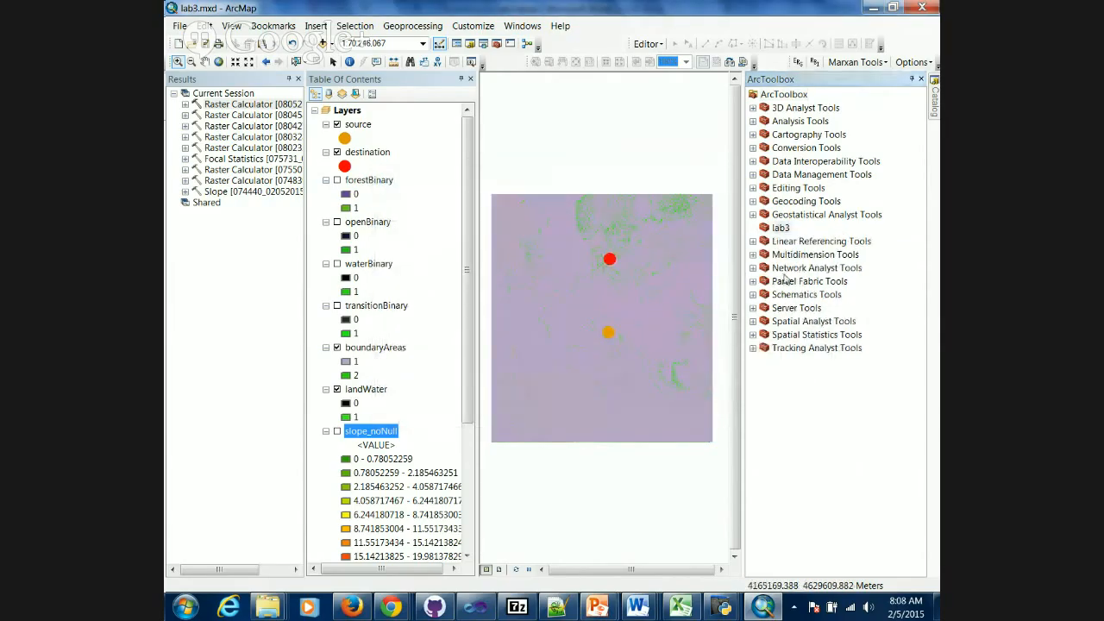
Create a new model in the lab3 toolbox, then reposition and enlarge its window.
click(779, 229)
right_click(779, 233)
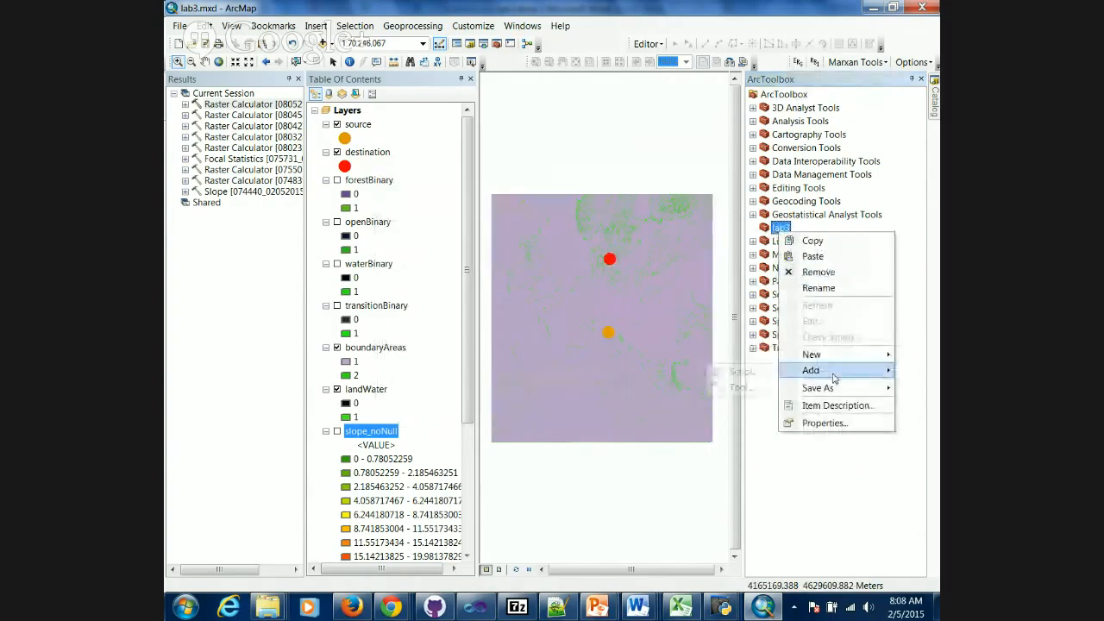
mouse_move(815, 355)
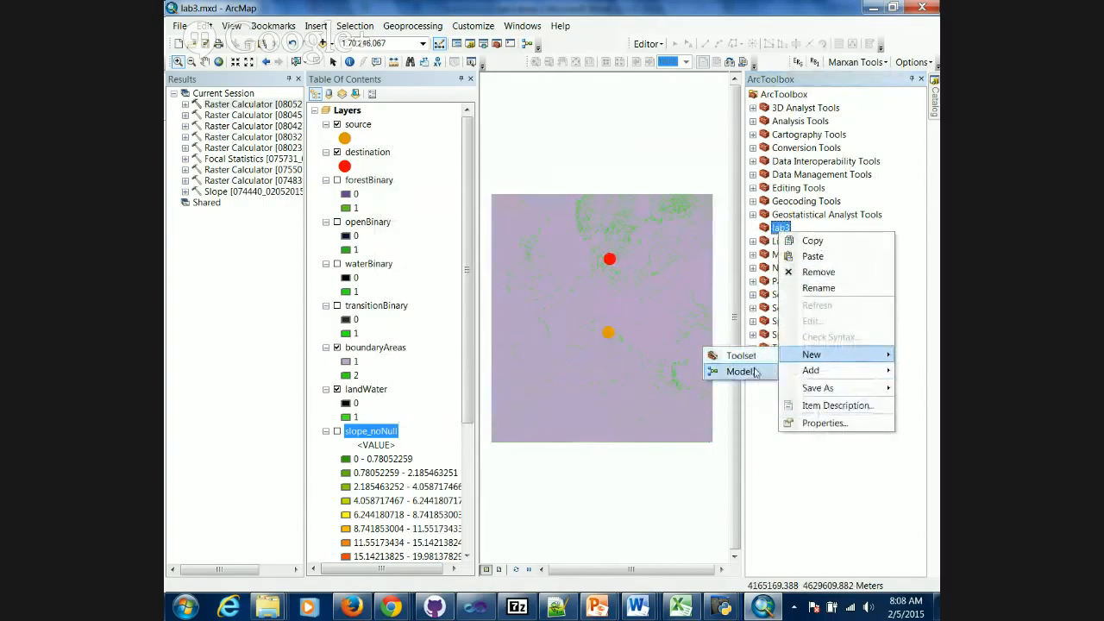
click(738, 371)
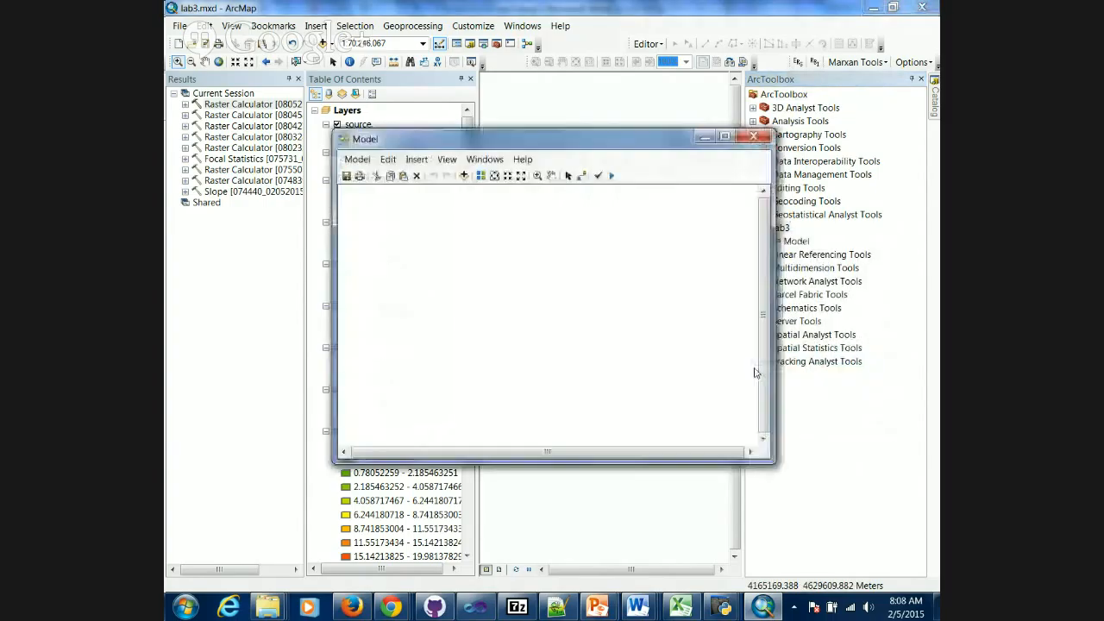
drag(524, 140, 423, 133)
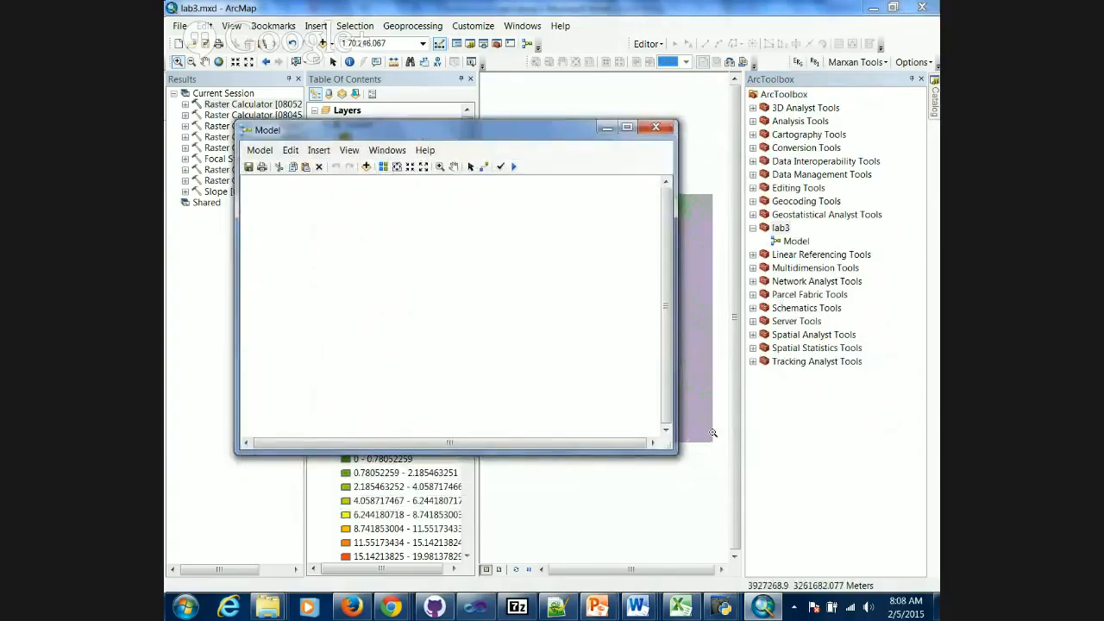
drag(668, 453, 697, 537)
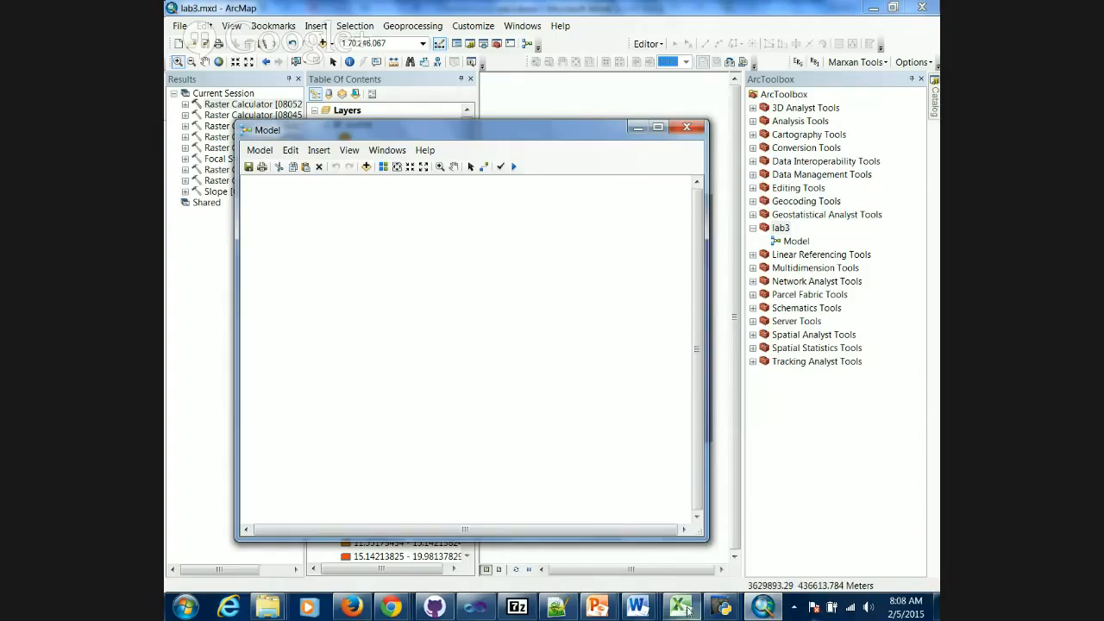
Switch to Word to review the cost formula in Document1, then return to the ArcMap model.
mouse_move(638, 607)
click(792, 530)
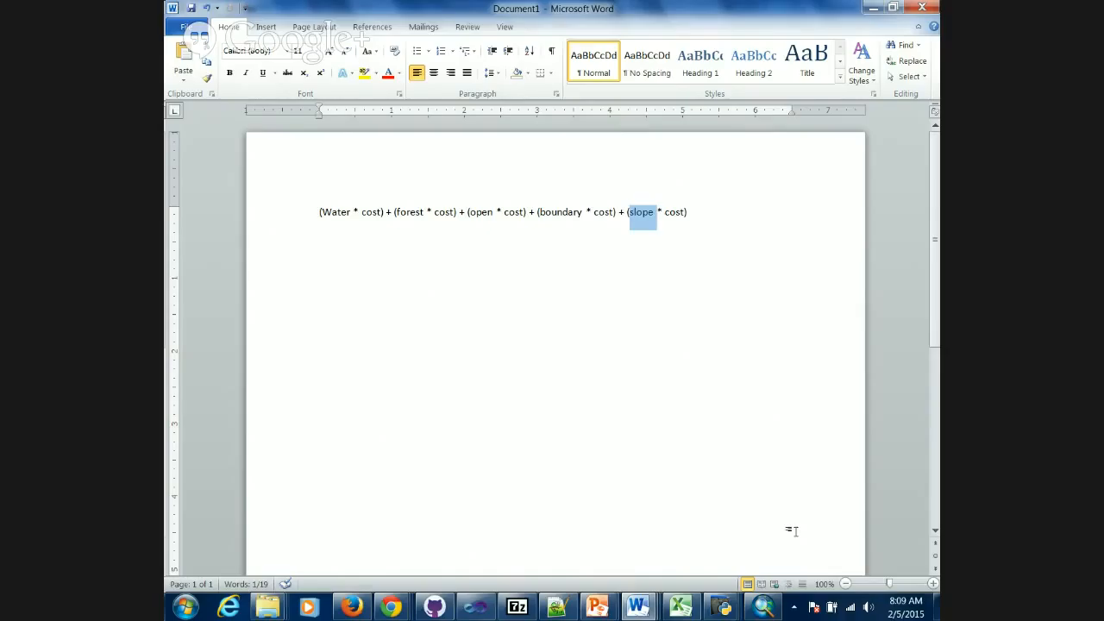
key(alt+Tab)
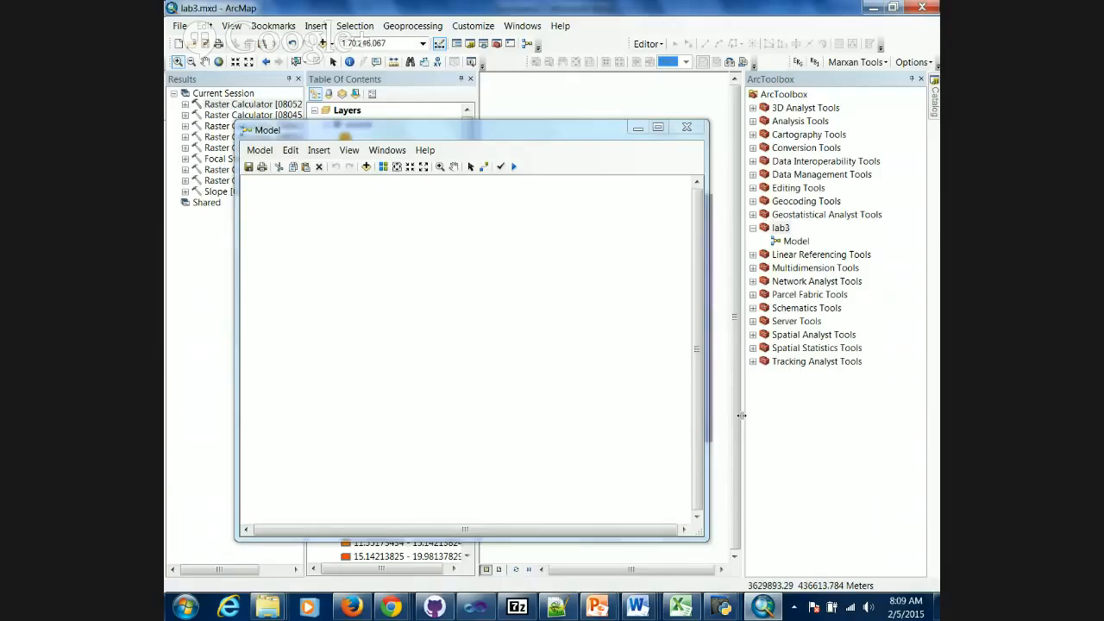
Examine the data types available for a new model variable, including Long and Double, without creating one.
click(321, 235)
right_click(321, 234)
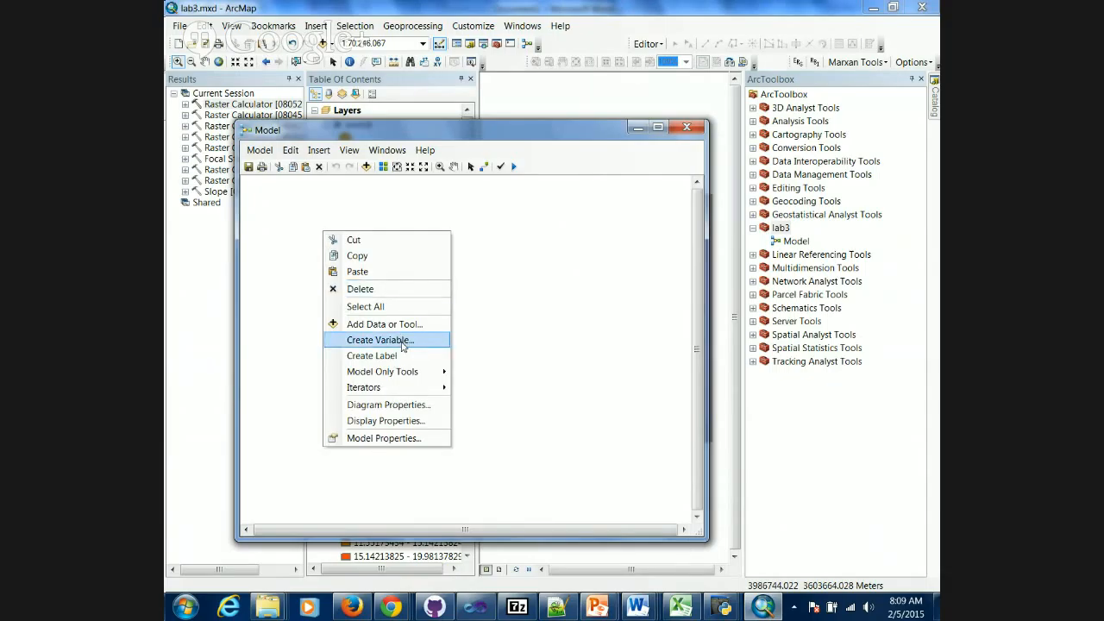
click(278, 282)
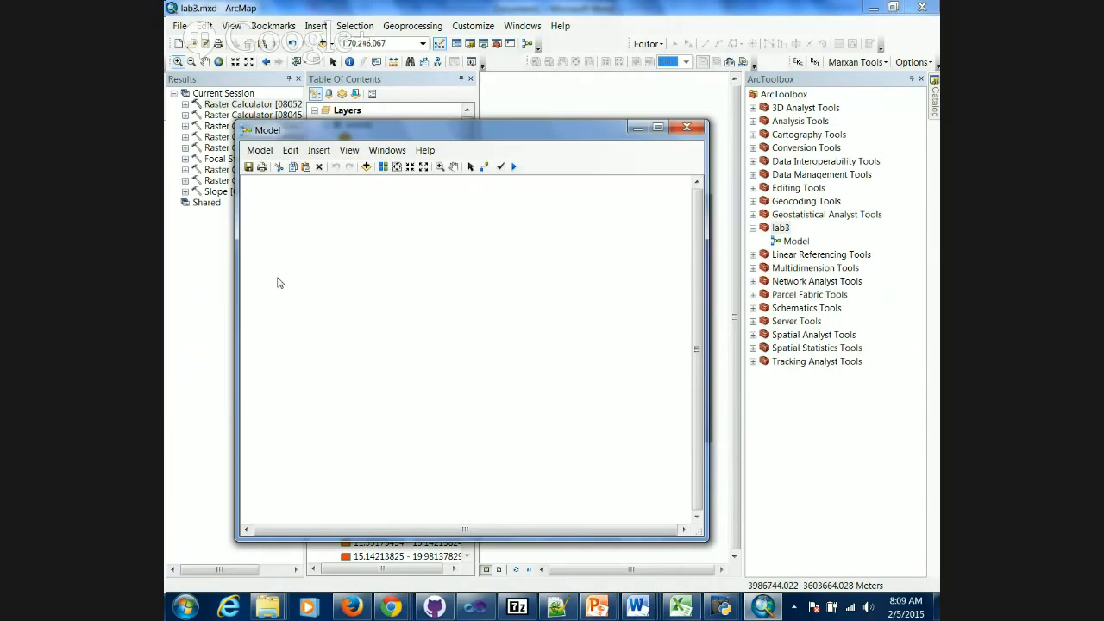
right_click(277, 282)
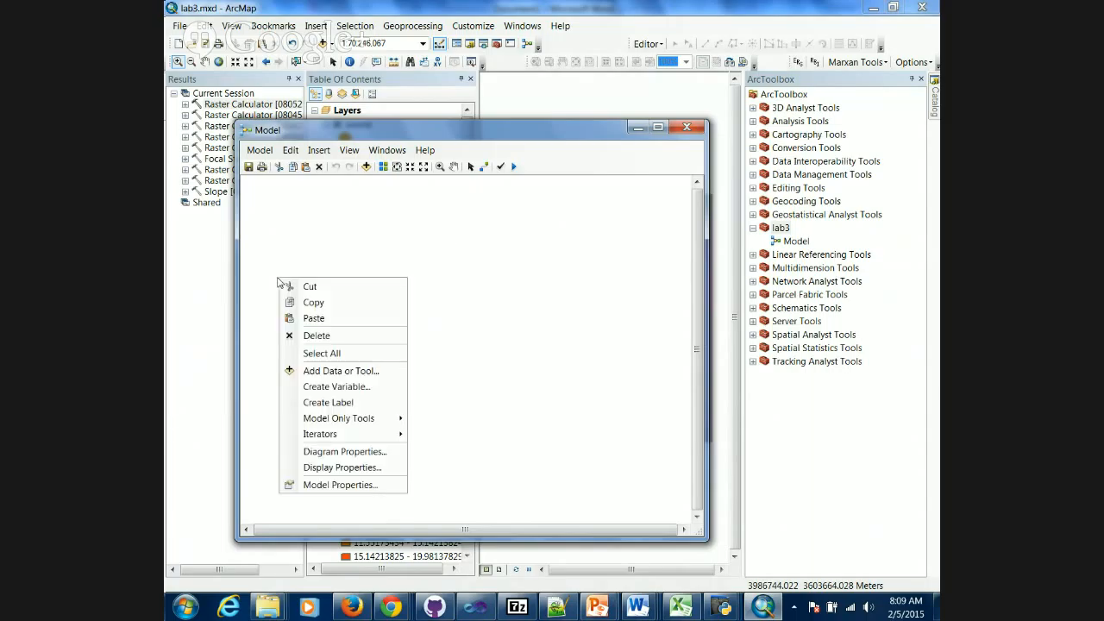
click(321, 386)
drag(546, 314, 542, 362)
key(n)
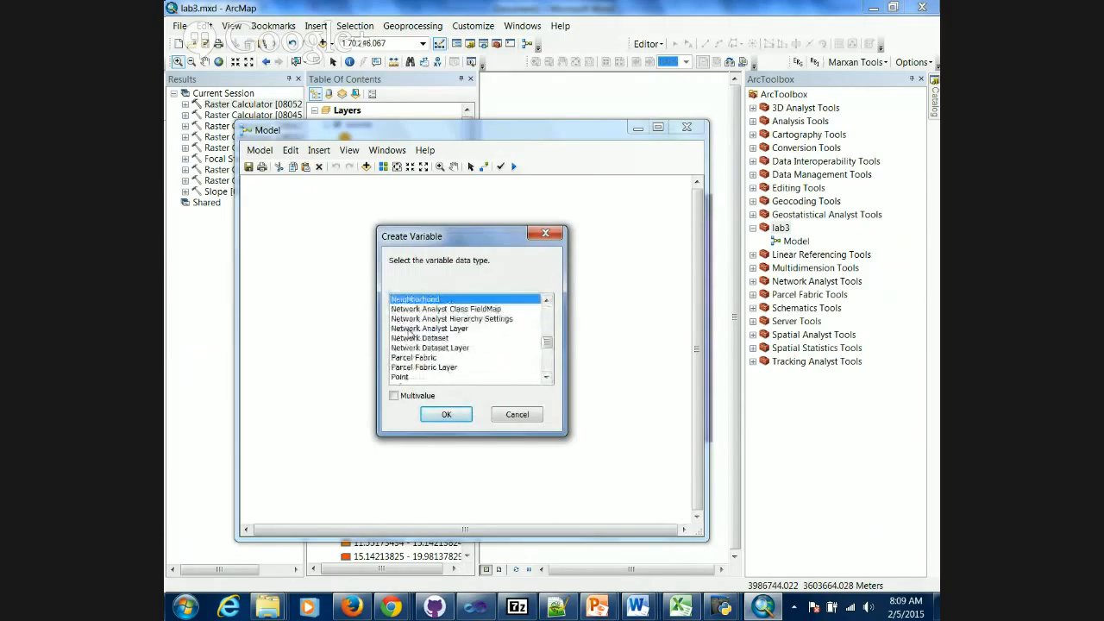
click(546, 302)
drag(546, 345, 547, 313)
click(410, 321)
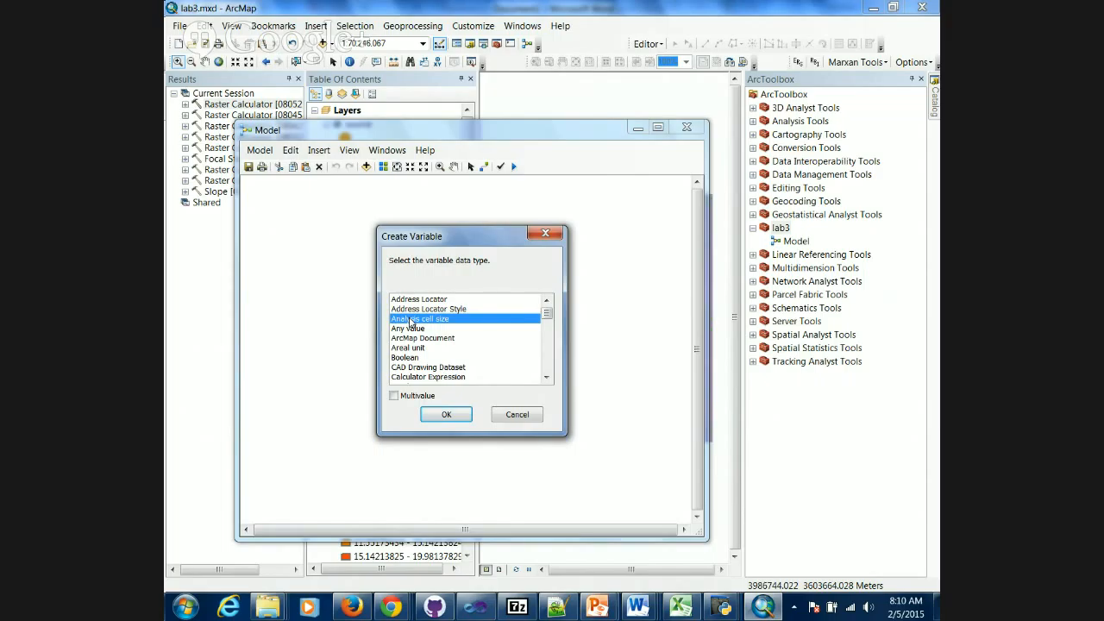
key(n)
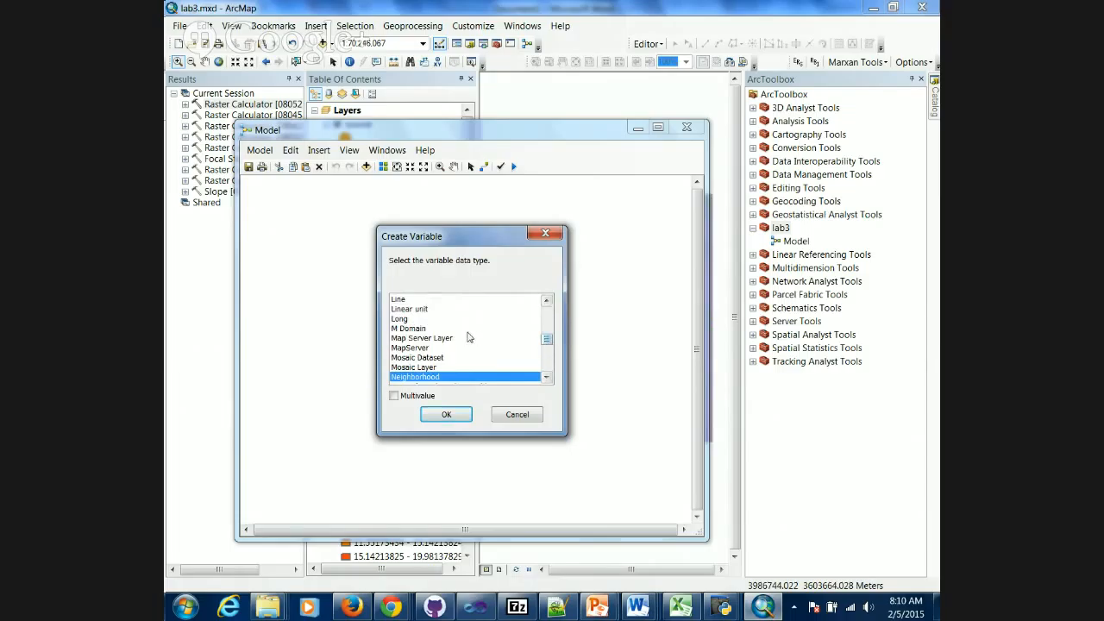
click(402, 320)
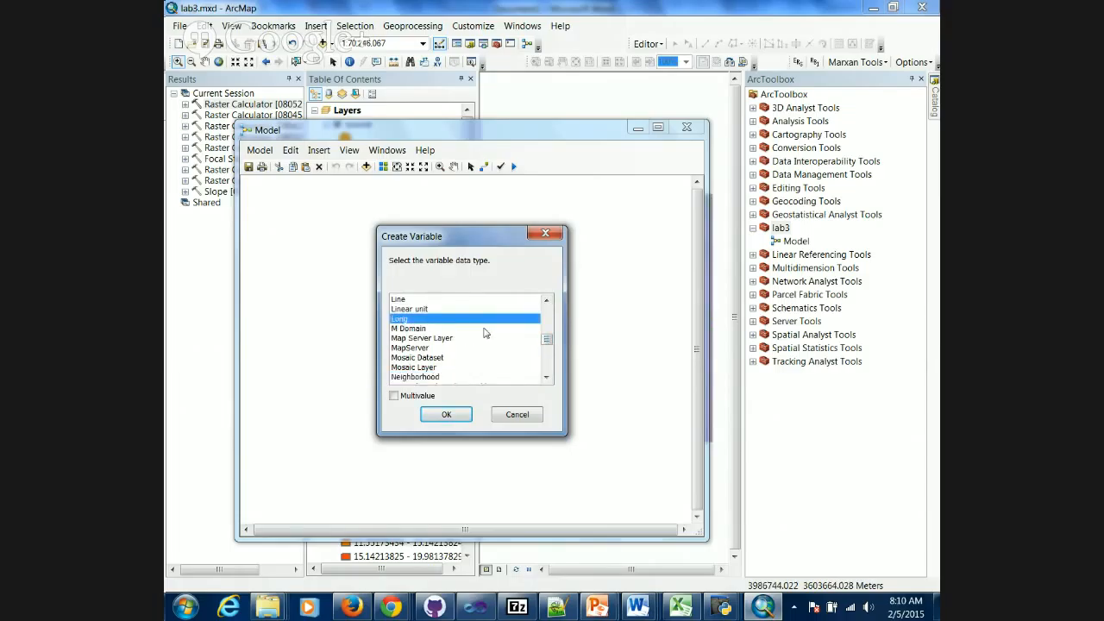
click(410, 357)
key(f)
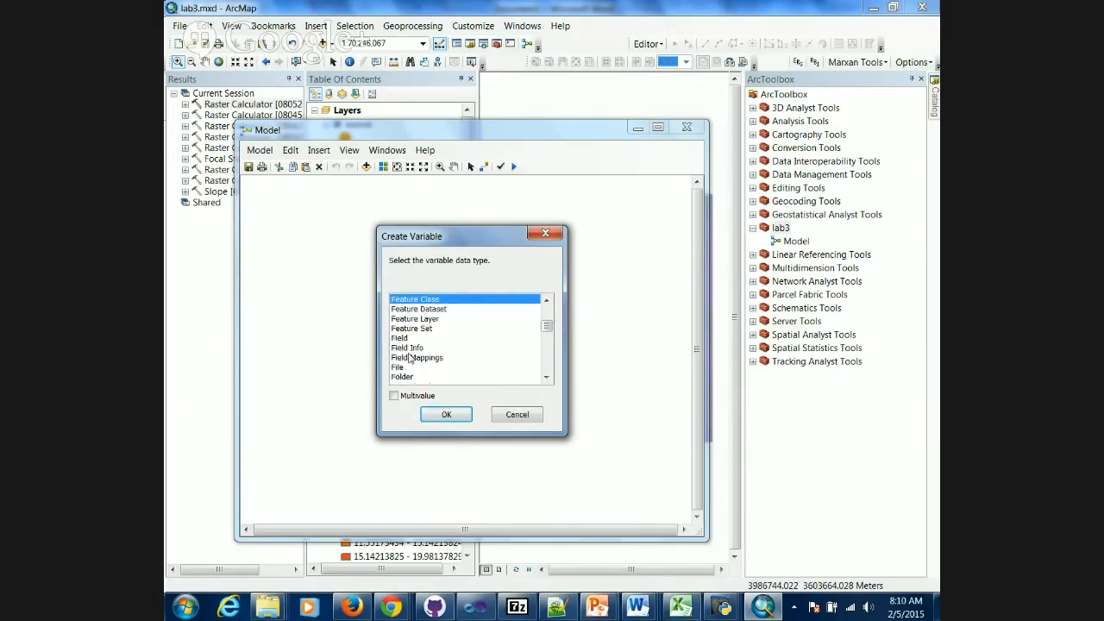
key(d)
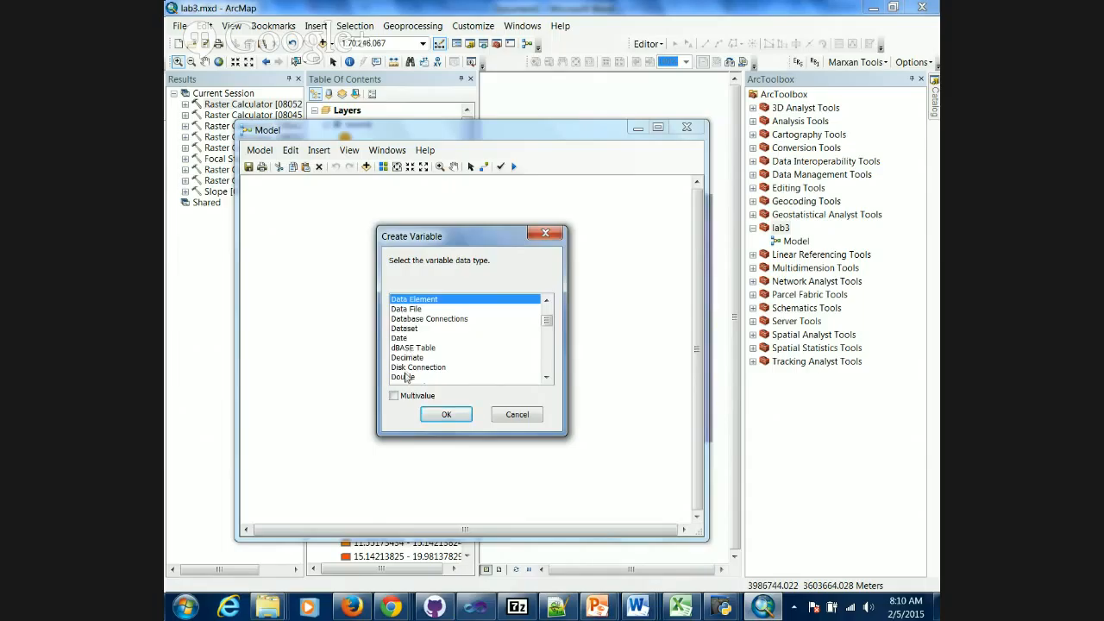
click(403, 377)
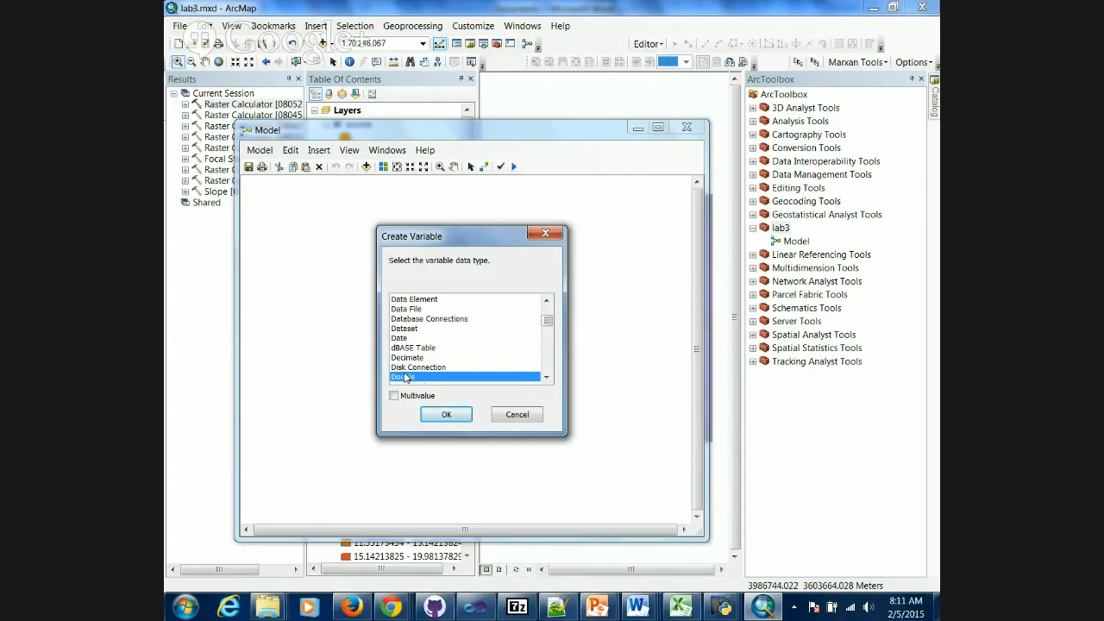
click(764, 607)
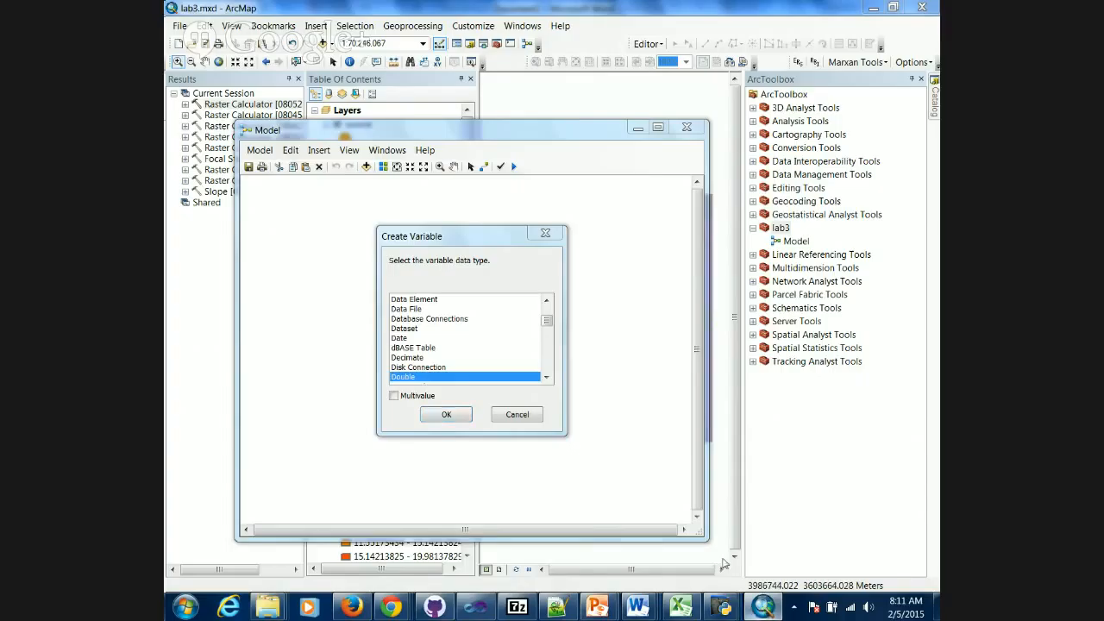
click(530, 414)
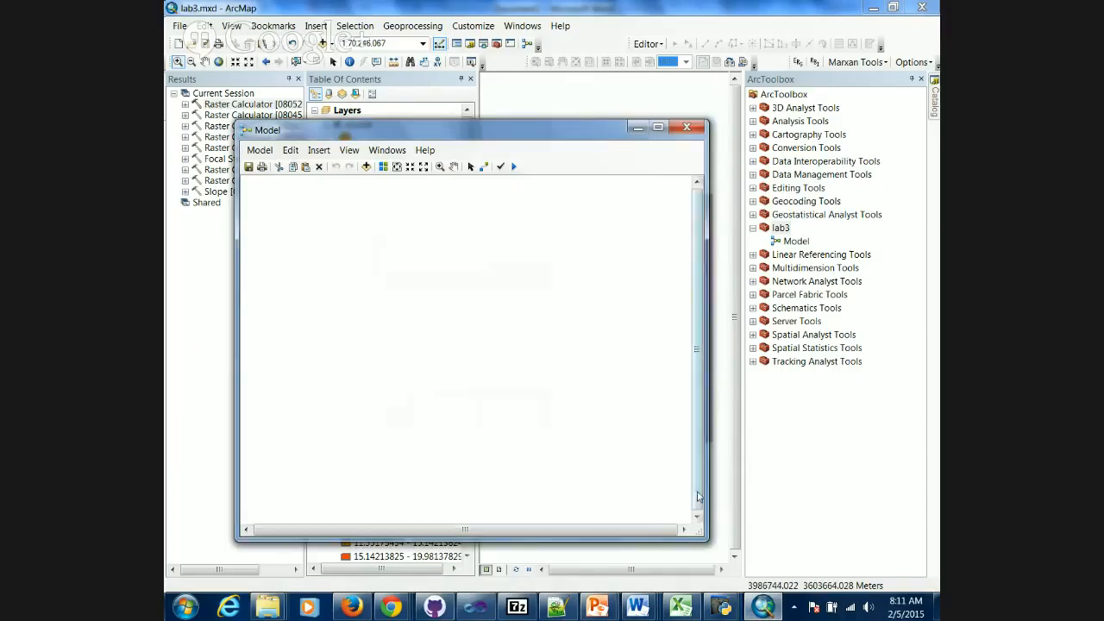
Switch to Word, minimize the cost formula document, check the lab3.docx assignment text and return to ArcMap.
key(alt+Tab)
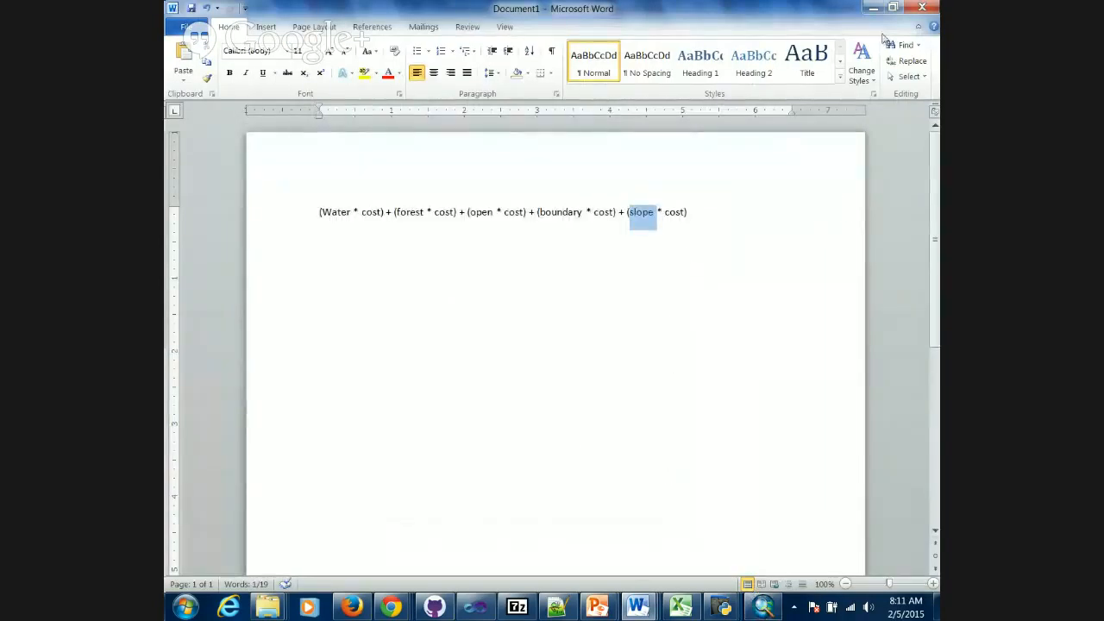
click(873, 8)
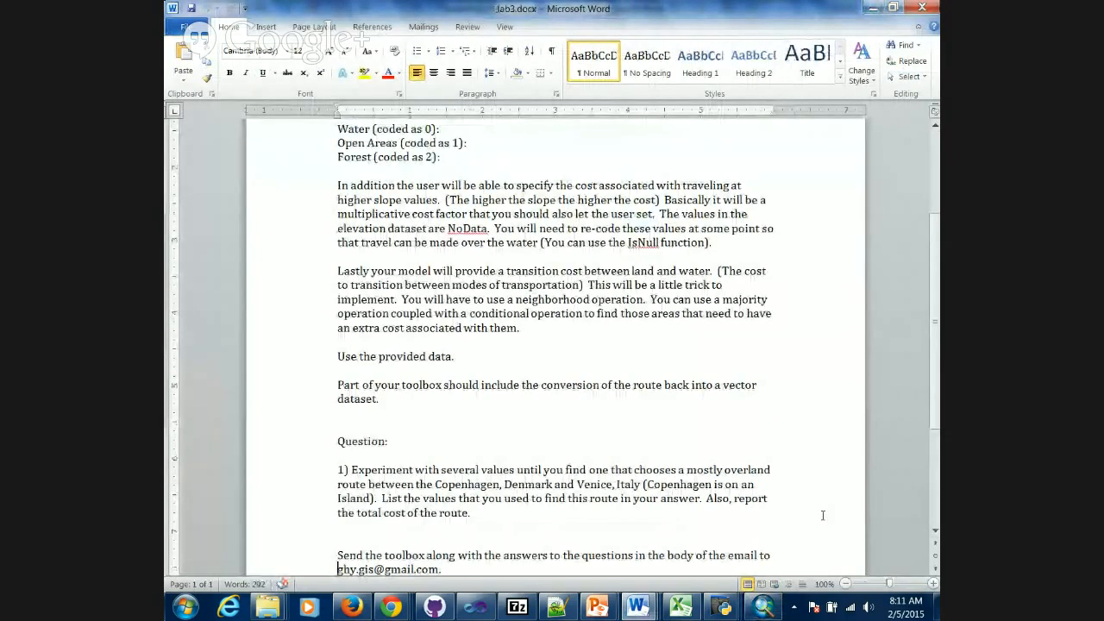
click(763, 608)
Minimize the model window and inspect the source properties of the slope_noNull layer without changing them.
click(633, 127)
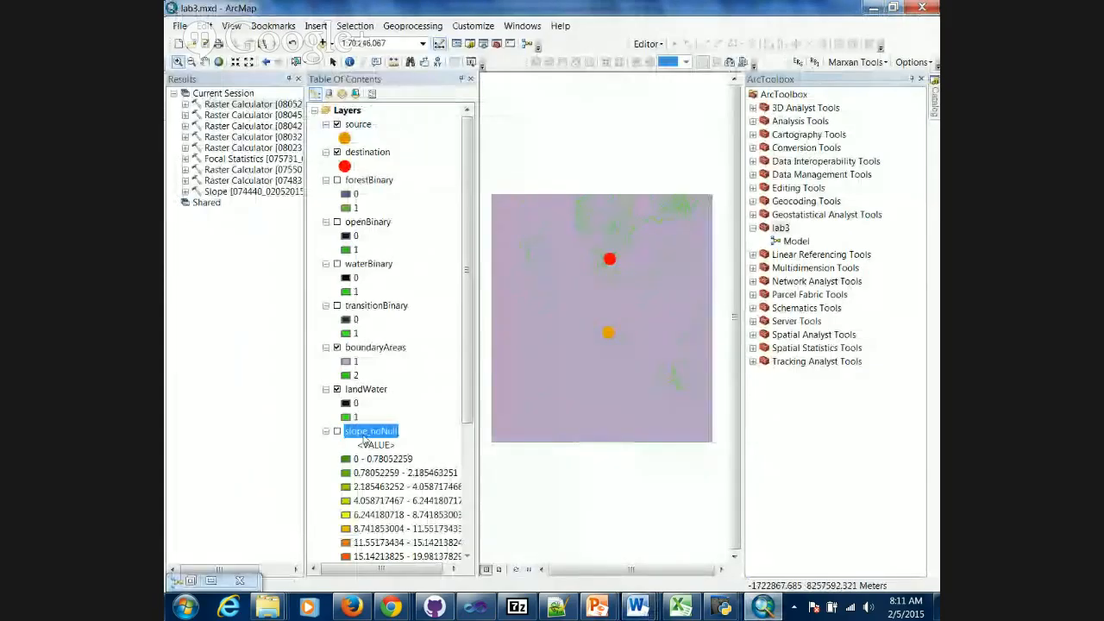
right_click(364, 438)
click(380, 429)
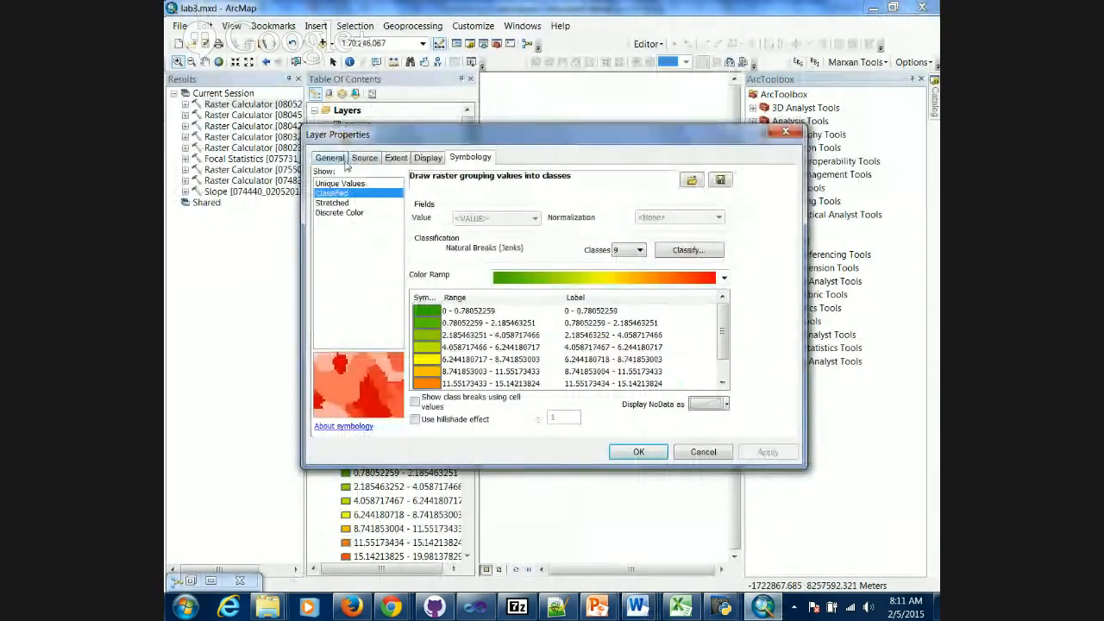
click(335, 160)
click(367, 159)
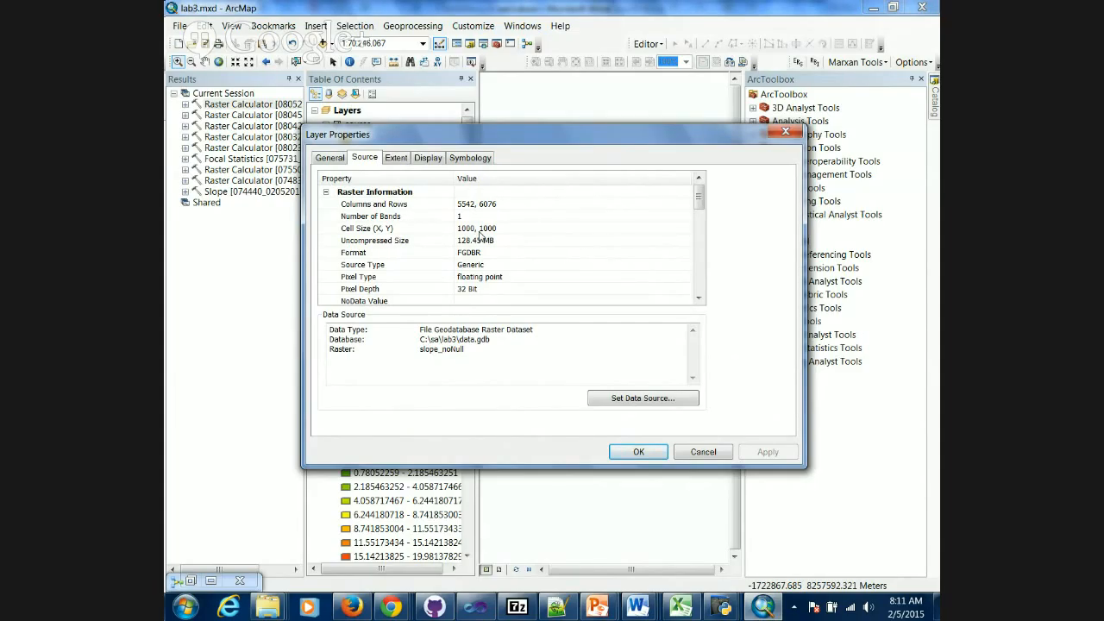
click(689, 450)
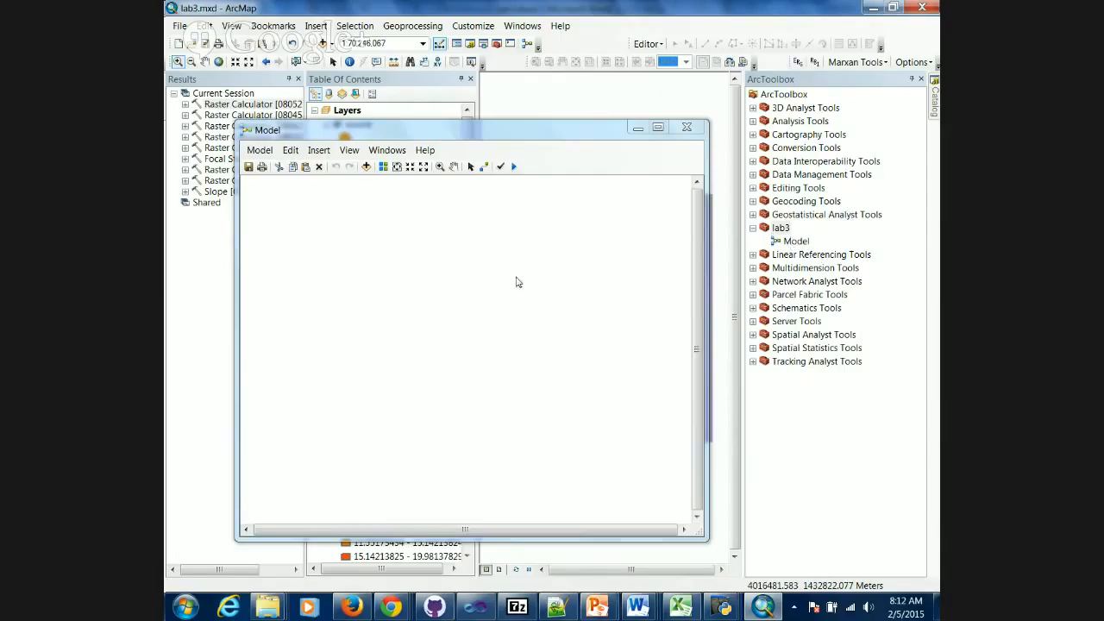
Create a variable of data type Double in the model and place it near the canvas's upper-left corner.
right_click(381, 272)
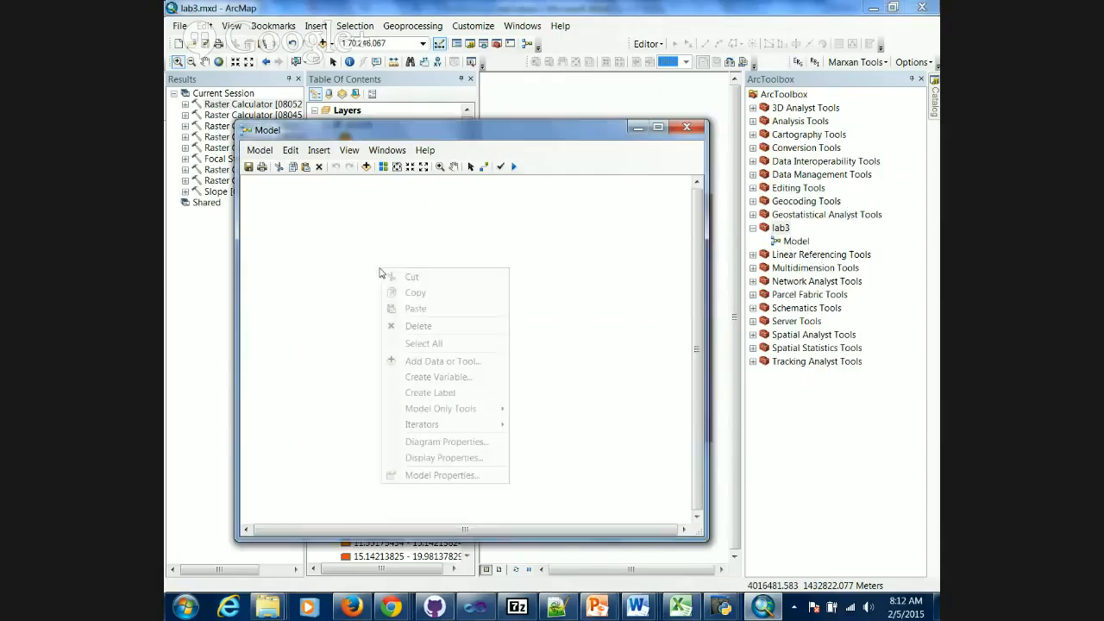
click(439, 379)
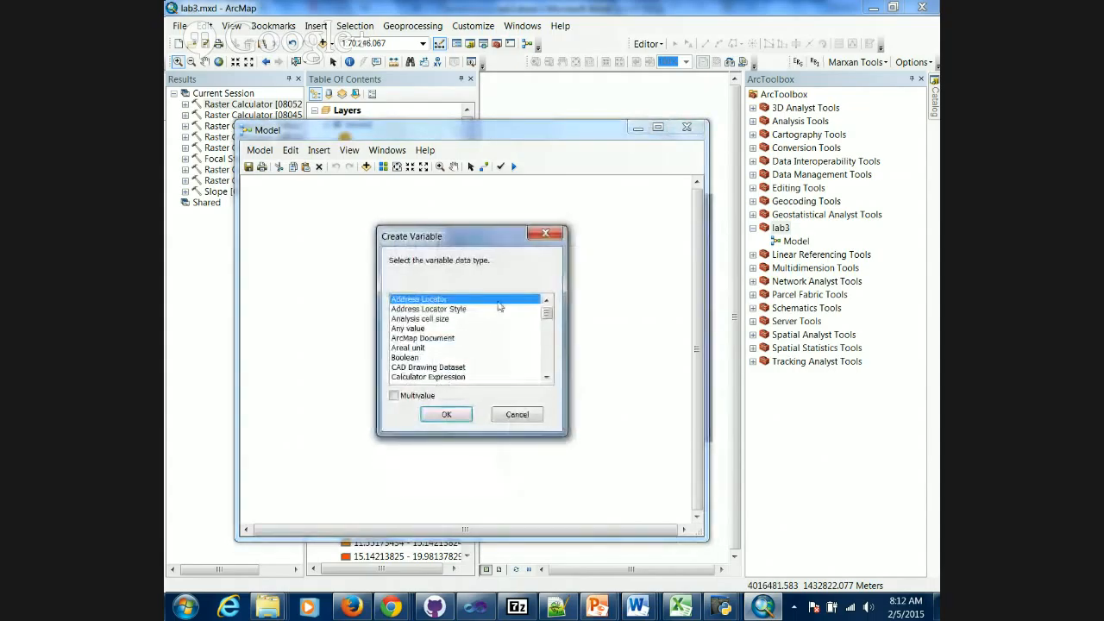
drag(546, 319, 545, 350)
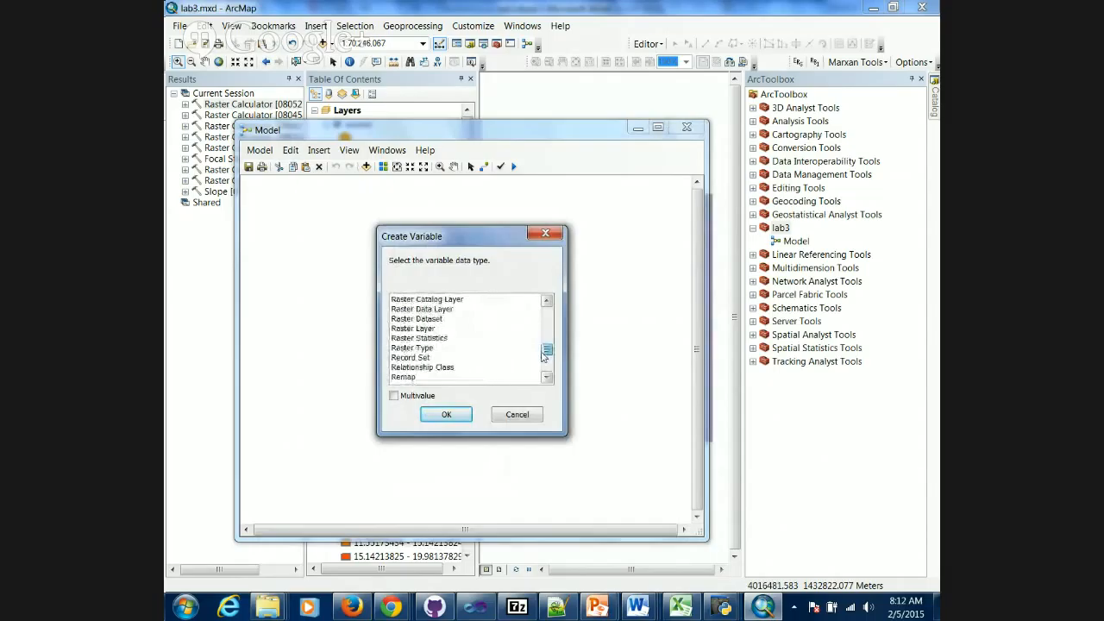
click(410, 330)
key(d)
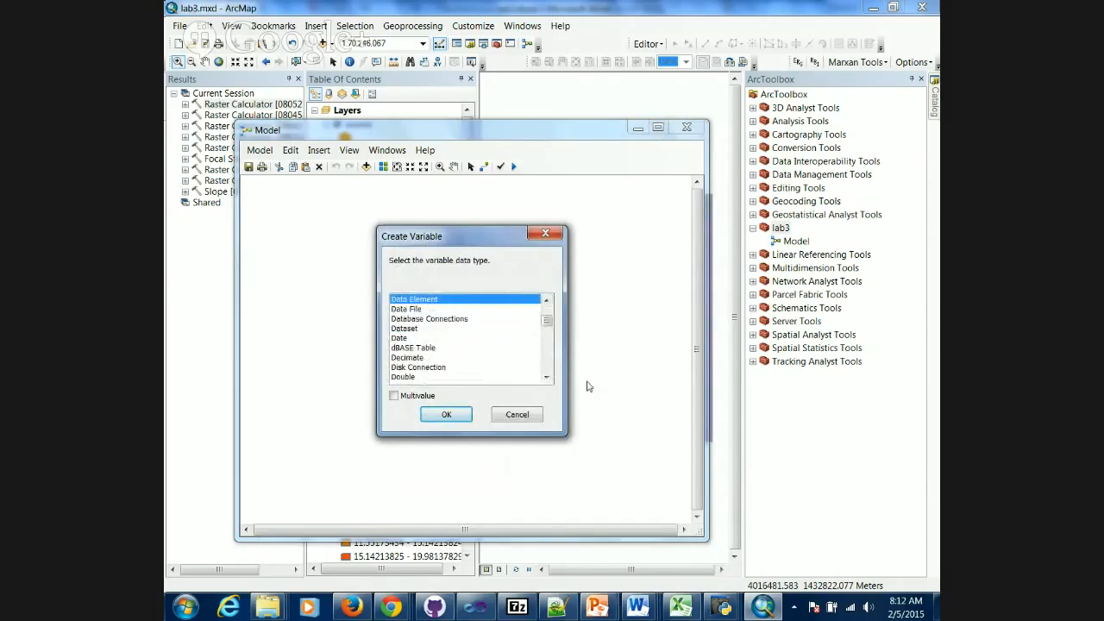
click(546, 377)
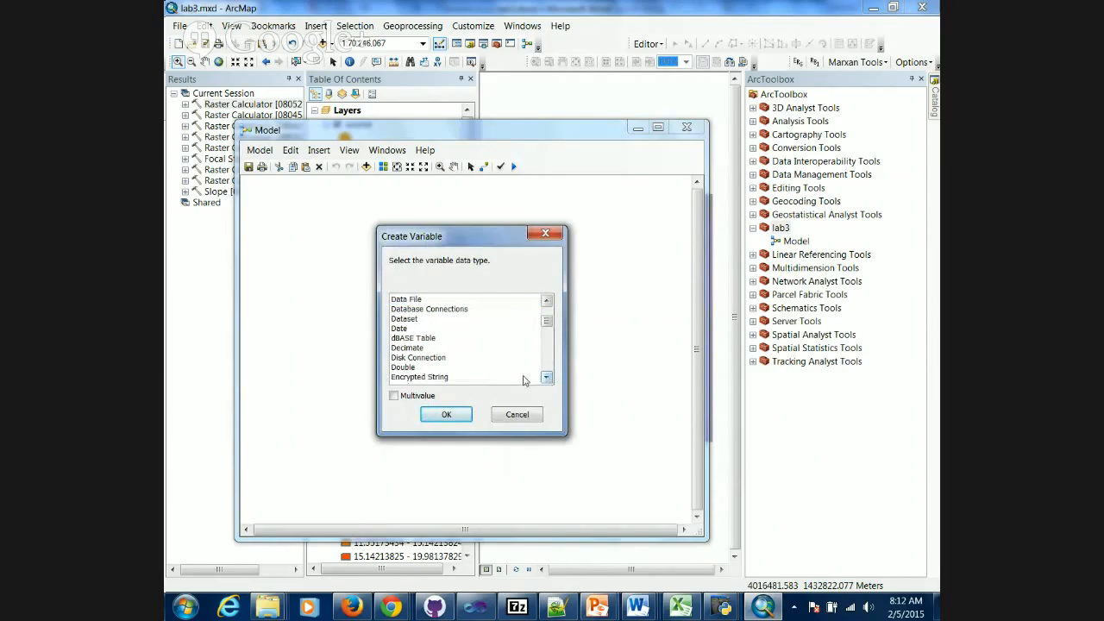
click(420, 367)
click(442, 416)
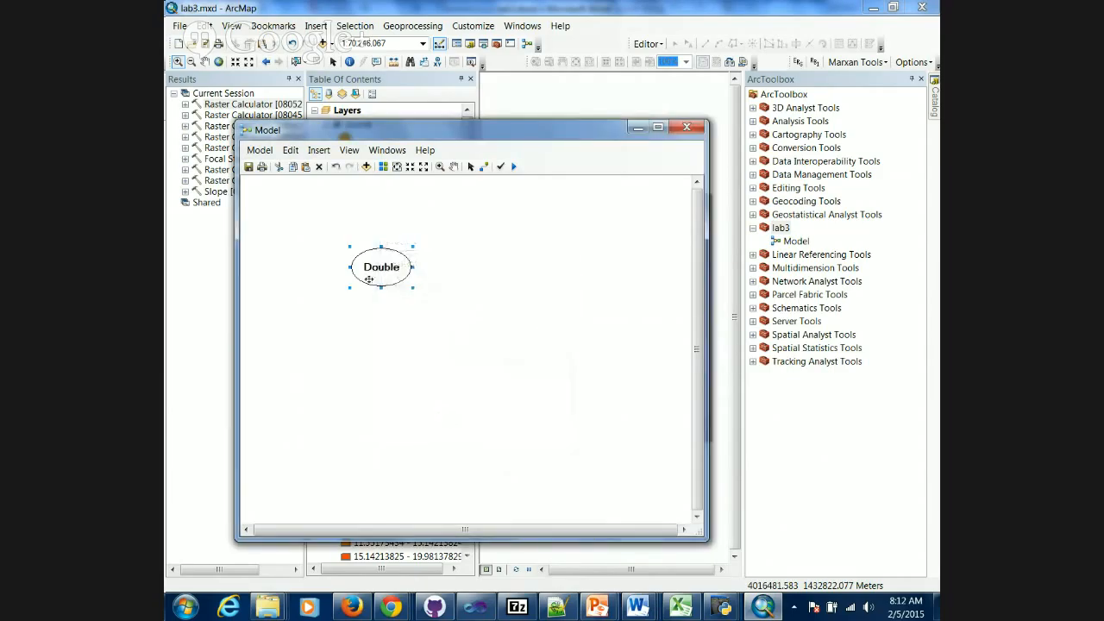
drag(378, 270, 321, 241)
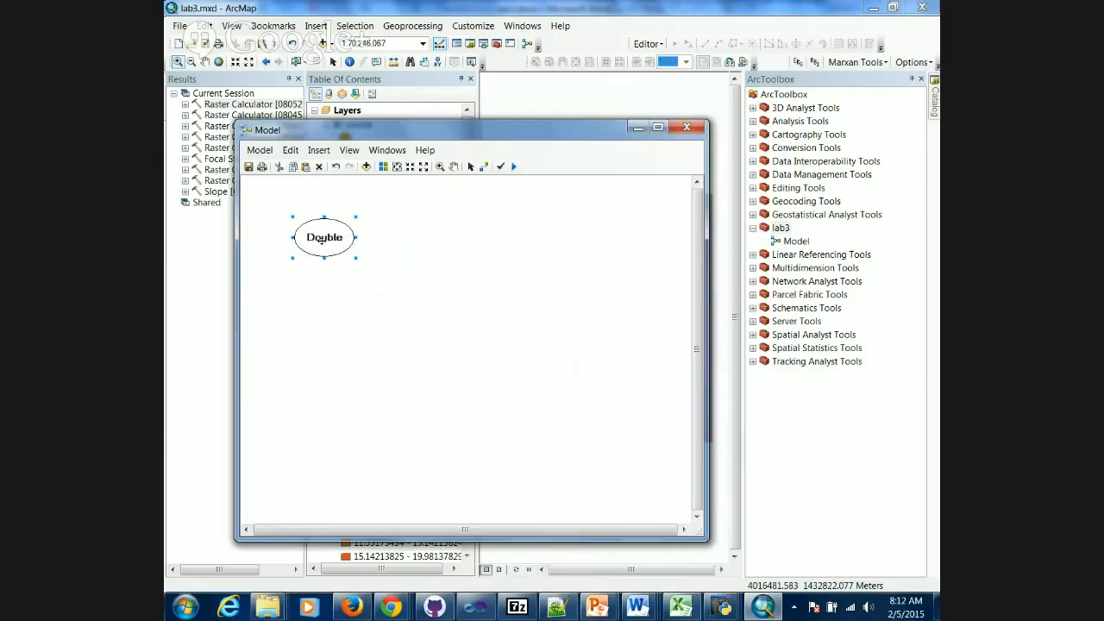
Make the Double variable a model parameter, save the model and check the parameter in the model's tool dialog.
right_click(321, 240)
click(349, 263)
double_click(794, 242)
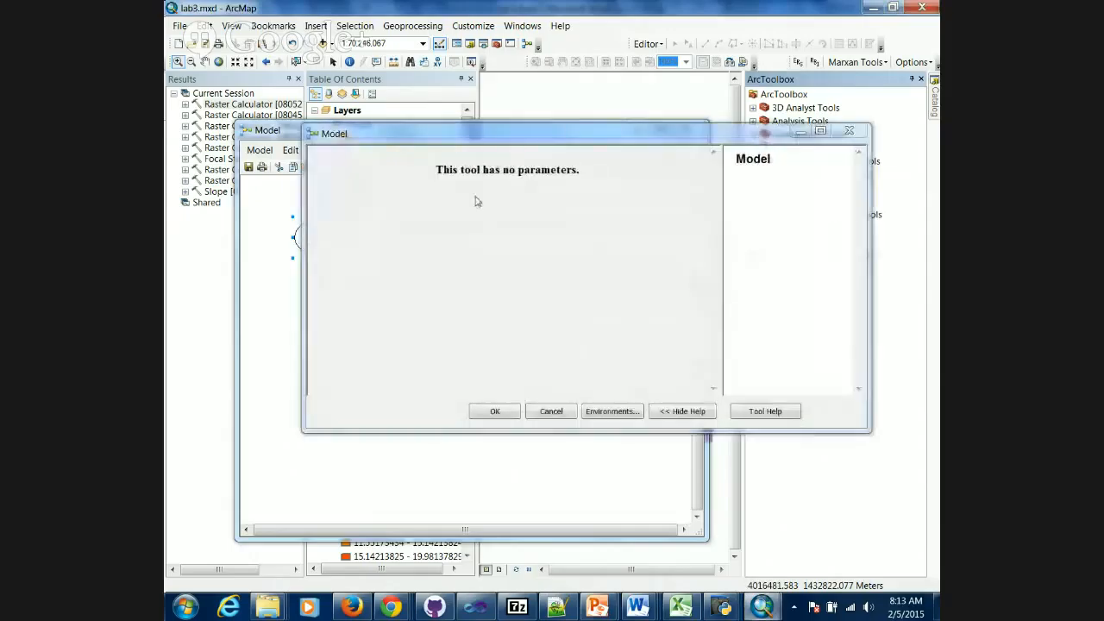
click(552, 411)
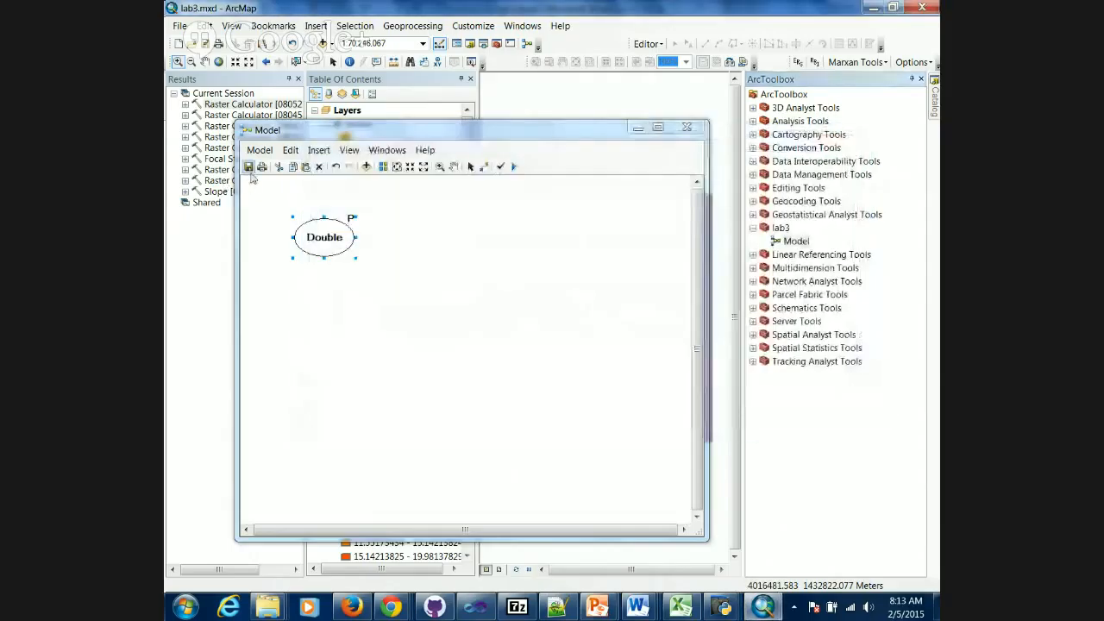
double_click(801, 243)
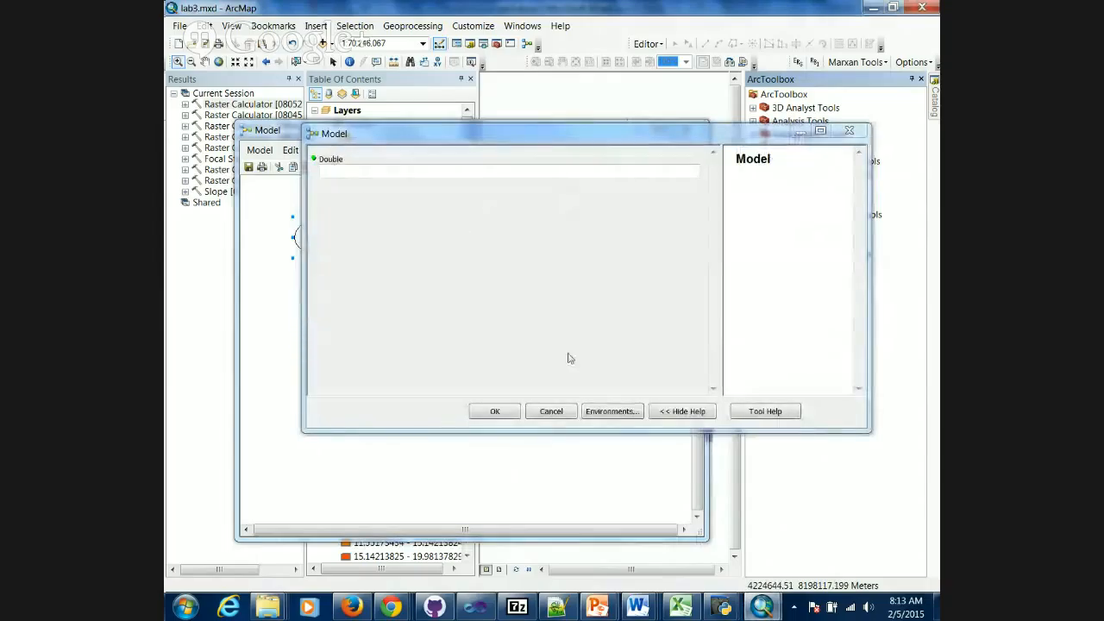
click(538, 412)
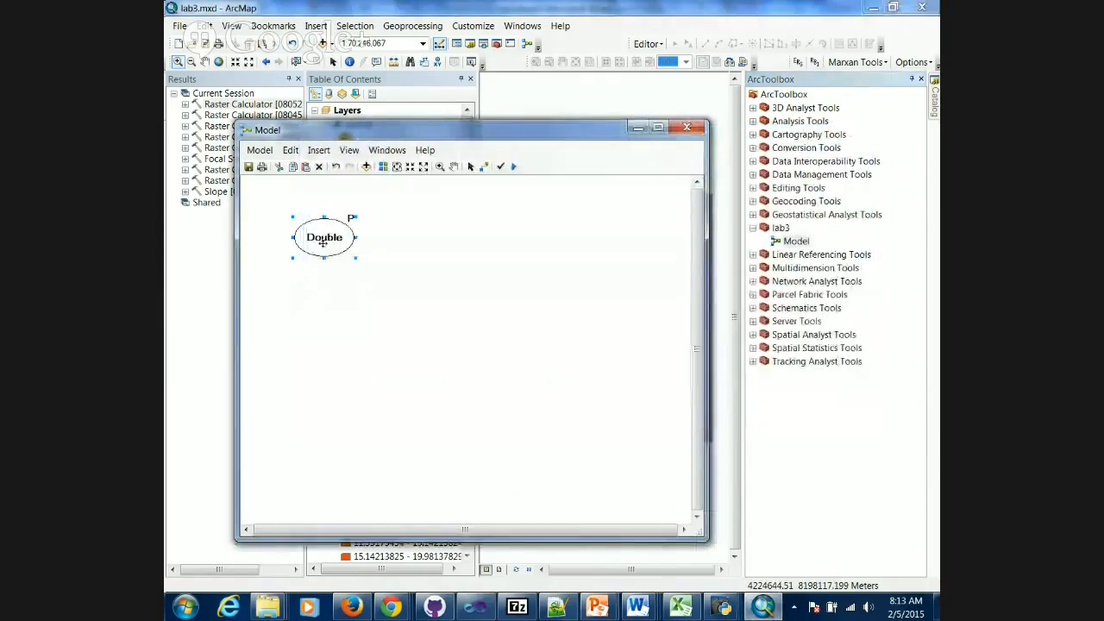
Rename the Double variable to Water Cost.
right_click(323, 243)
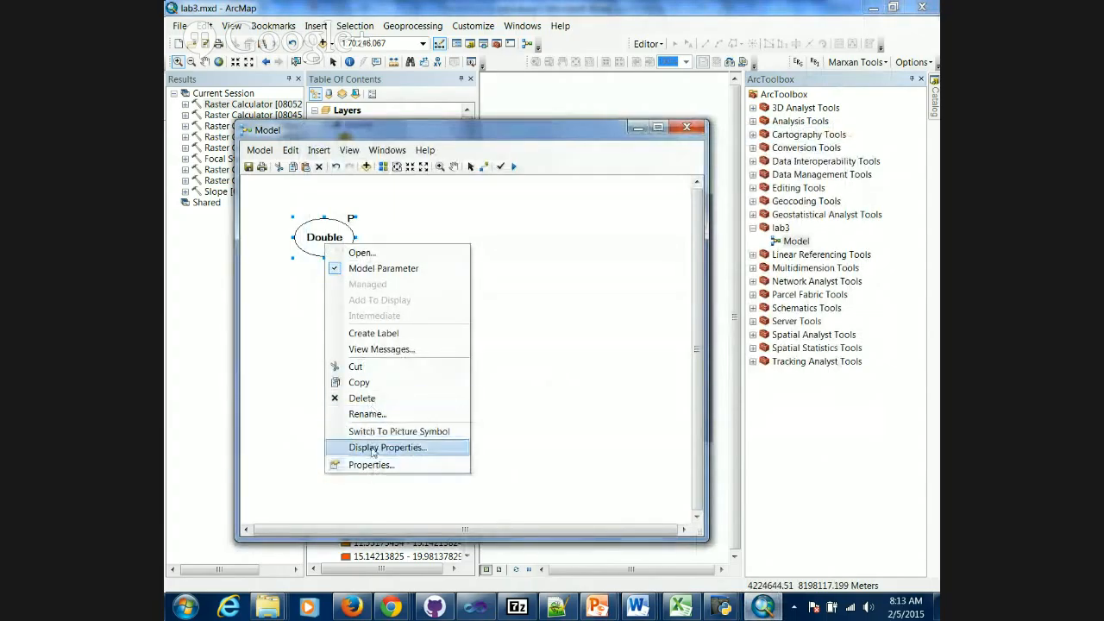
click(367, 414)
text(Water Cost)
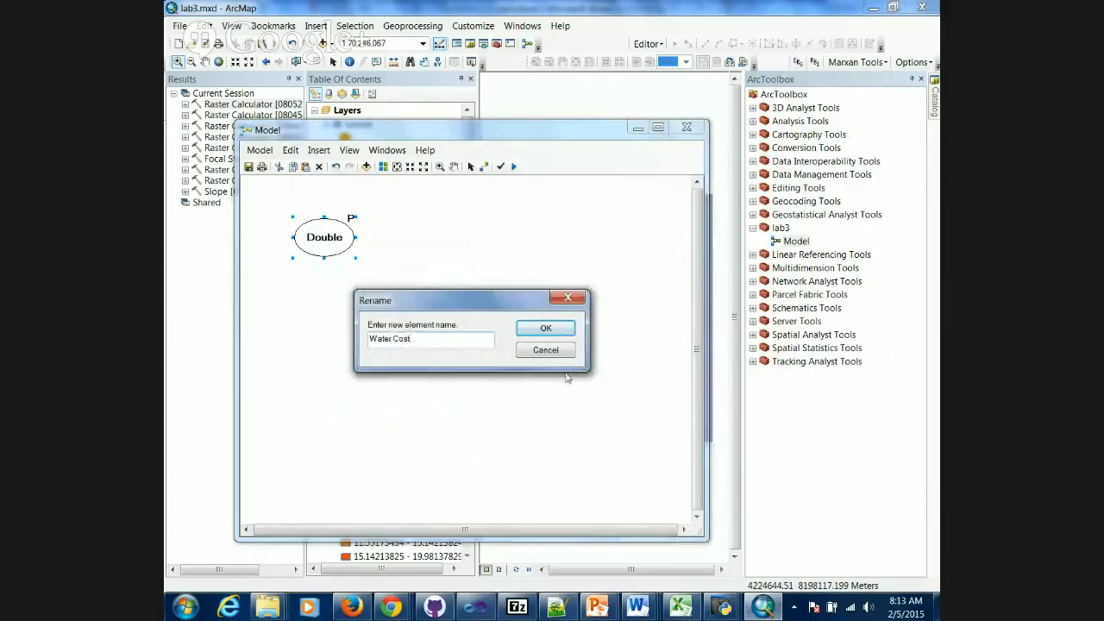
click(546, 329)
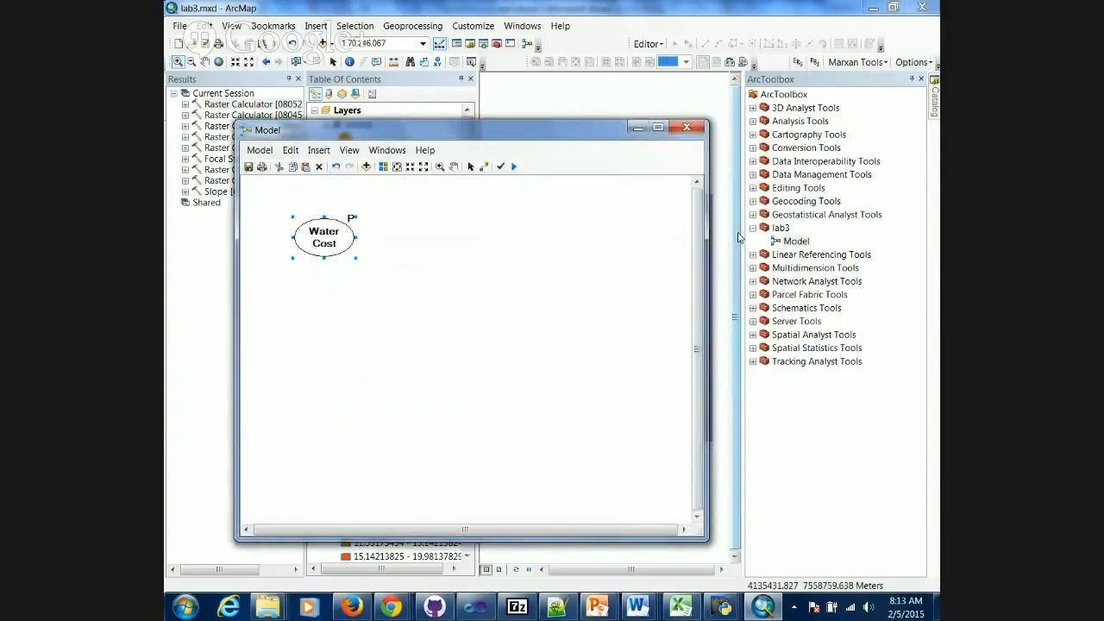
Try entering 333.5 for Water Cost in the model's tool dialog, clear the value and cancel.
double_click(790, 242)
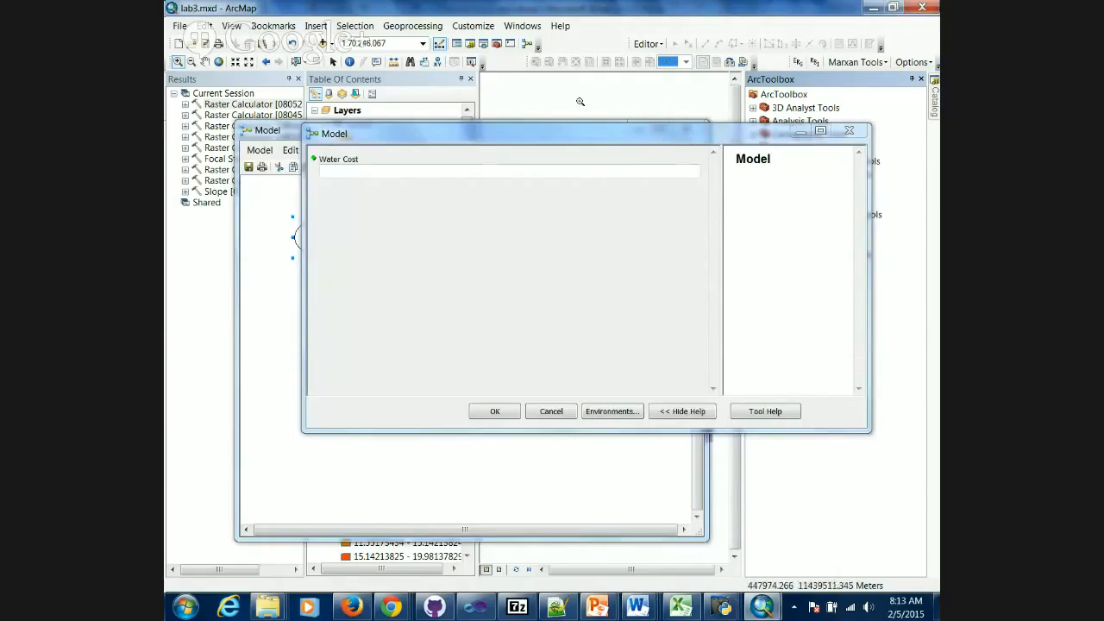
click(567, 175)
text(333.5.5)
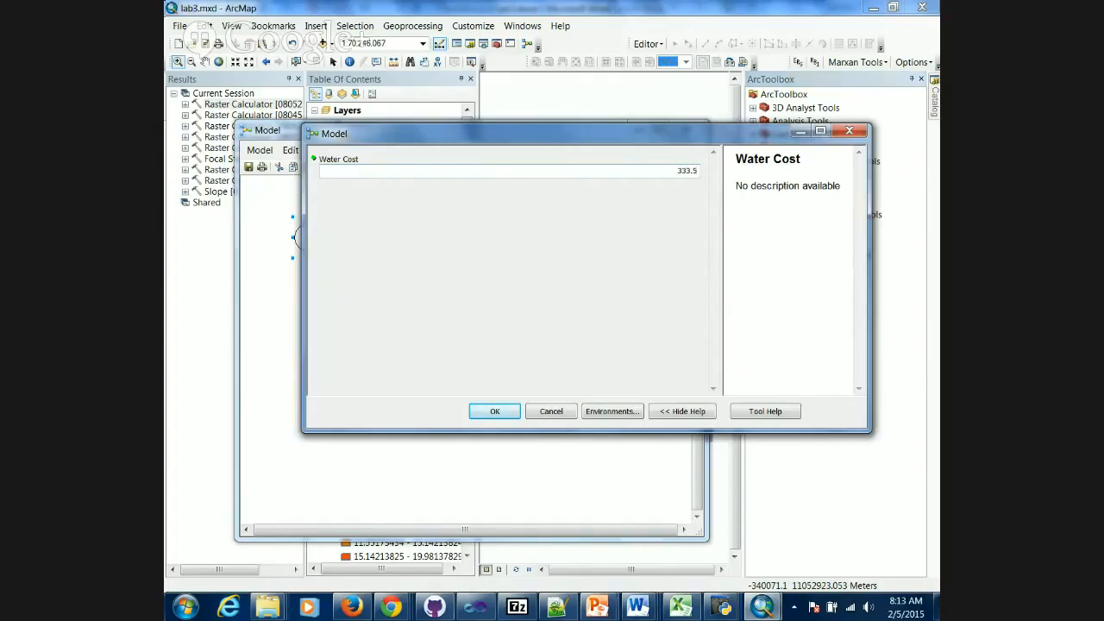
key(BackSpace)
key(BackSpace)
key(BackSpace)
key(BackSpace)
key(BackSpace)
key(BackSpace)
key(BackSpace)
text(33.3)
key(BackSpace)
key(BackSpace)
key(BackSpace)
key(BackSpace)
click(549, 412)
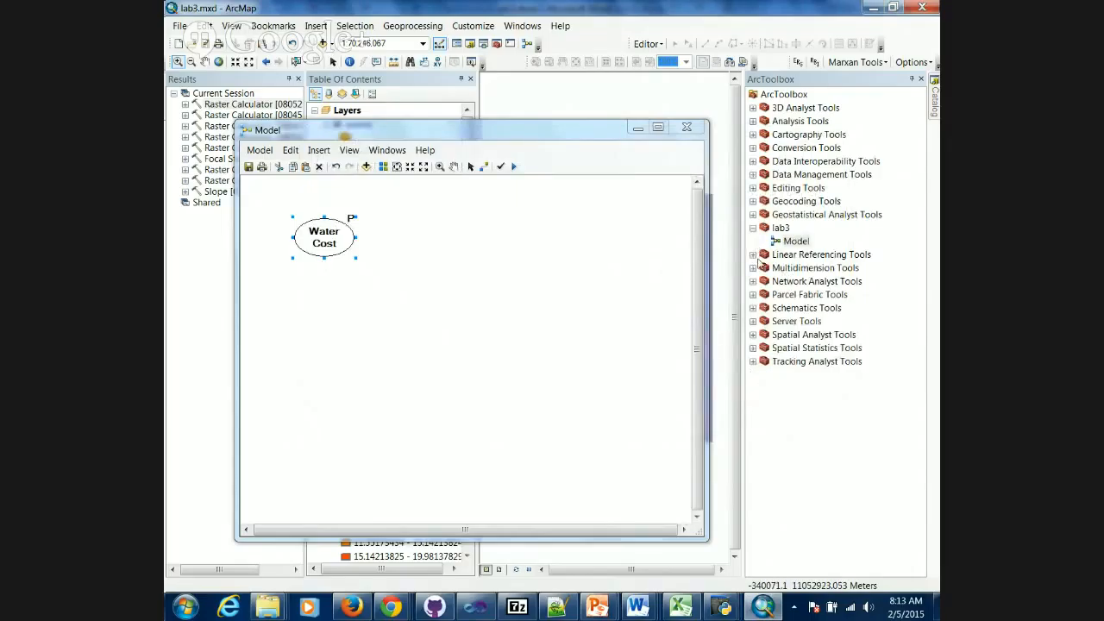
Add the Raster Calculator from the Spatial Analyst Map Algebra toolset to the model beside Water Cost.
click(753, 347)
click(752, 347)
click(753, 334)
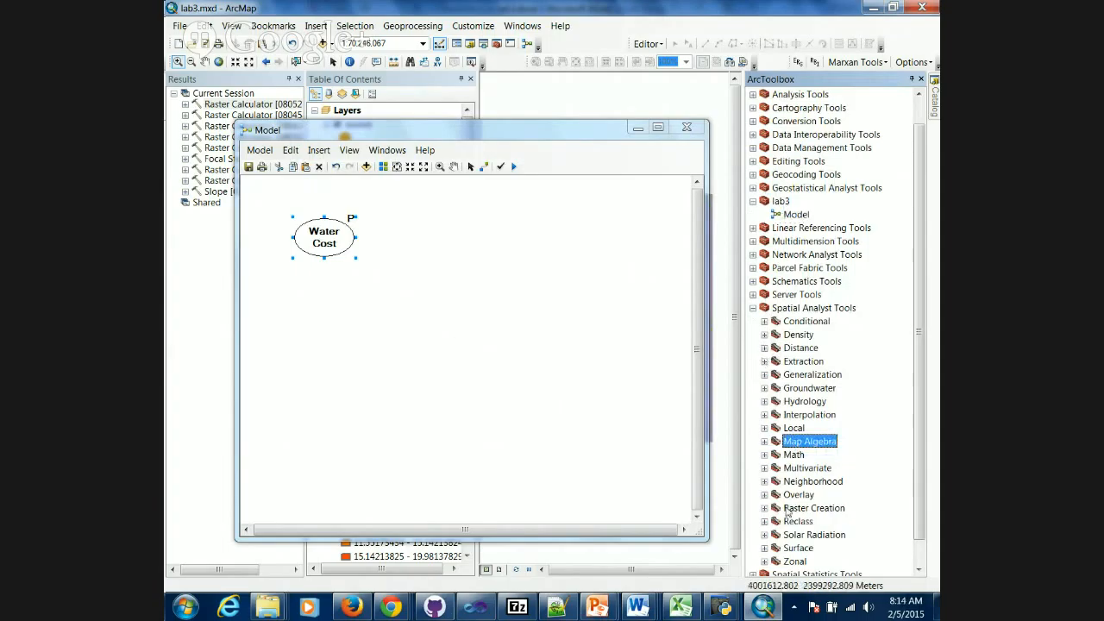
click(764, 442)
drag(802, 463, 439, 285)
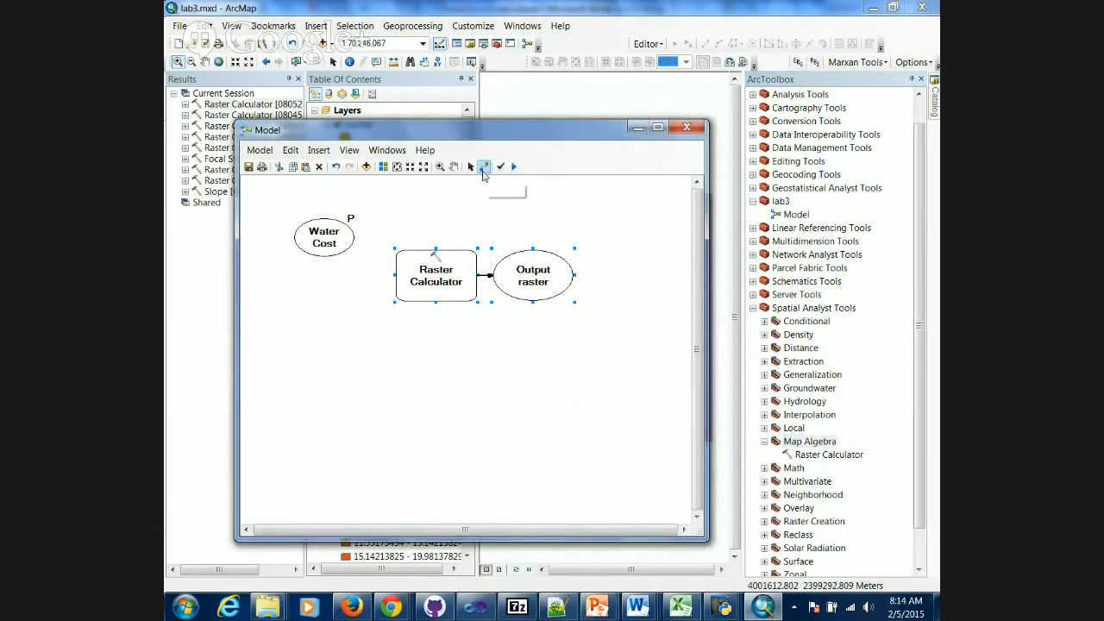
Set the Raster Calculator expression to "waterBinary" * float(%Water Cost%), keeping the default output raster.
double_click(433, 269)
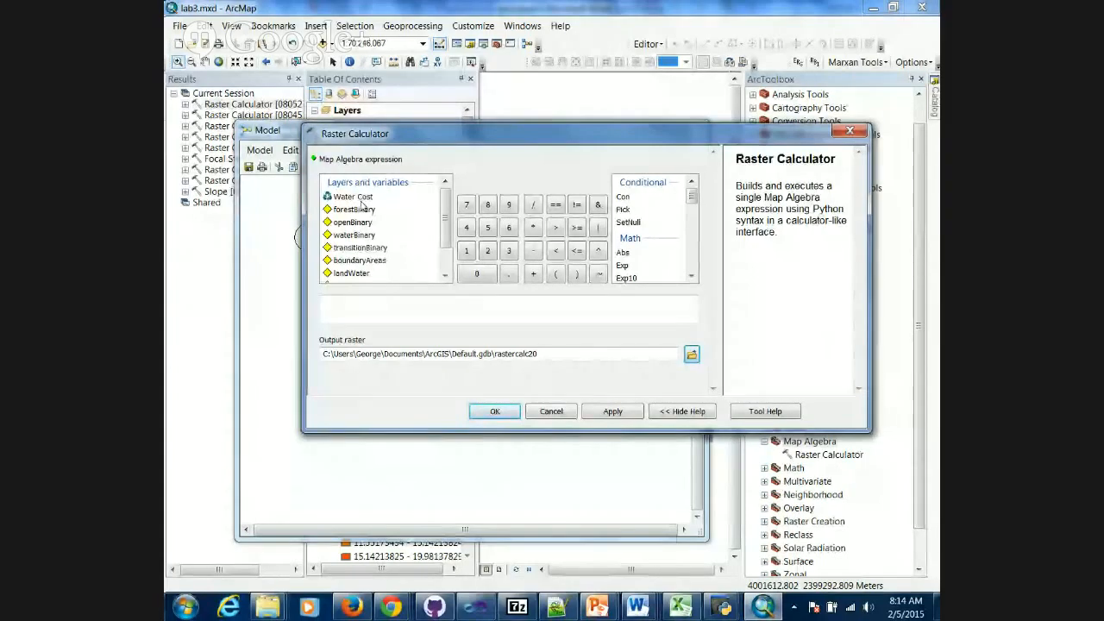
mouse_move(447, 226)
mouse_down()
mouse_move(447, 256)
mouse_move(446, 217)
mouse_up()
double_click(353, 236)
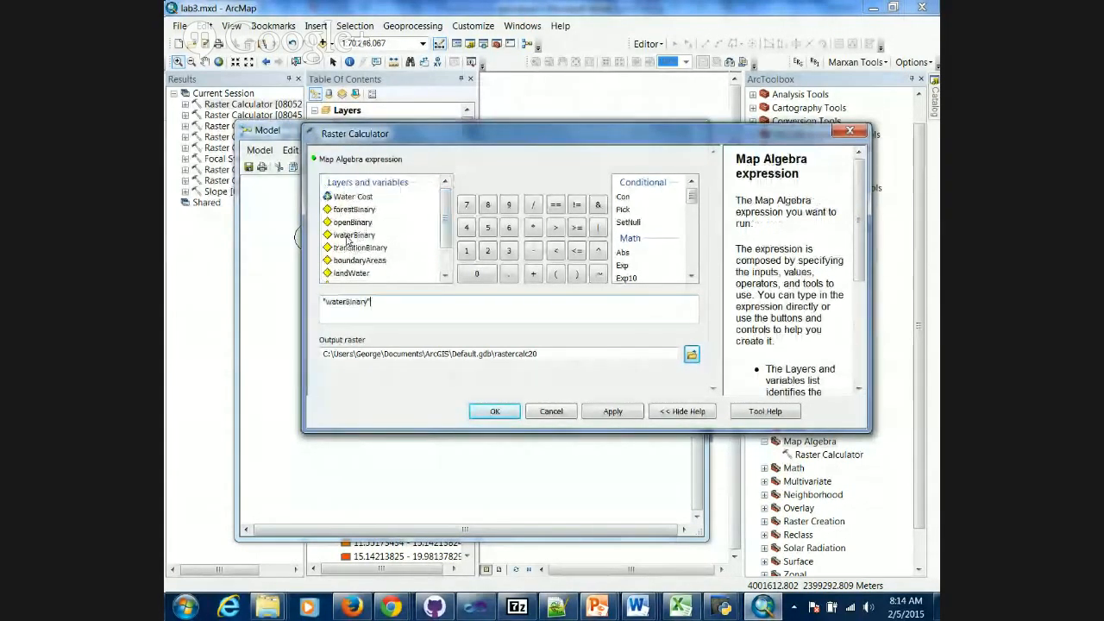
click(533, 227)
double_click(369, 198)
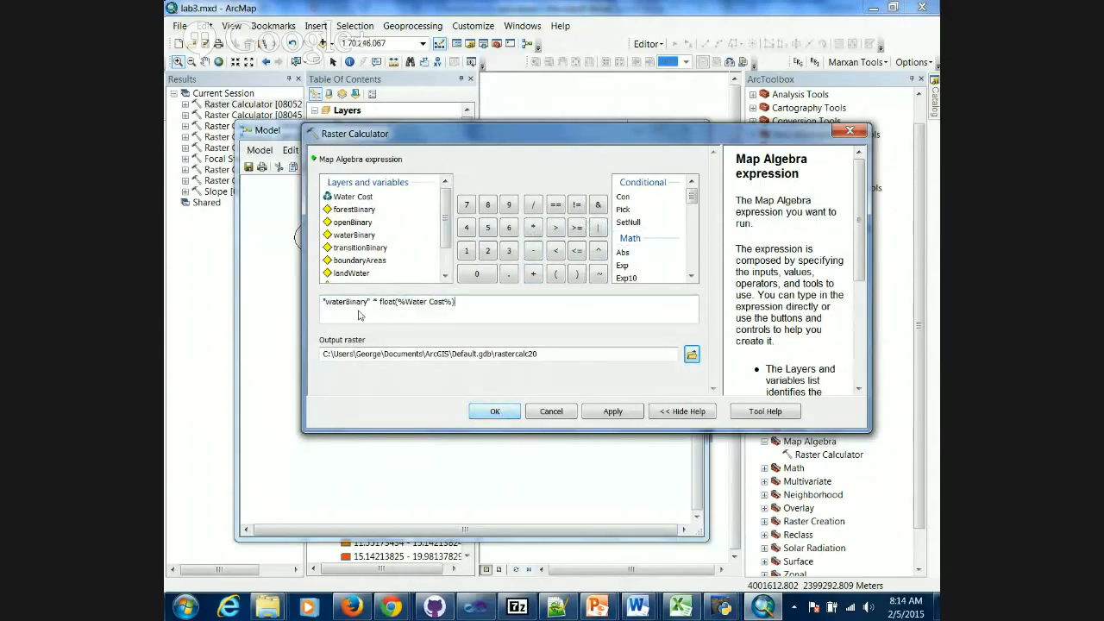
click(482, 411)
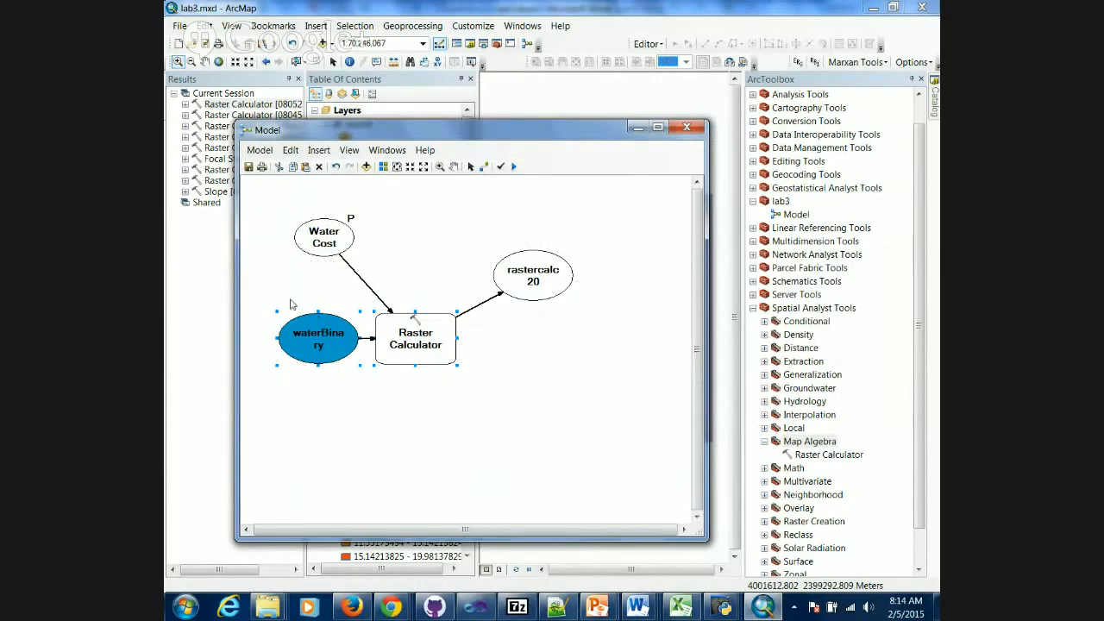
Delete the waterBinary element from the model and line up the Raster Calculator and its output with Water Cost.
click(317, 336)
key(Delete)
drag(409, 343, 415, 255)
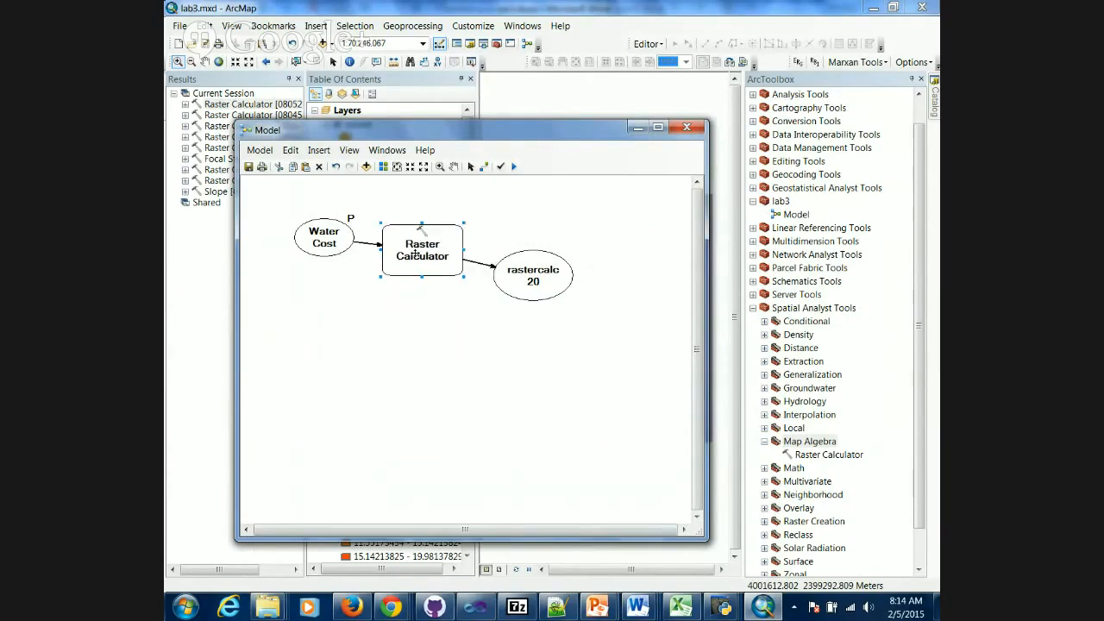
drag(516, 276, 528, 247)
drag(443, 253, 452, 248)
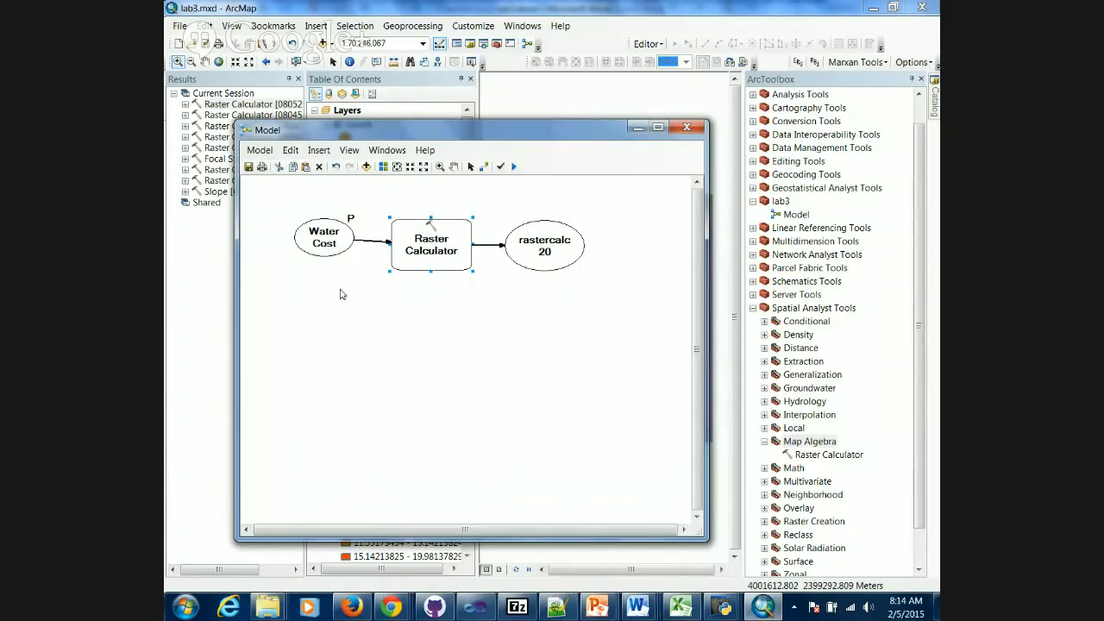
Create a second variable of data type Double below Water Cost in the model.
right_click(317, 307)
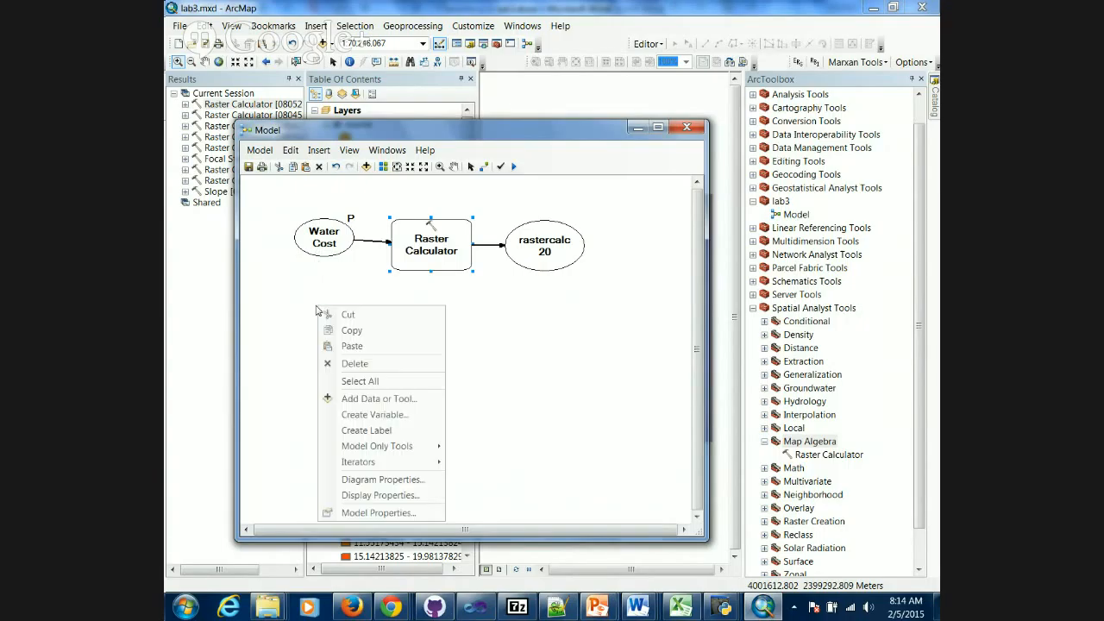
click(365, 416)
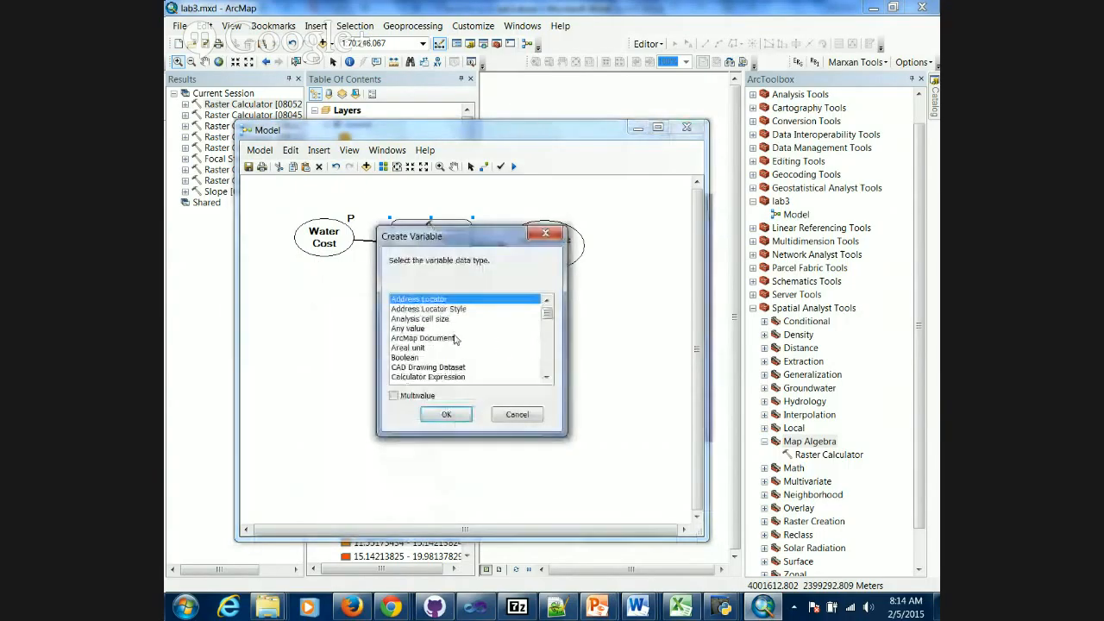
click(417, 339)
scroll(417, 346, down, 4)
click(419, 377)
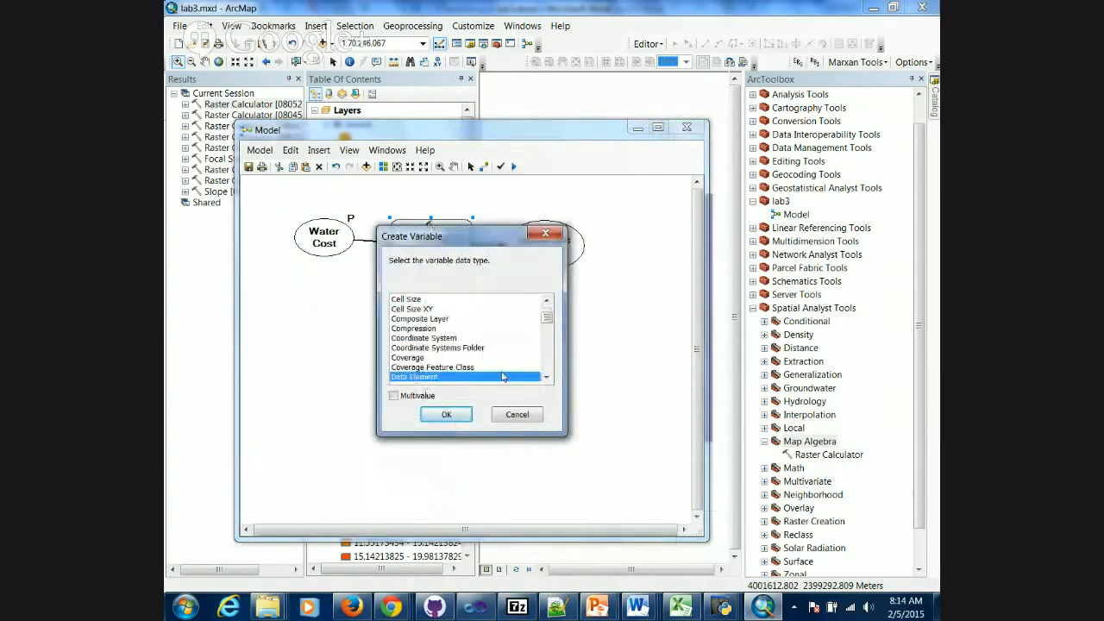
click(546, 377)
click(546, 377)
click(546, 377)
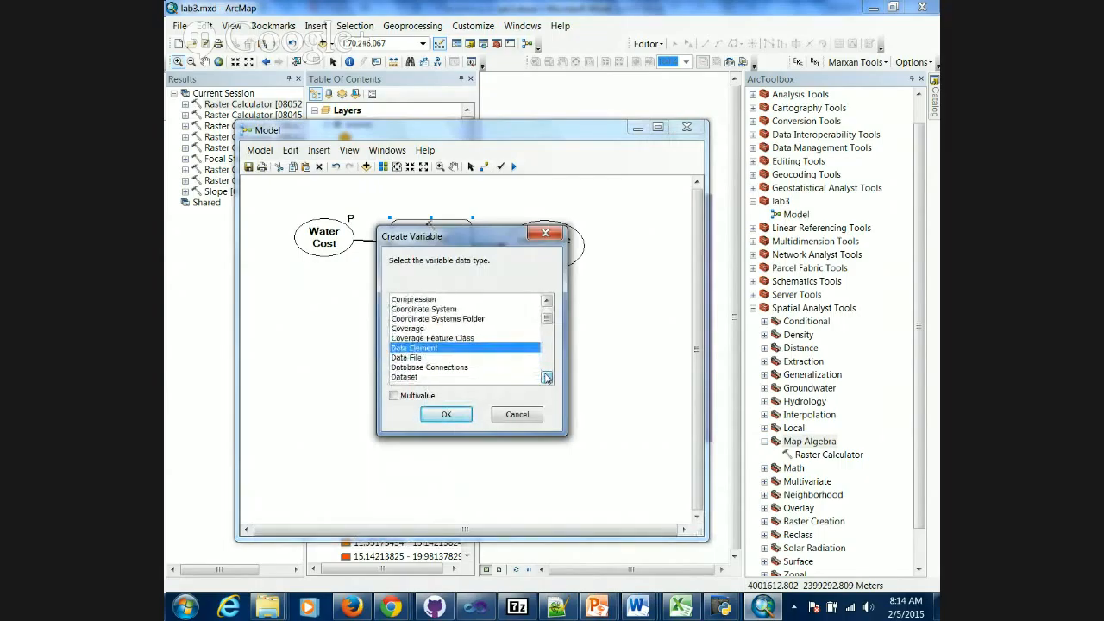
click(546, 377)
click(546, 377)
click(547, 377)
scroll(425, 373, down, 1)
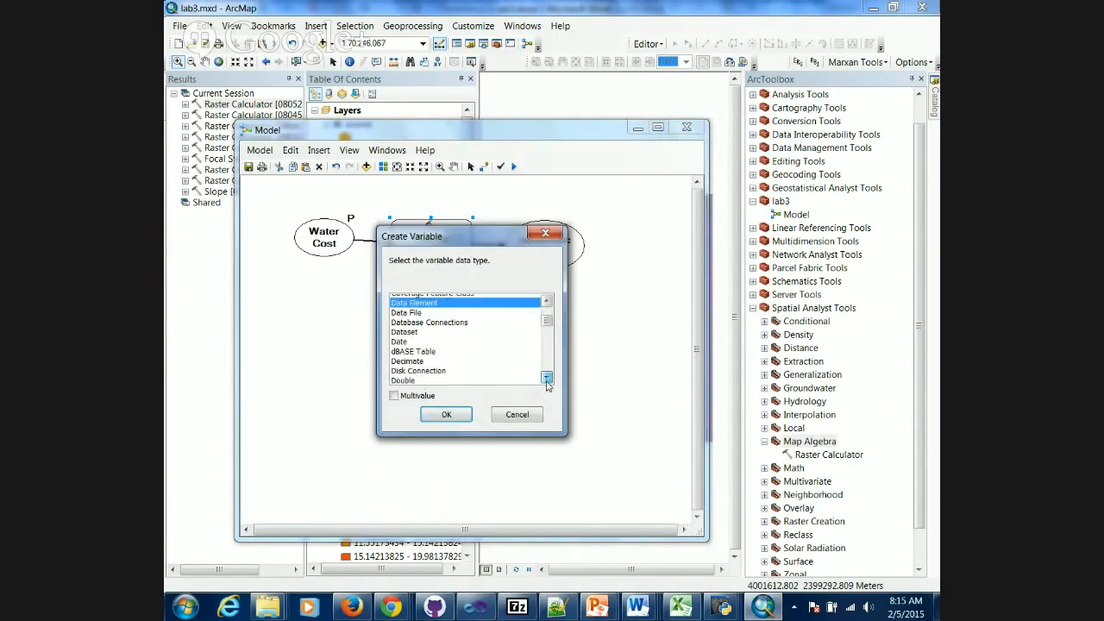
click(423, 368)
click(446, 414)
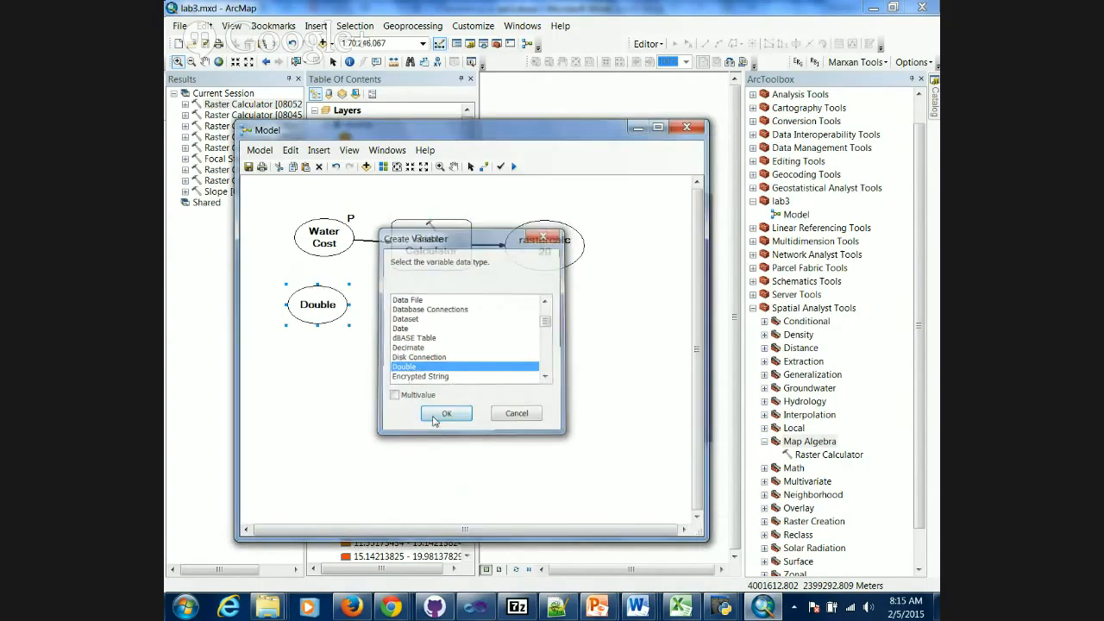
Make the new Double variable below Water Cost a model parameter and rename it Open Cost.
right_click(322, 310)
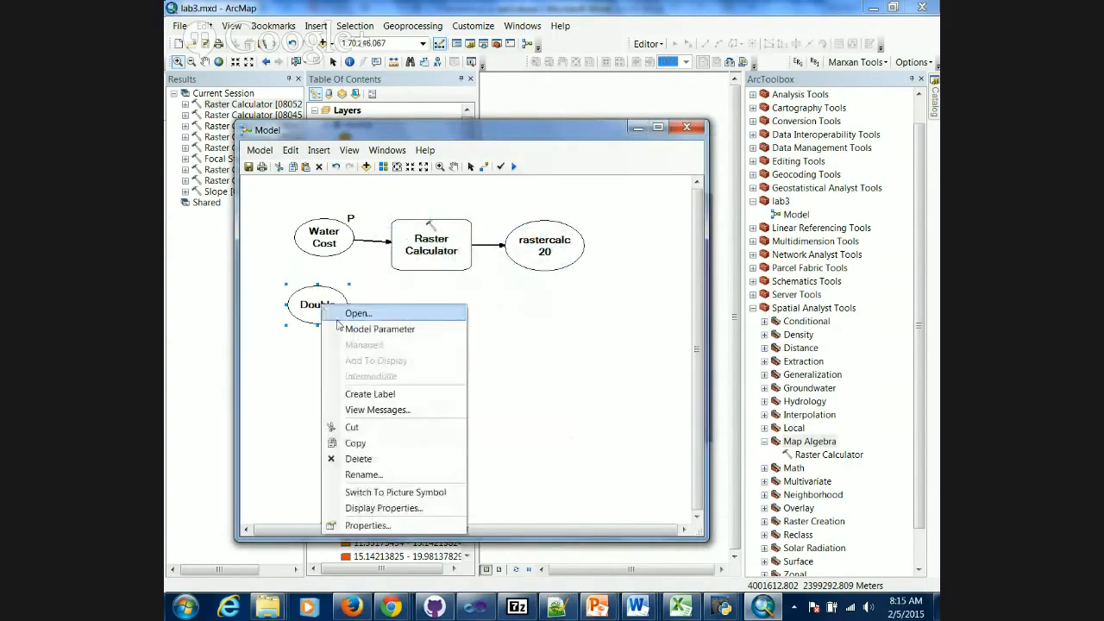
click(344, 327)
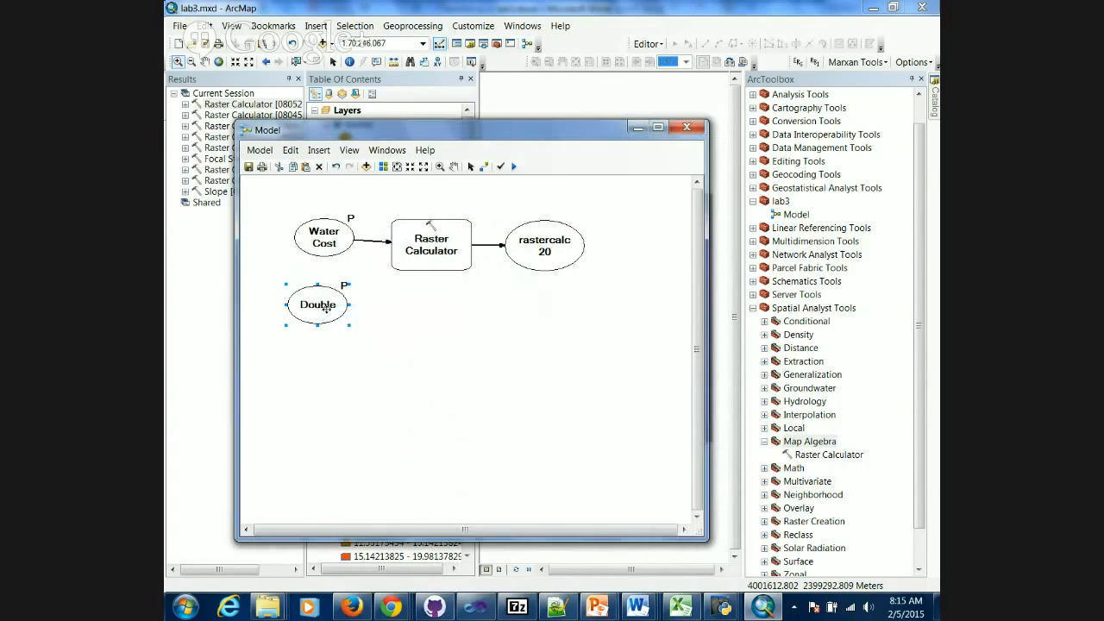
click(811, 441)
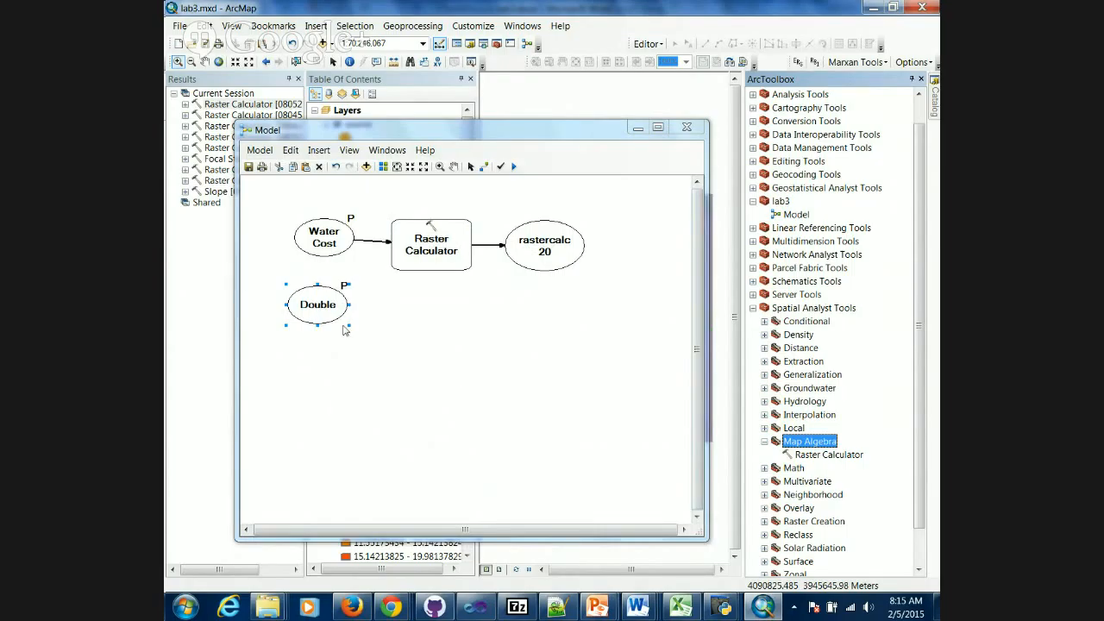
right_click(319, 311)
click(371, 480)
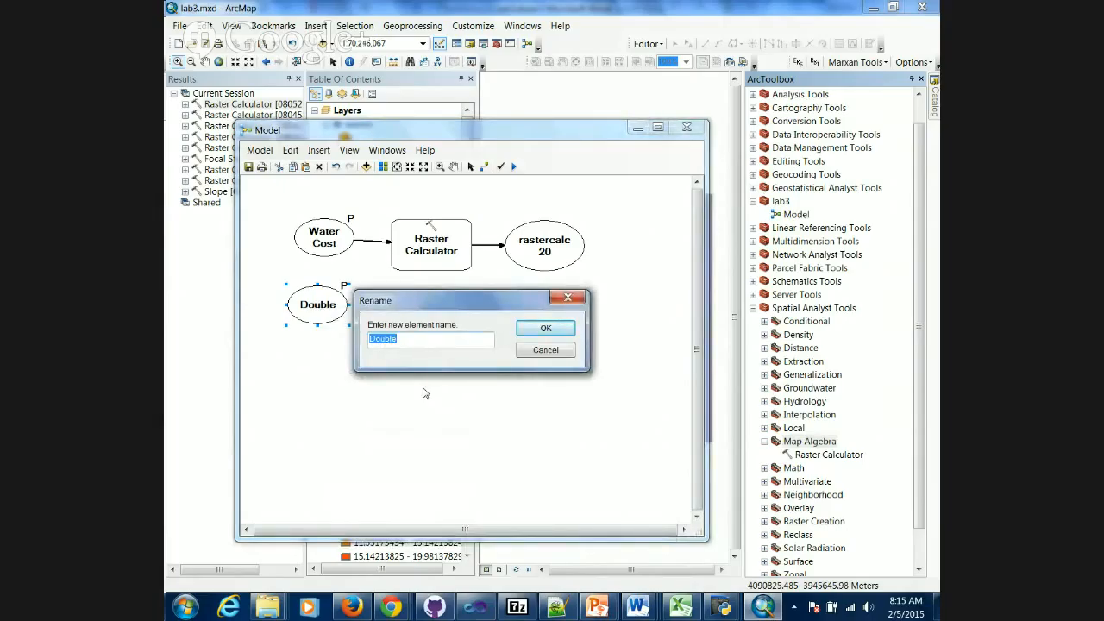
text(O)
click(546, 329)
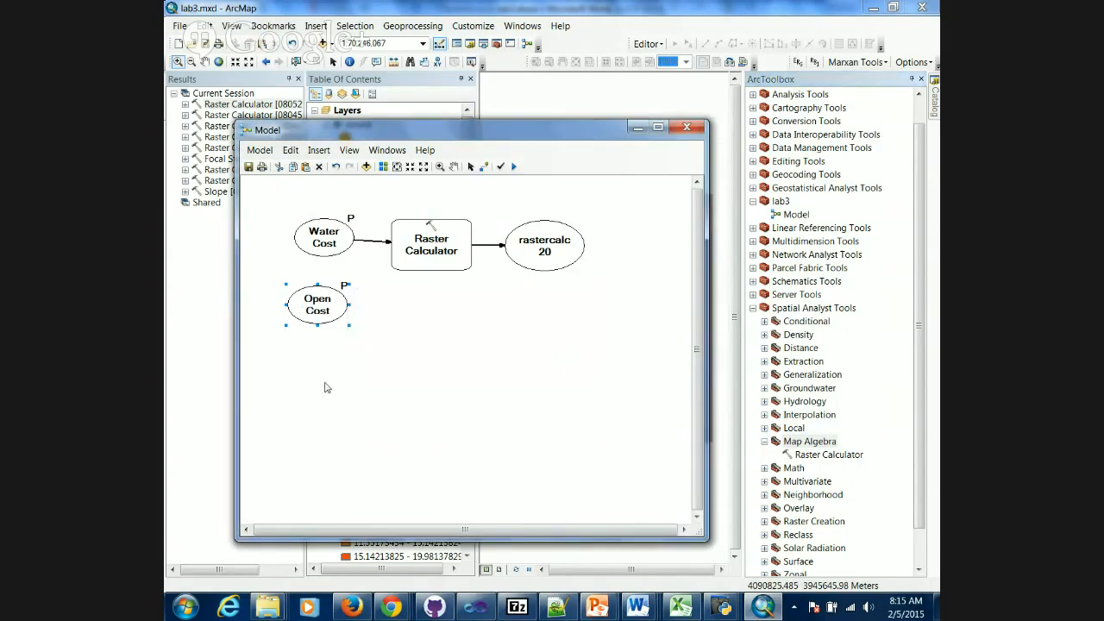
Create another variable of data type Double below Open Cost in the model.
right_click(327, 386)
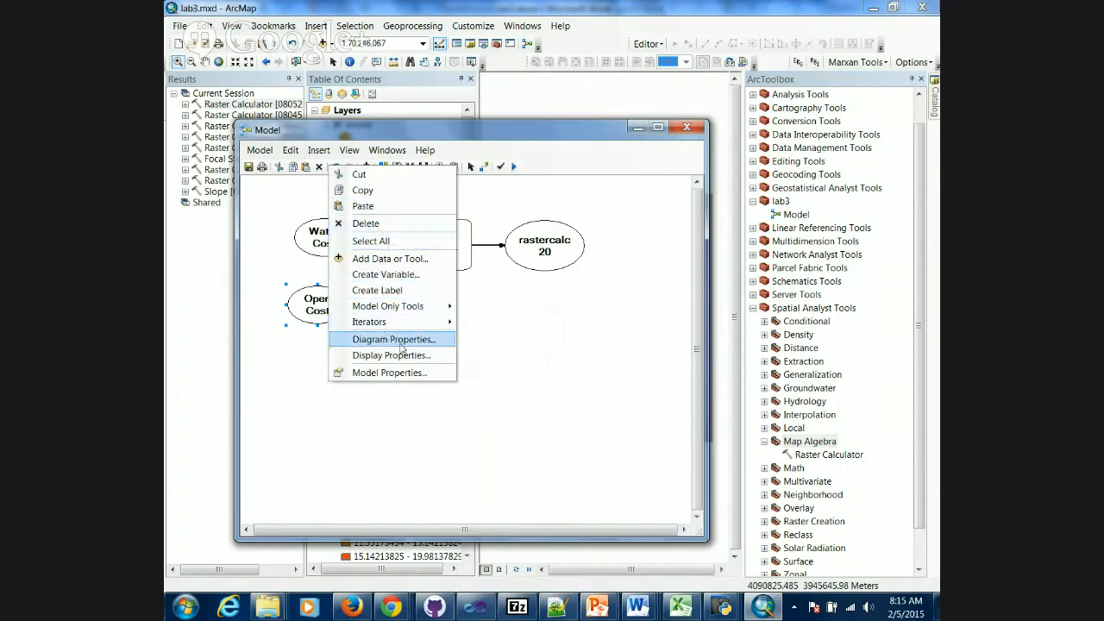
click(379, 274)
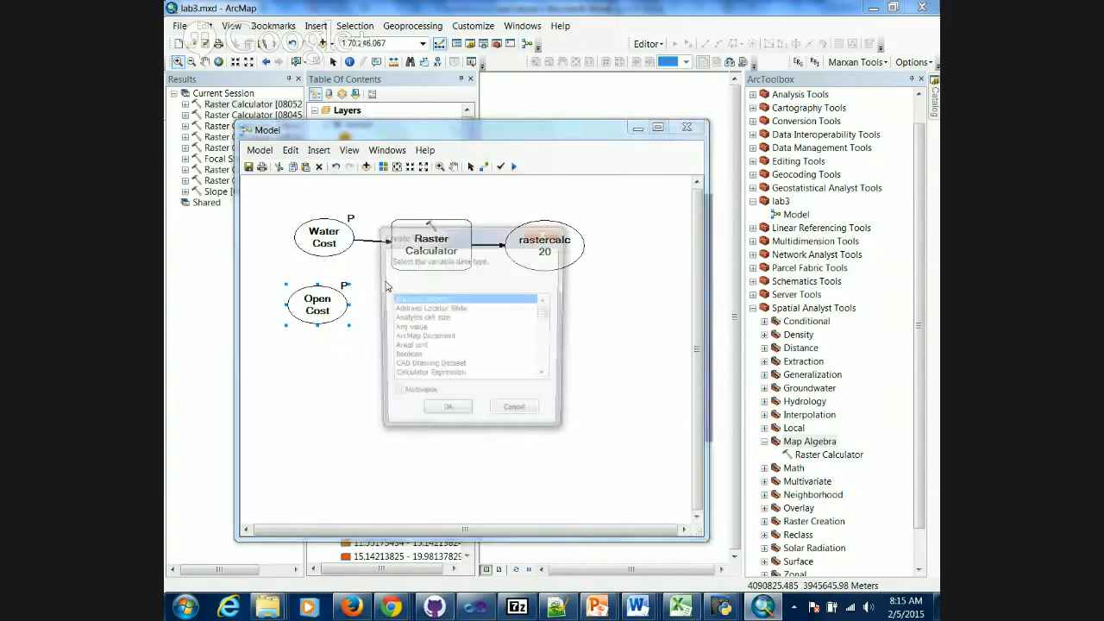
key(Down)
key(Down)
key(Down)
key(Down)
key(Down)
key(Down)
key(Down)
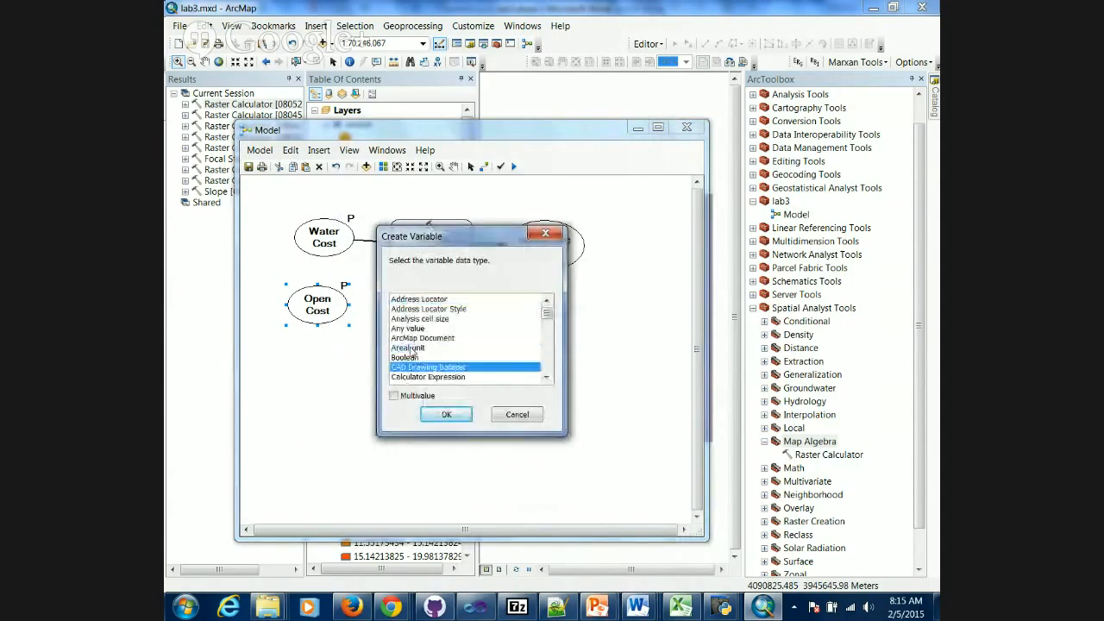
key(d)
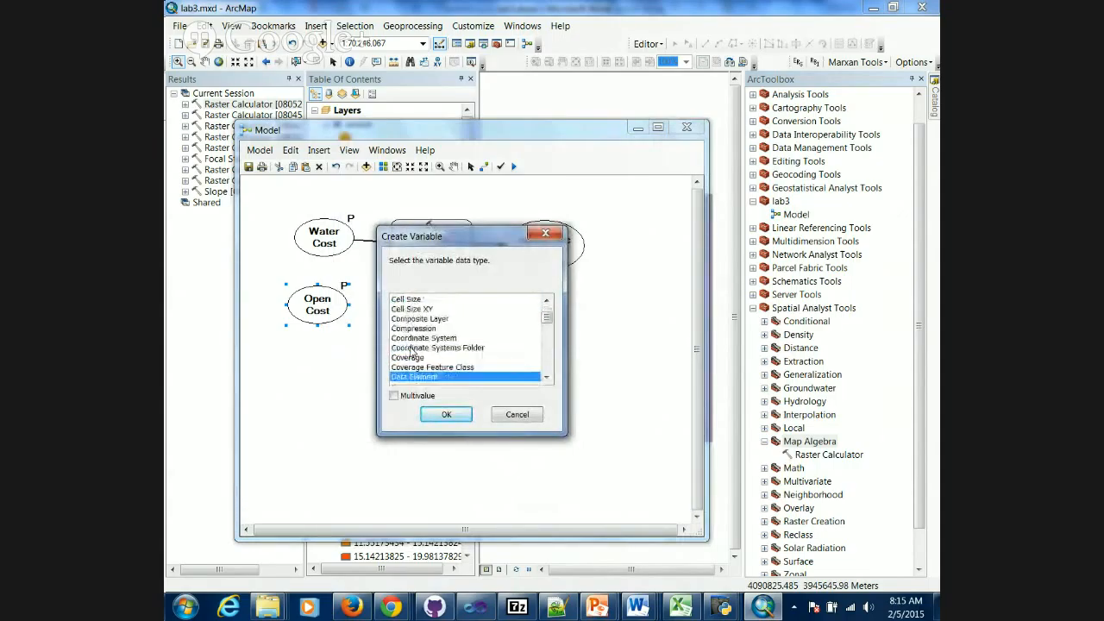
click(546, 377)
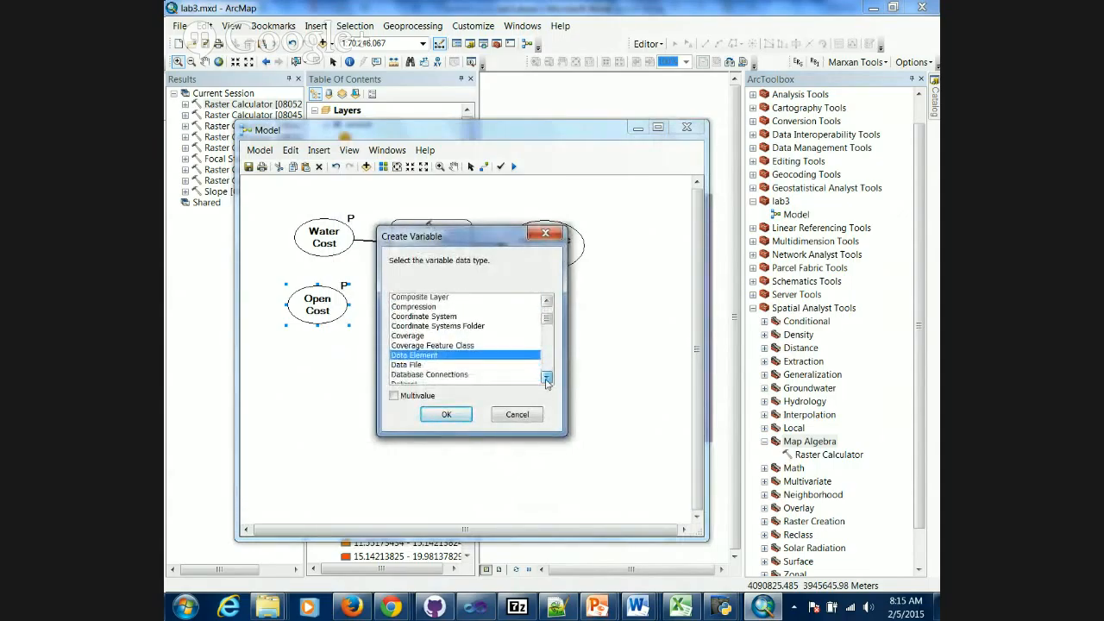
click(546, 377)
click(546, 377)
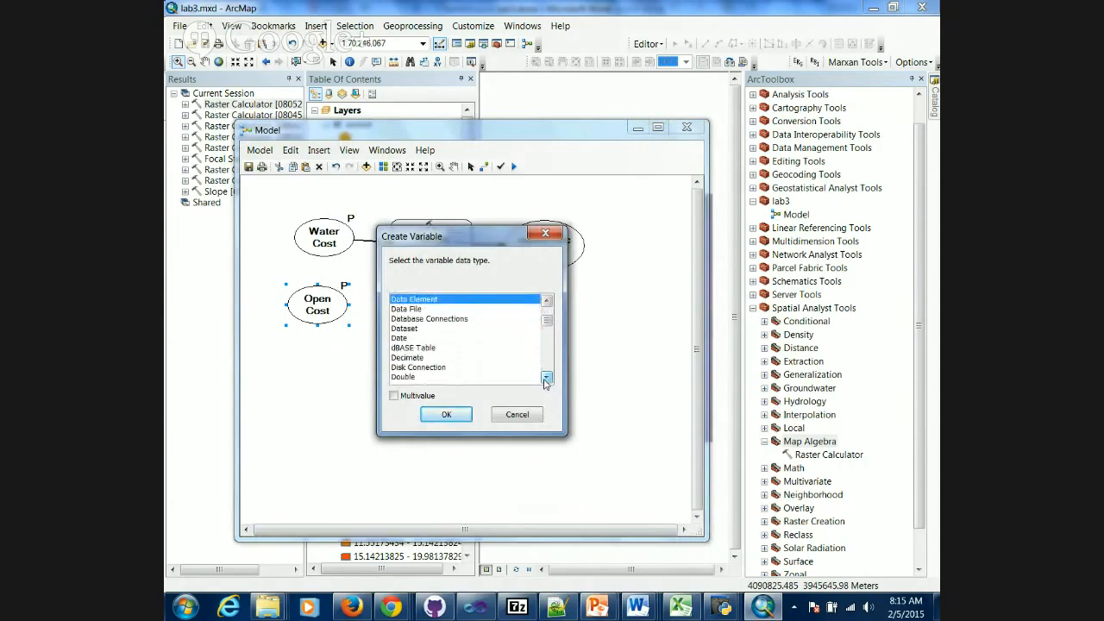
click(517, 377)
click(443, 414)
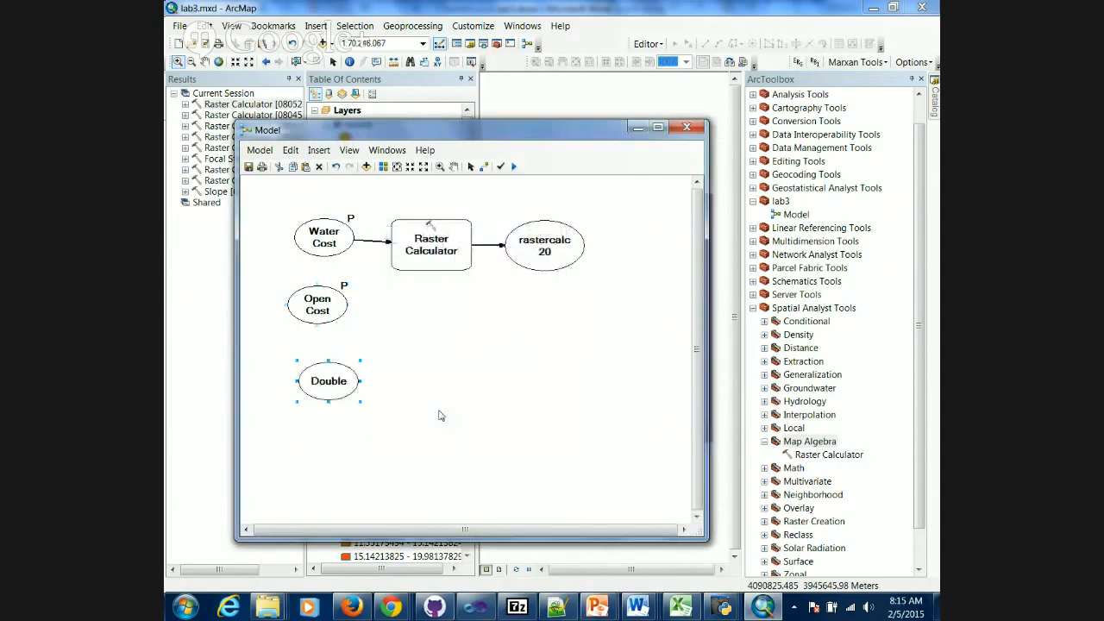
Make the Double variable below Open Cost a model parameter, rename it Forest Cost and move it closer beneath Open Cost.
right_click(317, 383)
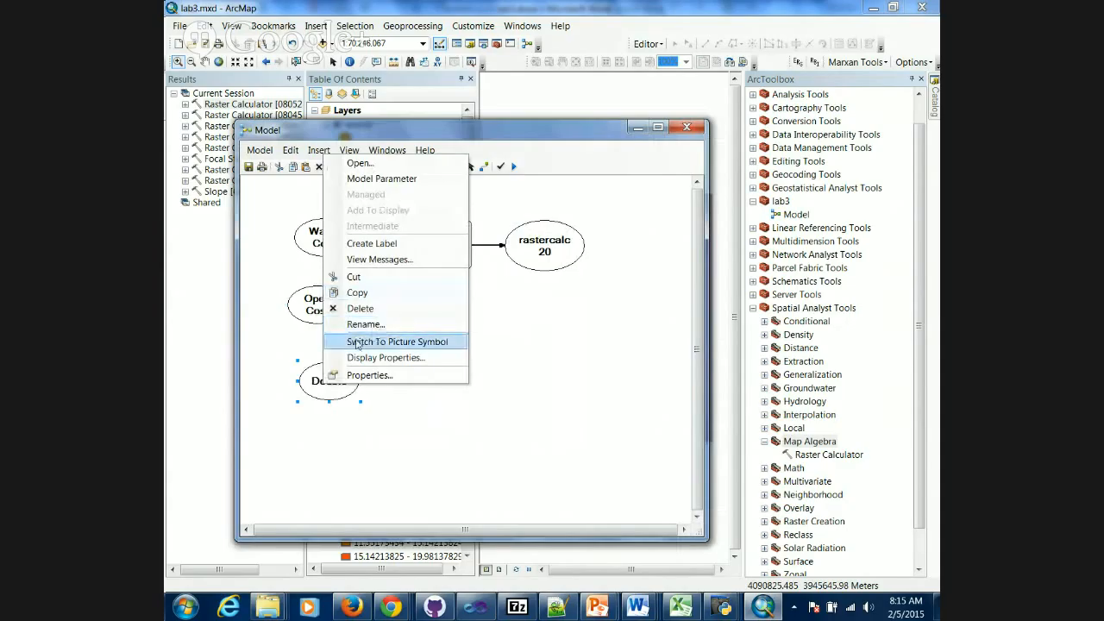
right_click(313, 391)
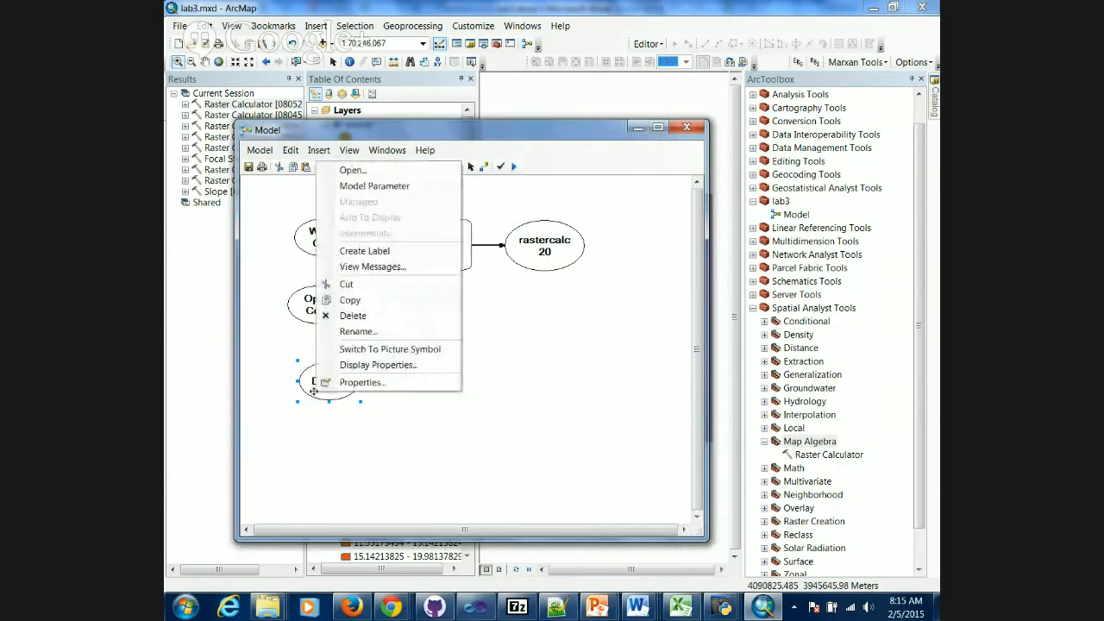
click(361, 189)
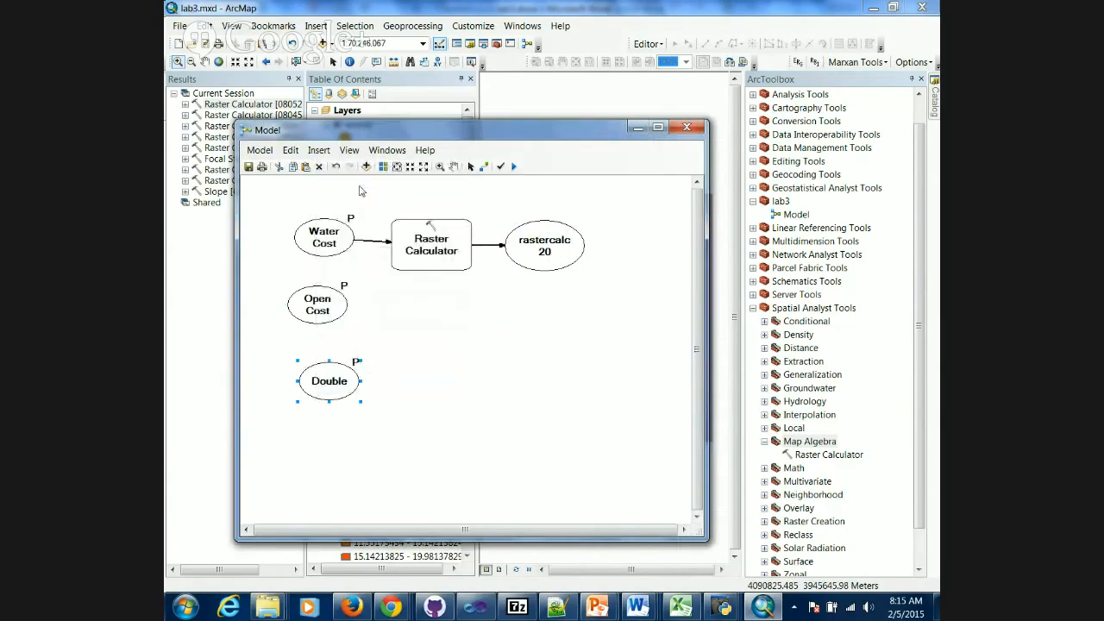
right_click(328, 377)
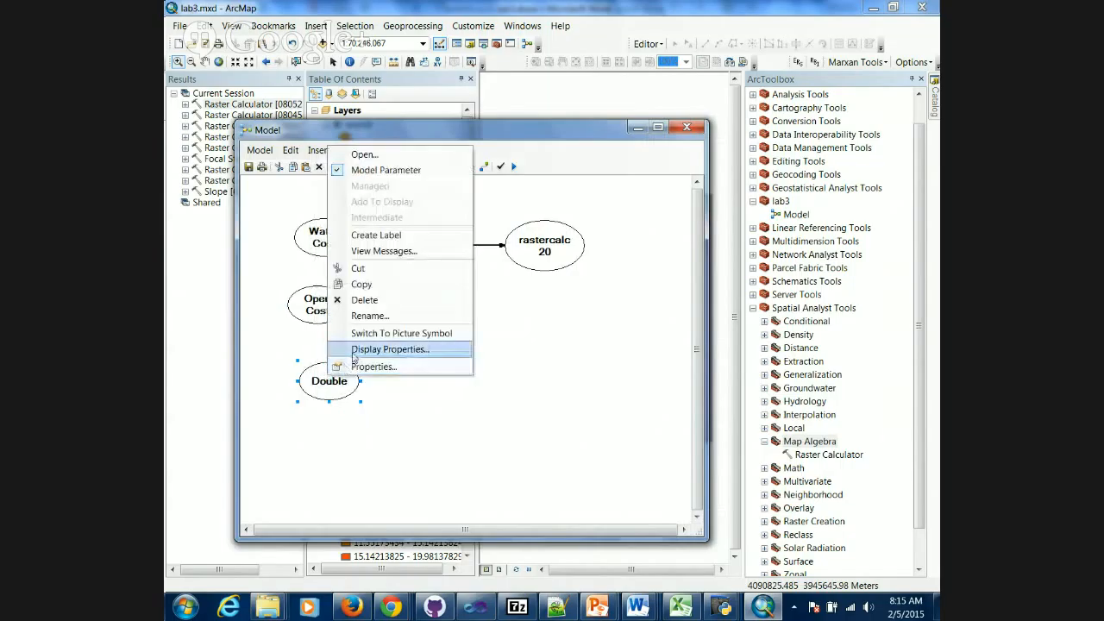
click(355, 317)
drag(397, 339, 342, 340)
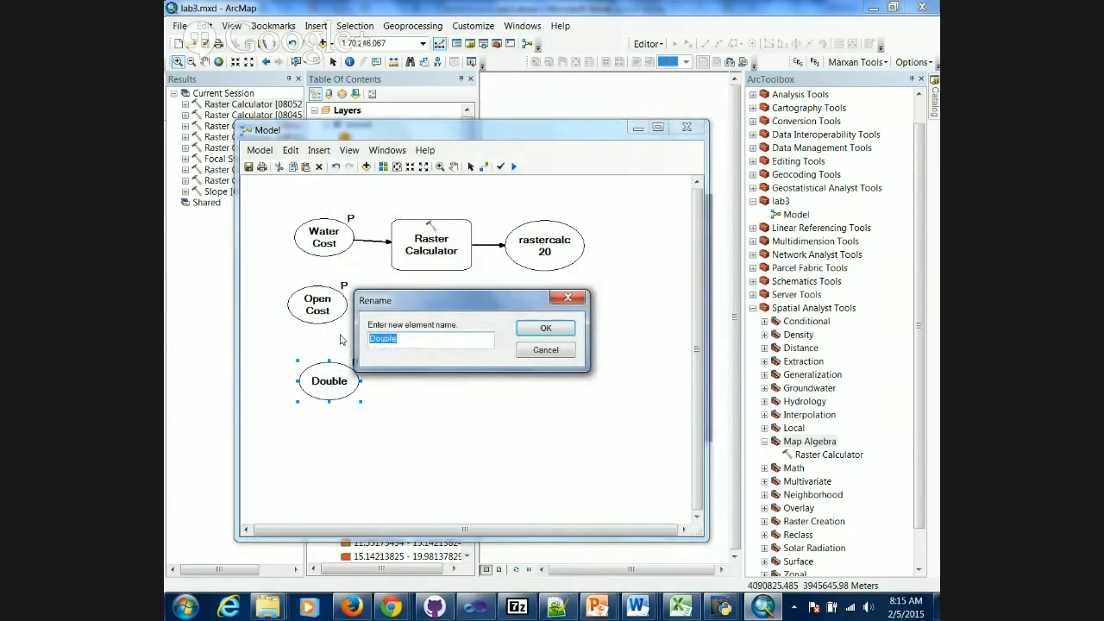
text(F)
click(543, 329)
drag(326, 385, 318, 361)
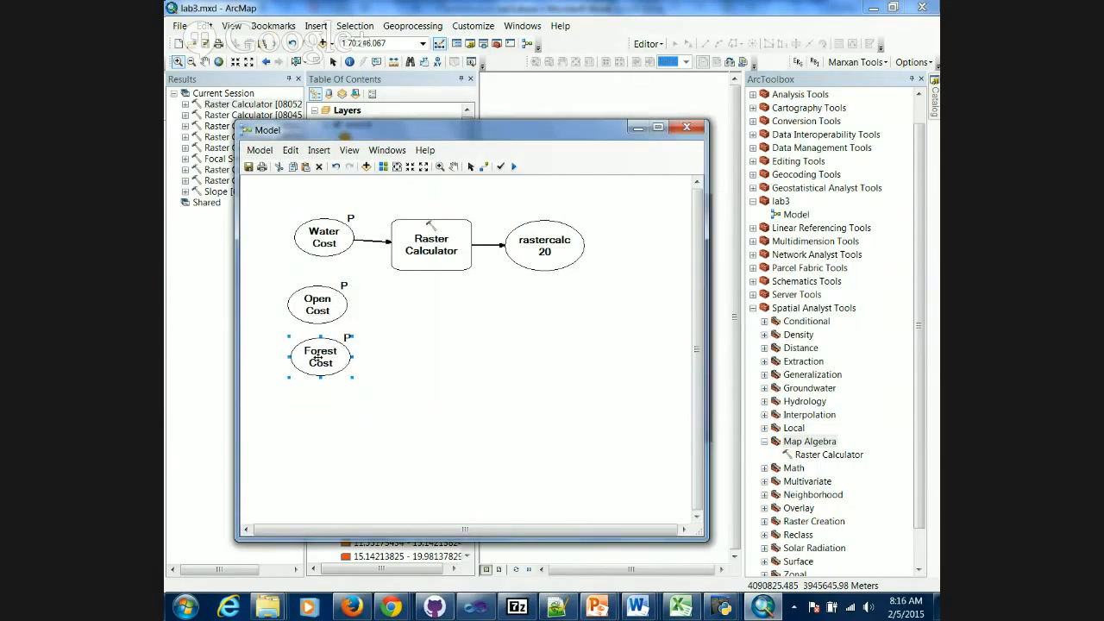
Create another variable of data type Double below Forest Cost in the model.
right_click(342, 407)
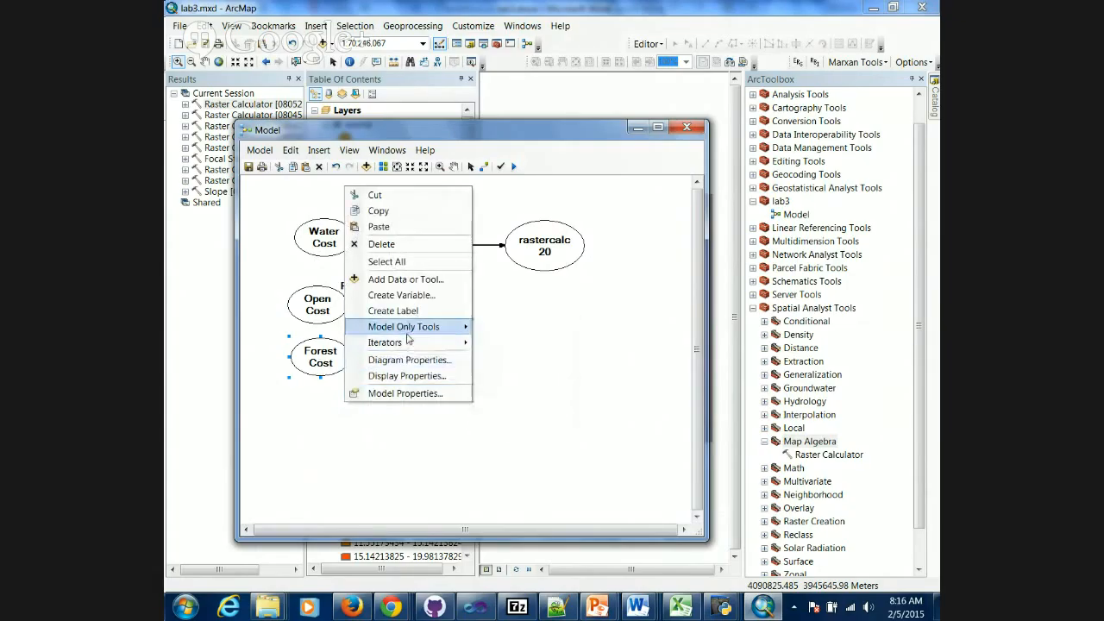
mouse_move(406, 332)
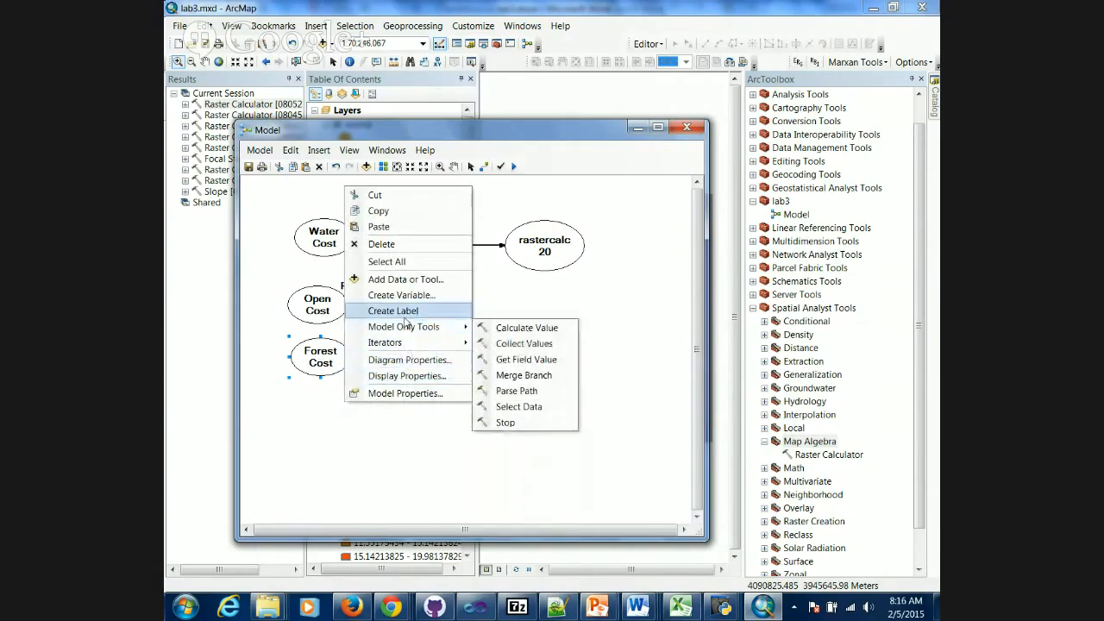
click(400, 296)
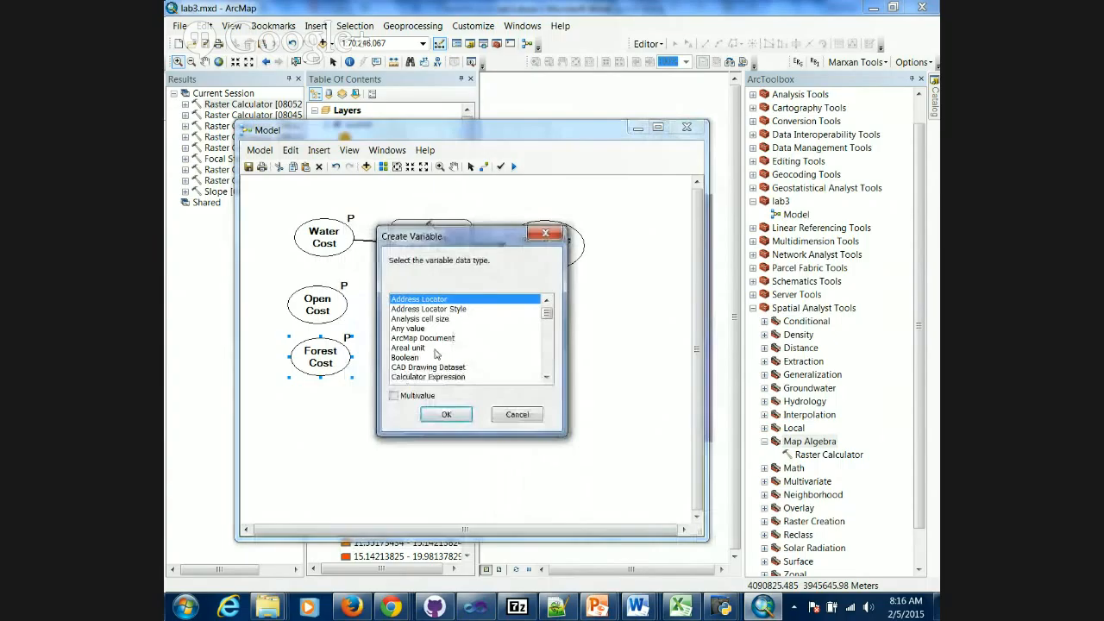
click(402, 339)
key(d)
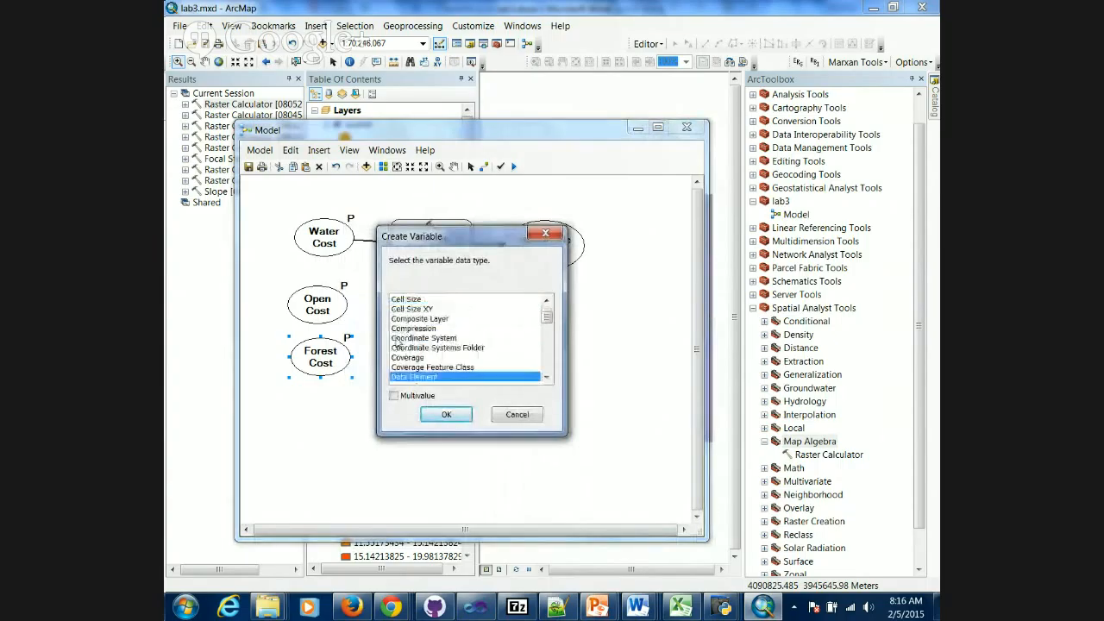
click(547, 377)
click(548, 378)
click(547, 378)
click(547, 378)
click(547, 378)
click(546, 378)
click(546, 377)
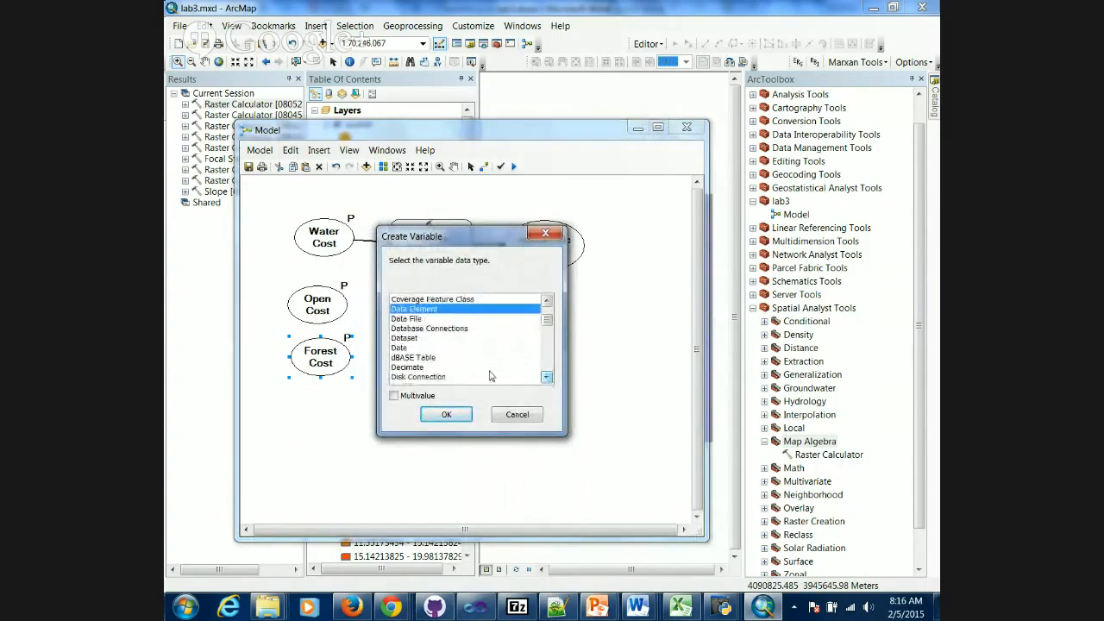
click(547, 378)
click(547, 377)
double_click(424, 377)
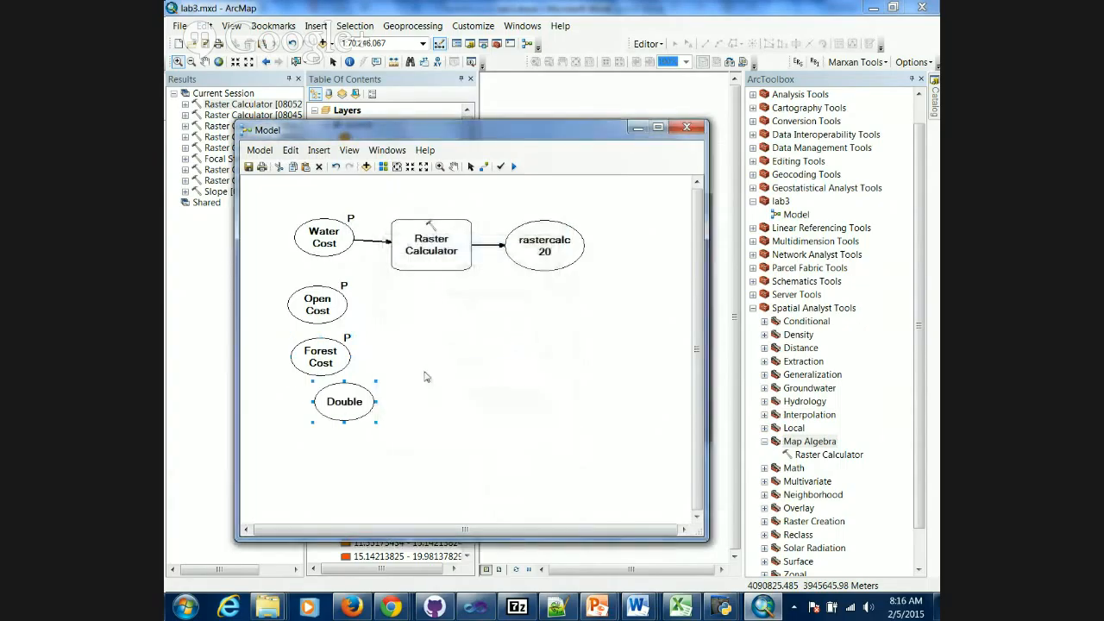
Align the Double variable under Forest Cost, make it a model parameter and rename it Transition Cost.
drag(343, 396, 320, 407)
right_click(320, 408)
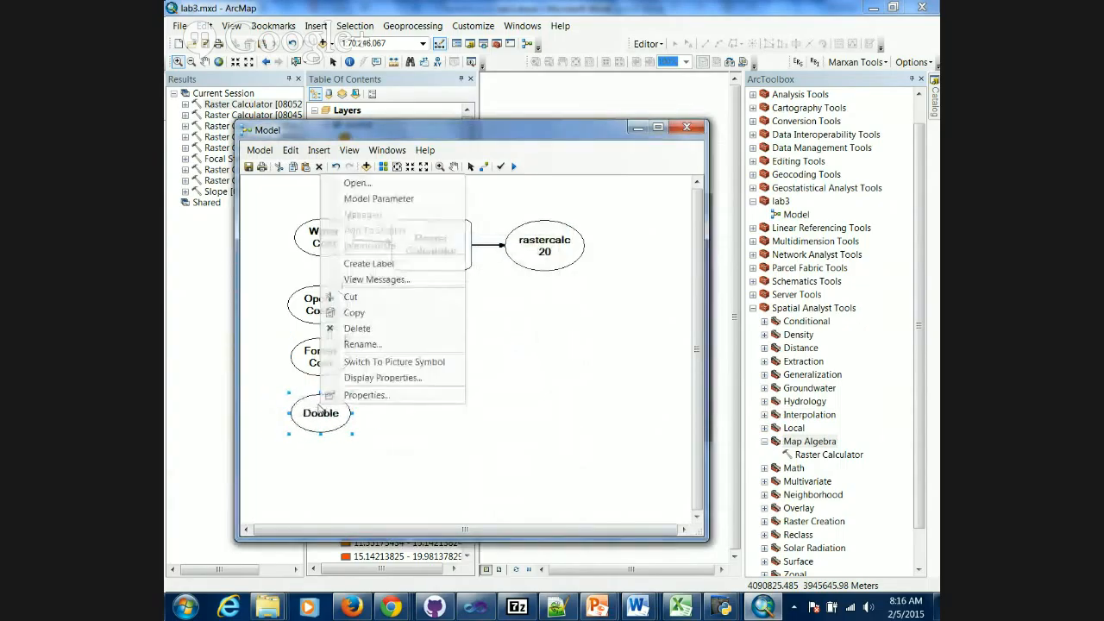
click(358, 201)
right_click(320, 404)
click(353, 354)
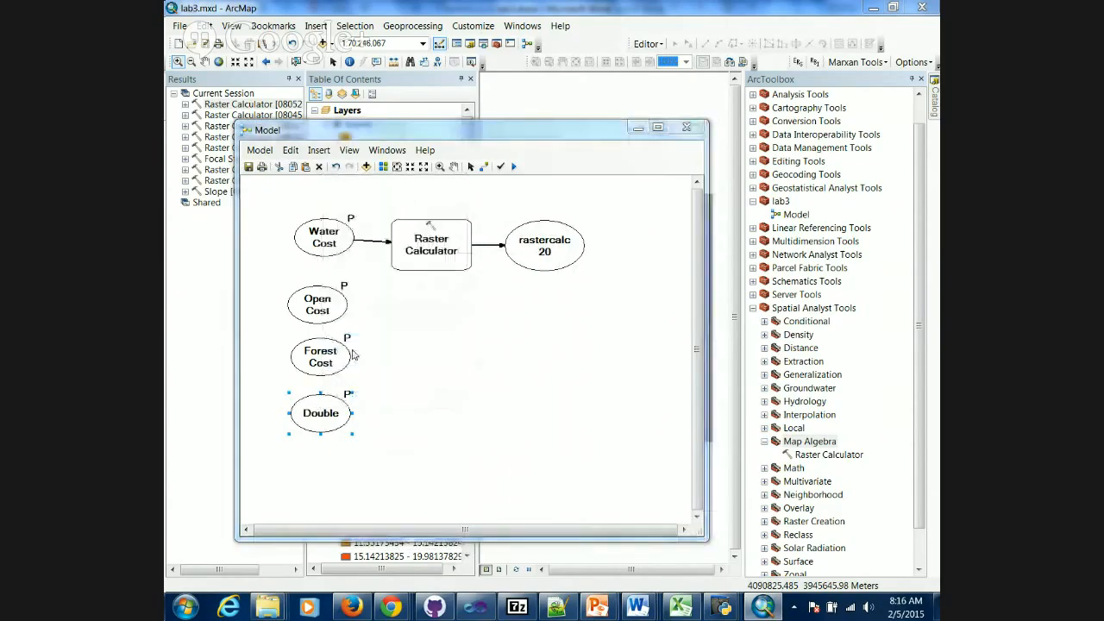
text(Transition Cost)
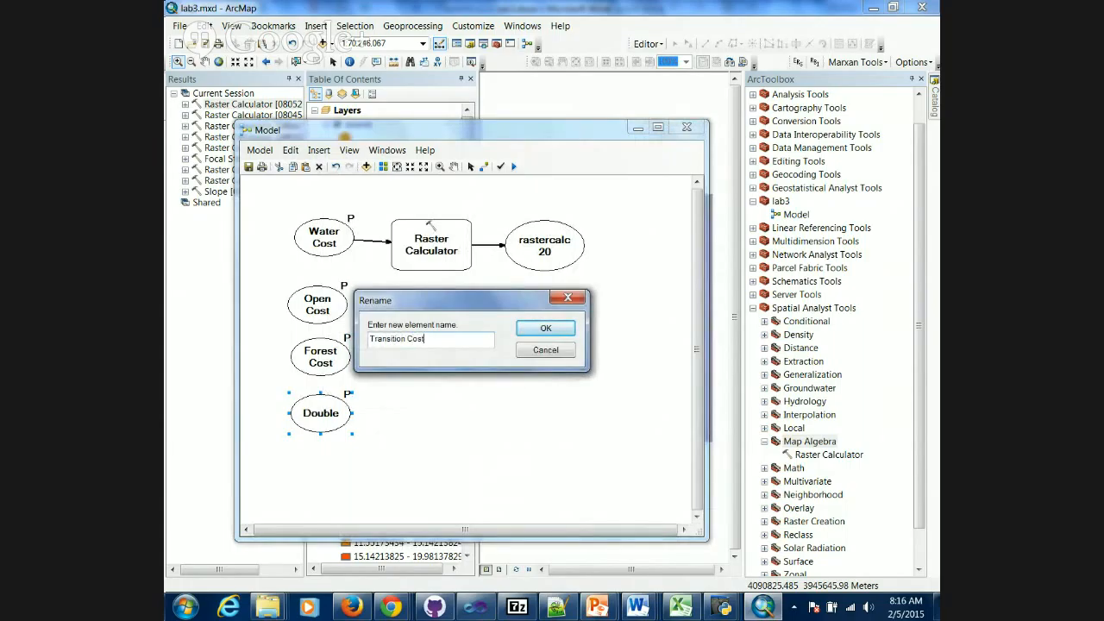
click(545, 331)
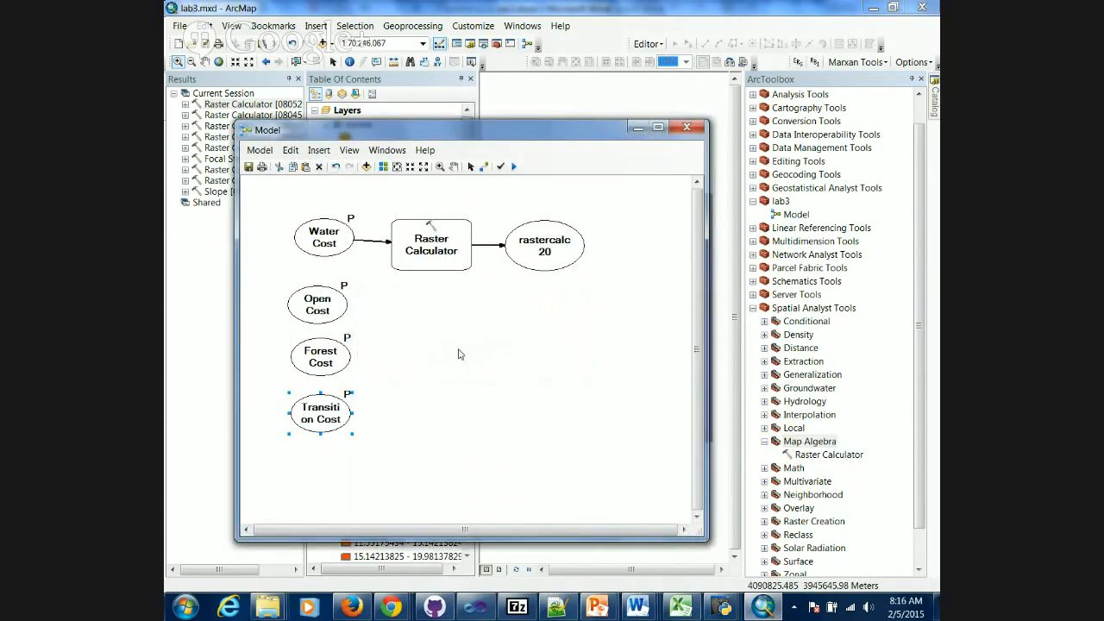
Create another variable of data type Double in the empty area below the Raster Calculator.
right_click(460, 349)
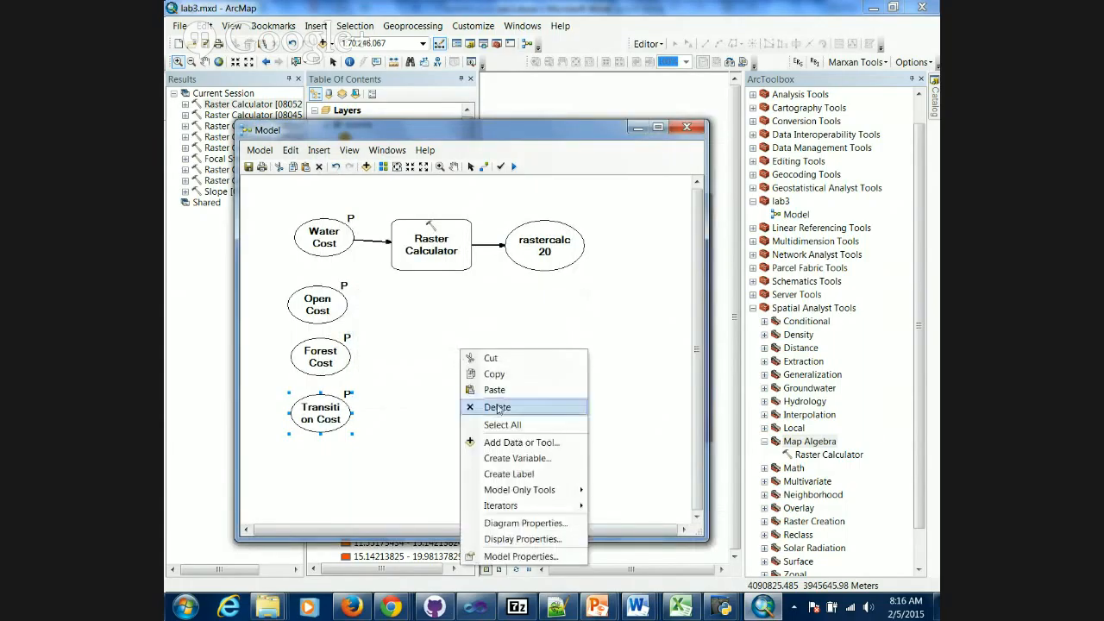
click(517, 458)
key(d)
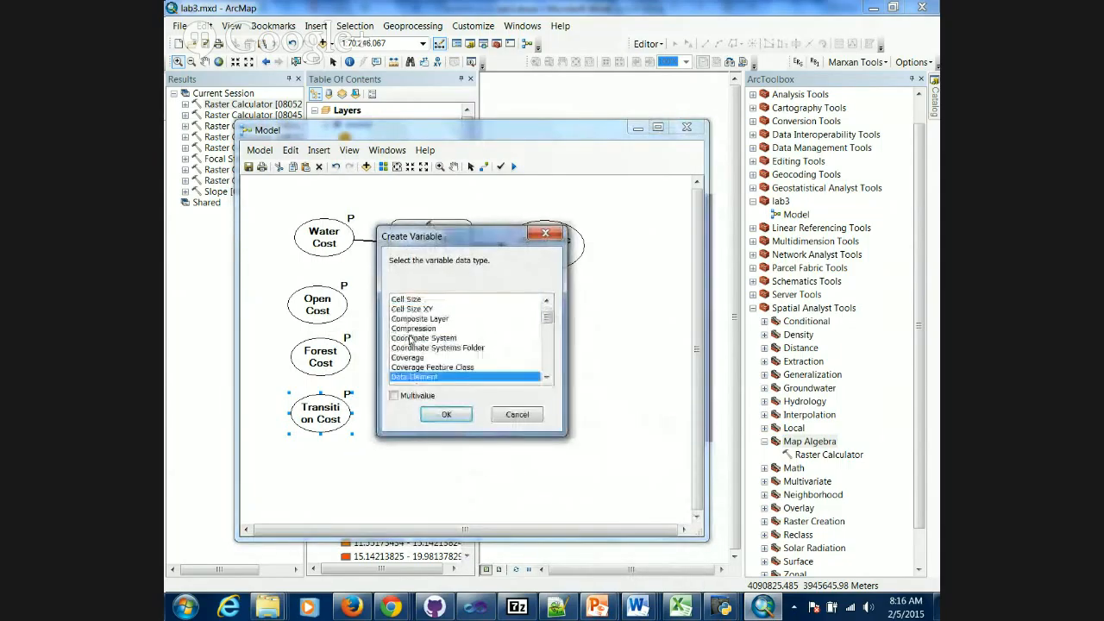
scroll(466, 371, down, 2)
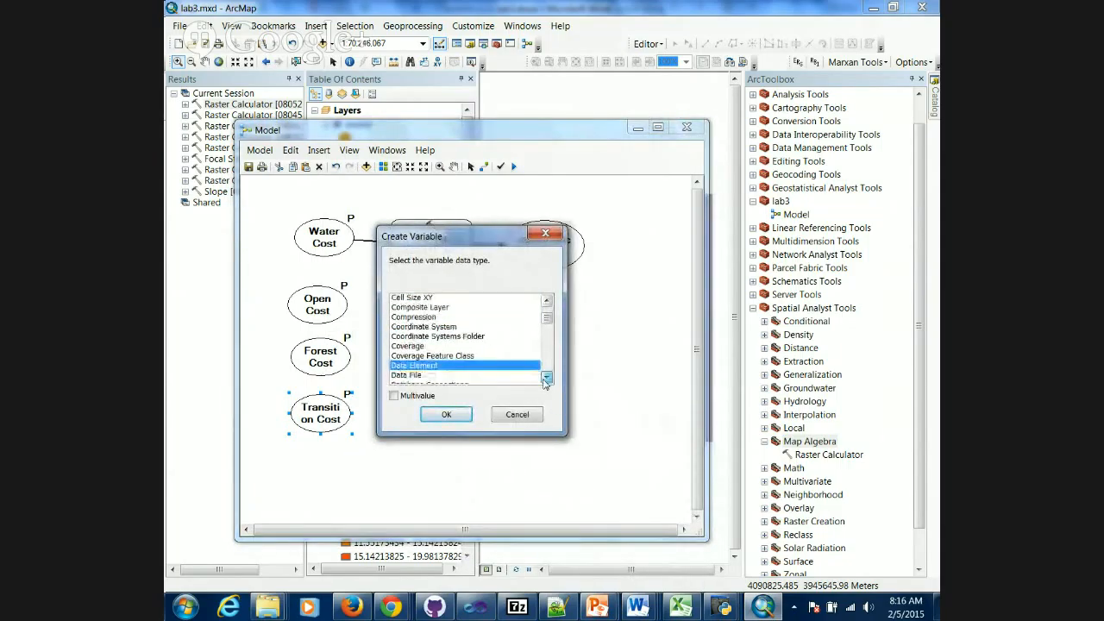
click(546, 377)
click(546, 377)
click(546, 377)
click(430, 377)
click(446, 414)
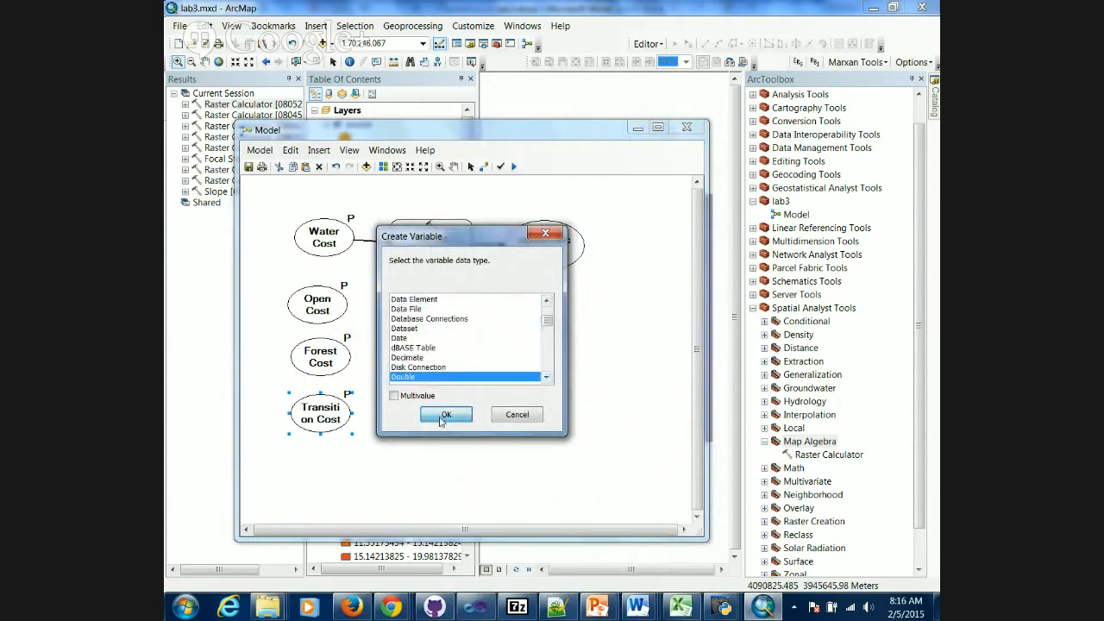
Make the Double variable below the Raster Calculator a model parameter, rename it Slope Cost and move it beneath Transition Cost.
right_click(461, 348)
click(490, 368)
right_click(462, 345)
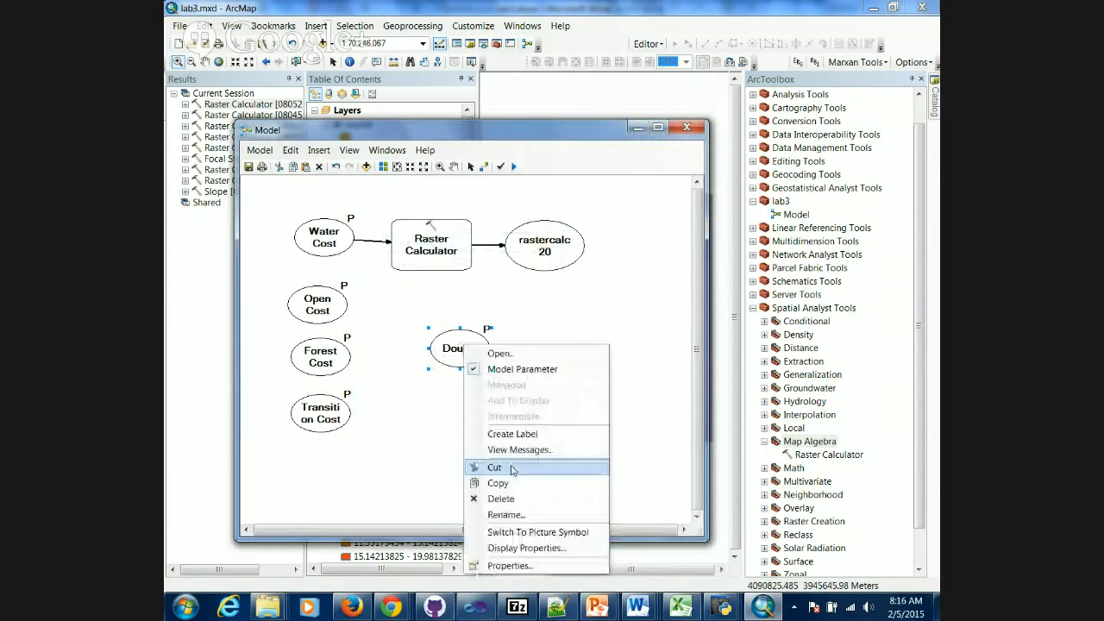
click(511, 515)
text(Slope Cost)
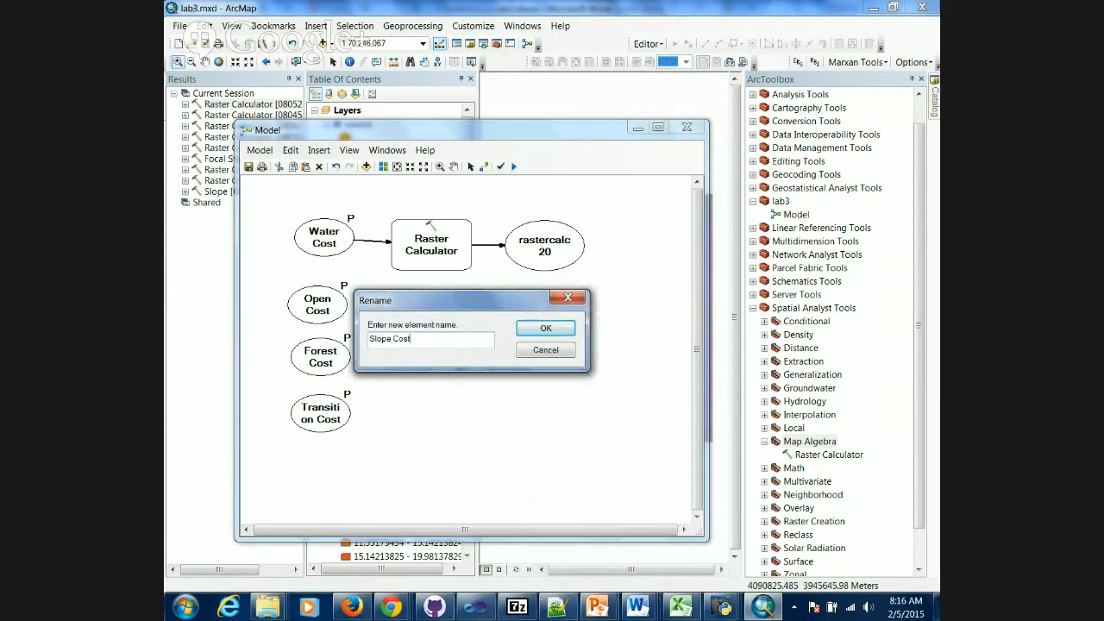
click(557, 327)
drag(459, 345, 320, 469)
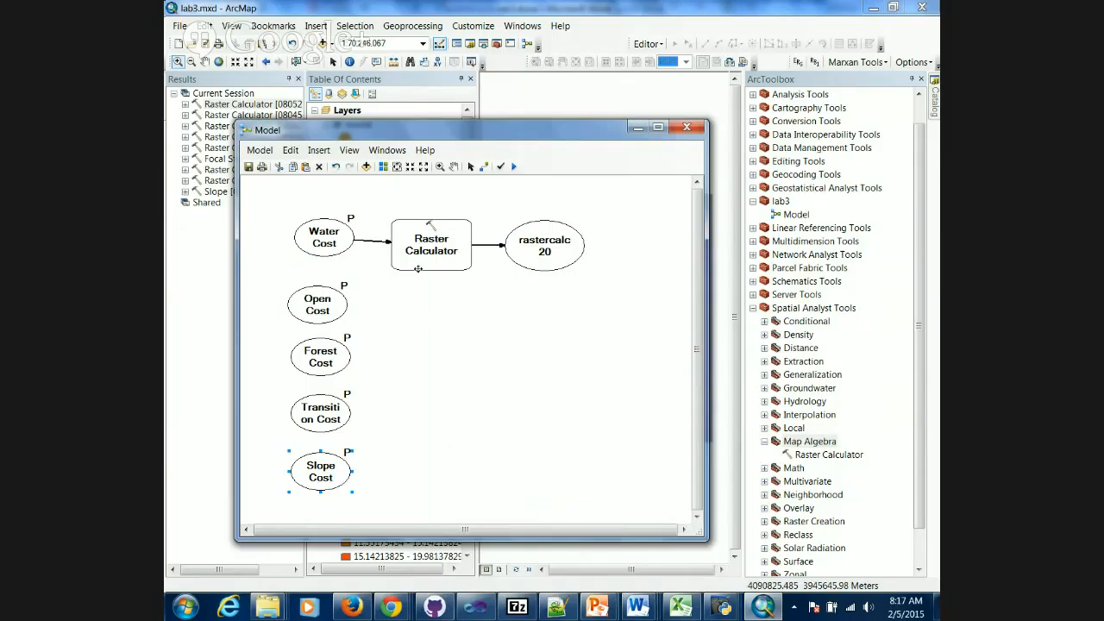
Move the Raster Calculator and its output lower in the model, and consult the cost formula in Word's Document1.
drag(429, 250, 437, 312)
drag(537, 253, 569, 299)
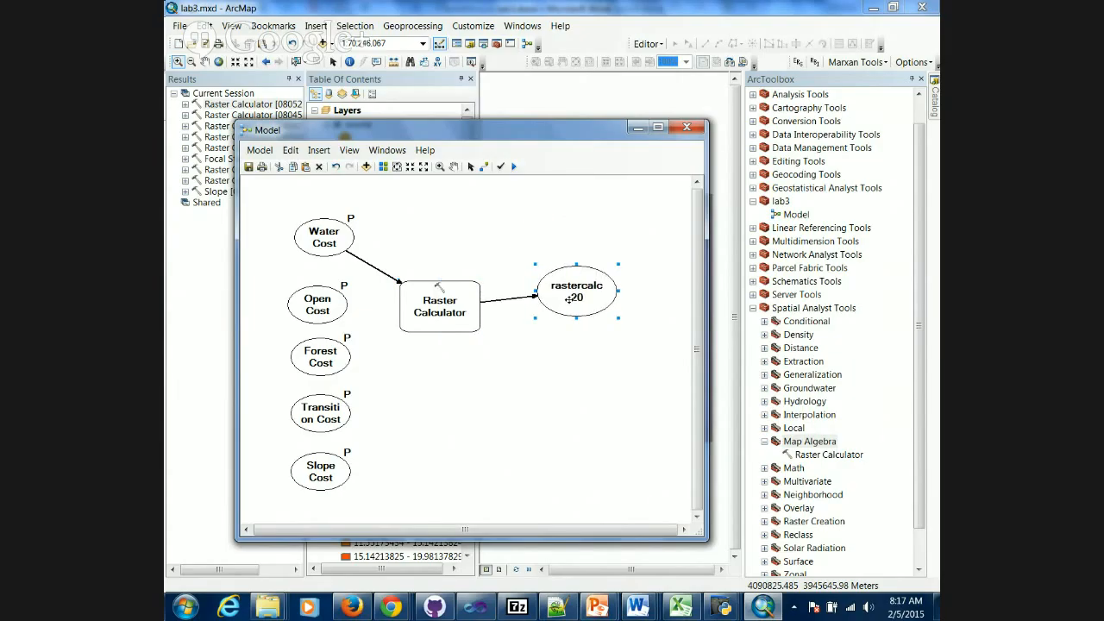
click(637, 608)
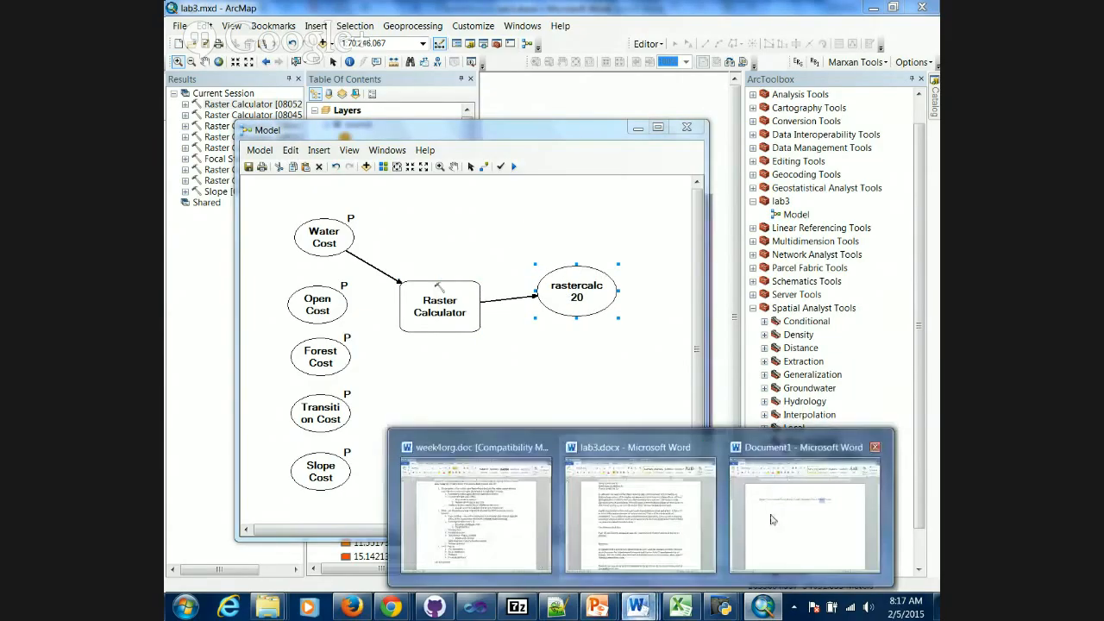
click(773, 519)
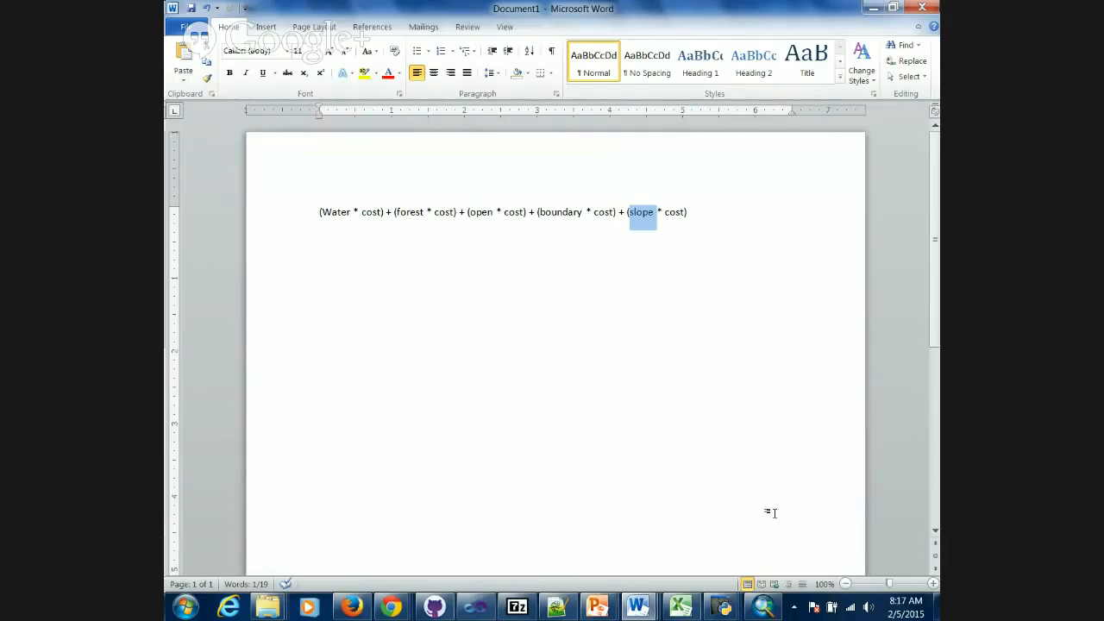
key(alt+Tab)
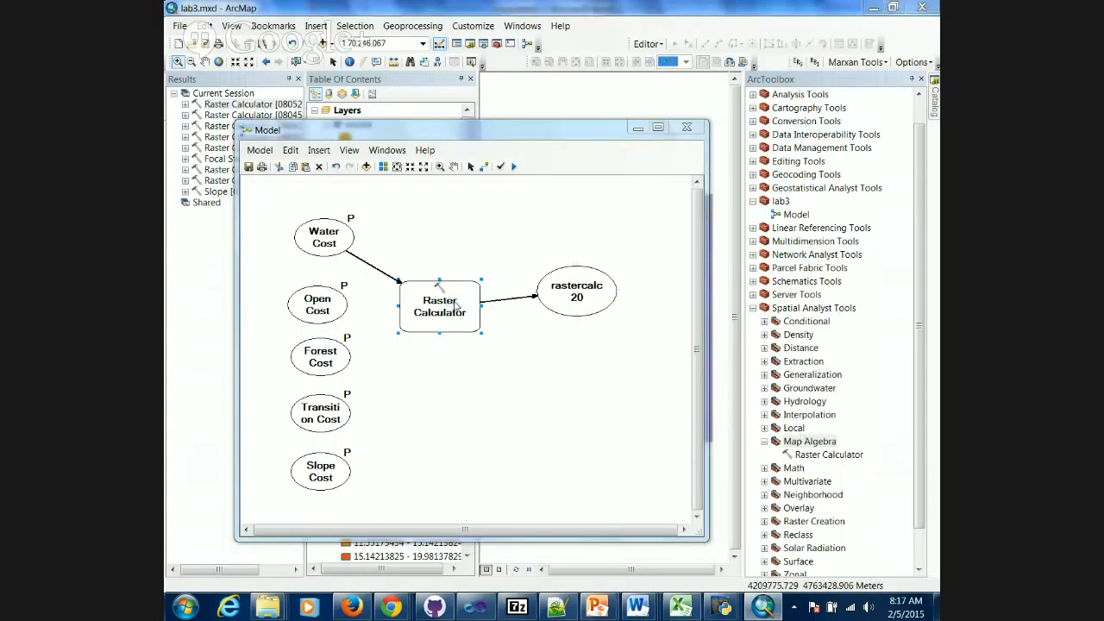
Open the model's Raster Calculator for editing and clear its Map Algebra expression.
double_click(452, 306)
drag(483, 138, 555, 185)
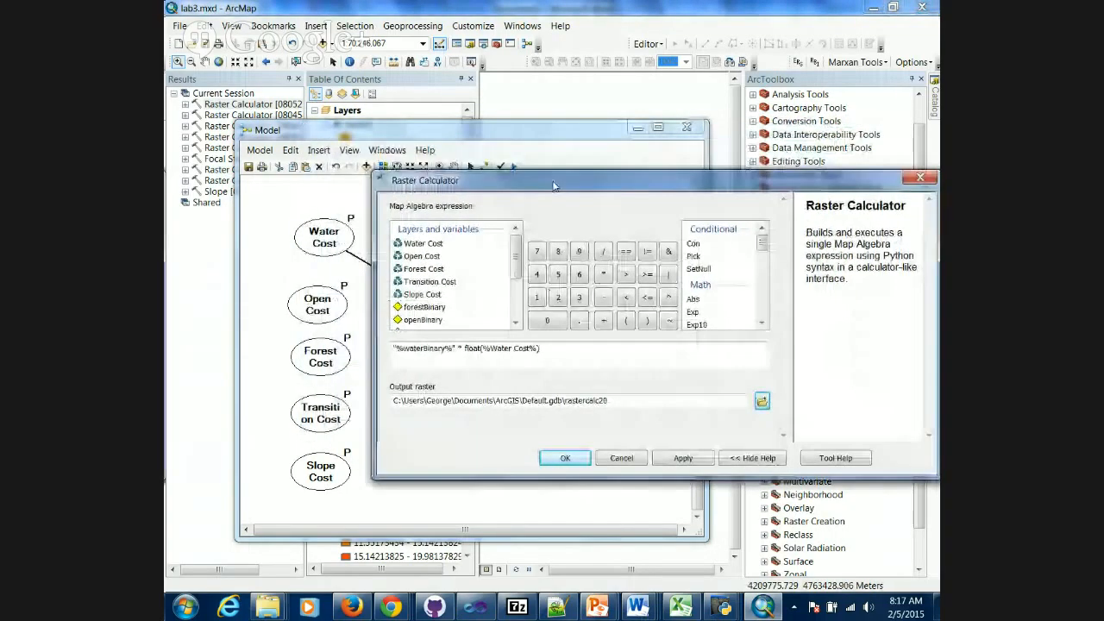
drag(552, 348, 376, 333)
key(BackSpace)
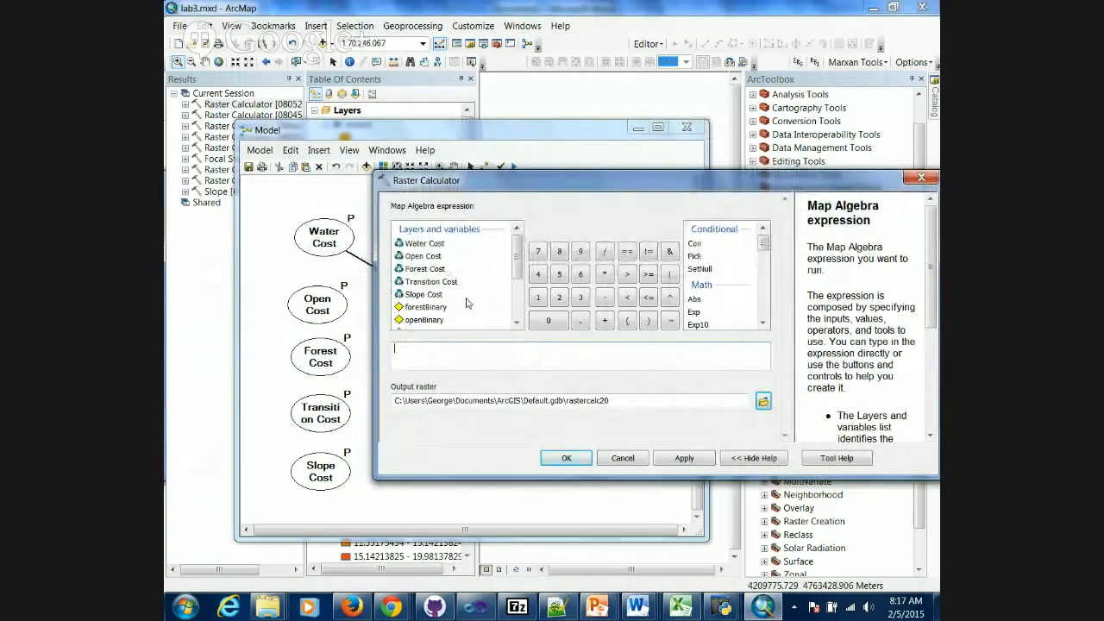
Enter (float(%Water Cost%) * "waterBinary") as the first term of the Map Algebra expression.
double_click(436, 246)
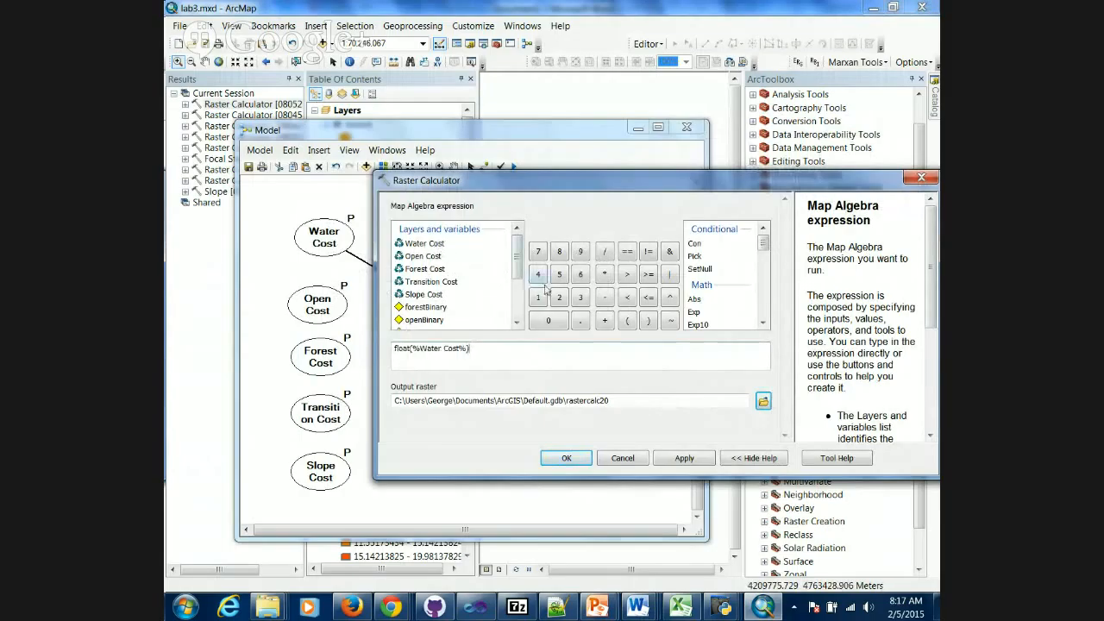
click(605, 275)
scroll(516, 273, down, 1)
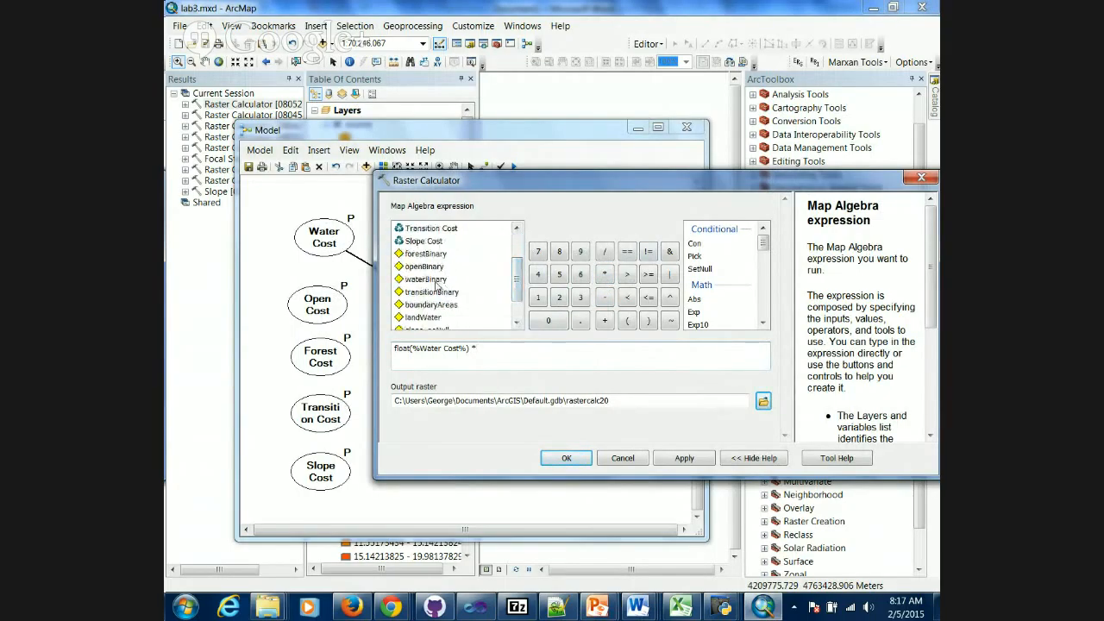
double_click(436, 282)
text())
click(393, 348)
text(()
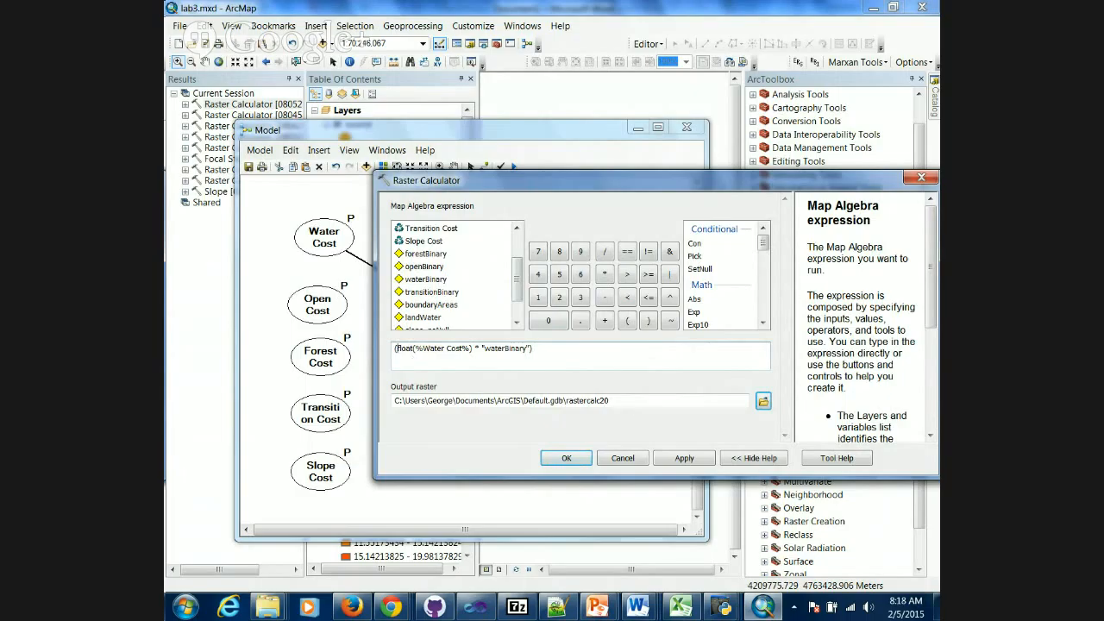
Append + (float(%Open Cost%) after the water term to start the open-land term.
click(566, 360)
text(+)
drag(518, 285, 518, 251)
text(float()
double_click(434, 257)
text())
click(544, 350)
text(()
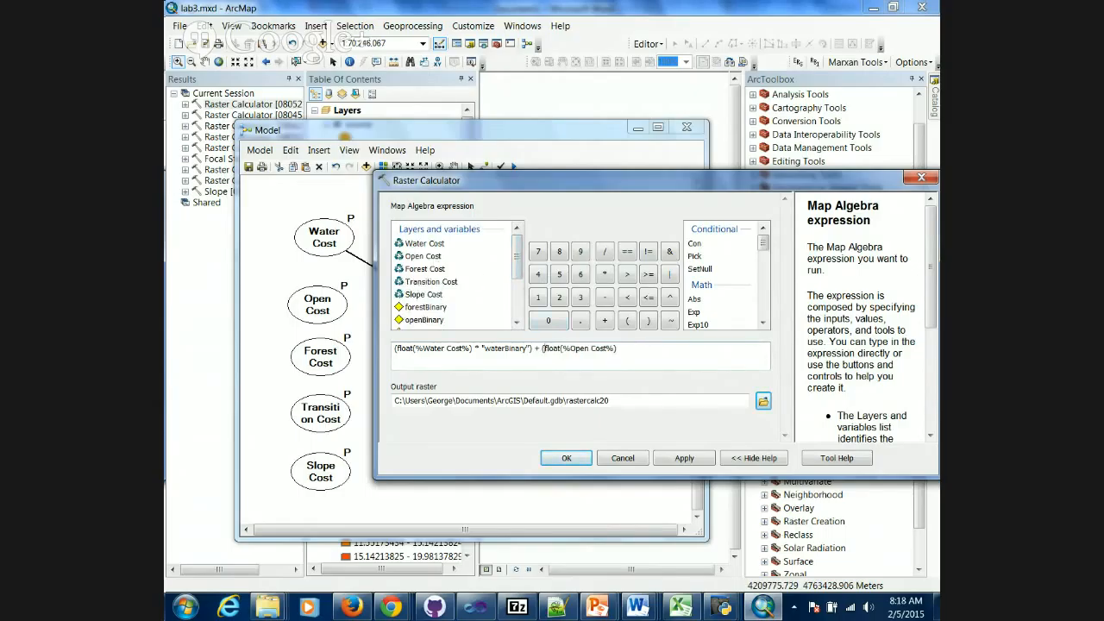
Multiply the Open Cost value by the "openBinary" layer in the expression.
click(616, 351)
text())
click(604, 273)
drag(518, 252, 519, 270)
double_click(425, 300)
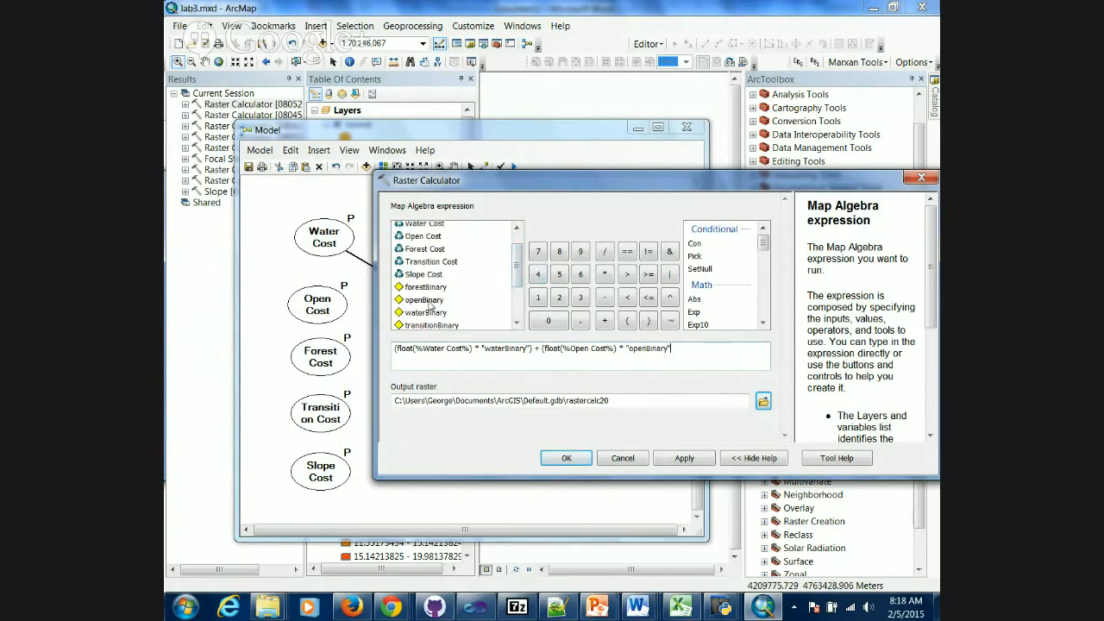
Close the open-land term and add (float(%Forest Cost%) * "forestBinary" to the expression.
text() + ()
double_click(425, 249)
click(604, 276)
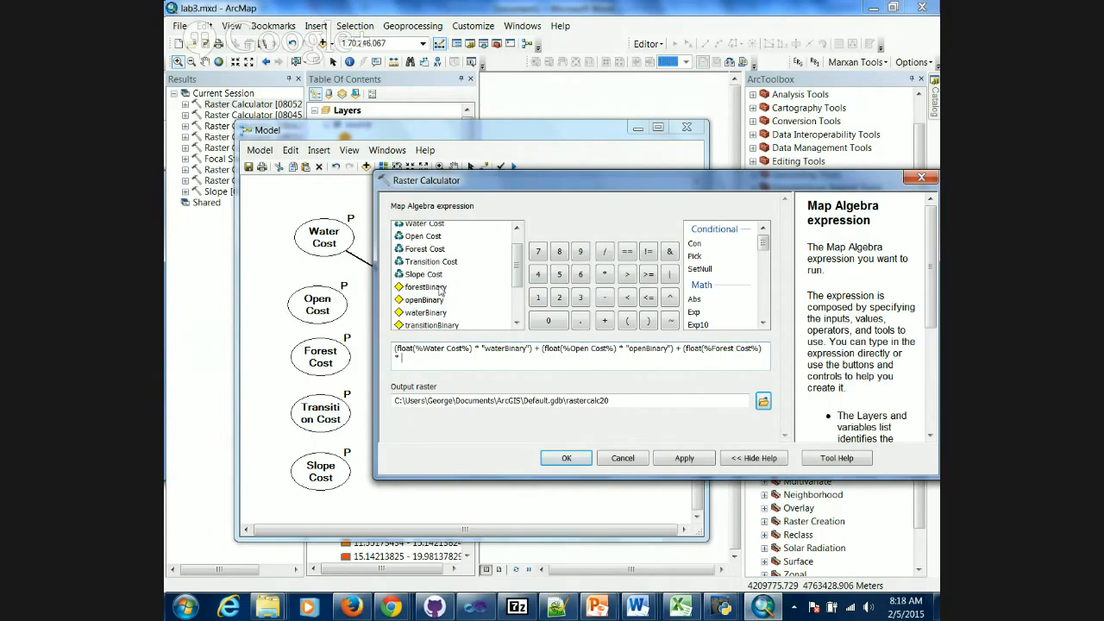
double_click(429, 288)
Close the forest term and add (float(%Transition Cost%) * "transitionBinary" to the expression.
text() + (float()
double_click(431, 261)
text() *)
double_click(436, 327)
Close the transition term and complete the expression with + (float(%Slope Cost%) * "slope_noNull").
text() + ()
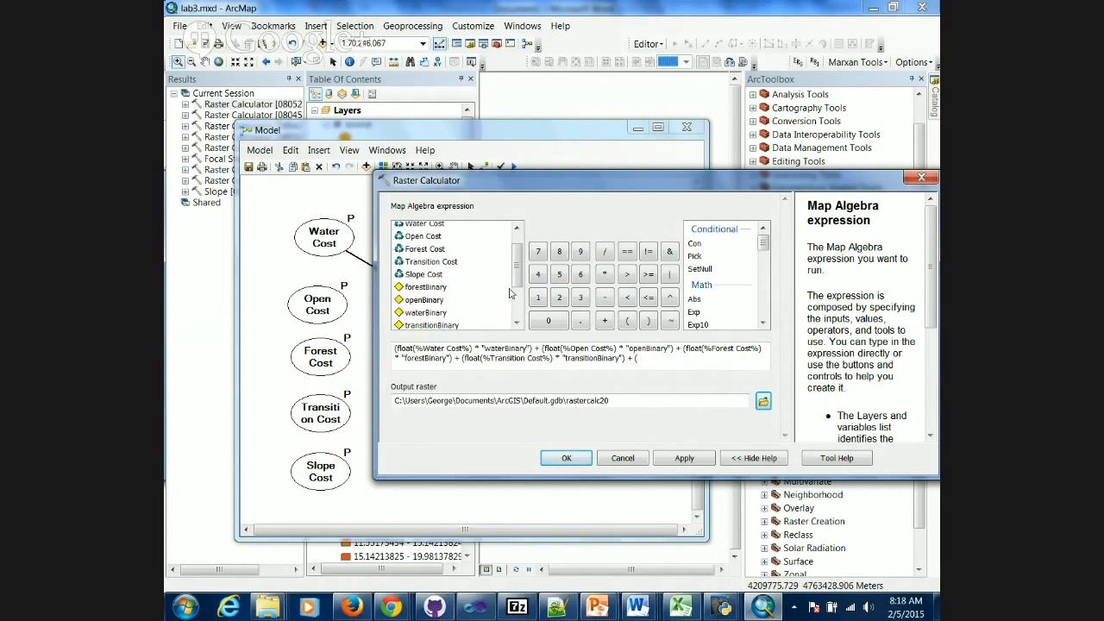
scroll(517, 291, down, 1)
double_click(434, 246)
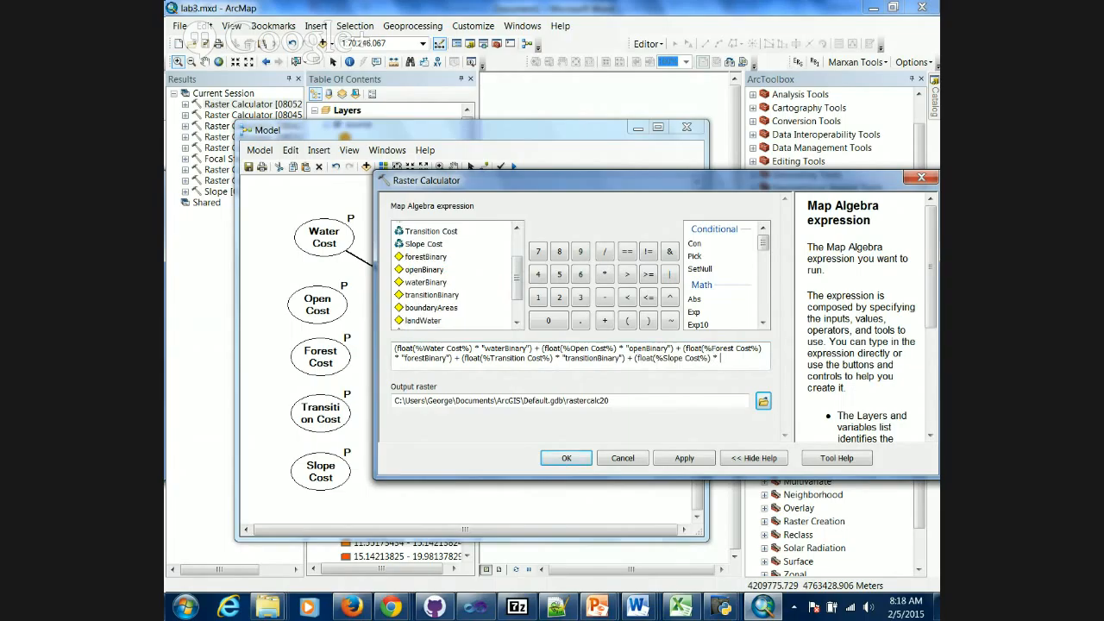
click(422, 283)
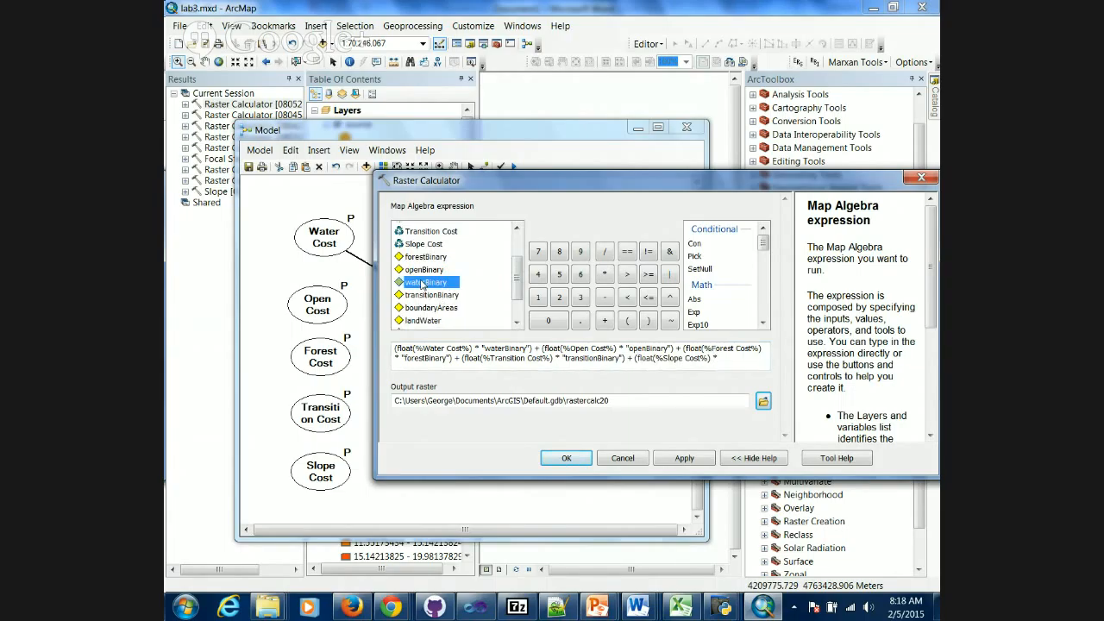
key(Up)
key(Up)
key(Up)
click(429, 296)
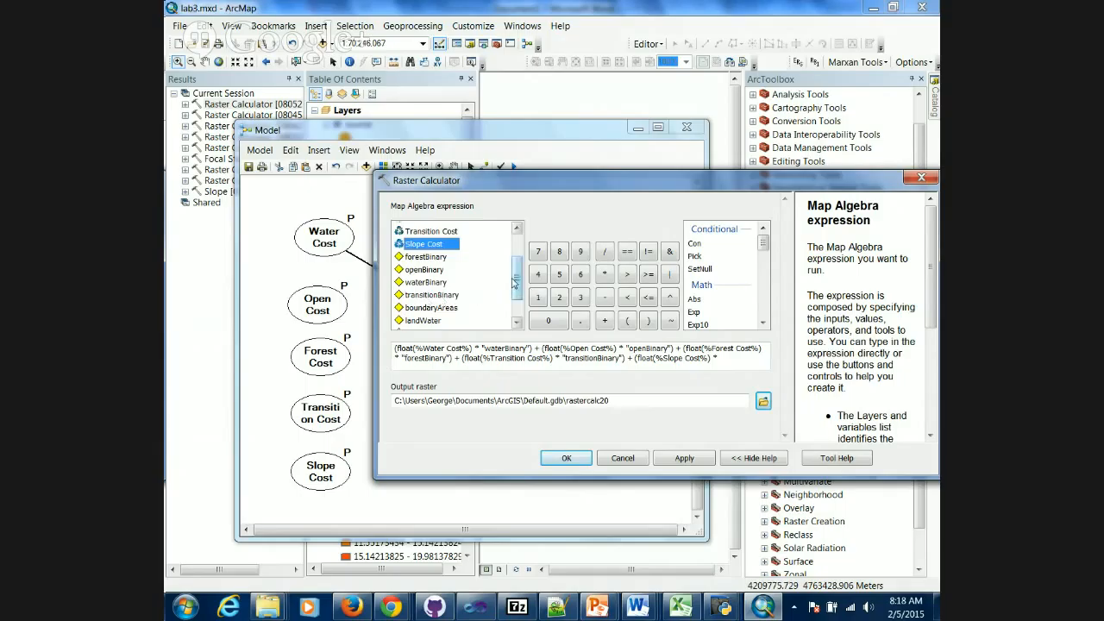
scroll(515, 283, down, 1)
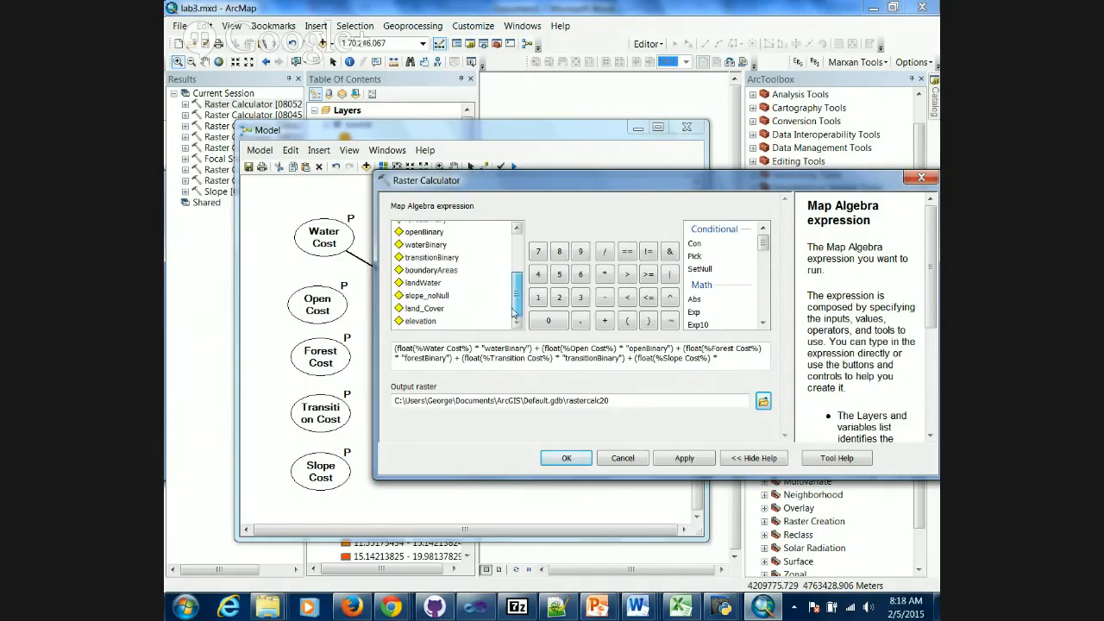
double_click(423, 298)
text())
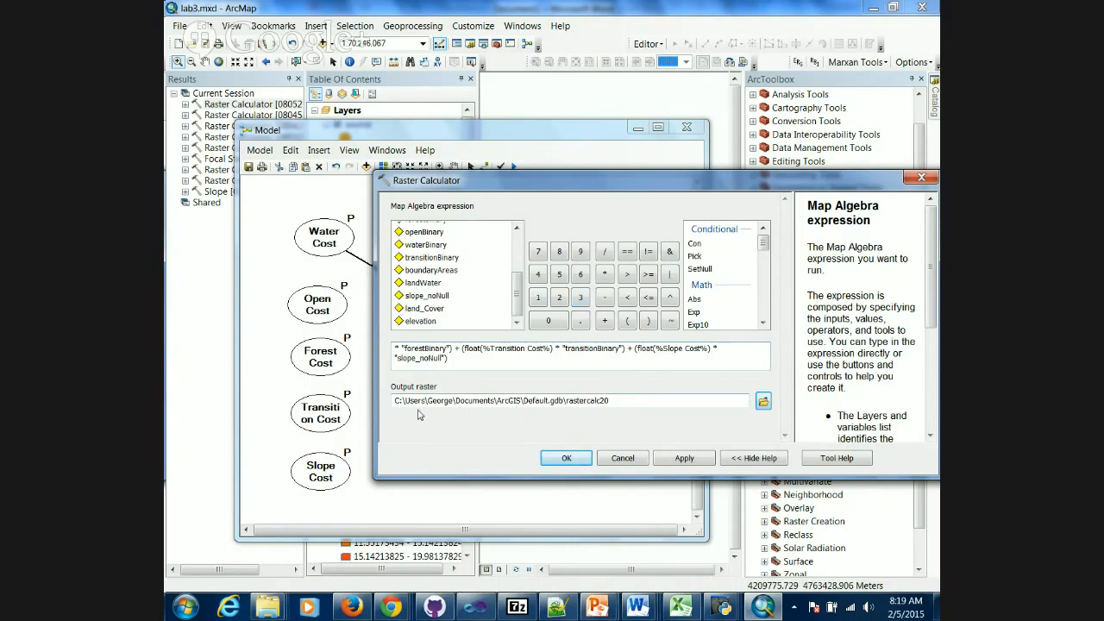
Set the output raster to costSurface in data.gdb and apply the Raster Calculator settings.
click(763, 401)
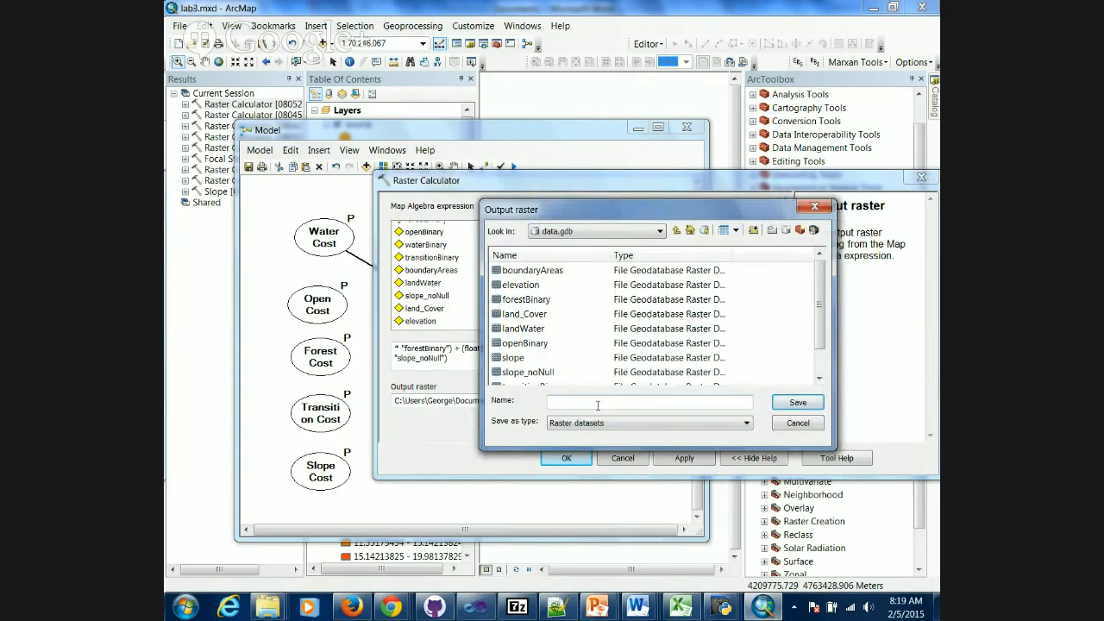
text(costSurface)
click(699, 421)
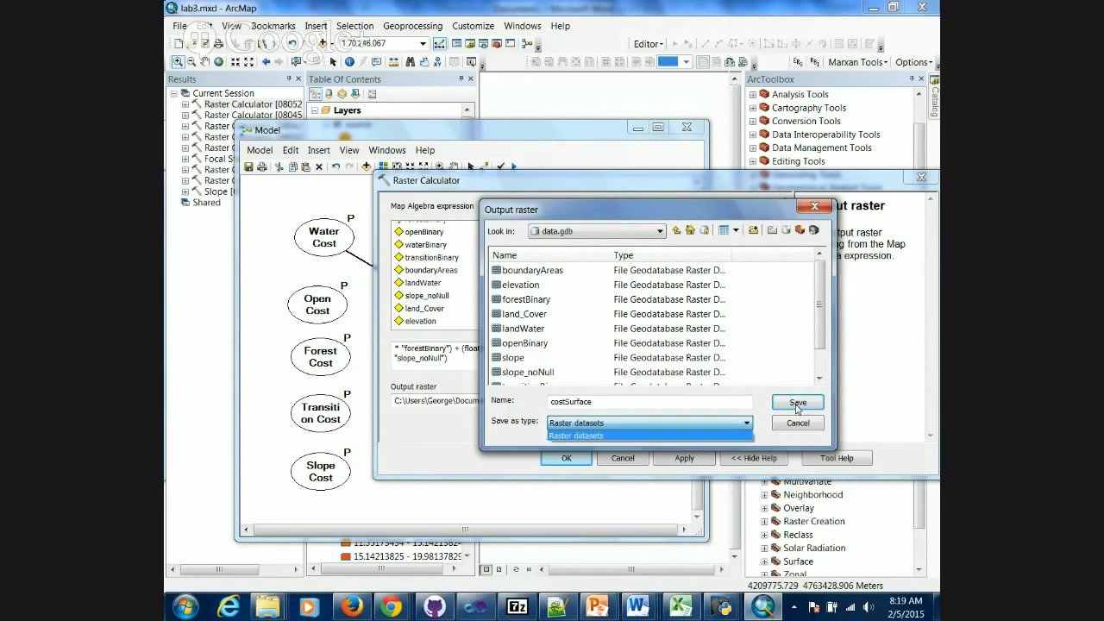
click(794, 405)
click(794, 403)
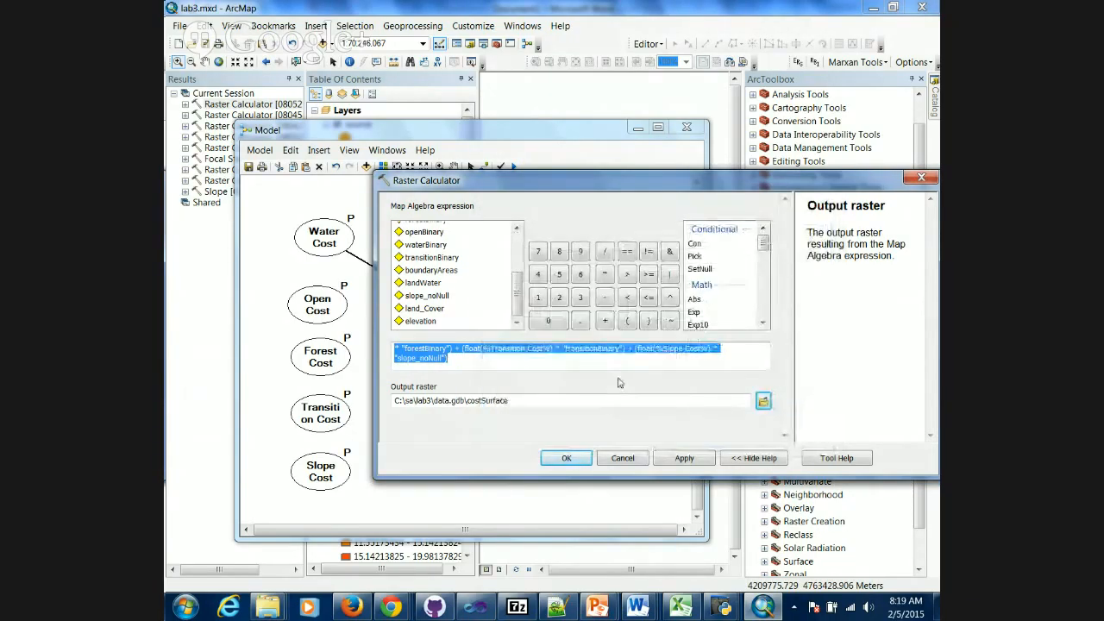
click(574, 459)
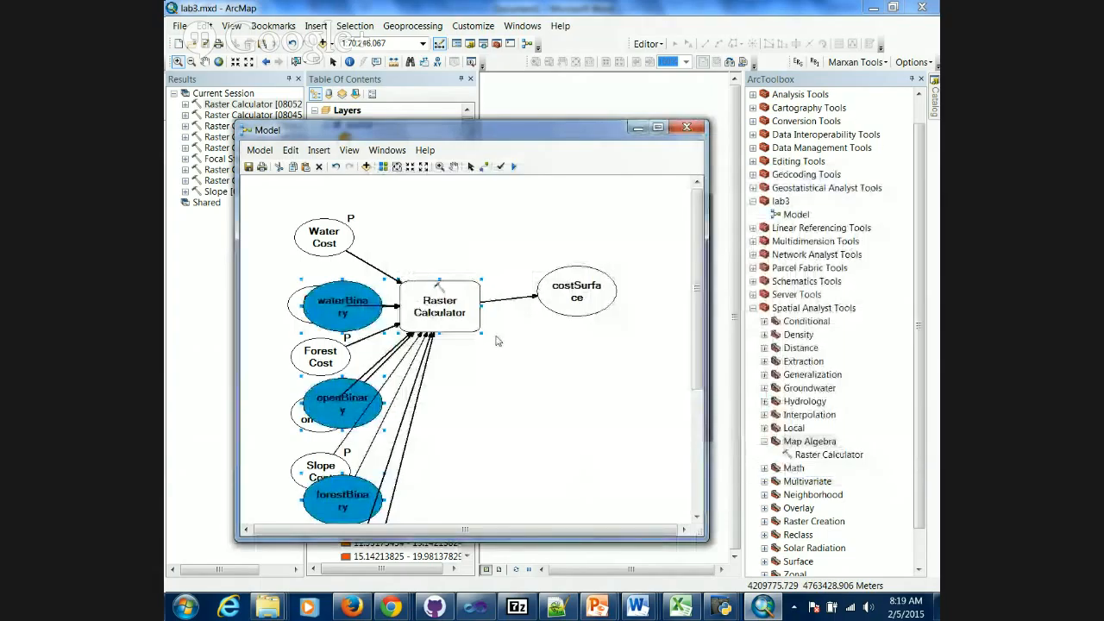
Auto-arrange the model diagram, maximize the model window and fit the whole model in view.
click(383, 167)
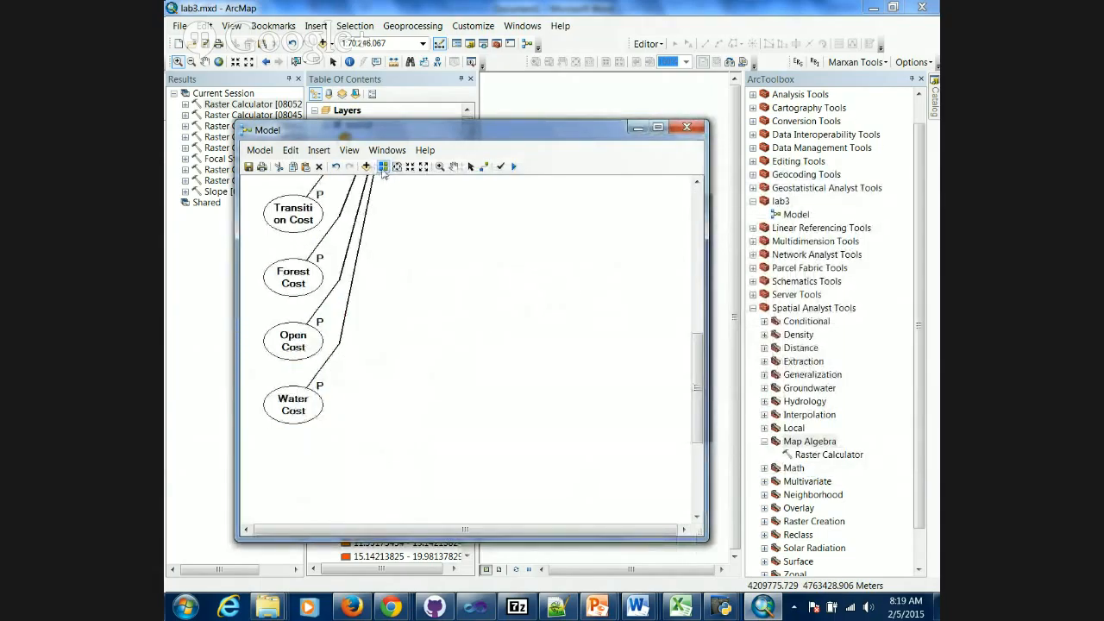
click(397, 167)
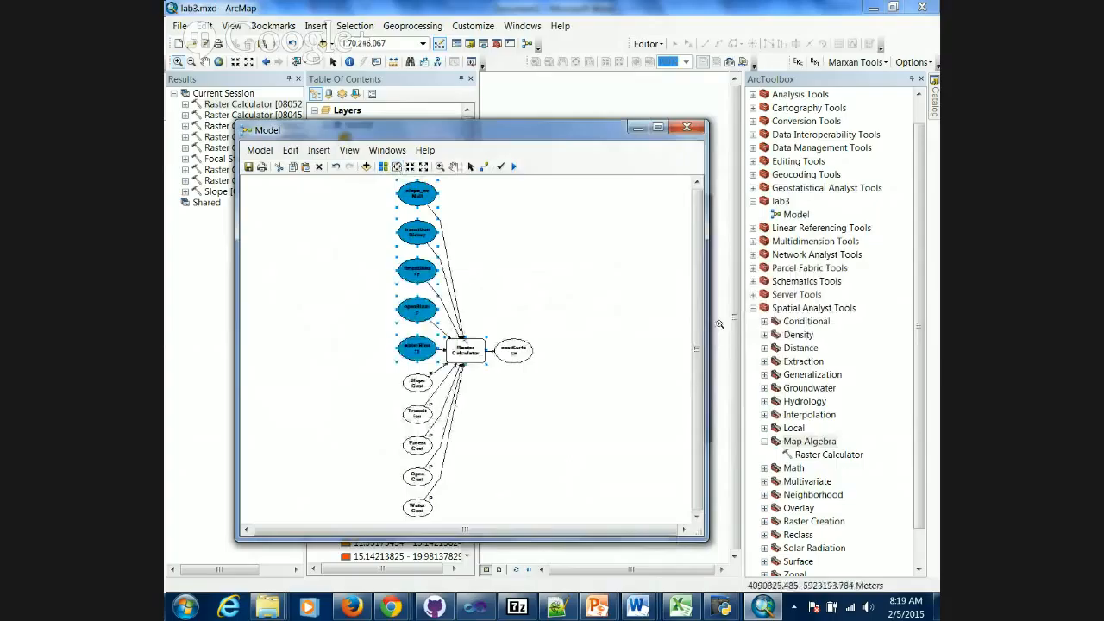
click(658, 128)
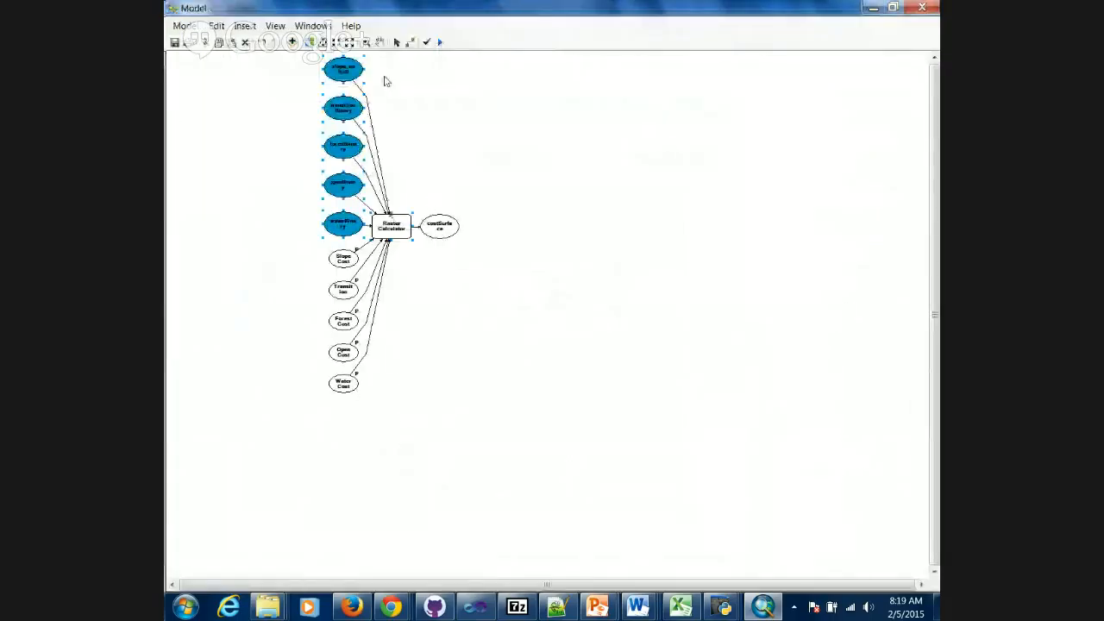
click(337, 42)
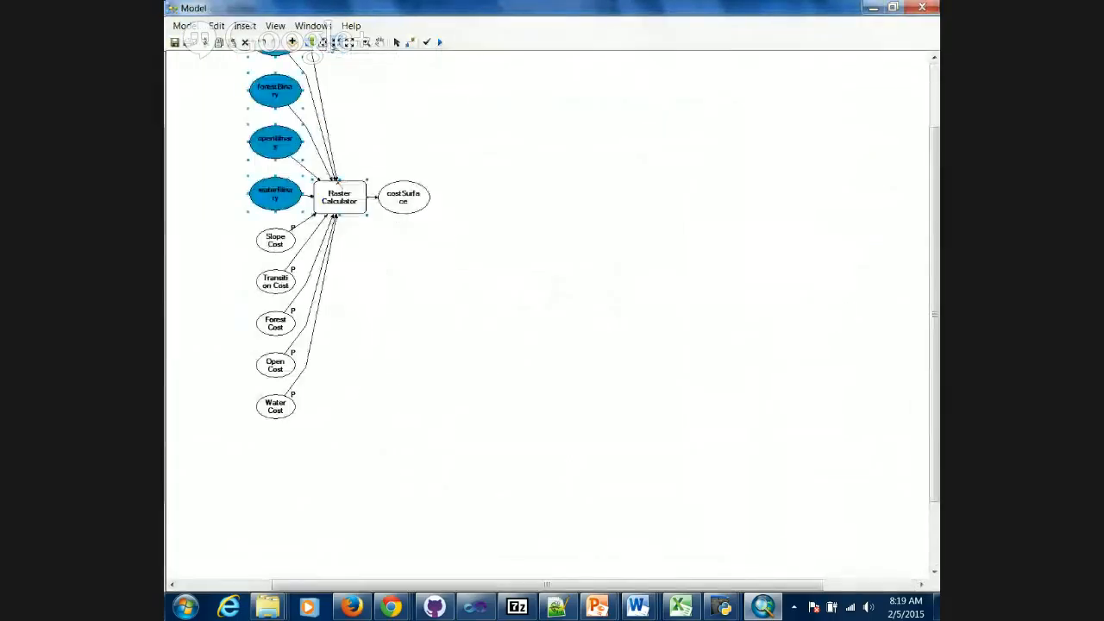
click(322, 42)
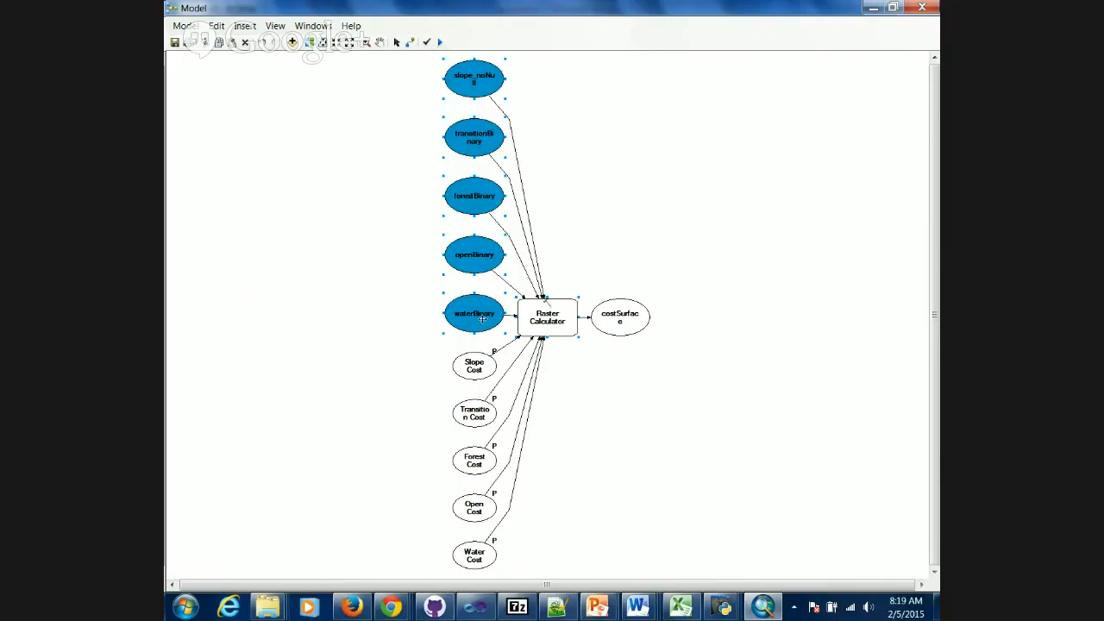
Set the Open Cost variable's default value to 5.
double_click(475, 507)
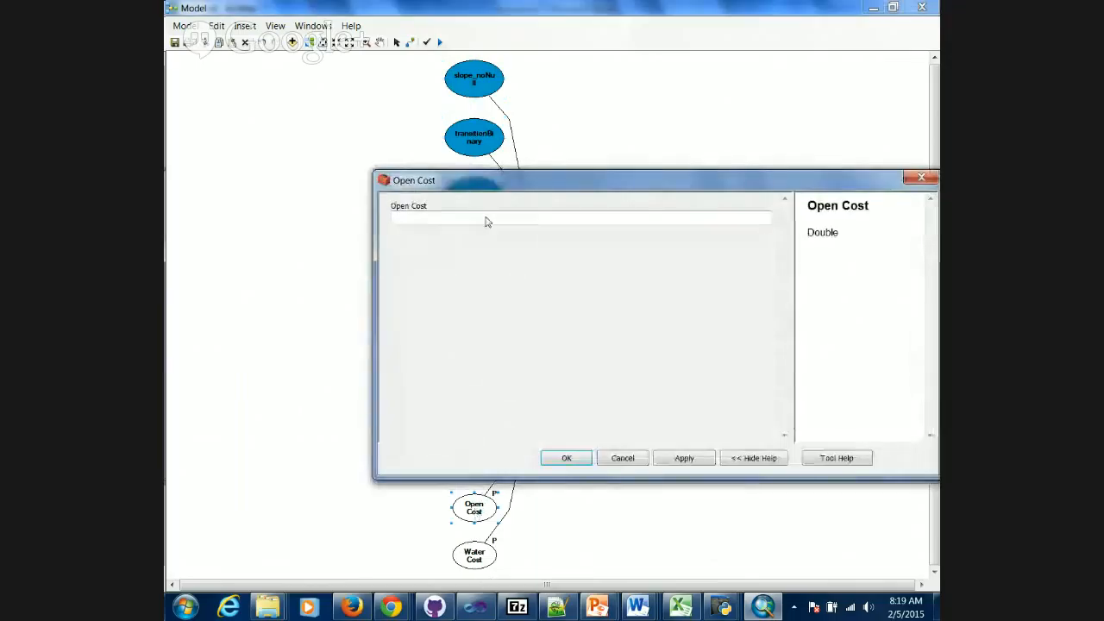
click(485, 217)
text(5)
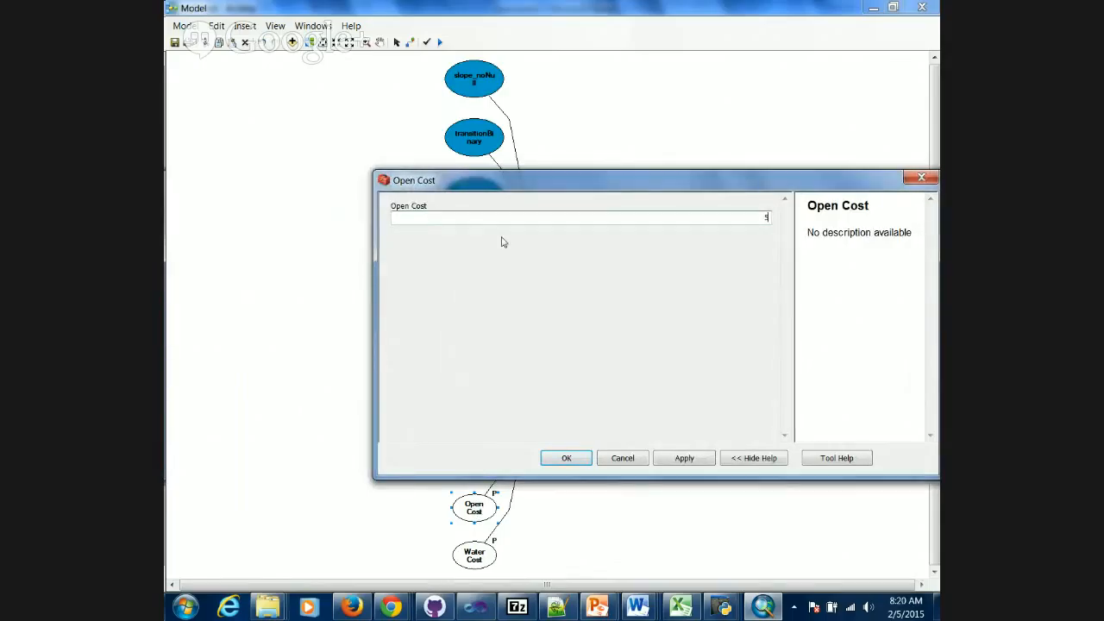
click(553, 460)
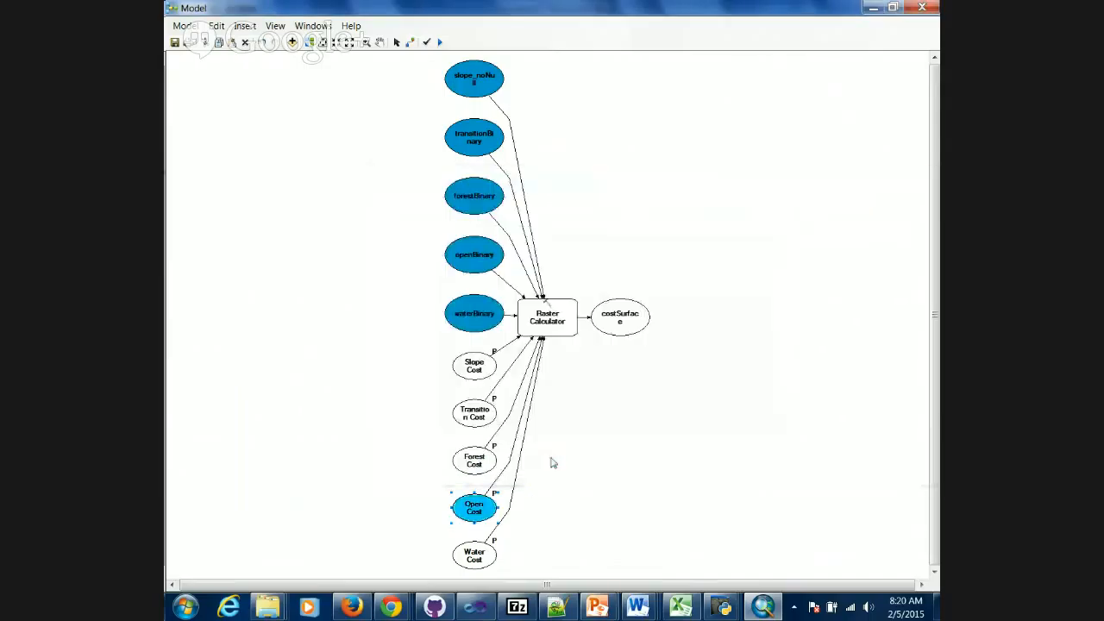
Set the Forest Cost variable's default value to 10.
click(468, 463)
double_click(468, 463)
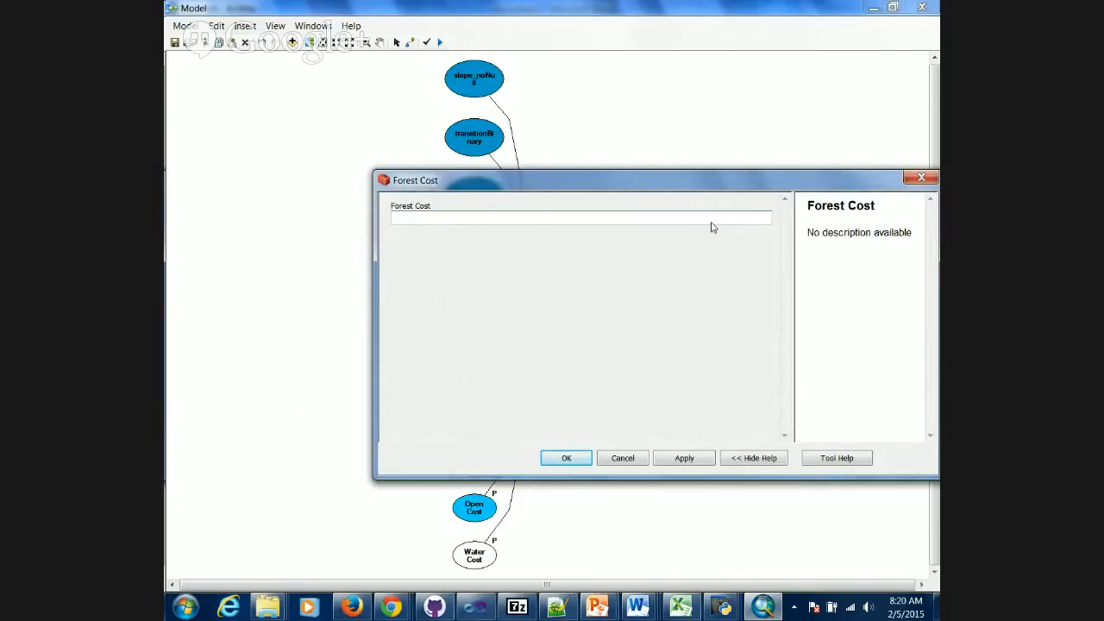
text(10)
click(567, 457)
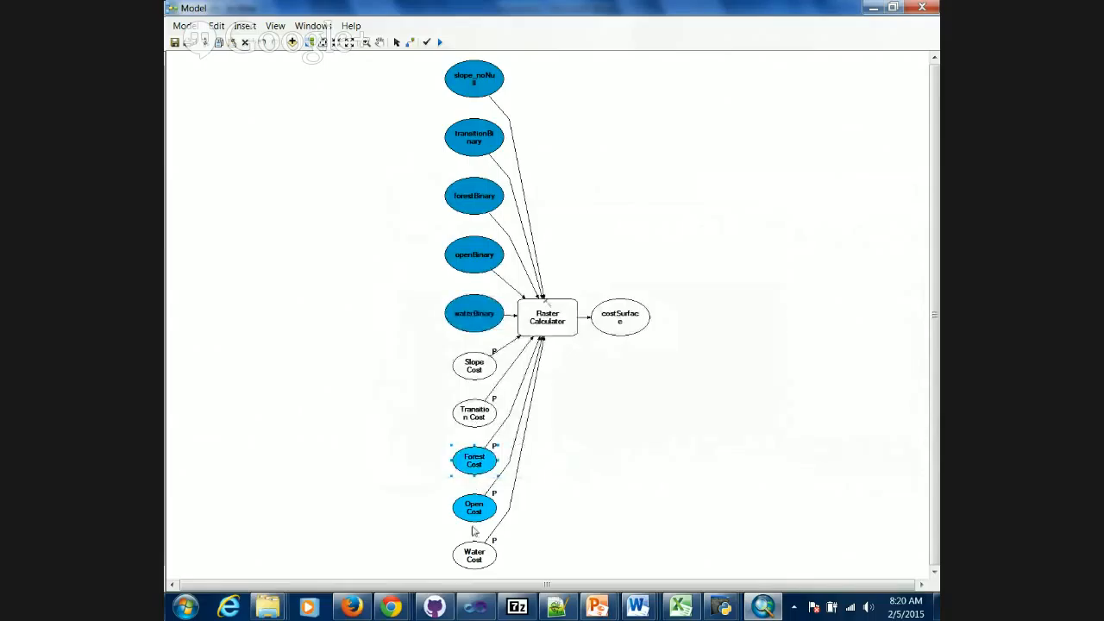
Set the Water Cost variable's default value to 15.
click(470, 559)
double_click(472, 559)
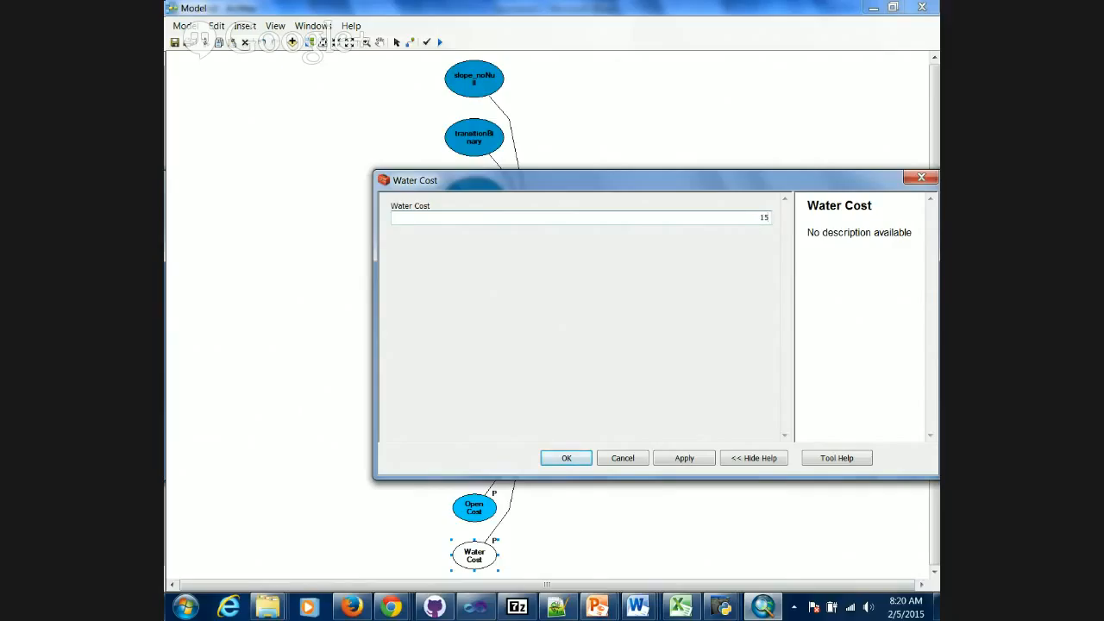
click(558, 461)
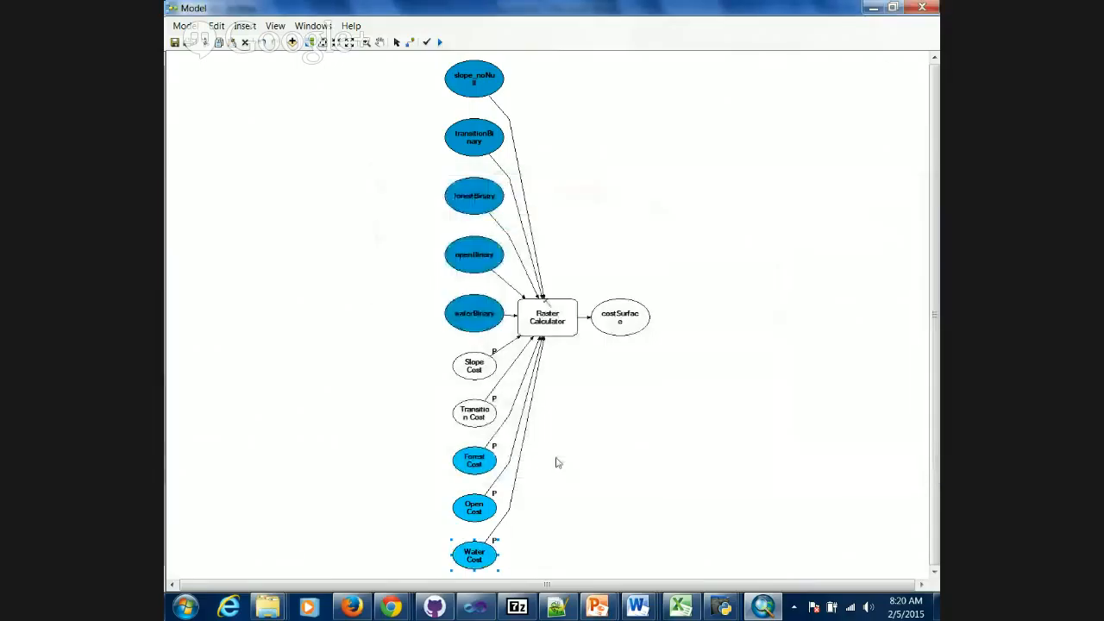
Set the Transition Cost variable's default value to 3600.
double_click(465, 412)
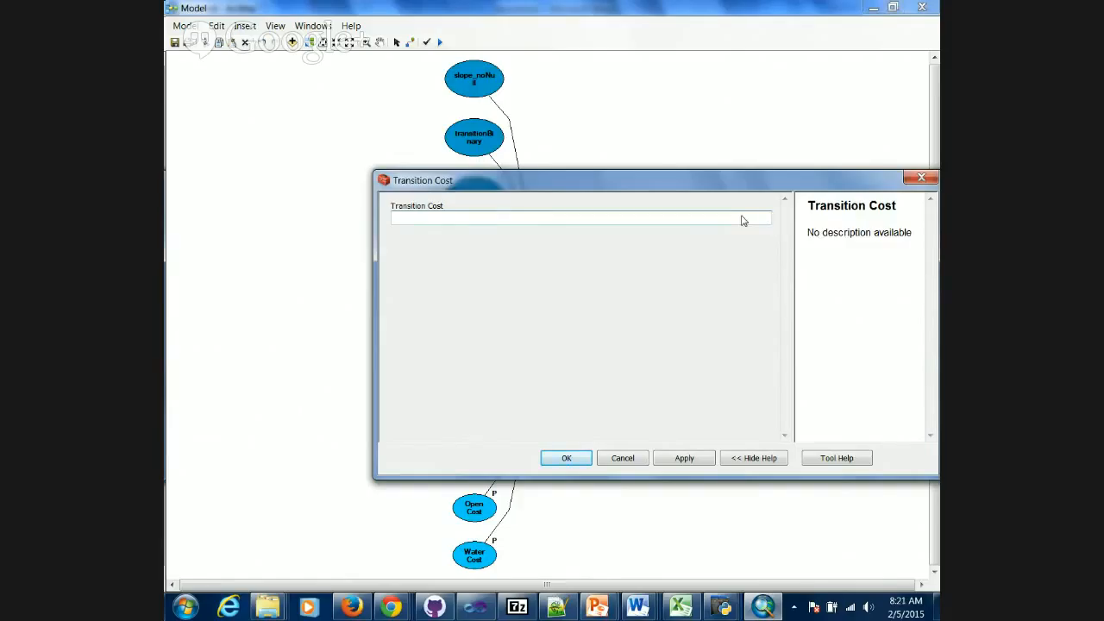
text(3)
click(573, 458)
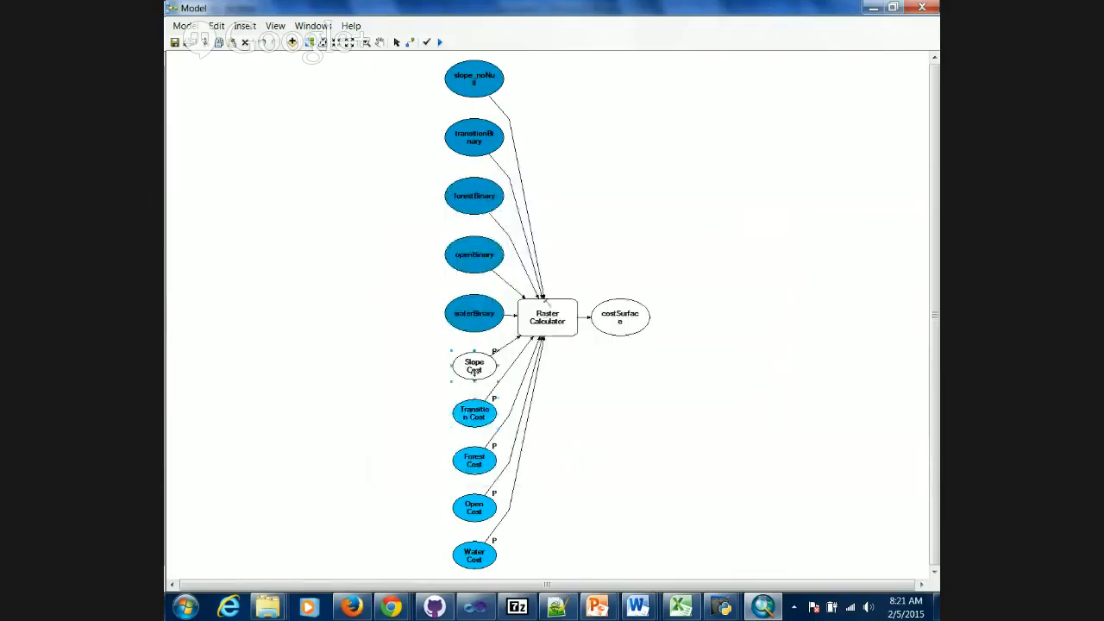
Set the Slope Cost variable's default value to 1 and save the model.
double_click(475, 371)
click(764, 222)
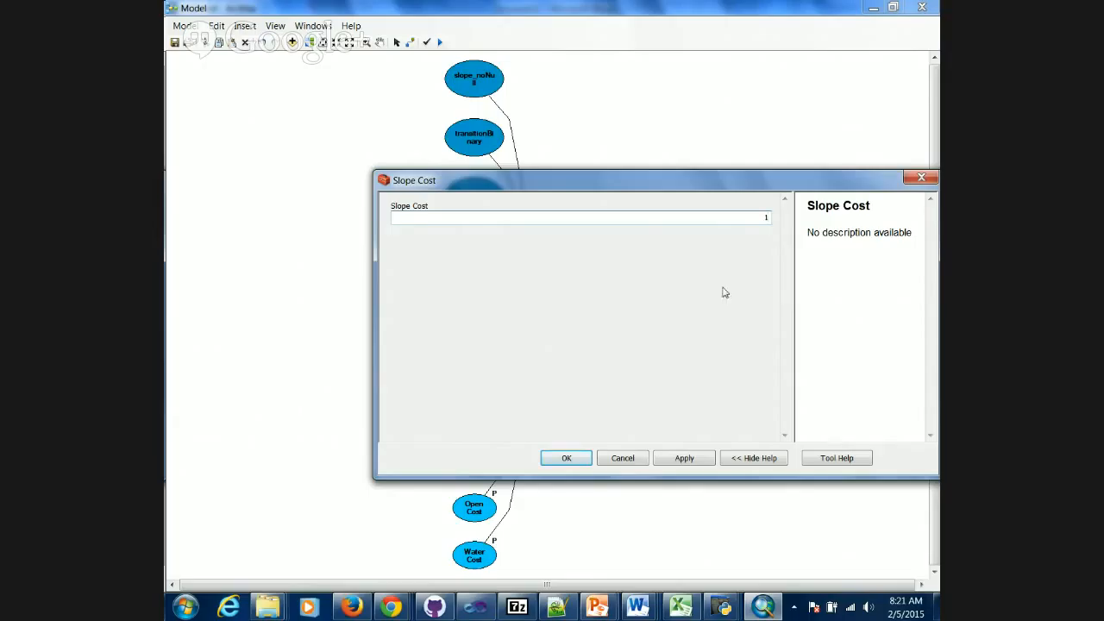
click(565, 459)
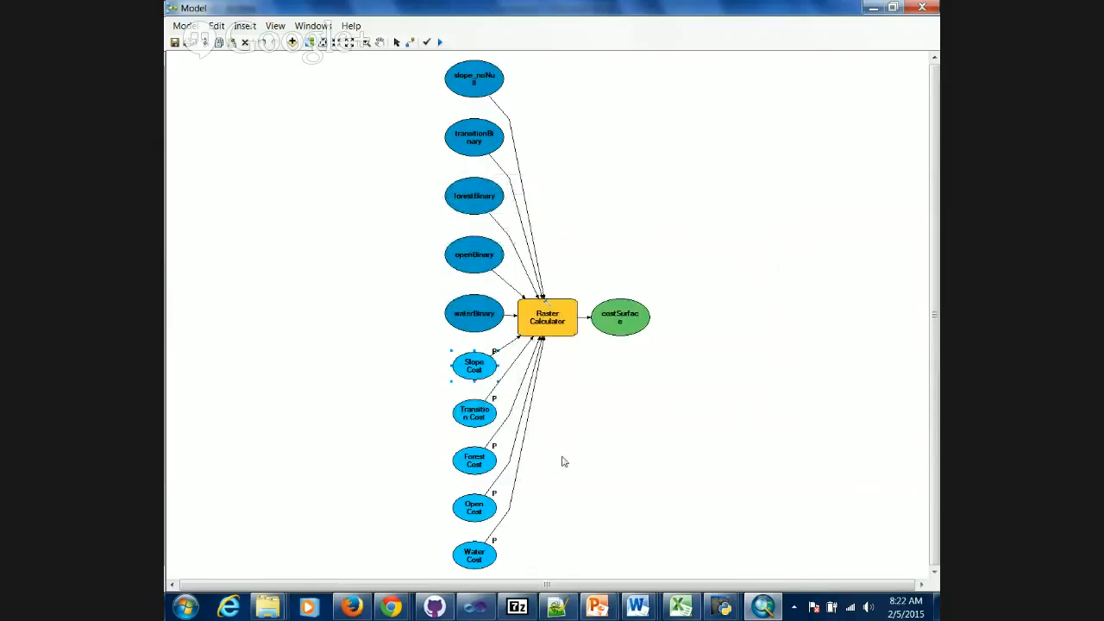
click(171, 43)
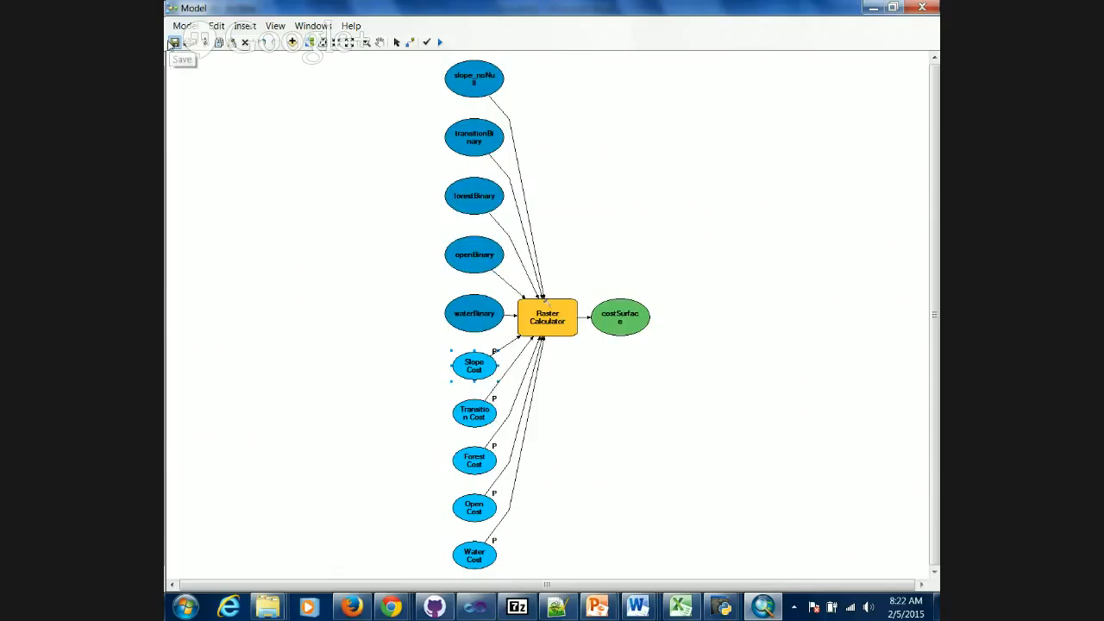
Run the lab3 toolbox model with its default costs: water 15, open 5, forest 10, transition 3600 and slope 1.
click(873, 7)
click(795, 215)
double_click(795, 214)
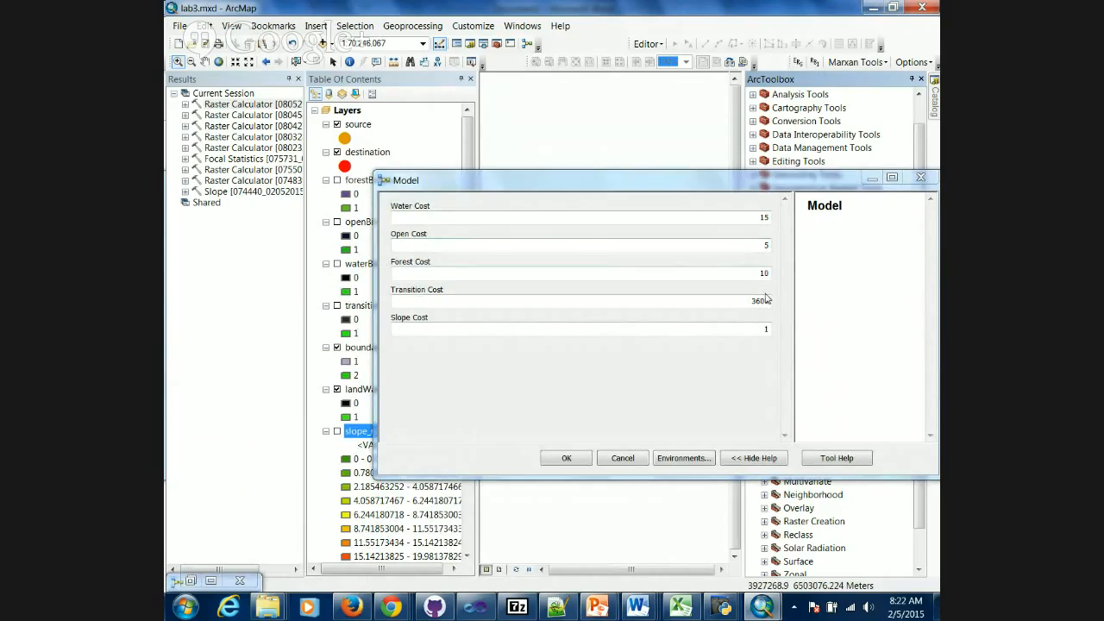
click(566, 459)
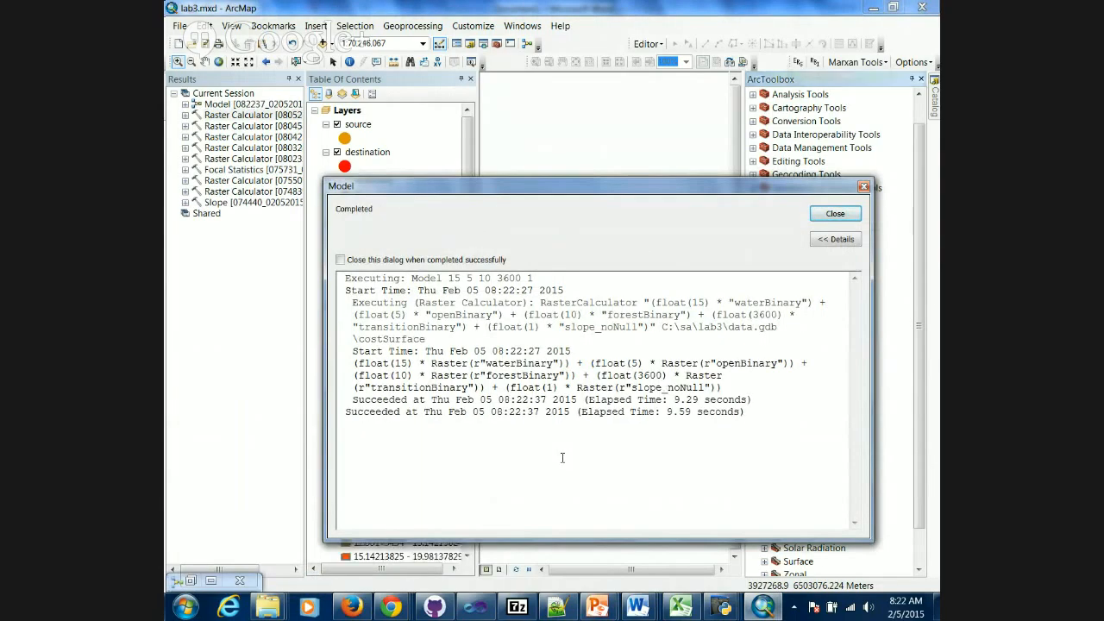
click(835, 213)
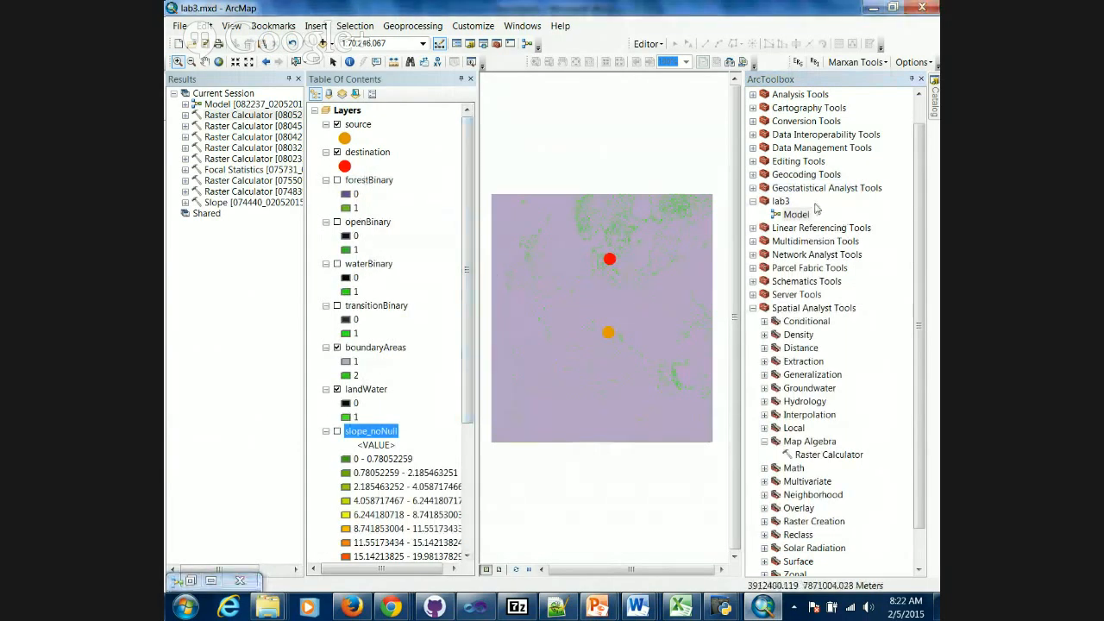
Set the model's costSurface output to be added to the display.
click(214, 581)
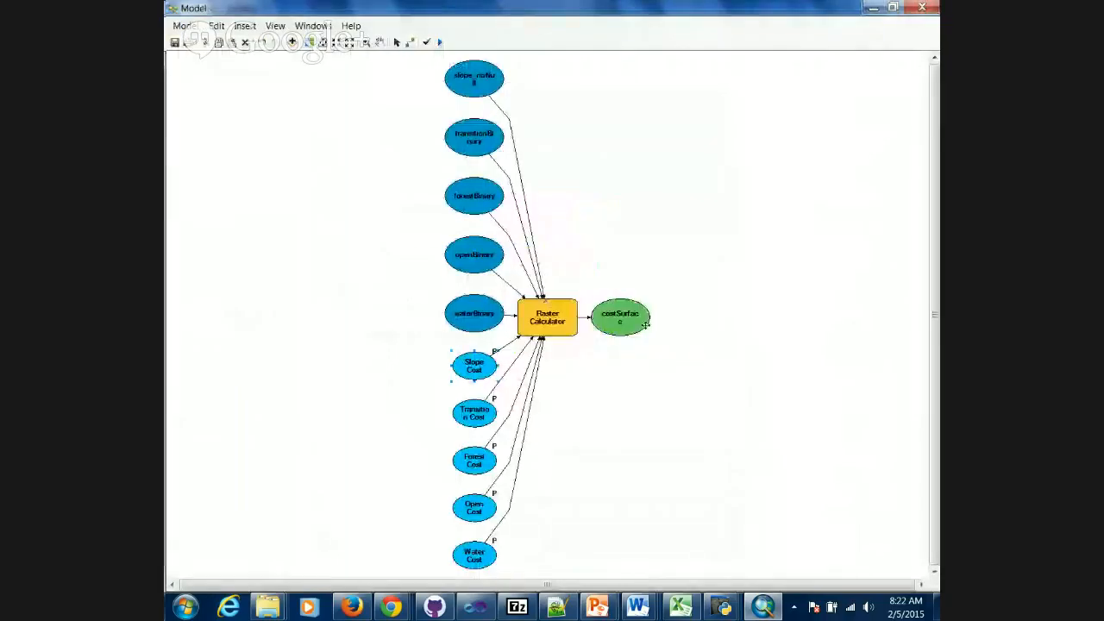
right_click(623, 330)
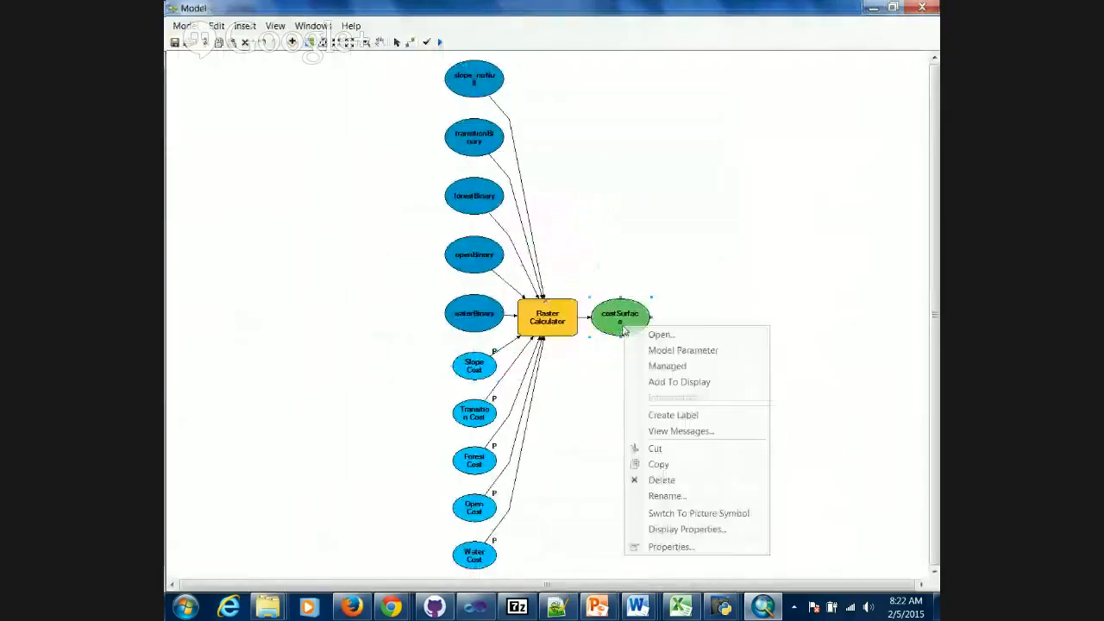
click(662, 383)
Return to the map and rerun the lab3 model with the default cost values unchanged.
click(873, 7)
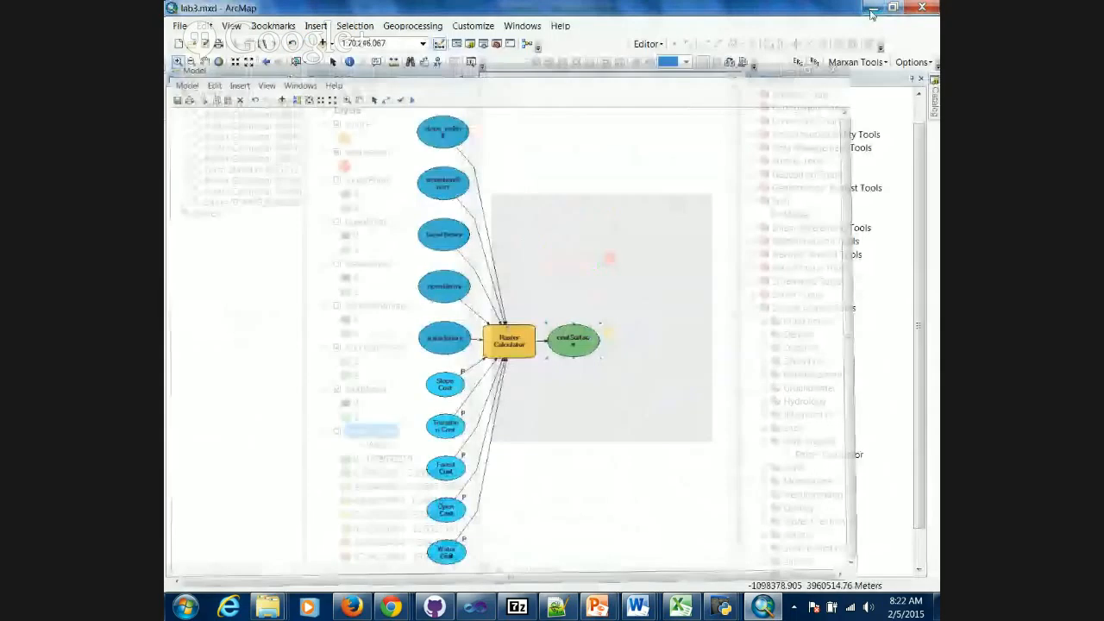
double_click(787, 215)
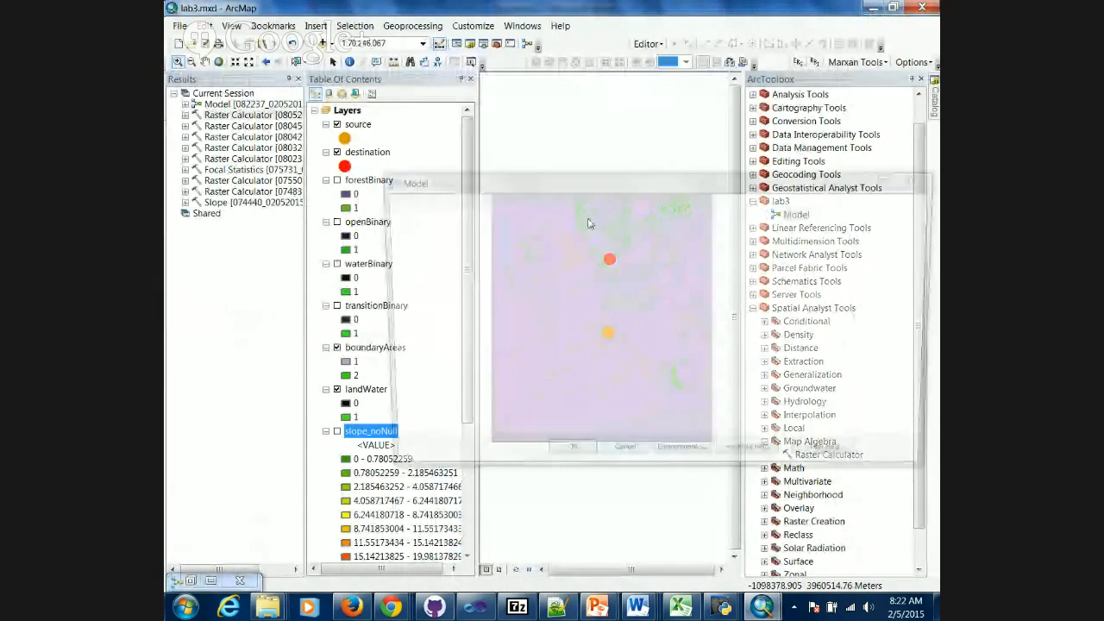
click(577, 458)
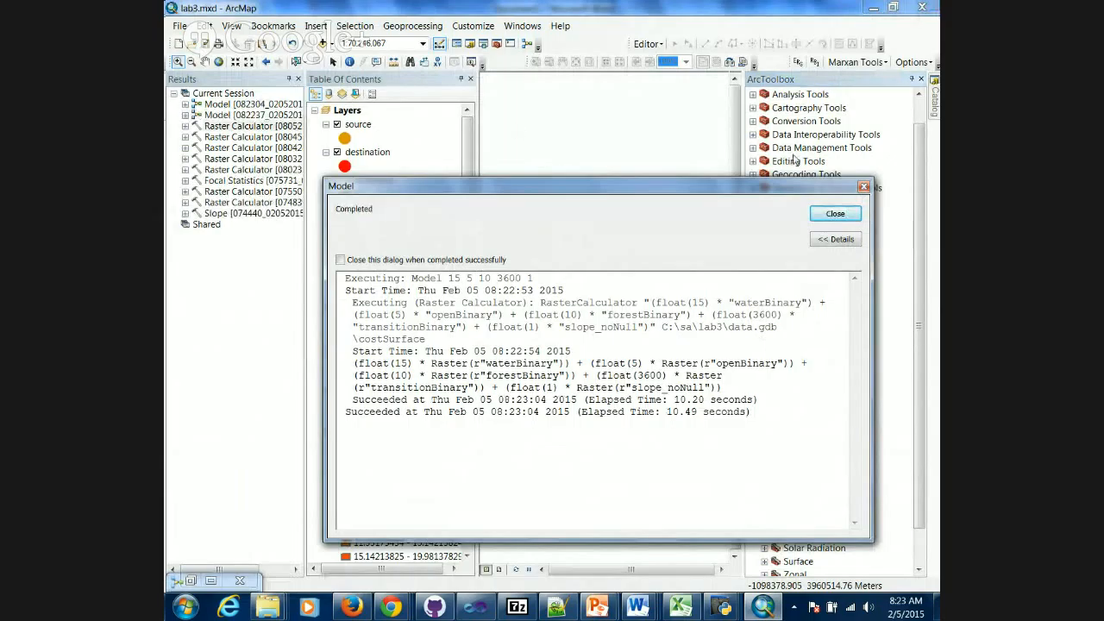
click(833, 213)
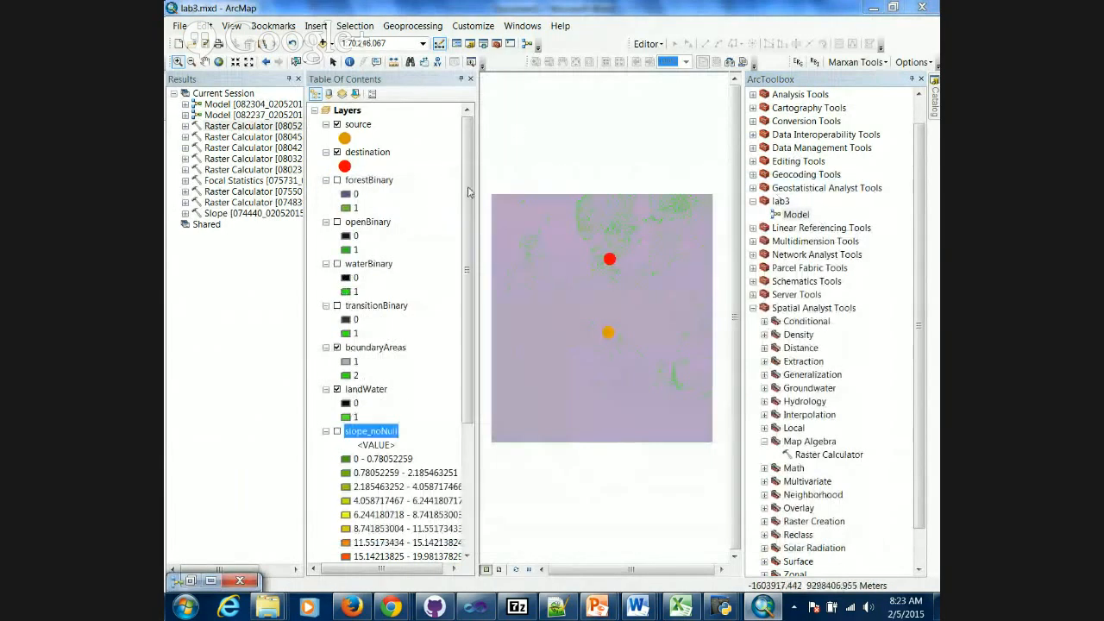
Add the costSurface raster from data.gdb to the map.
drag(470, 183, 459, 227)
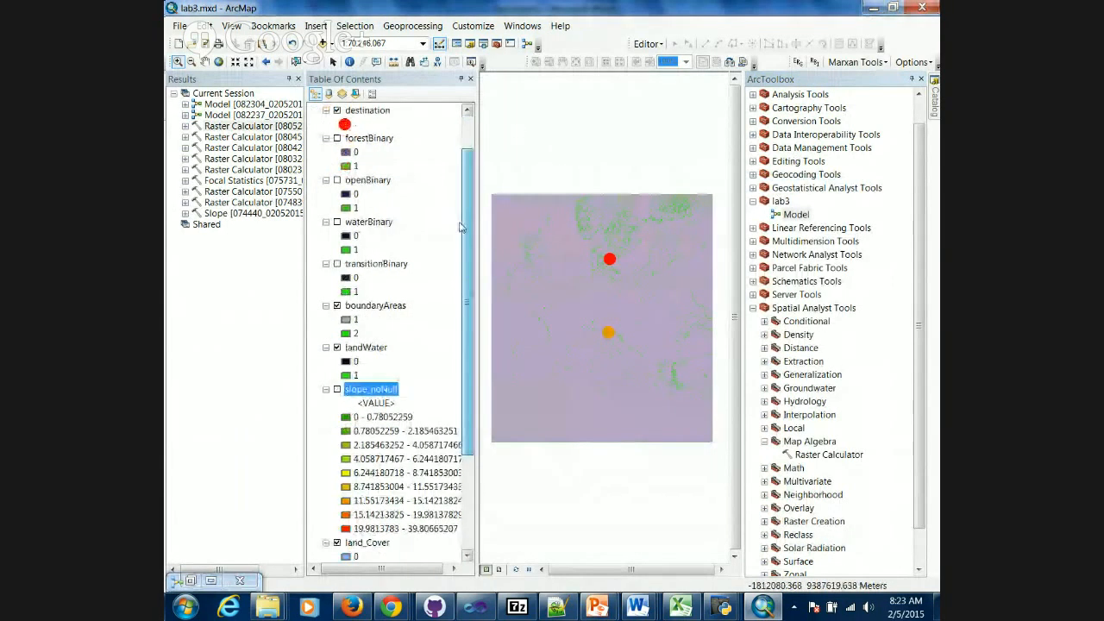
scroll(459, 227, up, 1)
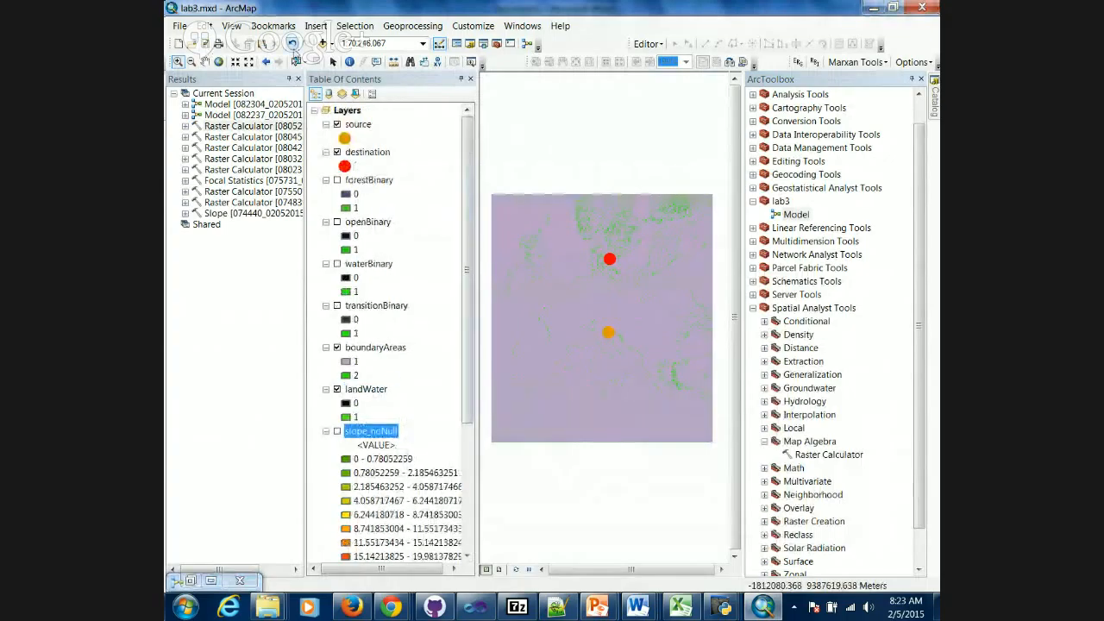
click(322, 43)
click(416, 242)
double_click(423, 245)
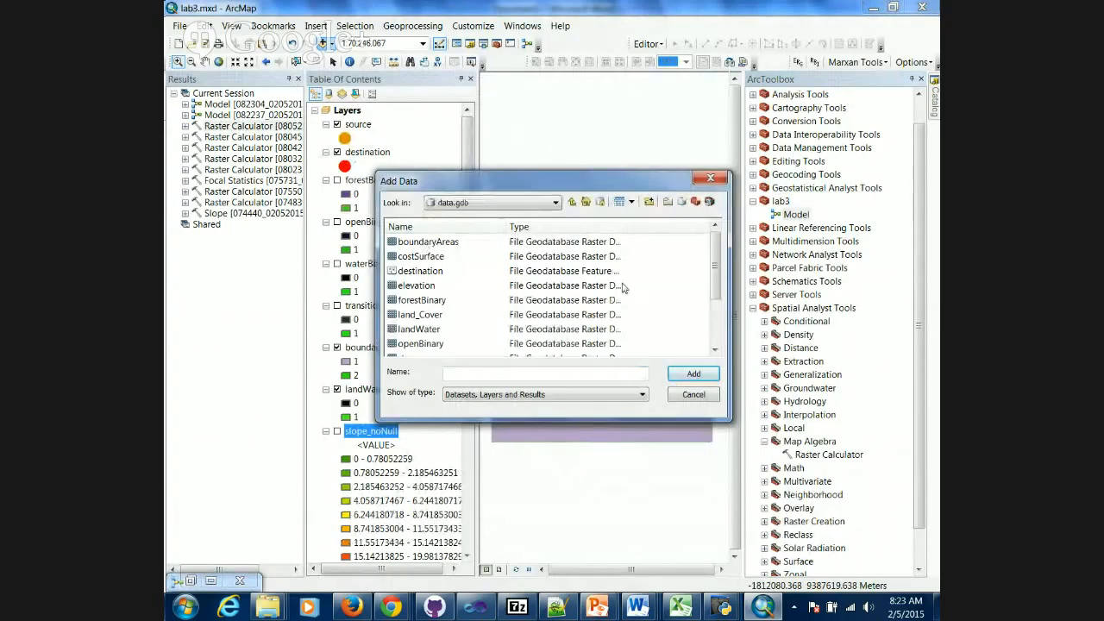
click(427, 257)
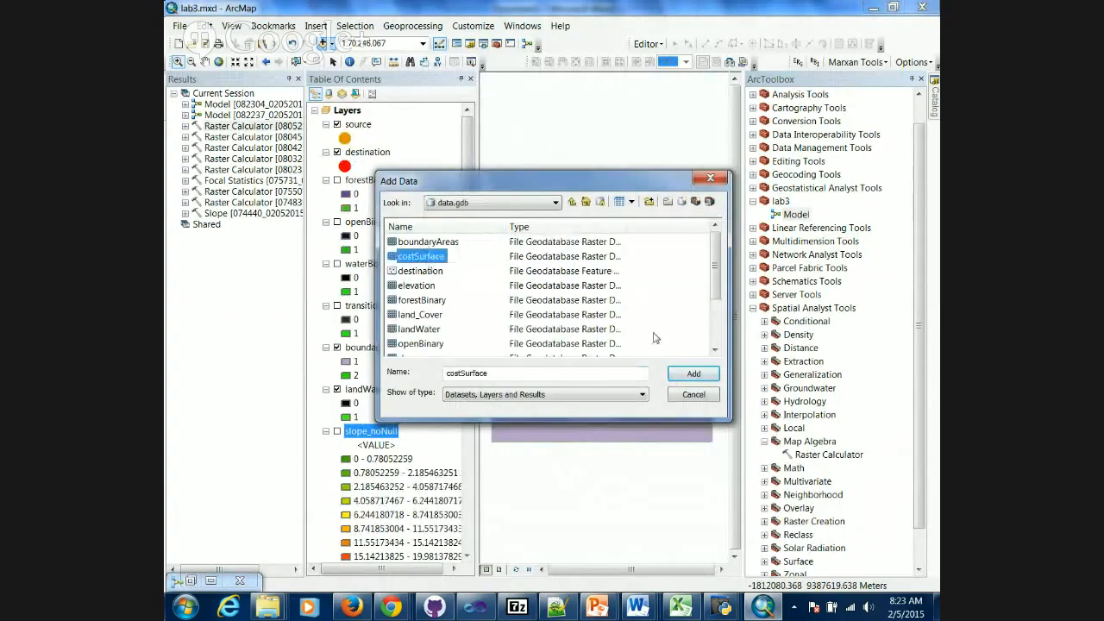
click(700, 375)
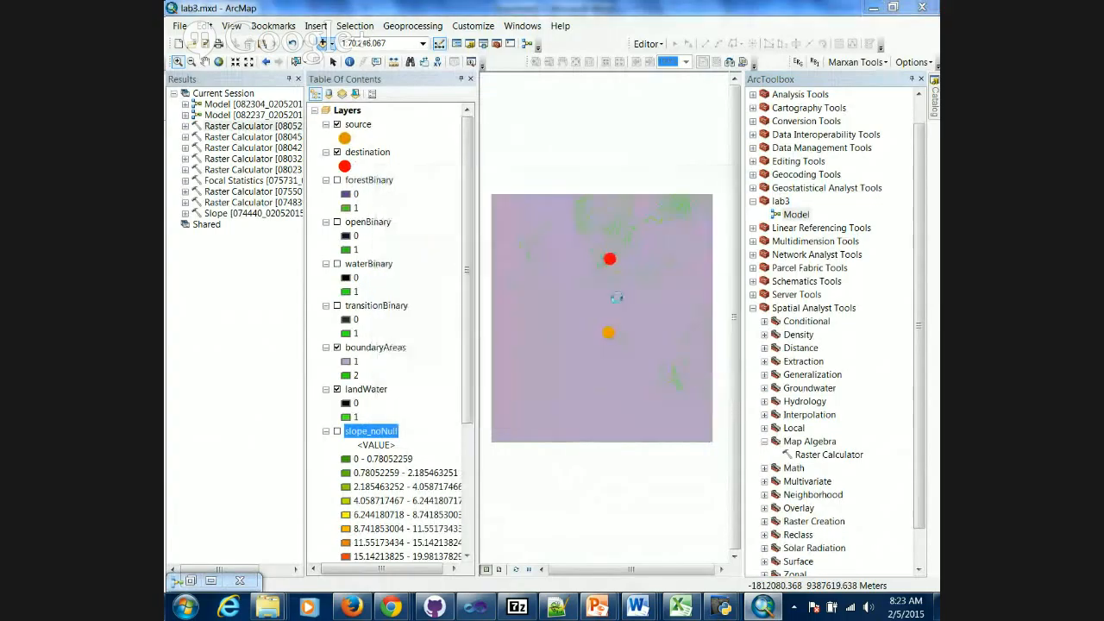
Examine costSurface pixel values by identifying many land and sea locations between and around the source and destination points.
click(558, 282)
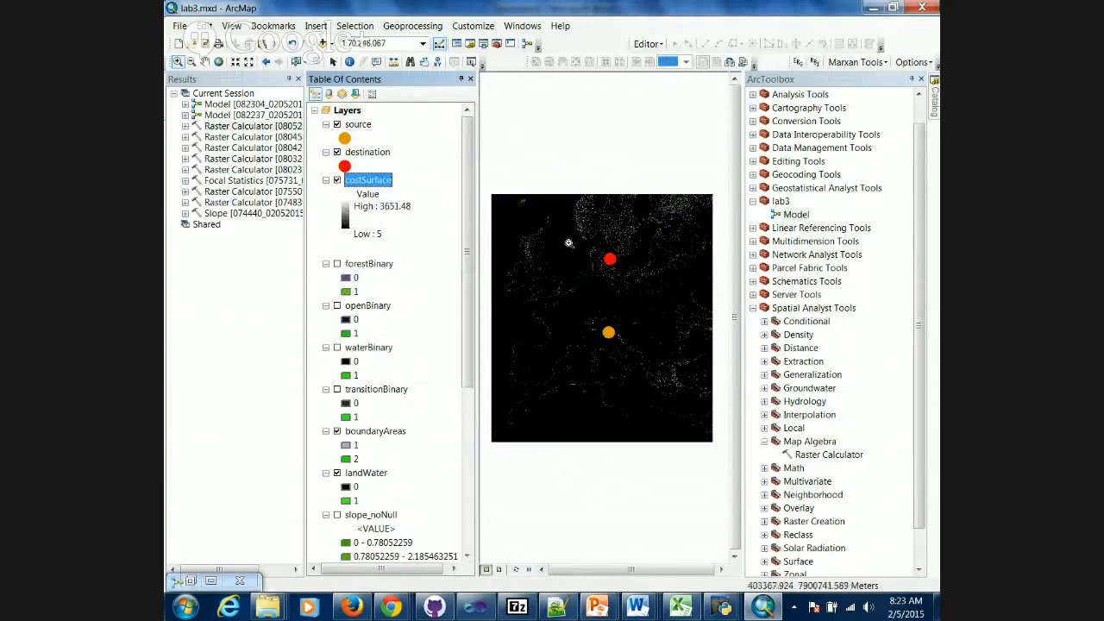
drag(568, 241, 652, 304)
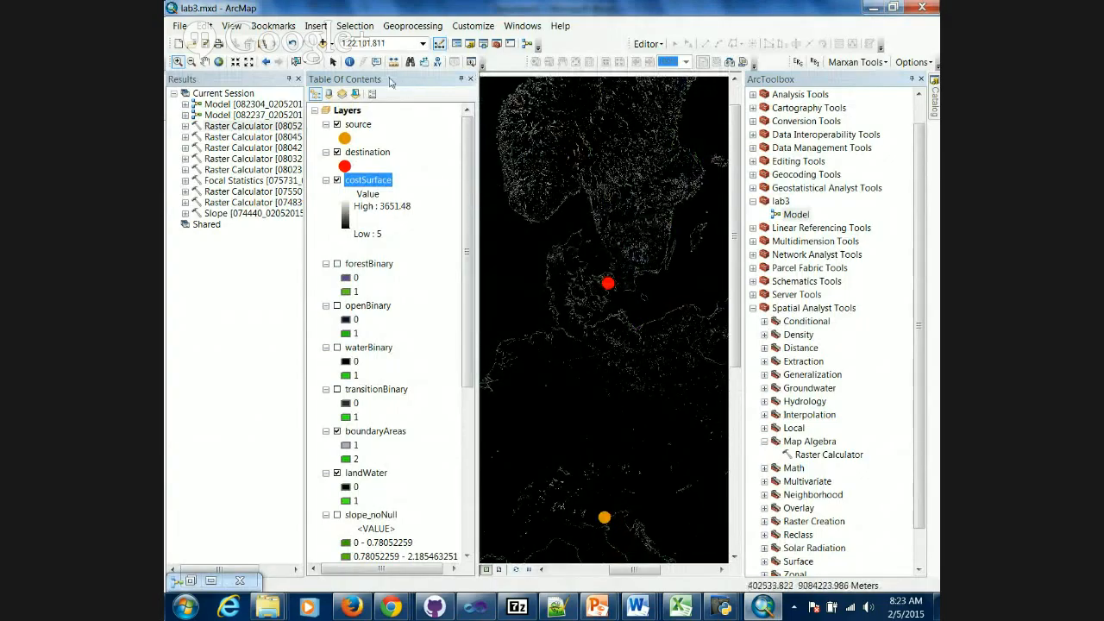
click(350, 63)
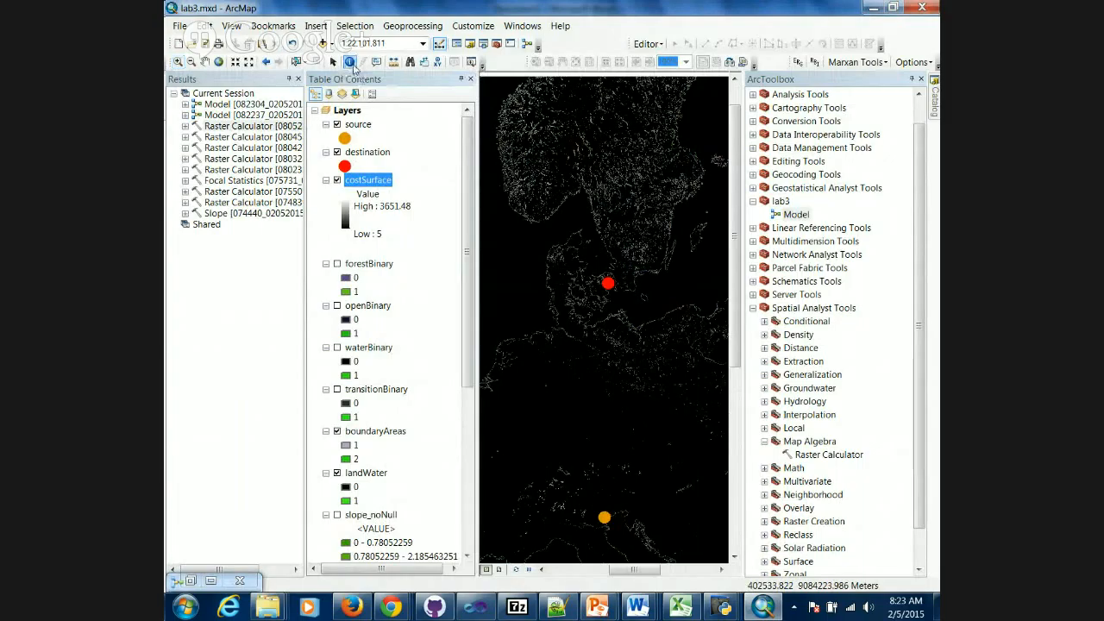
click(580, 427)
click(568, 415)
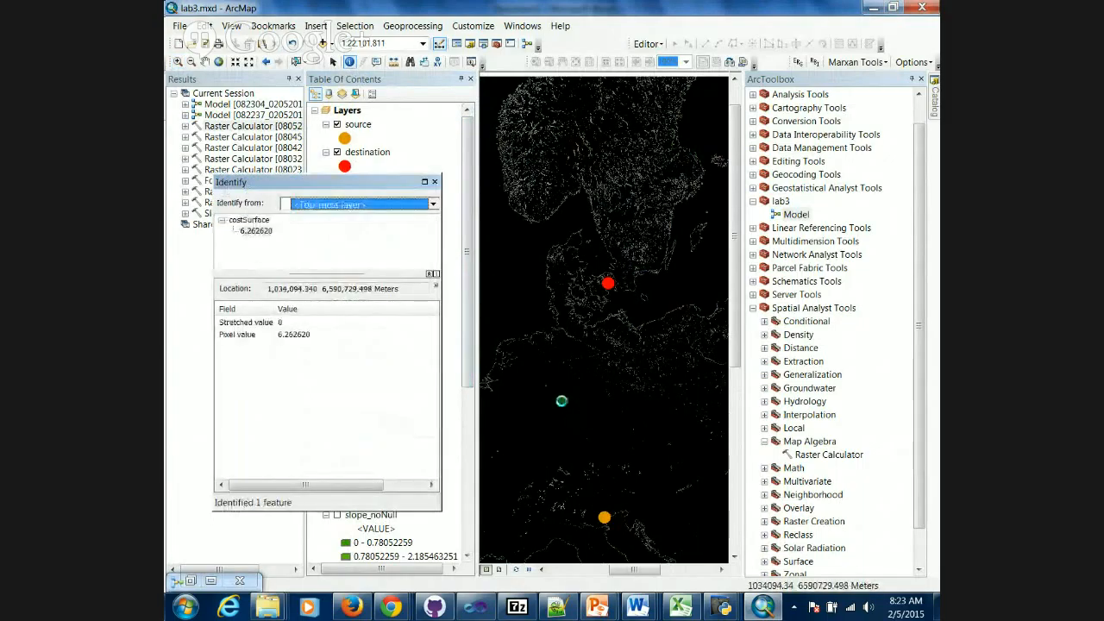
click(526, 414)
click(515, 413)
click(502, 393)
click(501, 374)
click(504, 362)
click(521, 369)
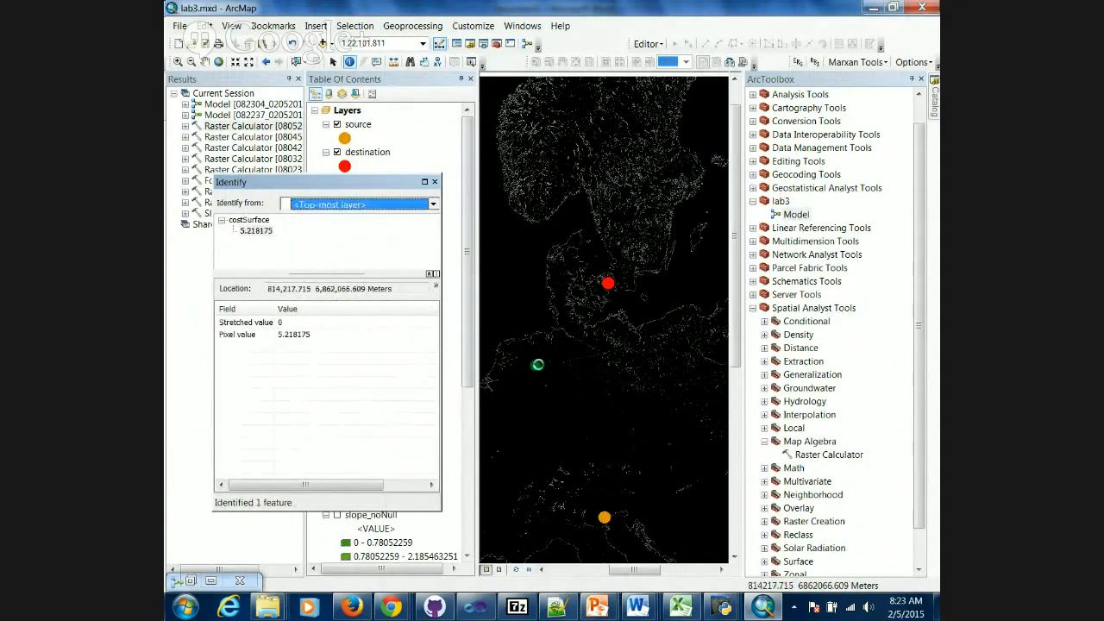
click(561, 356)
click(508, 295)
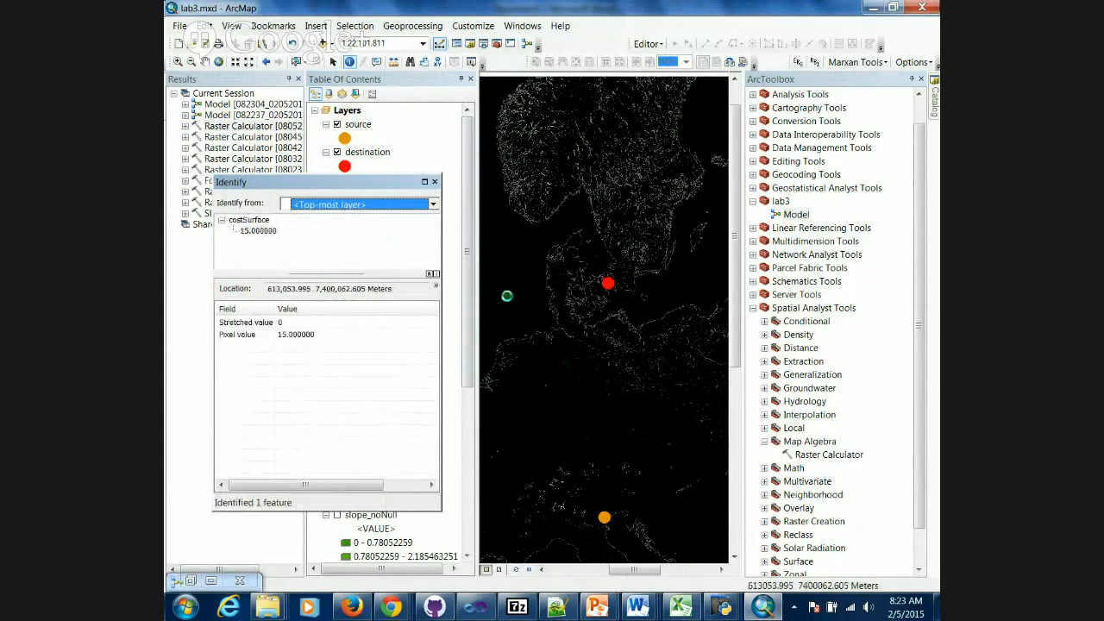
click(509, 259)
click(535, 267)
click(531, 291)
click(532, 312)
click(537, 375)
click(515, 293)
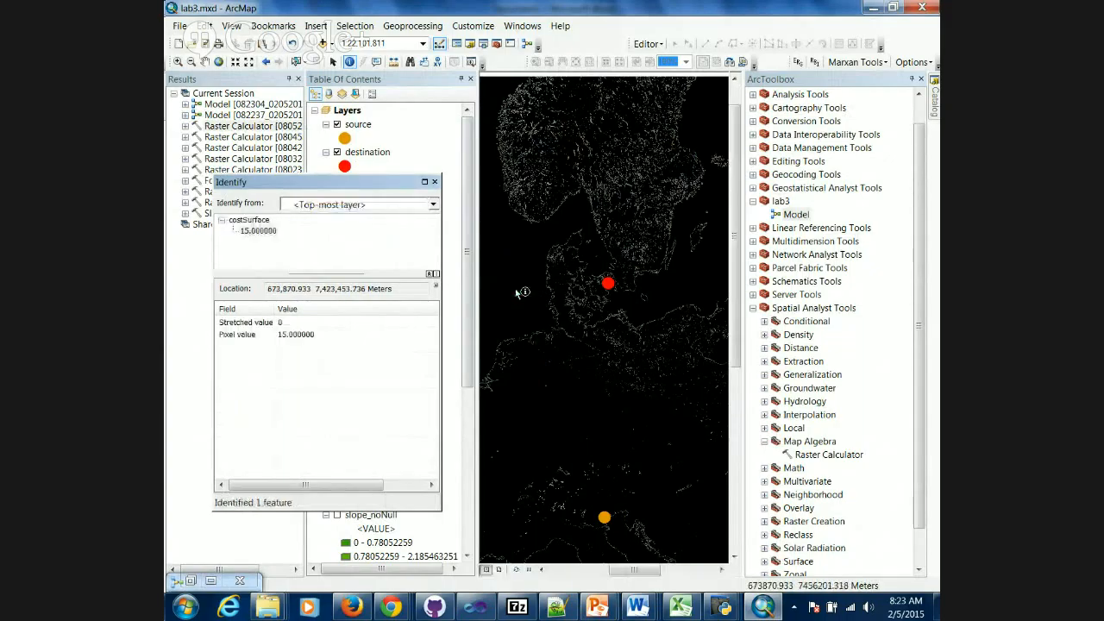
click(534, 265)
click(530, 290)
click(537, 313)
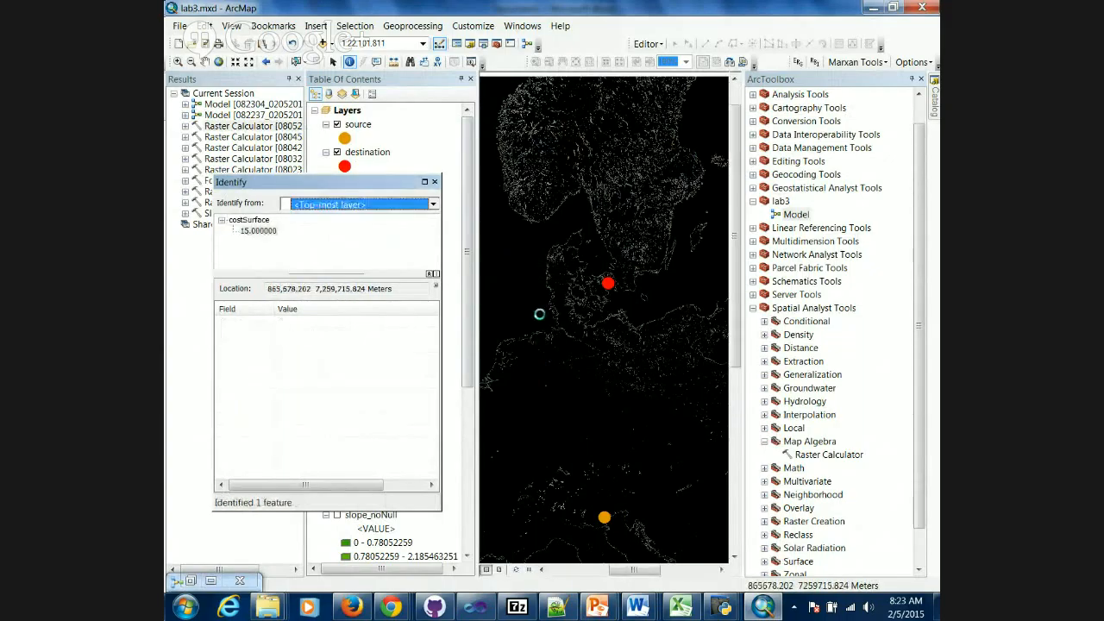
click(549, 376)
click(566, 393)
click(571, 405)
click(573, 416)
click(544, 445)
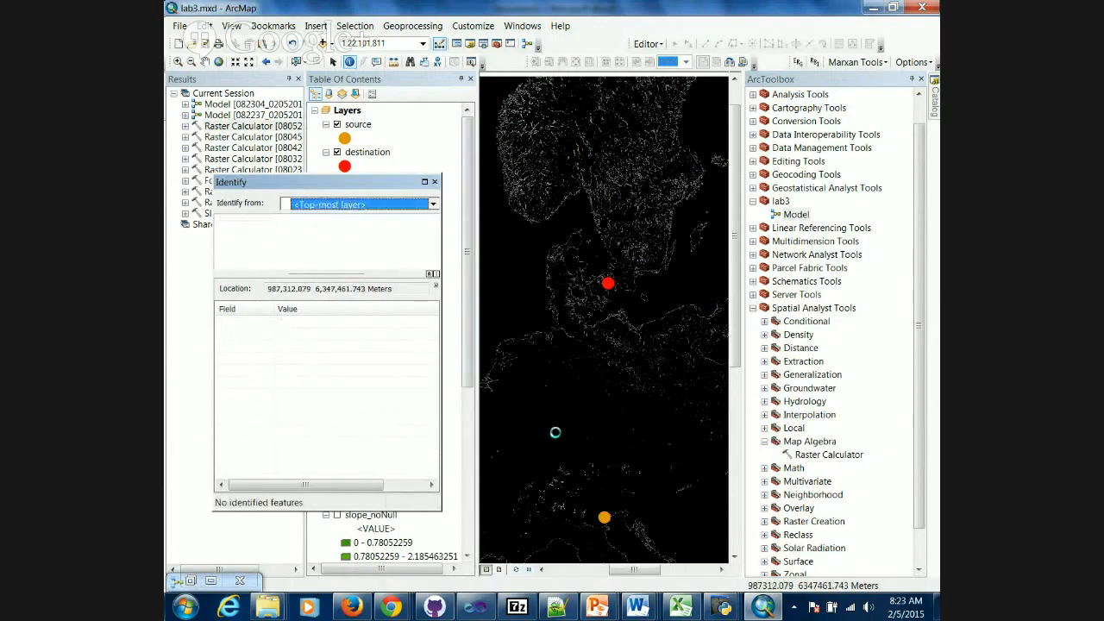
click(560, 436)
click(577, 426)
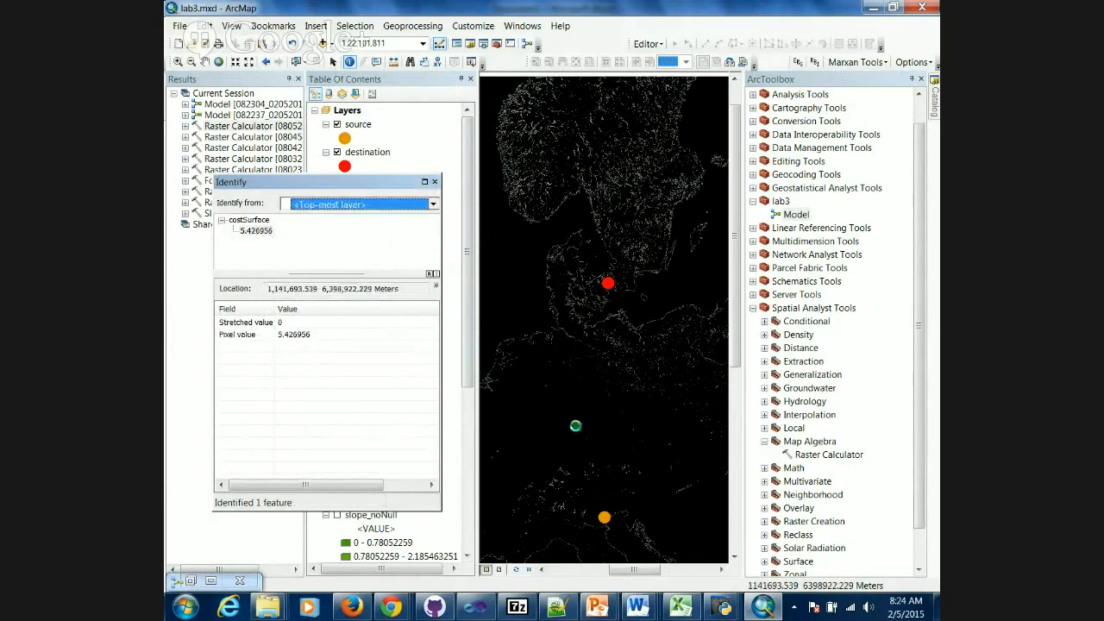
click(435, 182)
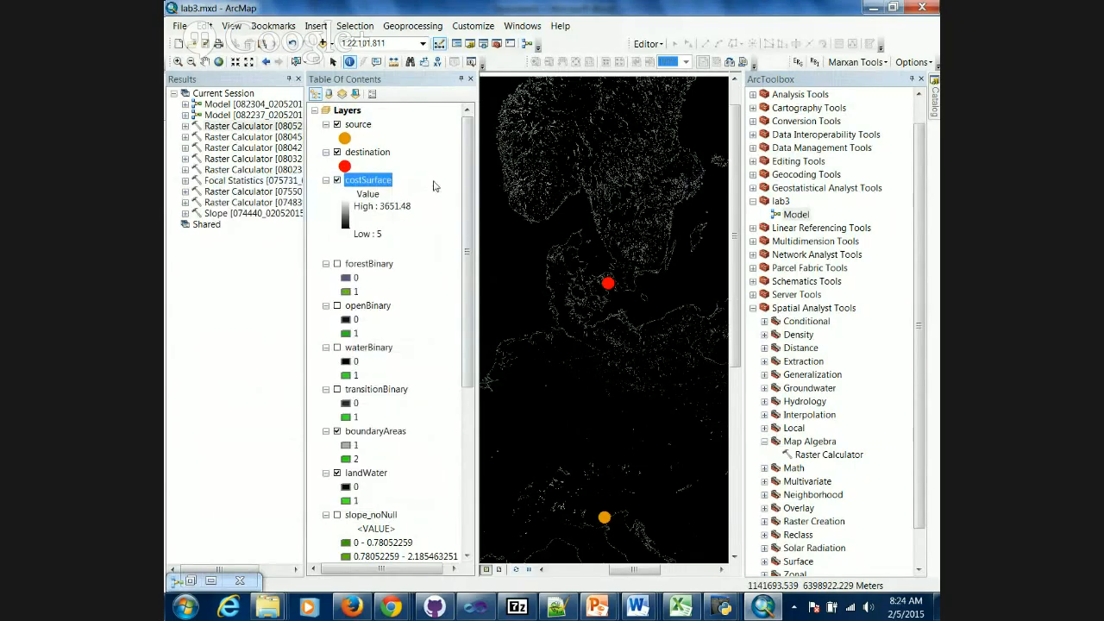
Show the map's full extent and rerun the lab3 model with Water Cost set to 10.
click(213, 64)
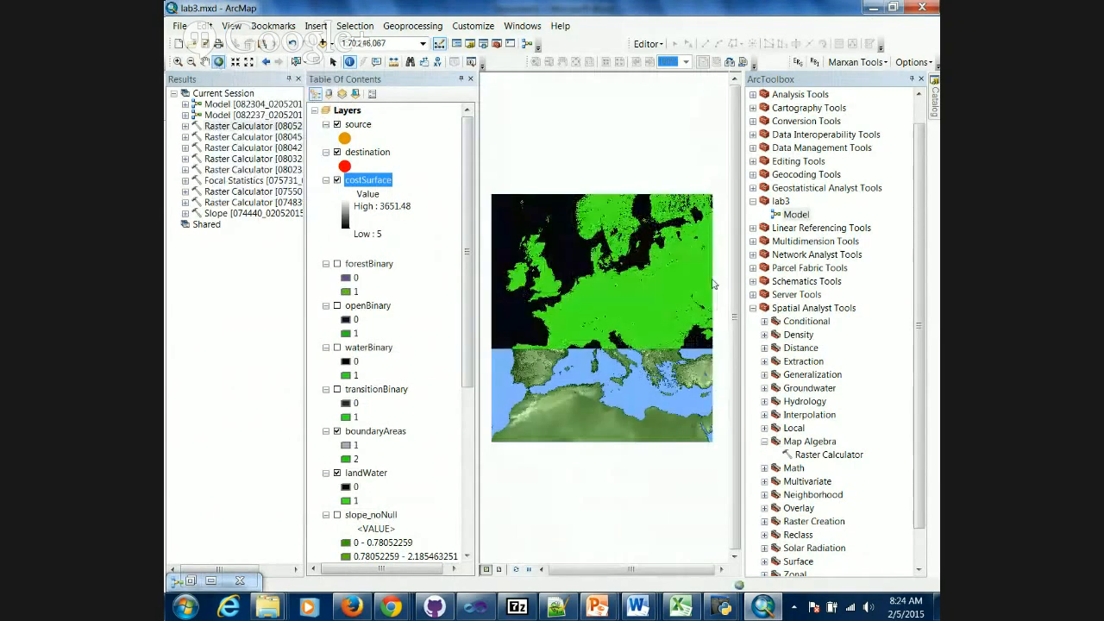
double_click(795, 214)
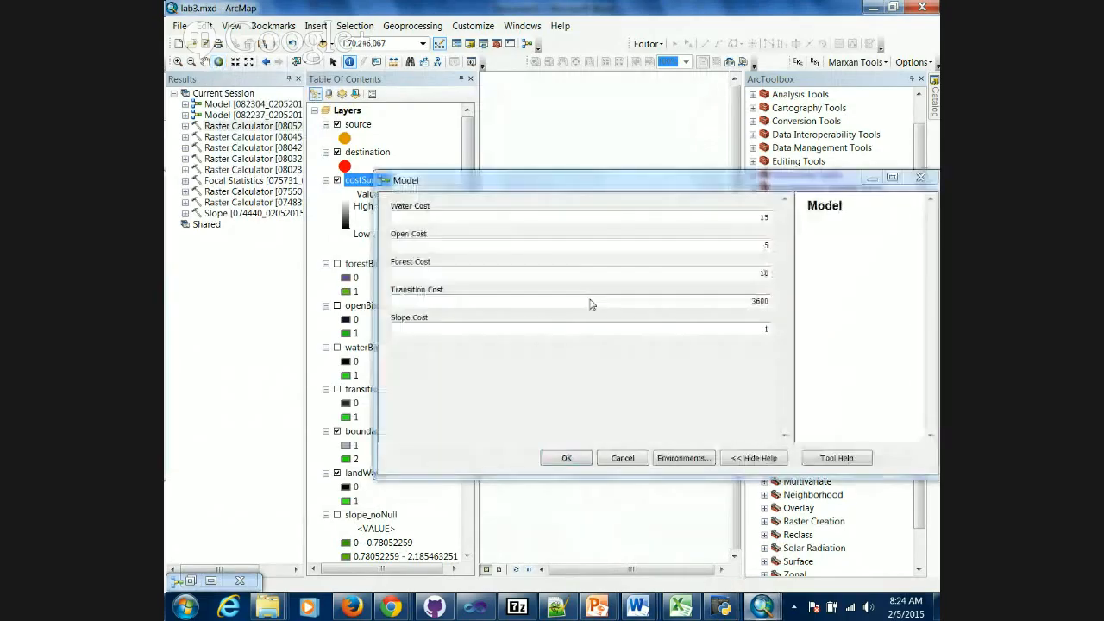
click(780, 223)
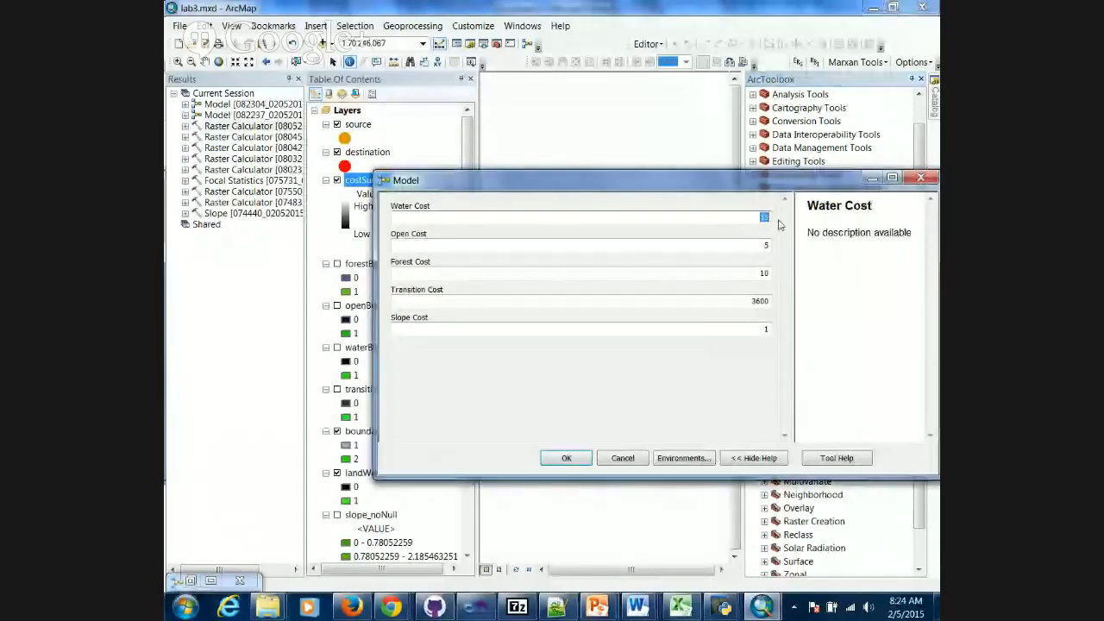
text(10)
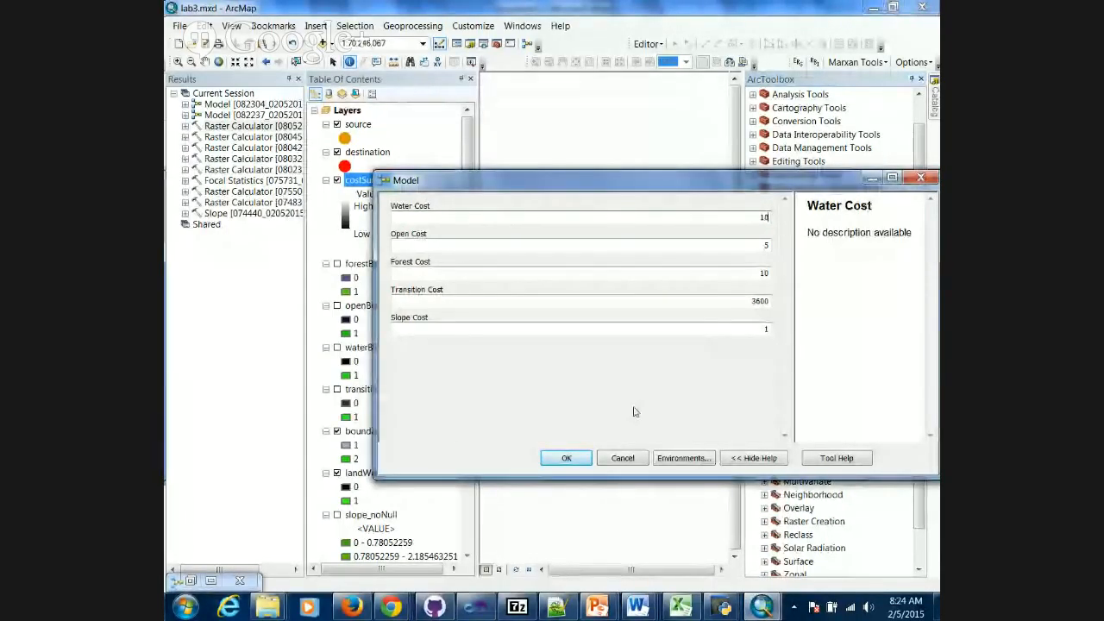
click(583, 458)
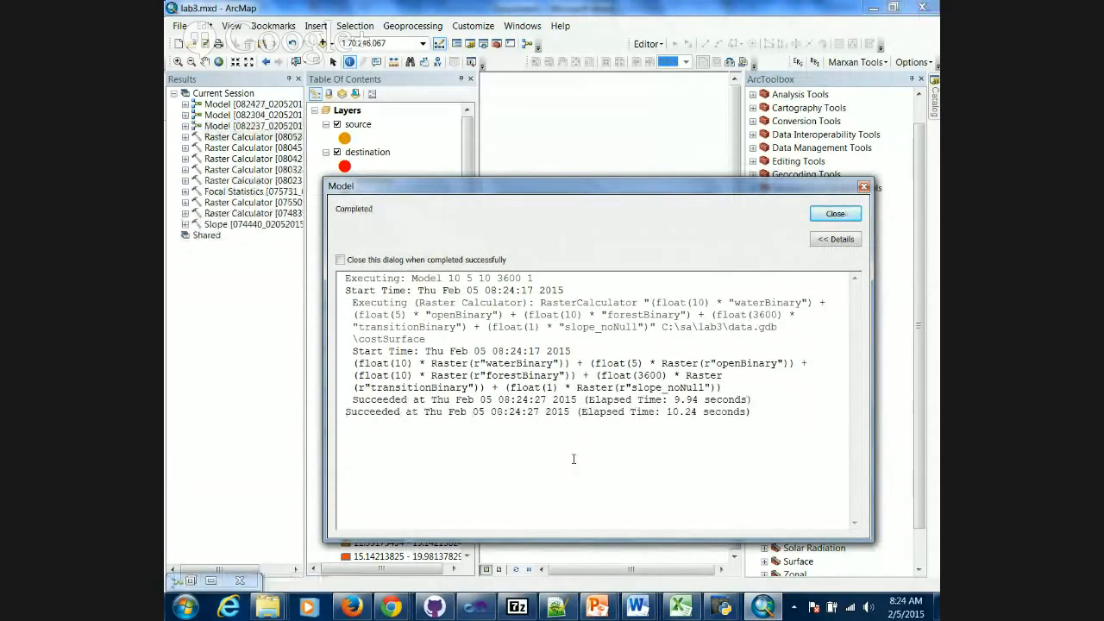
Close the finished model run's report and add the costSurface raster from data.gdb to the map.
click(837, 214)
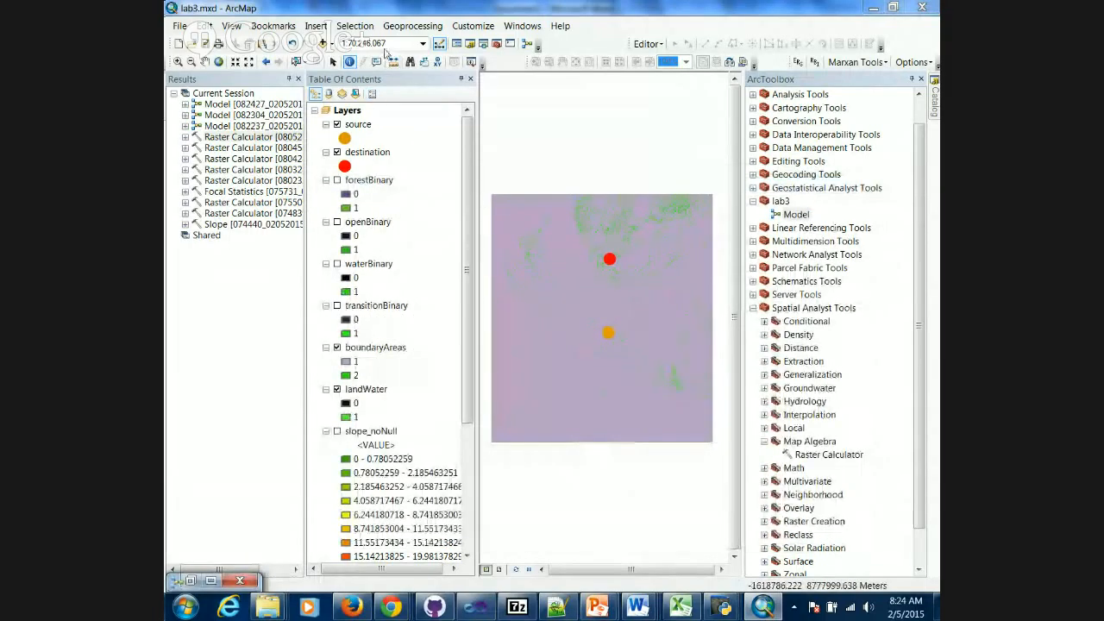
click(323, 43)
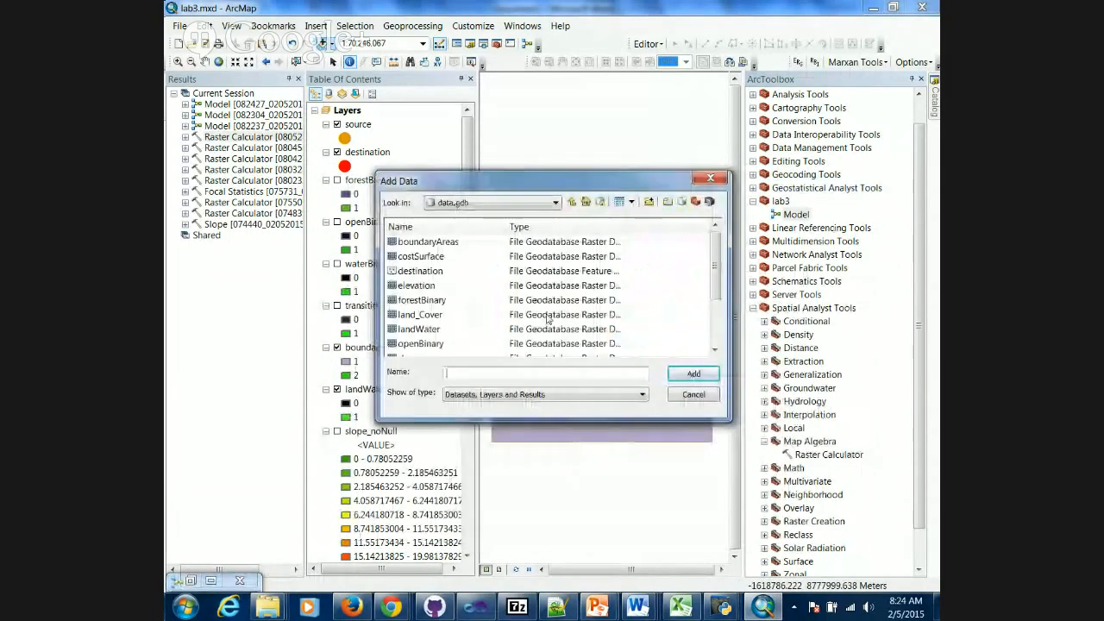
click(421, 256)
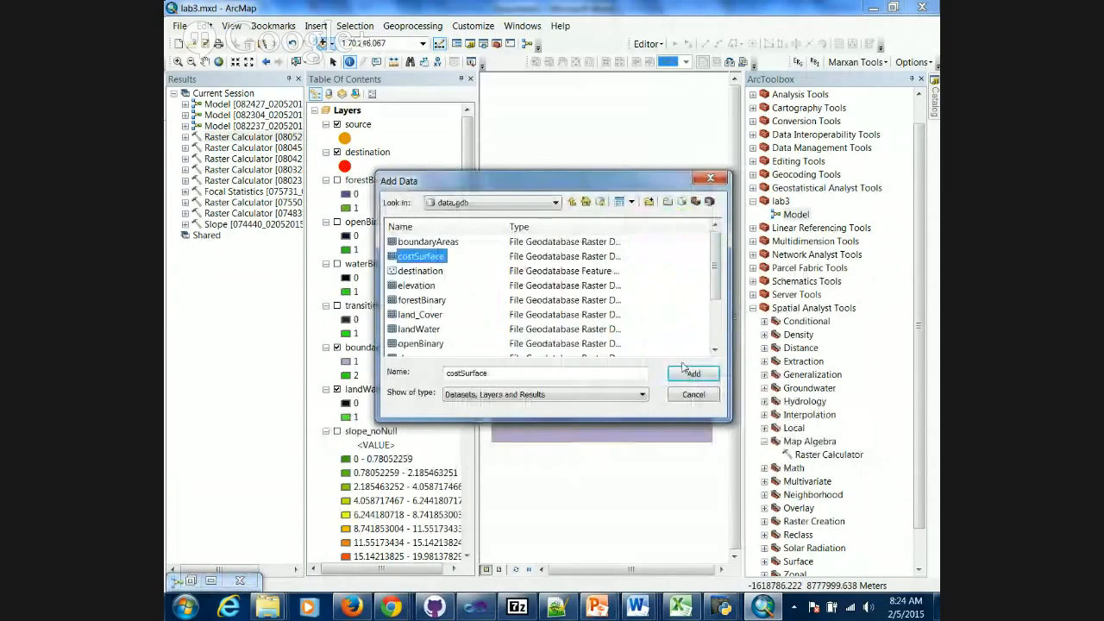
click(694, 373)
Identify the costSurface pixel values at a few locations west of the destination point.
click(546, 281)
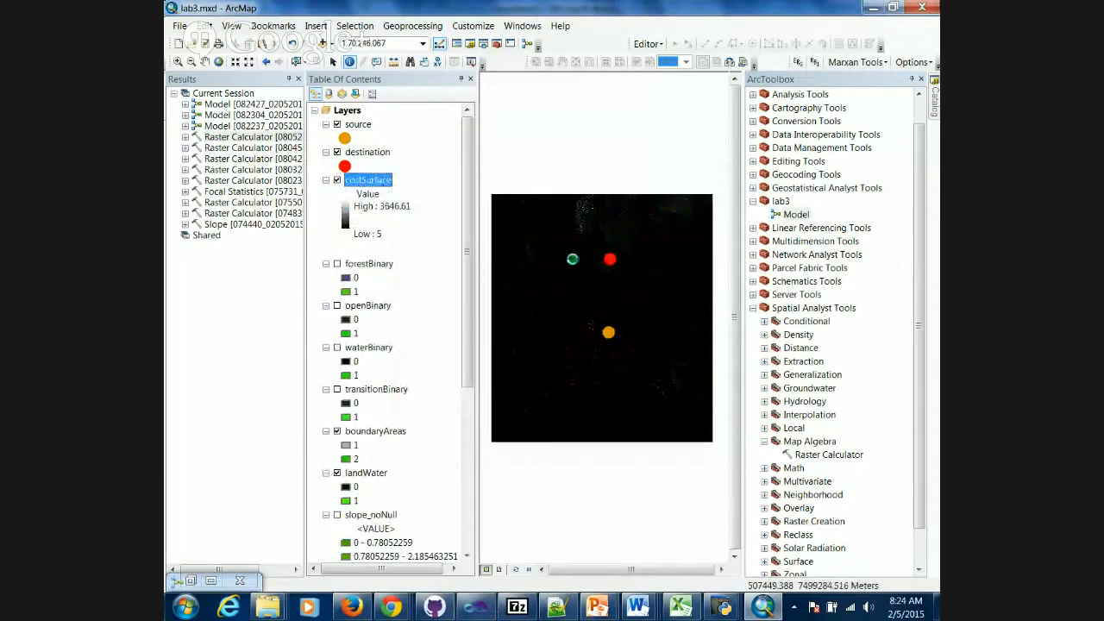
click(572, 250)
click(570, 259)
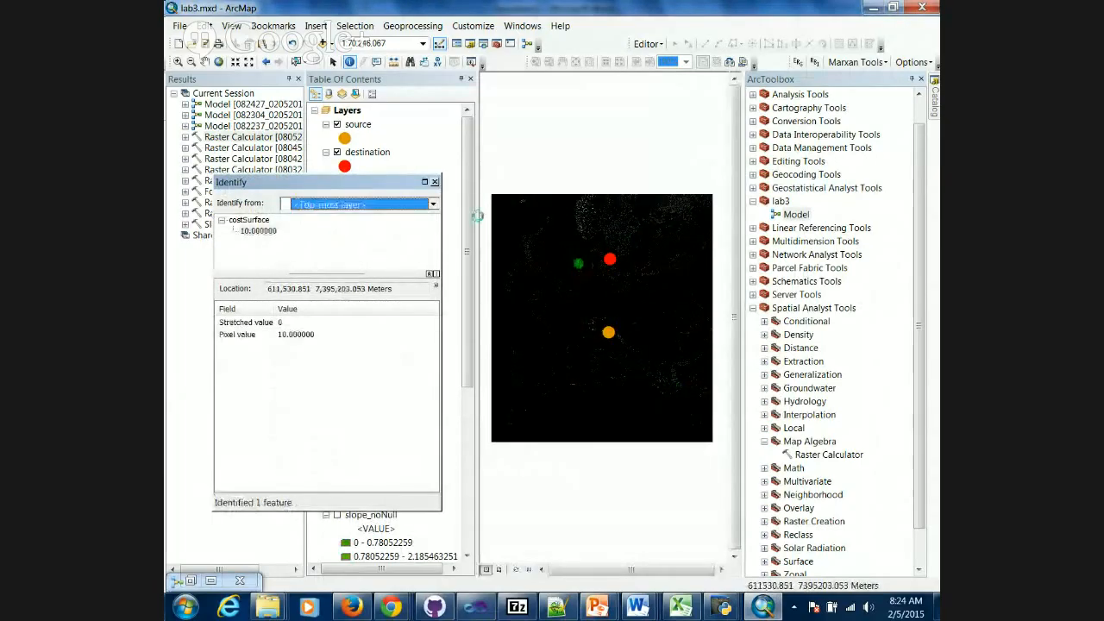
click(435, 181)
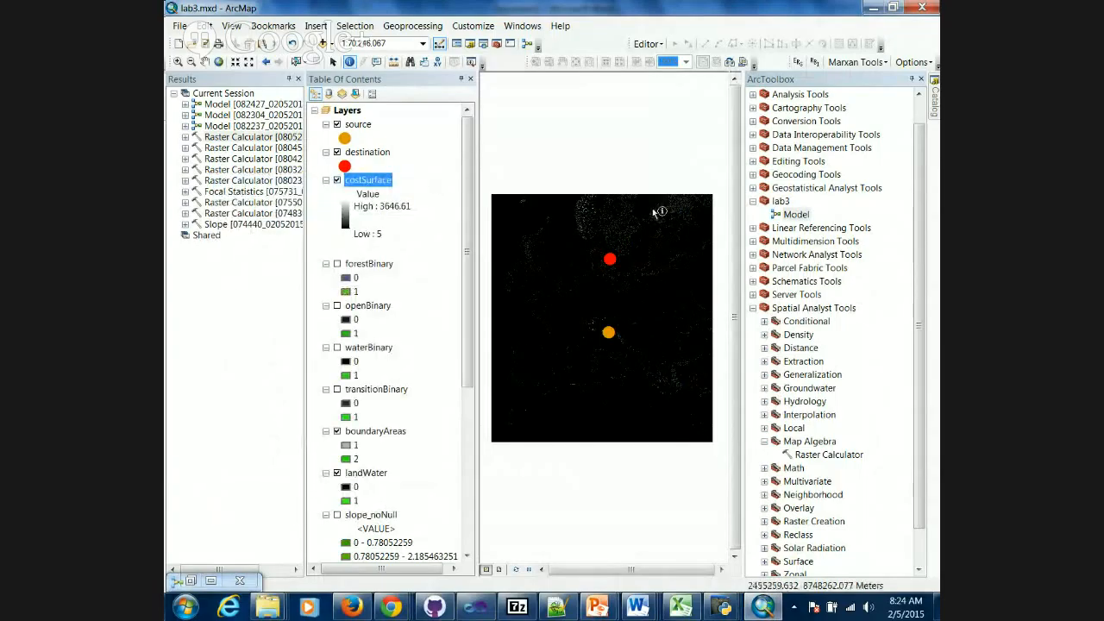
Close the lab3 model with its changes saved and rename it Least Cost Path.
click(239, 580)
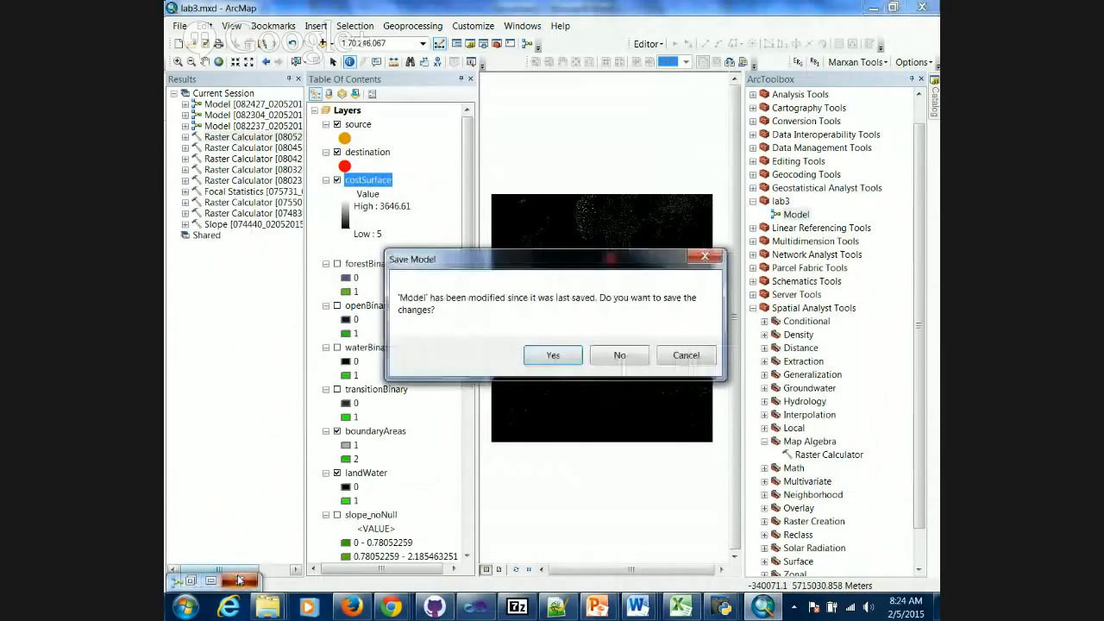
click(556, 357)
click(797, 215)
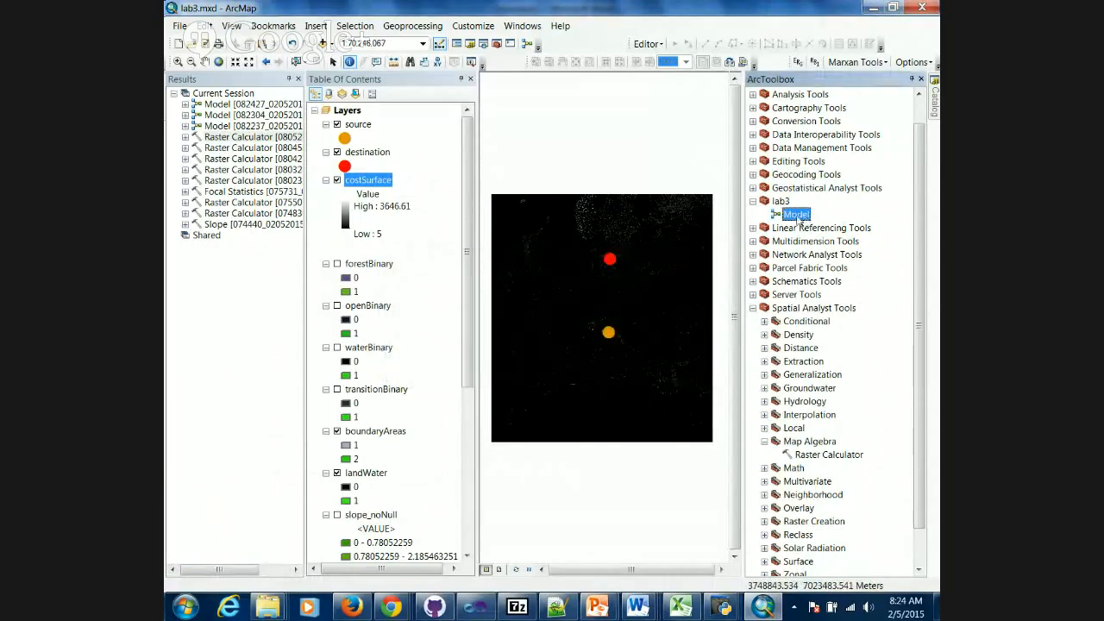
click(797, 215)
text(C)
key(BackSpace)
key(BackSpace)
text(east Cost Path)
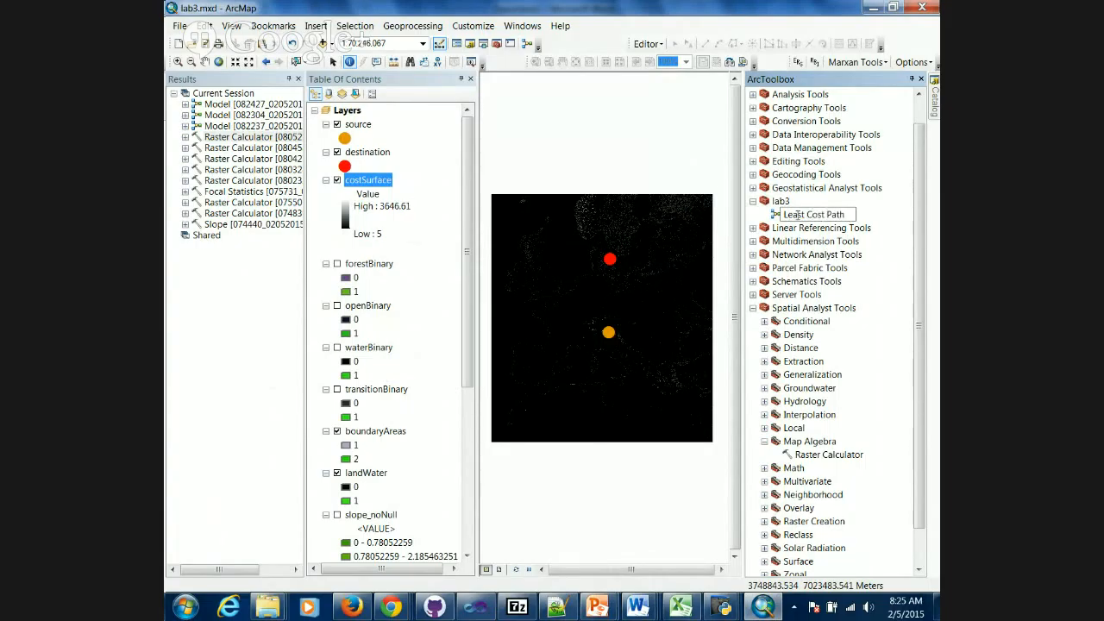
key(Return)
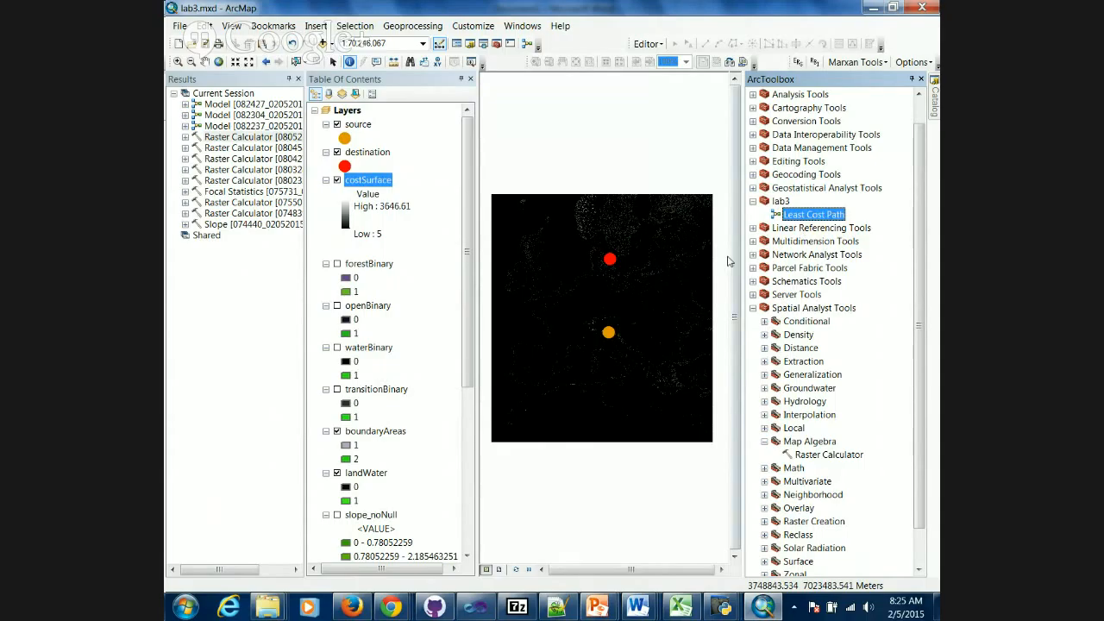
Open the Least Cost Path model for editing and fit its whole diagram in the view.
right_click(822, 216)
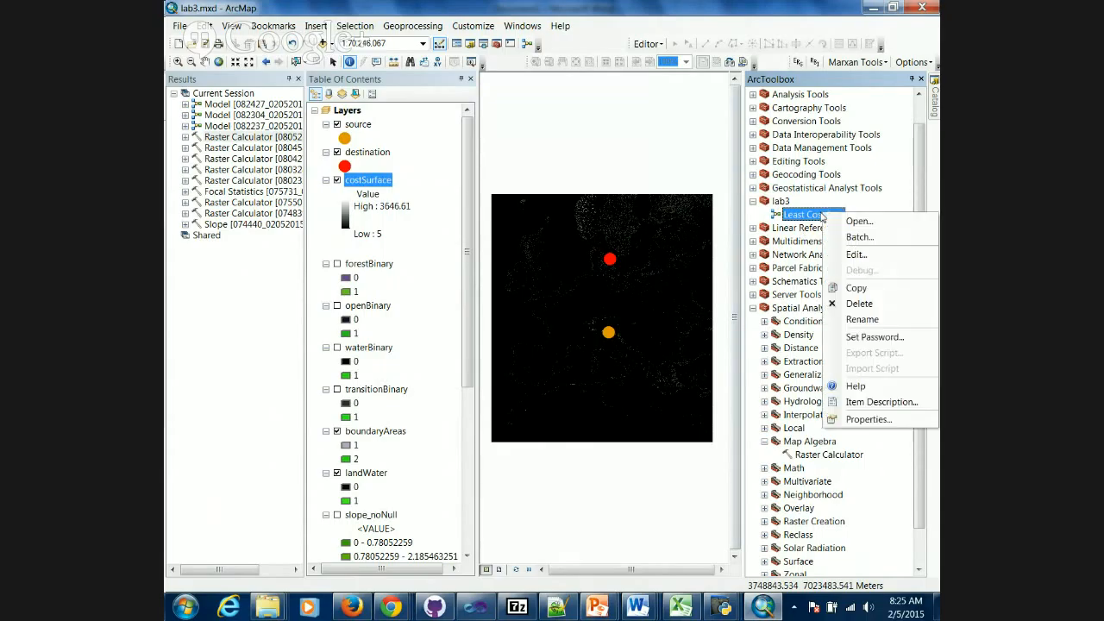
click(846, 262)
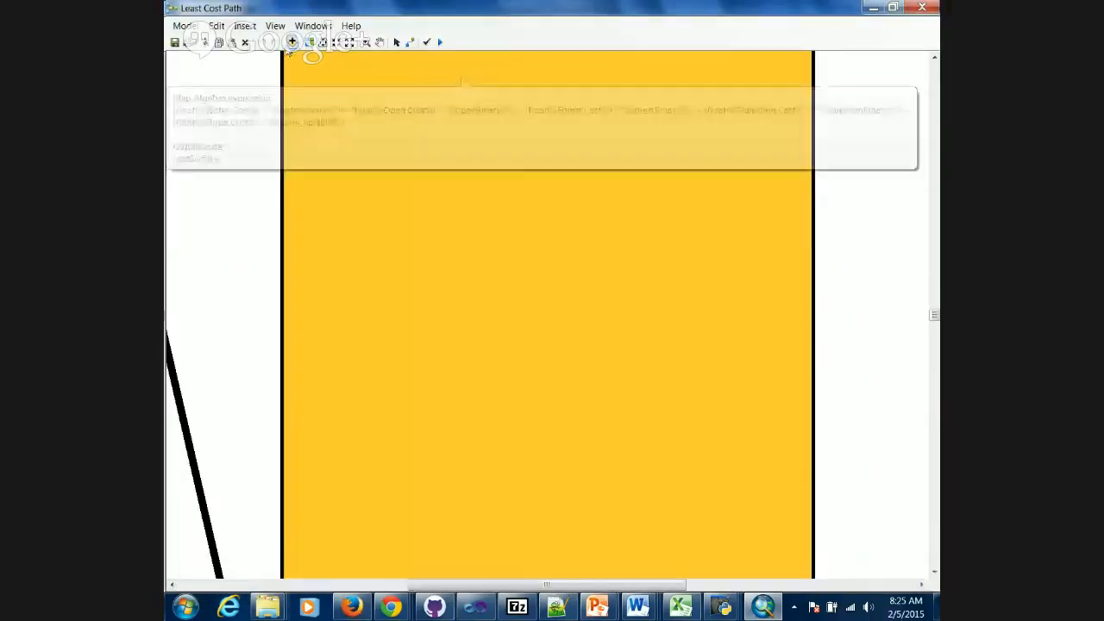
click(322, 41)
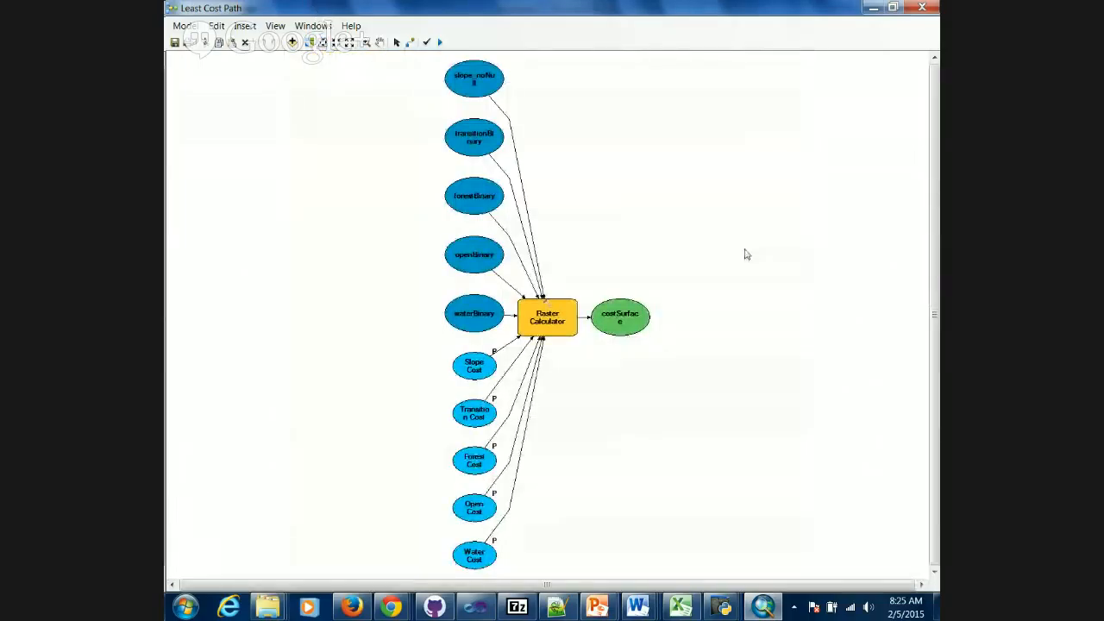
click(173, 48)
Shrink the model window so the toolbox list stays accessible beside it, and fit the diagram inside.
click(875, 7)
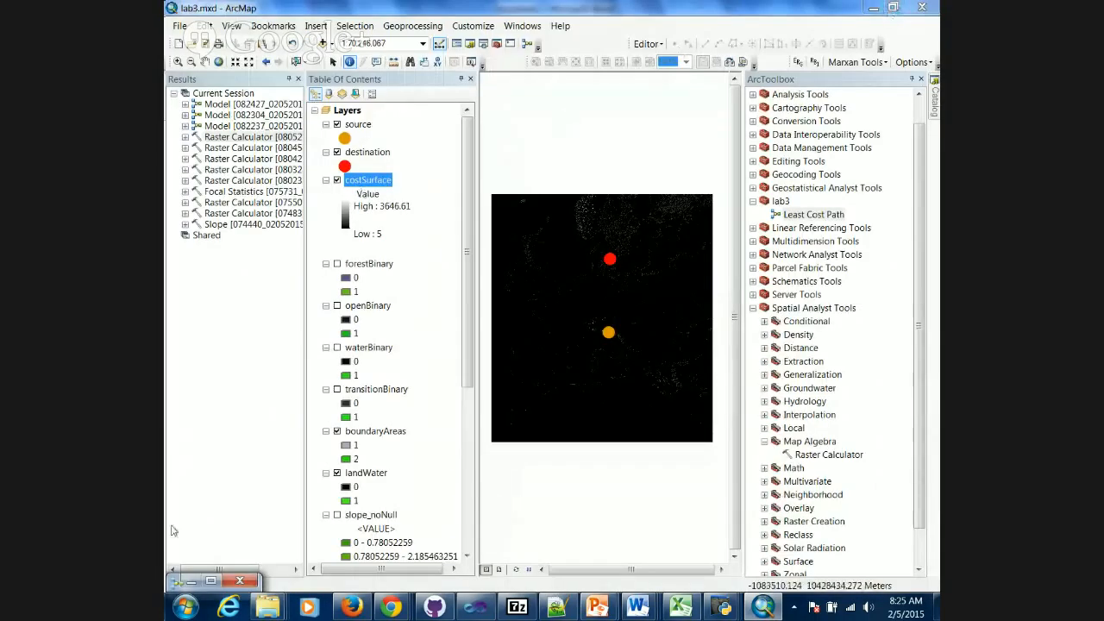
click(191, 581)
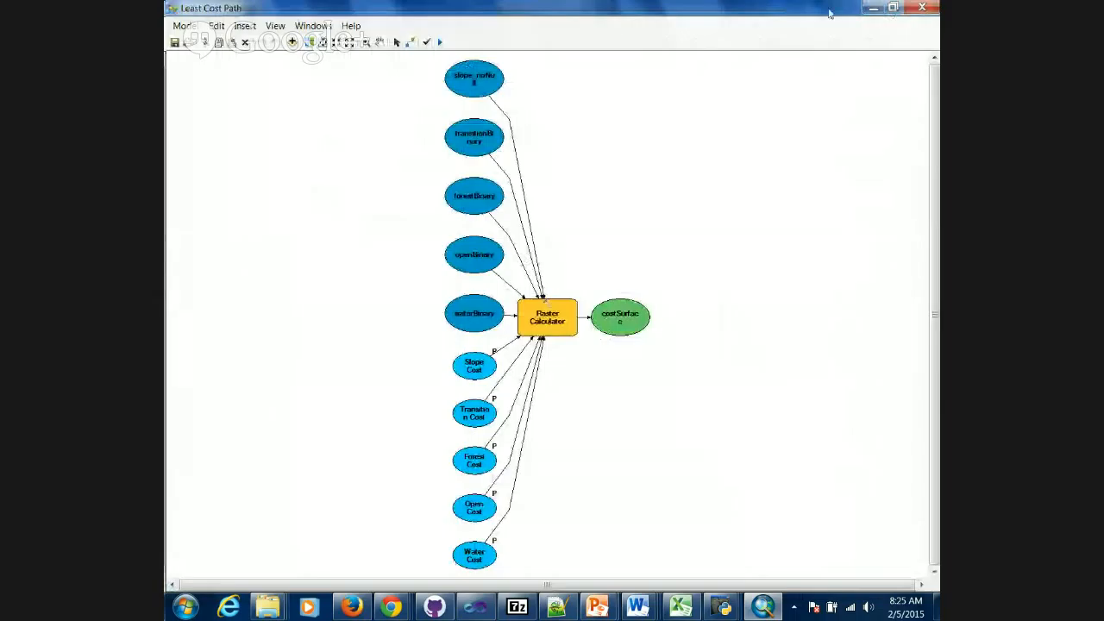
click(874, 8)
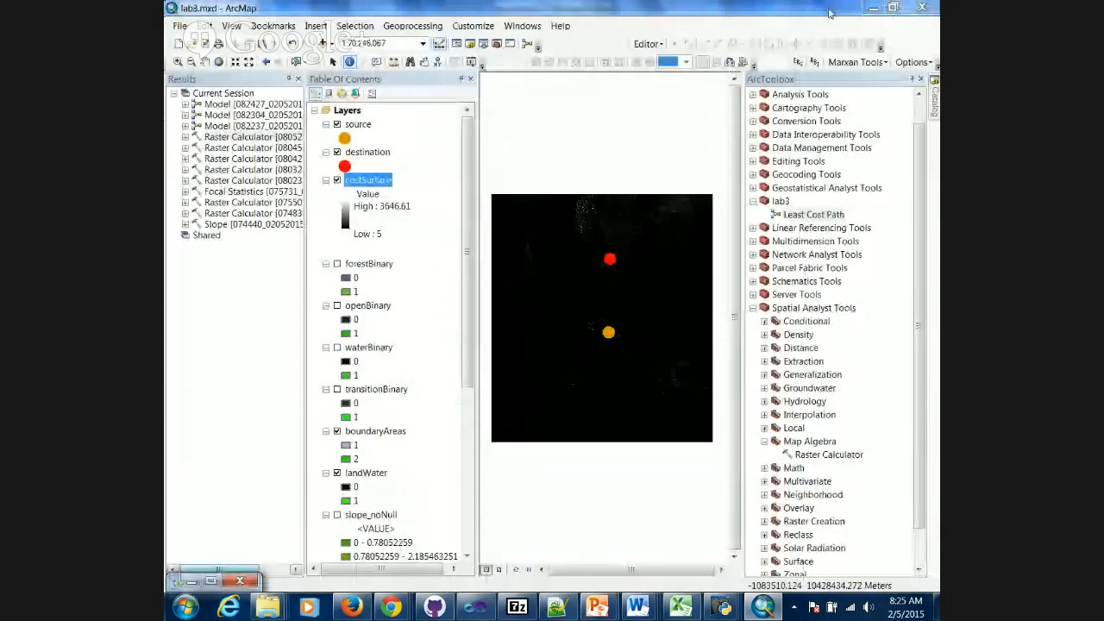
click(211, 580)
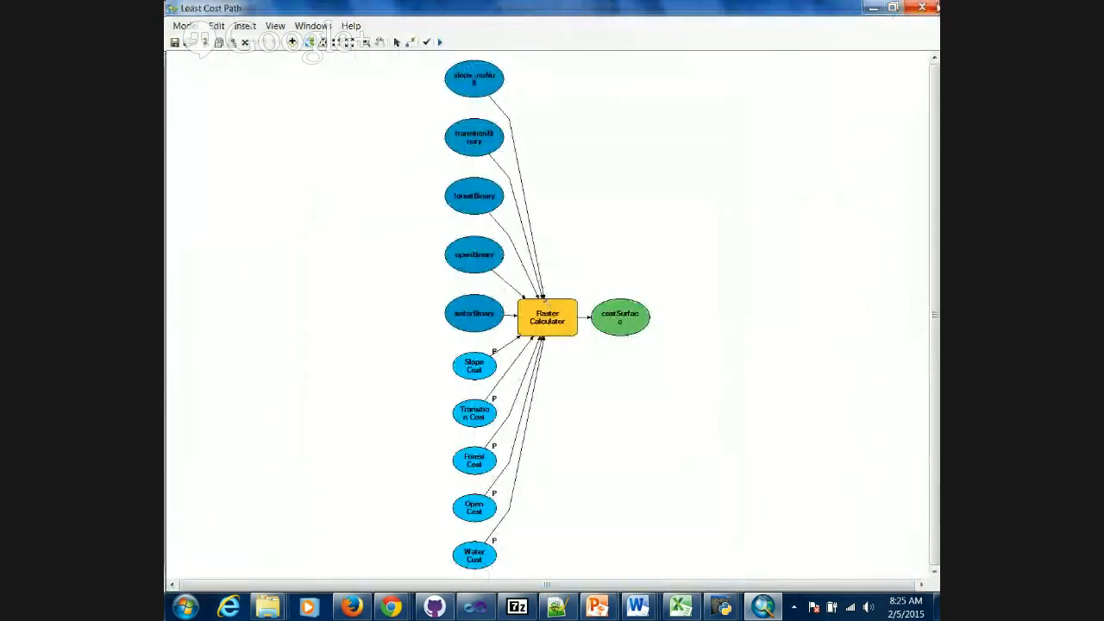
drag(189, 8, 702, 538)
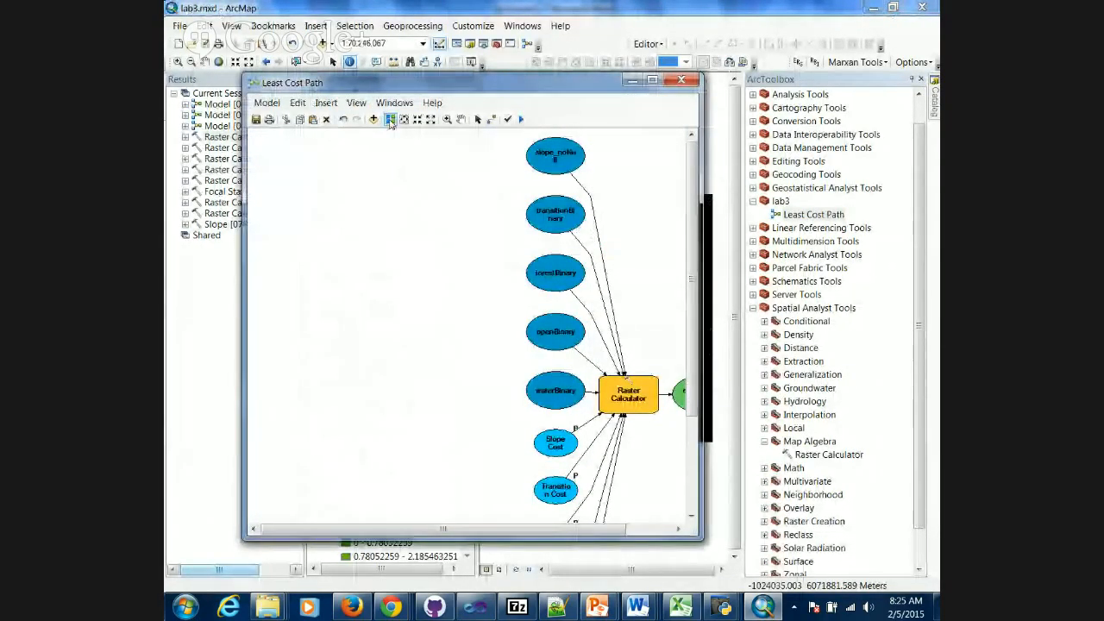
click(390, 120)
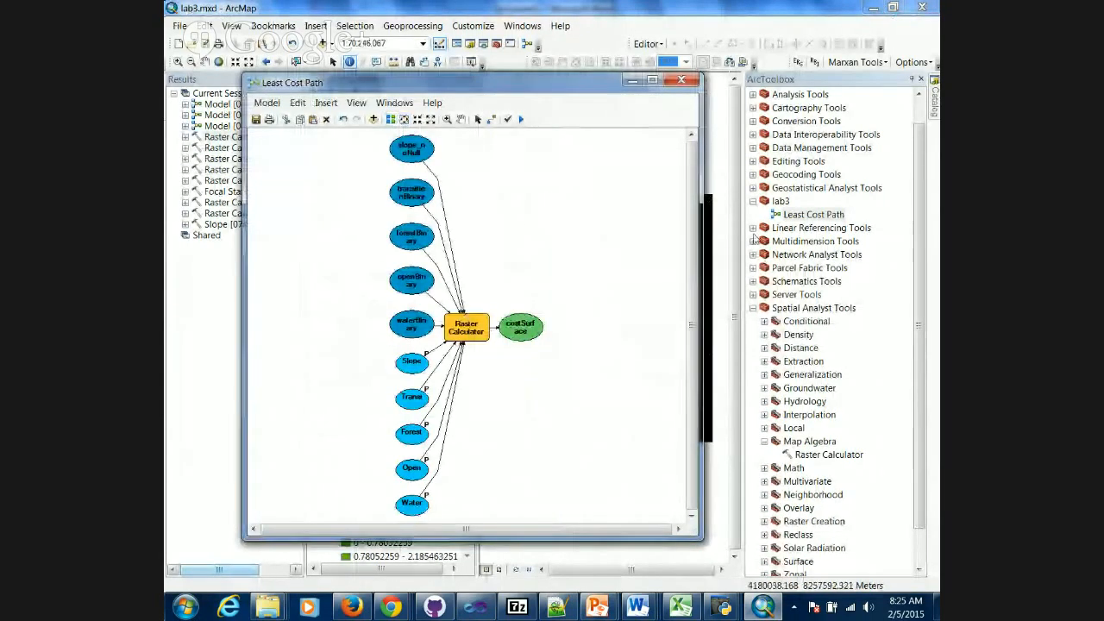
Add the Cost Distance and Cost Path tools from the Spatial Analyst Distance toolset to the model.
click(754, 201)
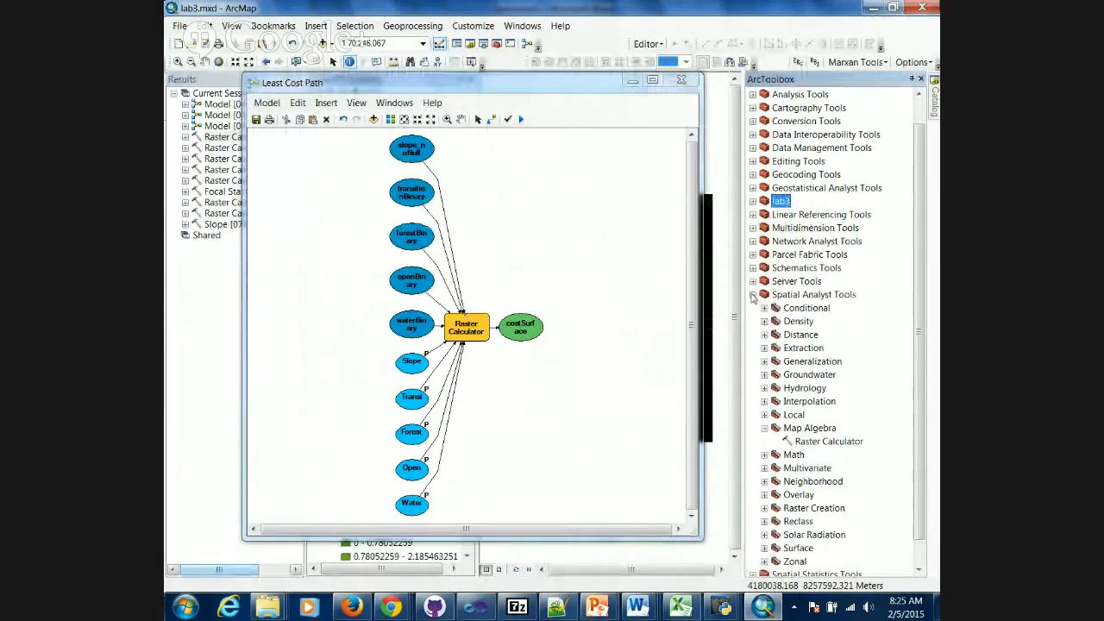
scroll(917, 414, down, 1)
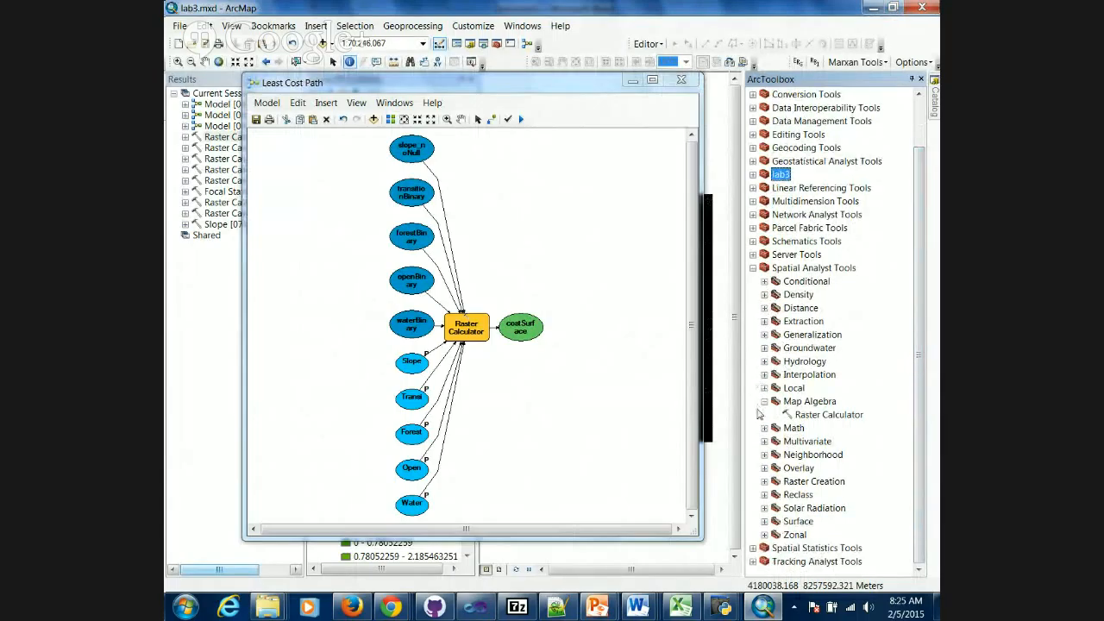
click(764, 308)
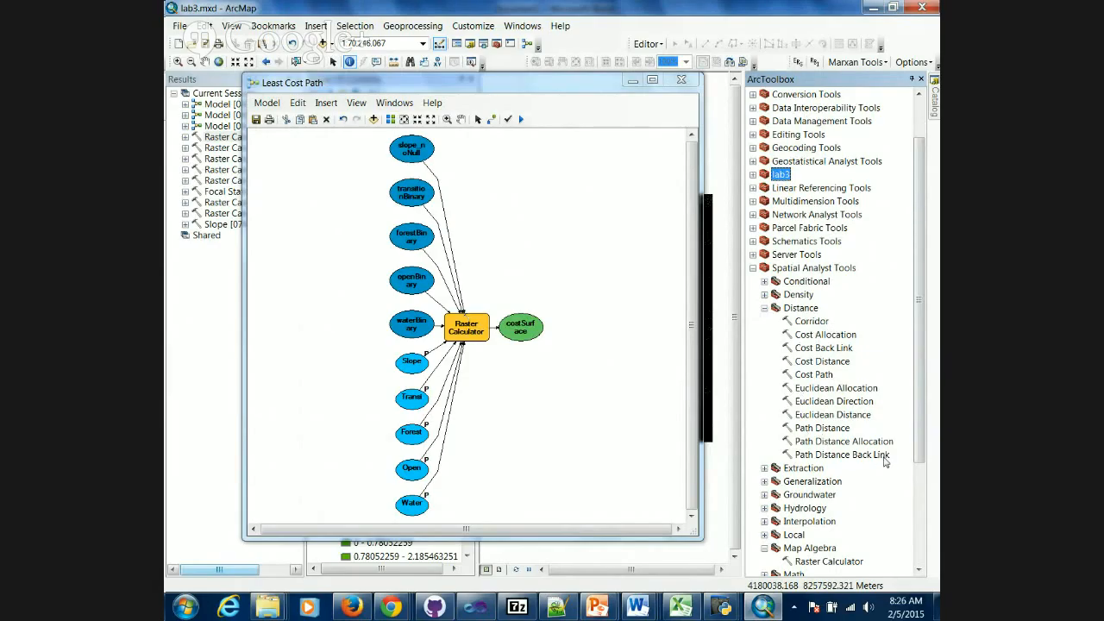
click(832, 367)
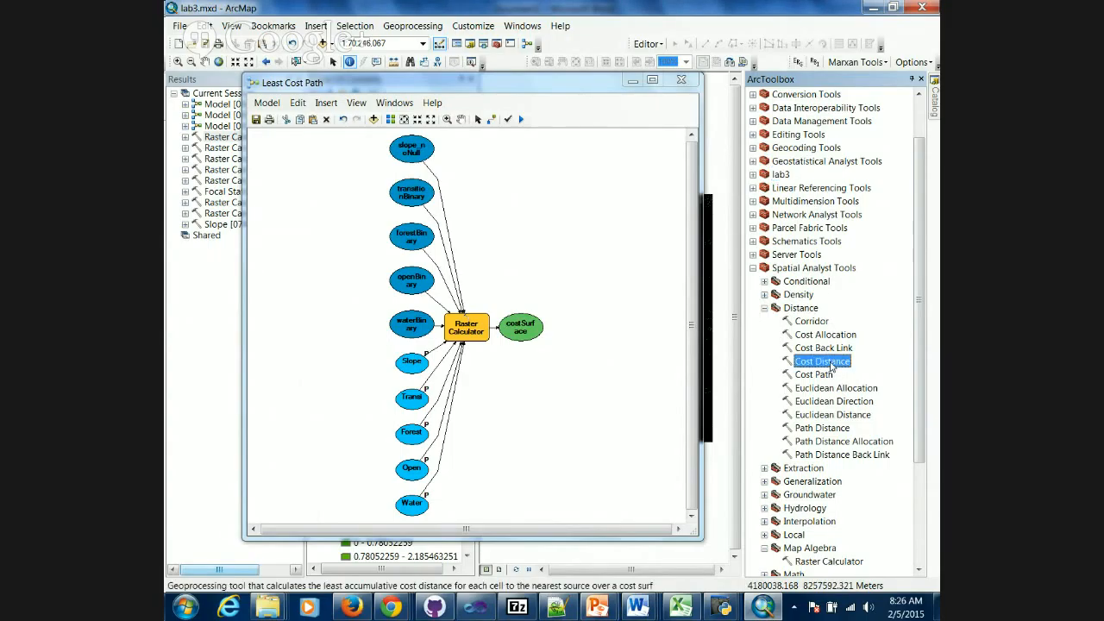
drag(832, 367, 584, 283)
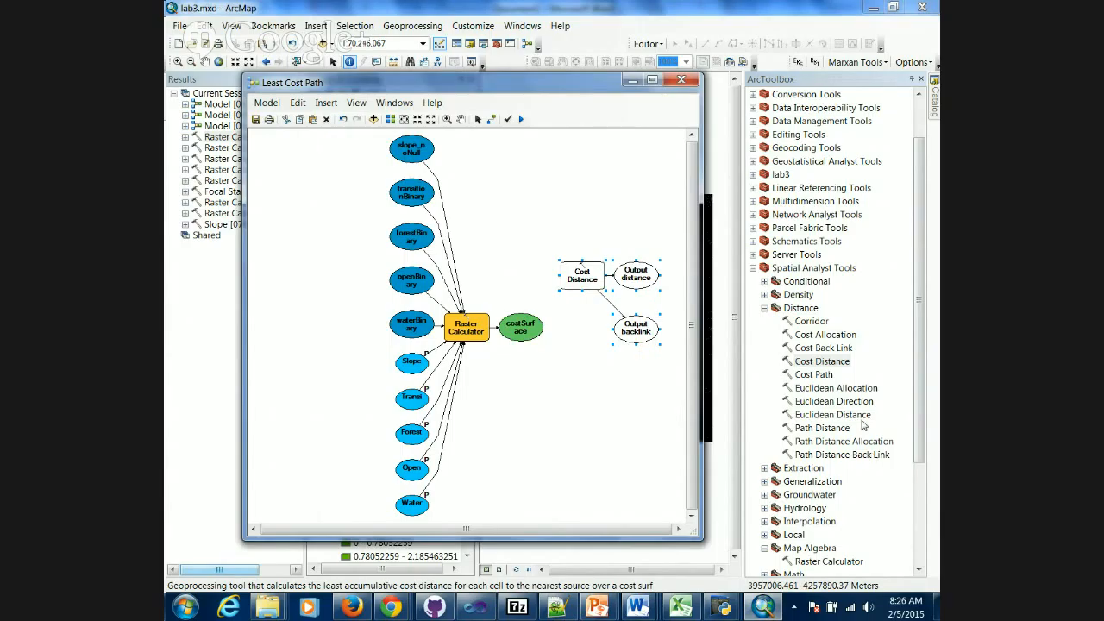
click(815, 377)
drag(815, 377, 623, 442)
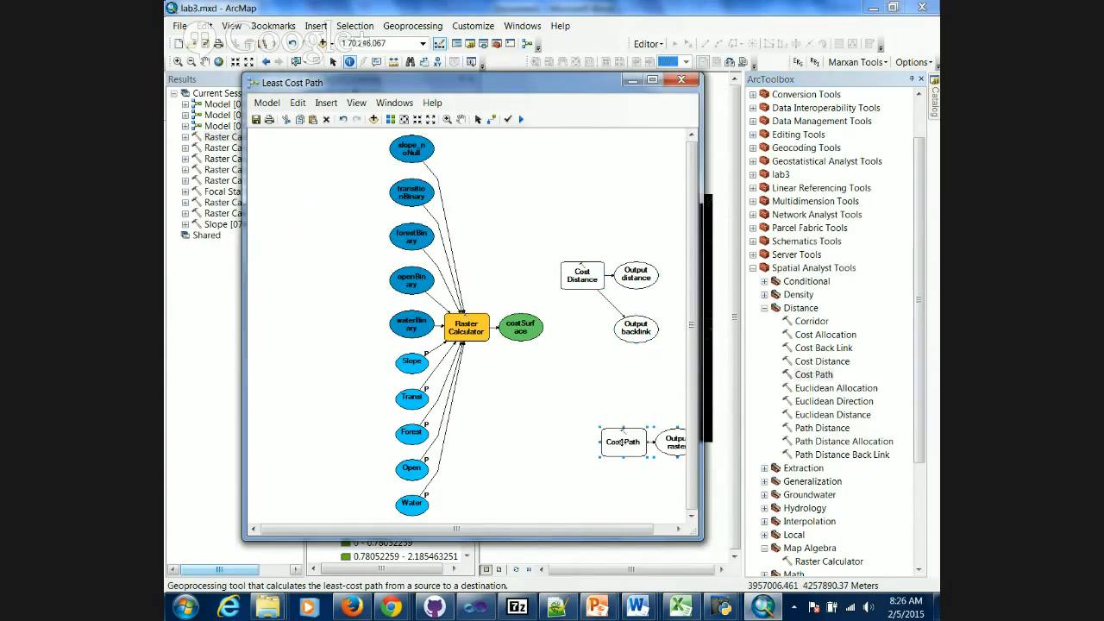
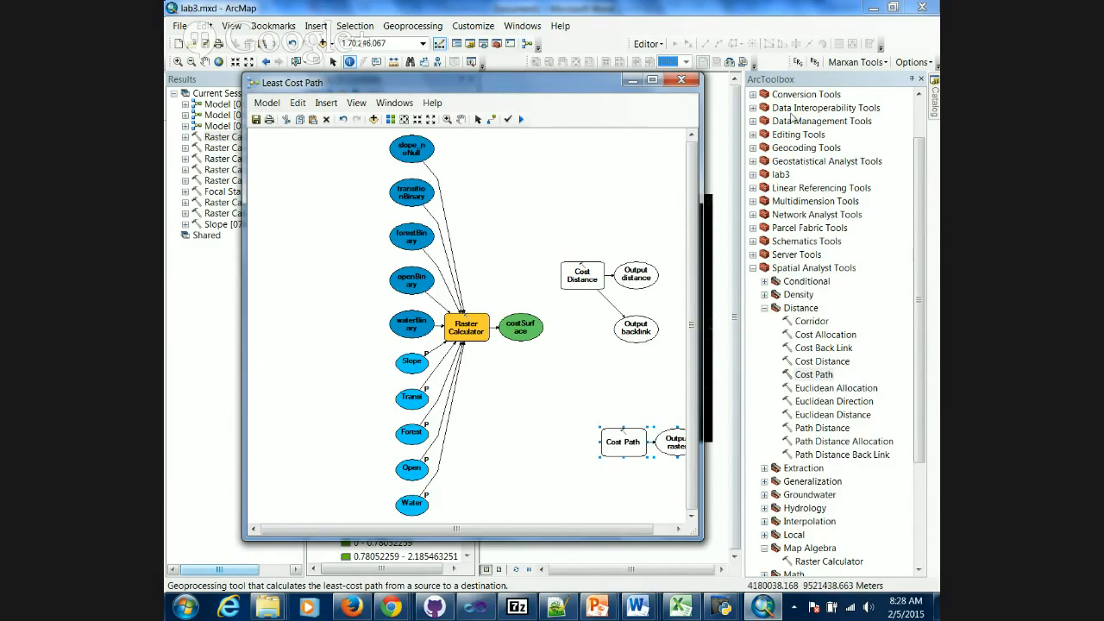
Locate the Raster to Polyline tool among the Conversion Tools.
click(753, 123)
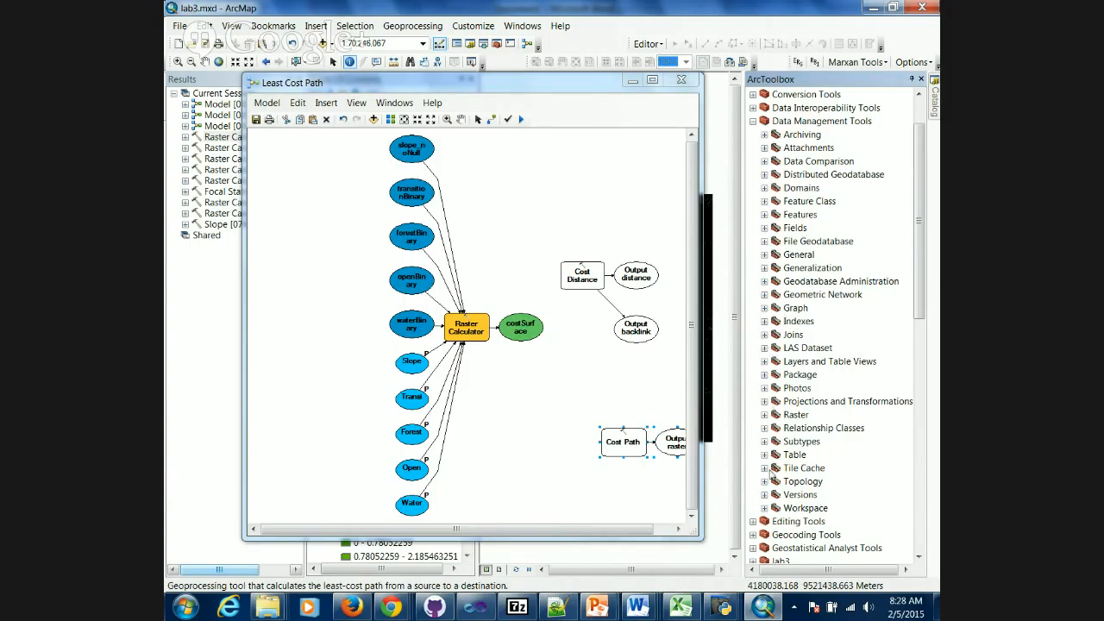
click(753, 122)
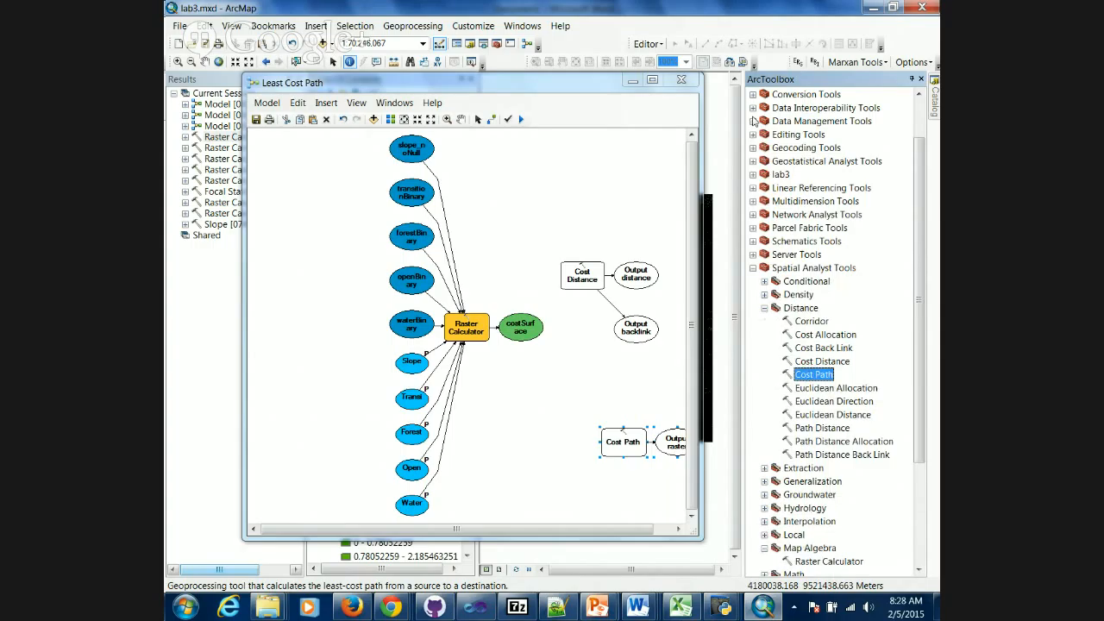
click(753, 95)
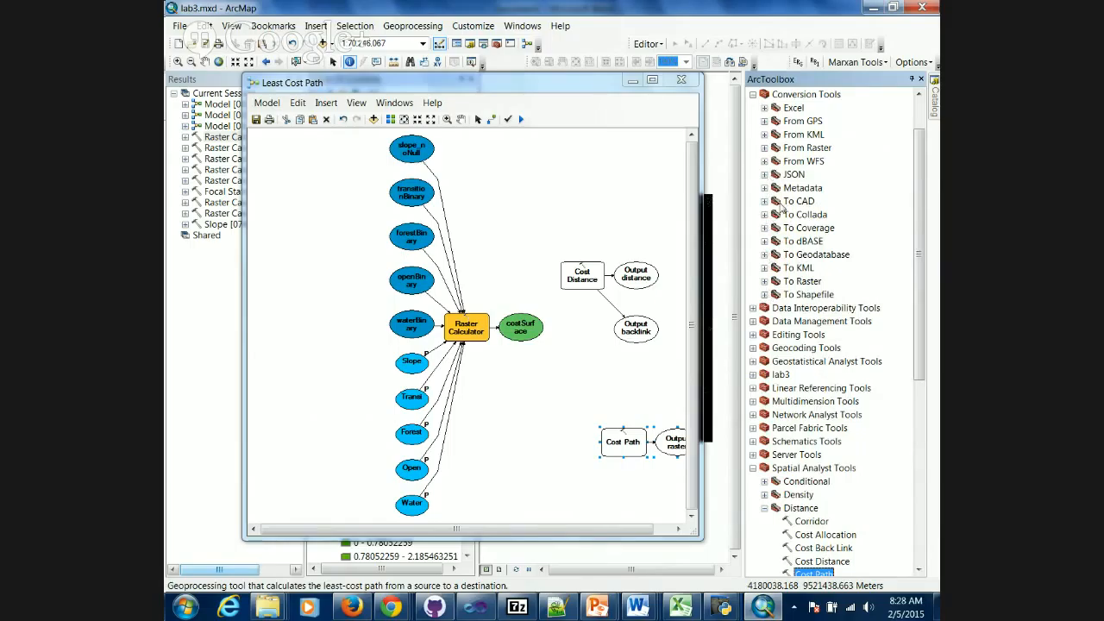
click(764, 147)
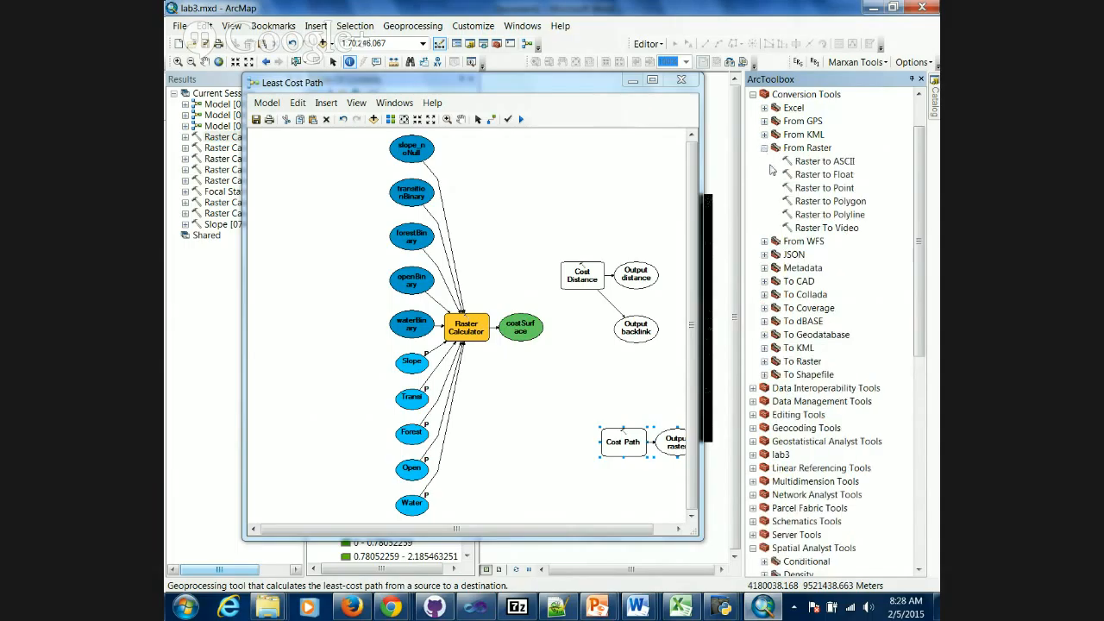
click(835, 215)
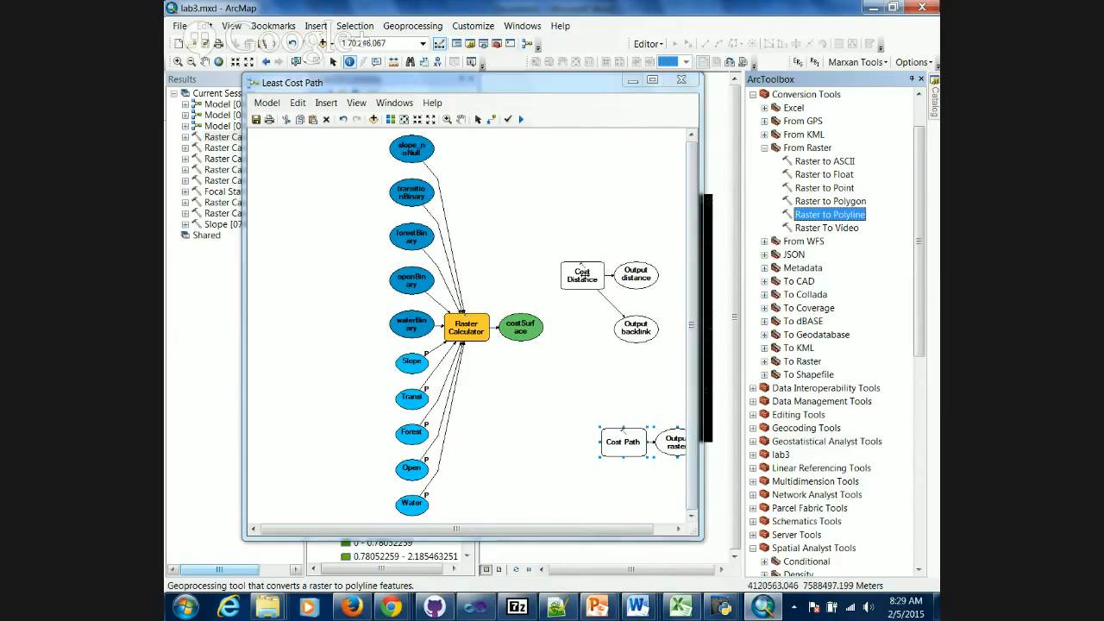
Review the input and output parameters of the Cost Distance and Cost Path tools, leaving both unchanged.
click(586, 278)
right_click(587, 281)
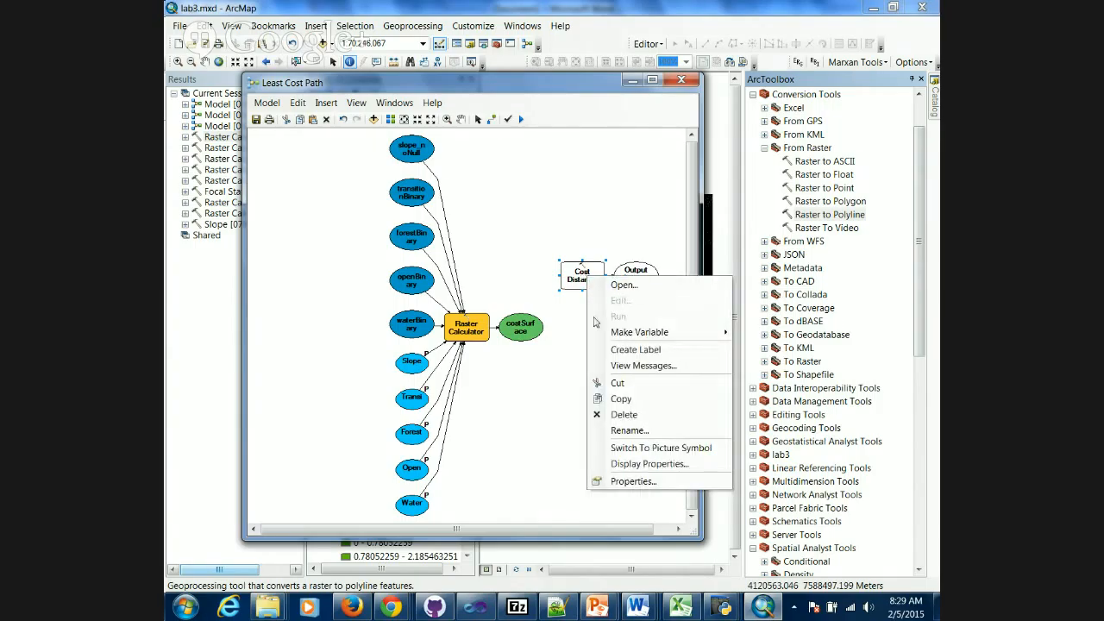
click(575, 344)
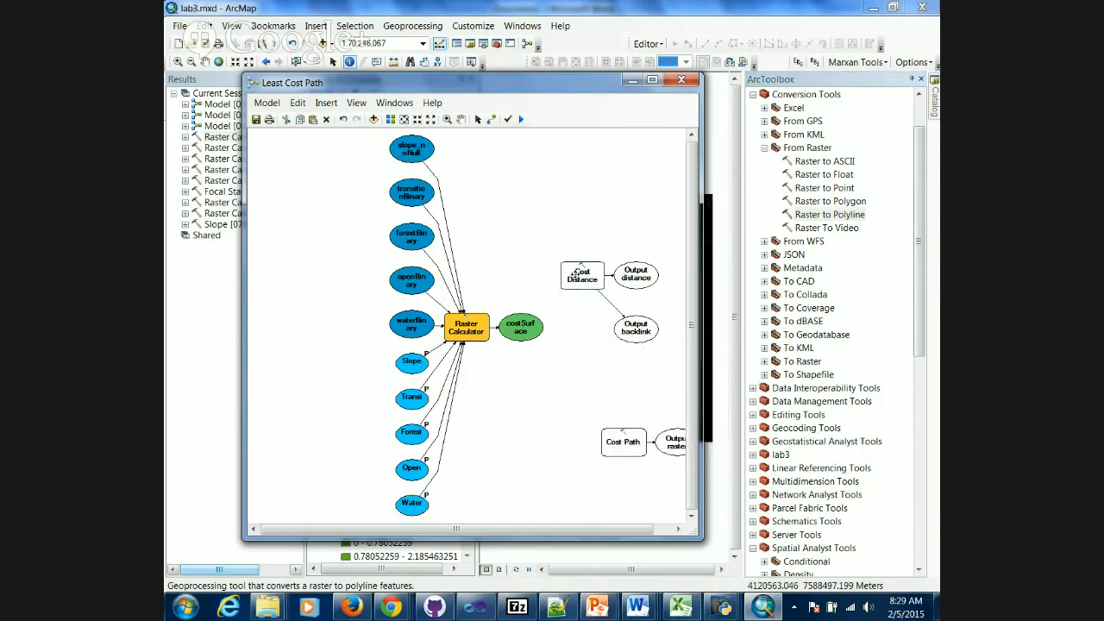
mouse_move(575, 272)
click(568, 276)
double_click(578, 273)
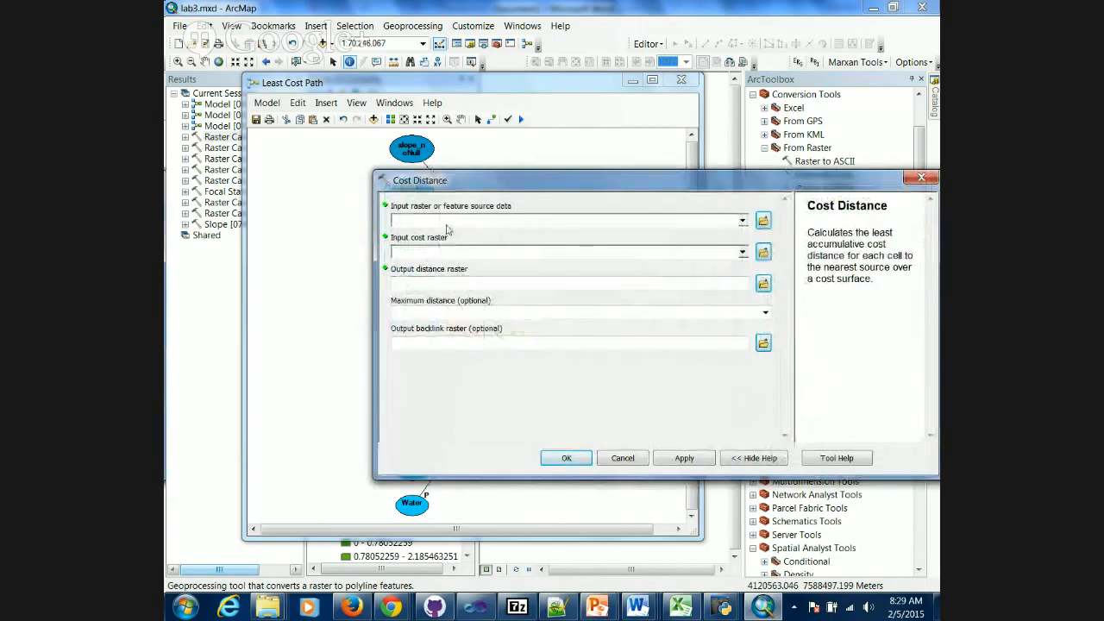
click(623, 458)
click(625, 442)
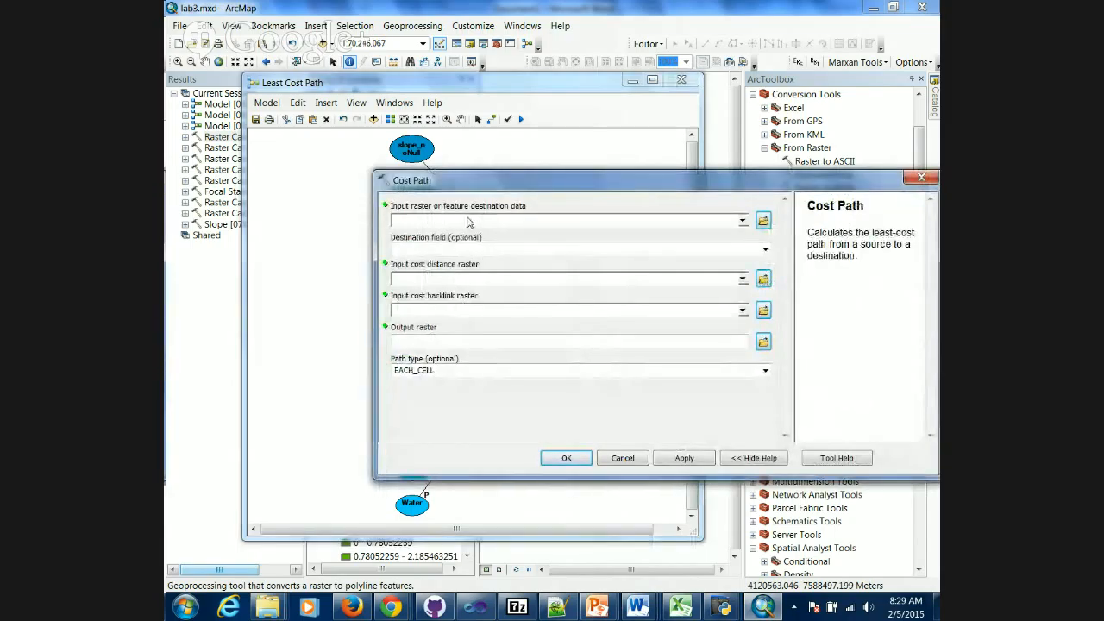
click(618, 463)
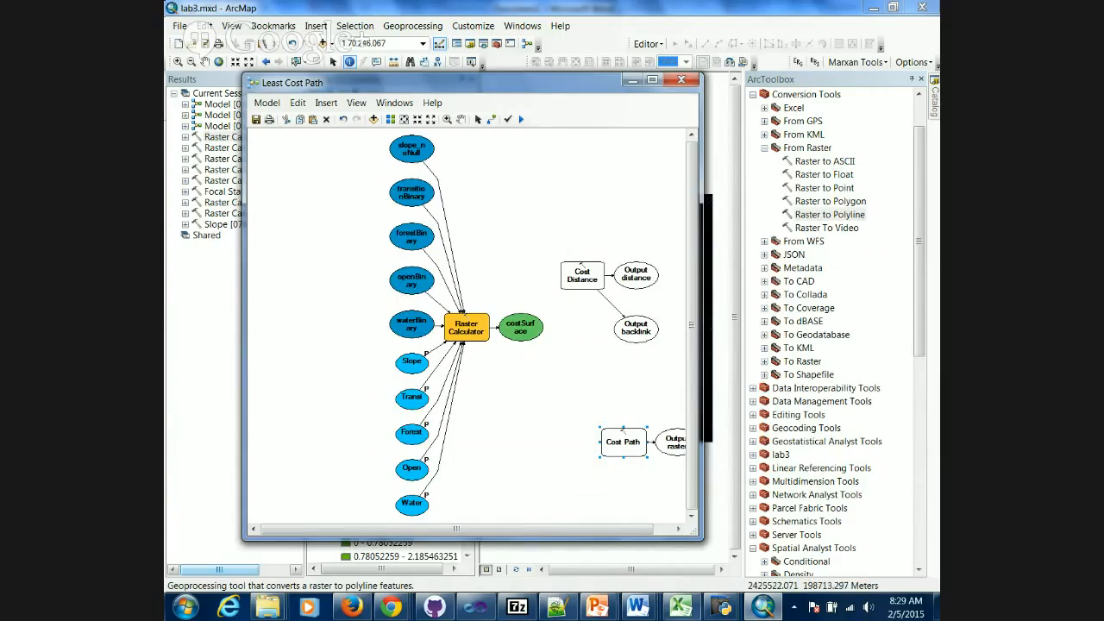
Switch to the Google+ Hangouts window in Google Chrome.
mouse_move(391, 607)
click(390, 500)
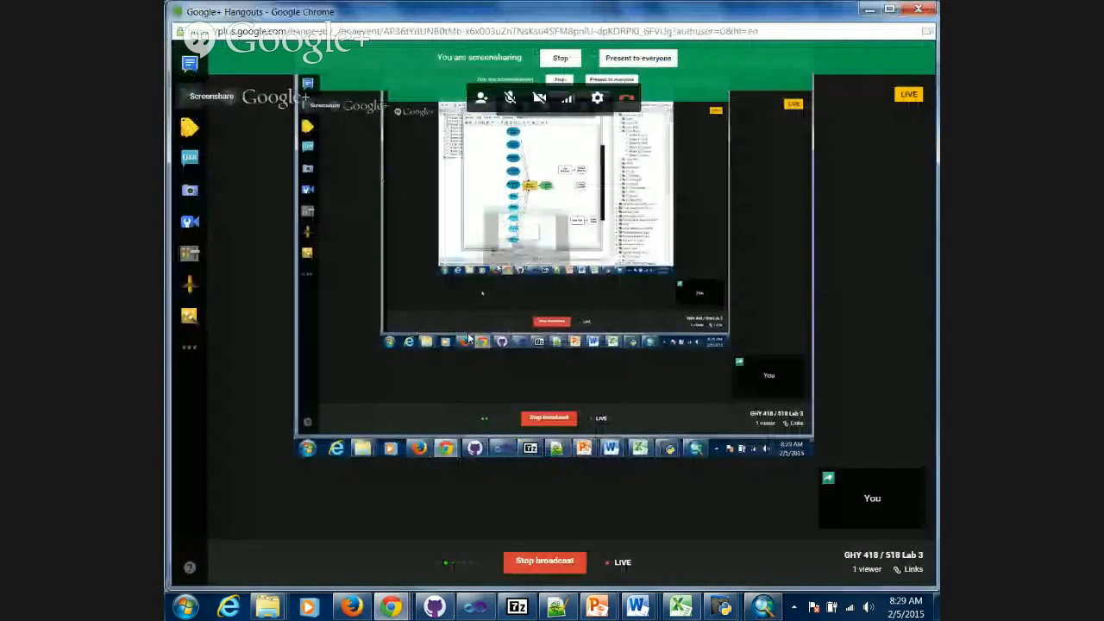